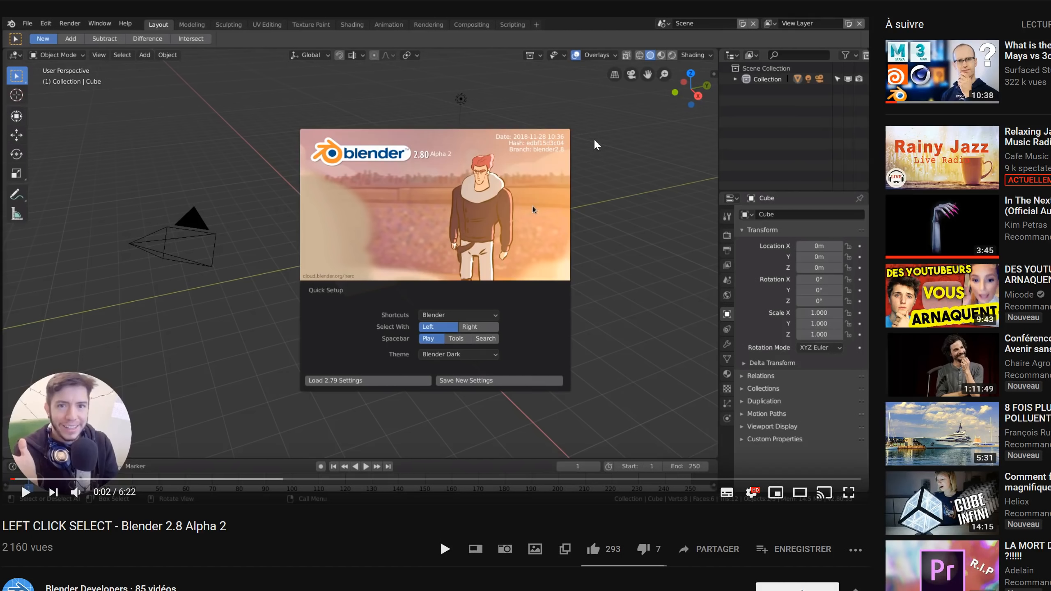
# Open the bookmarked Blender Developer Talk forum and read a topic in its User Feedback category.
pyautogui.click(51, 1)
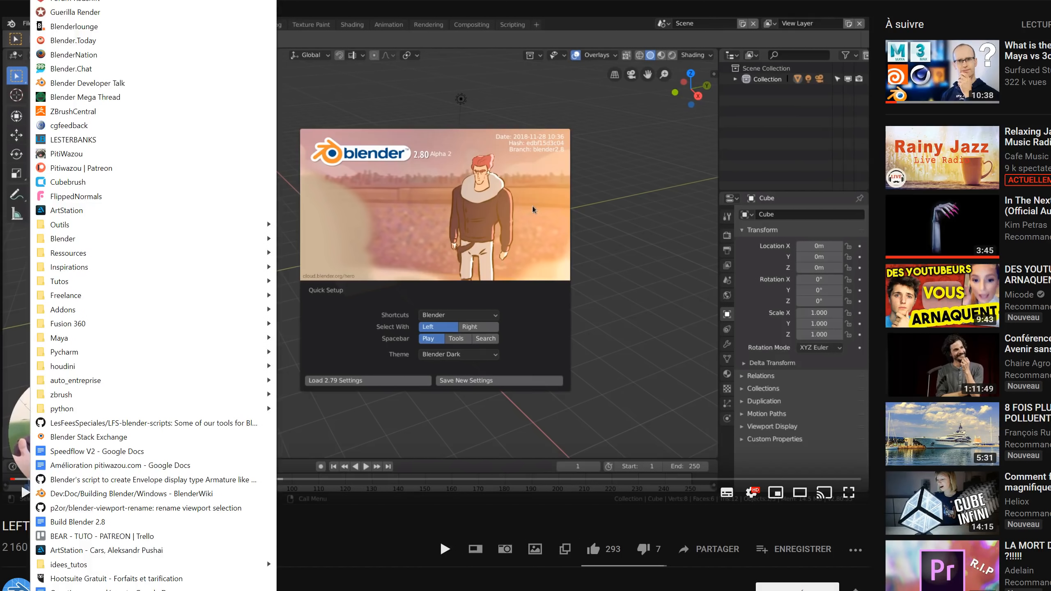
pyautogui.click(105, 86)
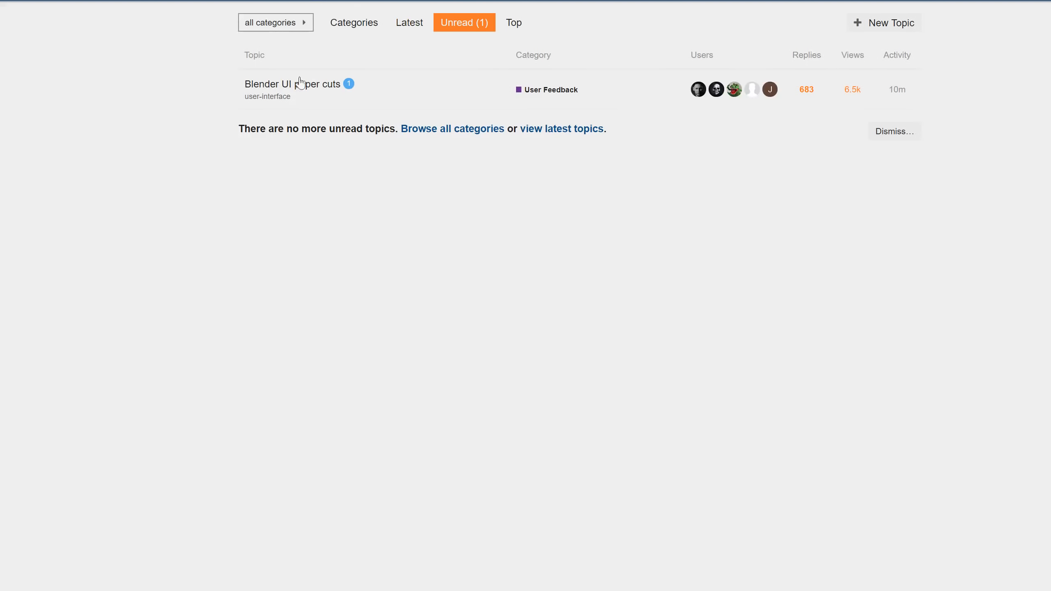
pyautogui.click(354, 26)
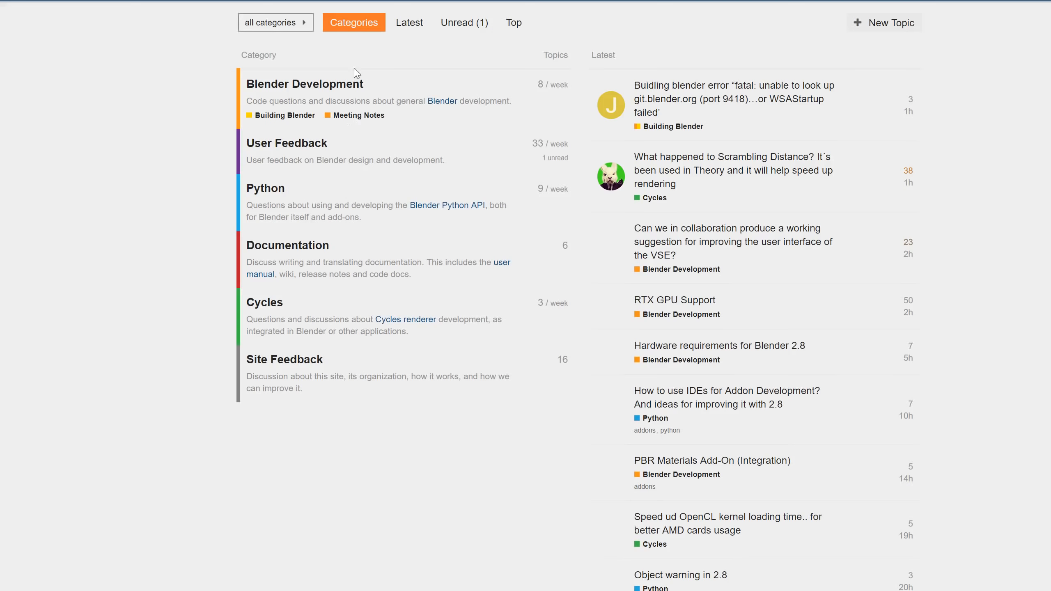
pyautogui.click(268, 140)
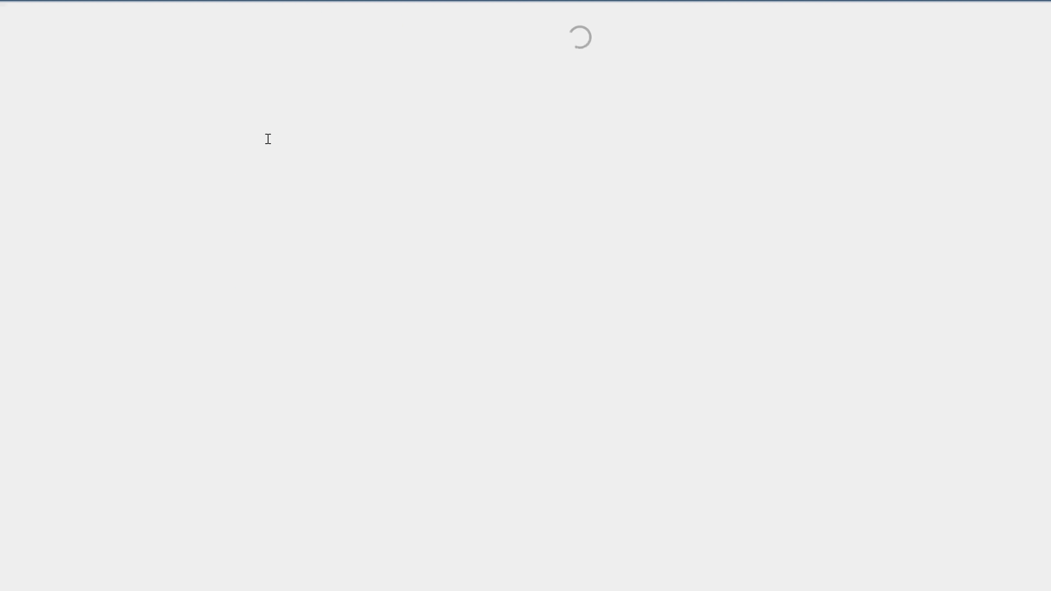
pyautogui.click(328, 207)
pyautogui.scroll(10, 429, 329)
pyautogui.scroll(-4, 360, 272)
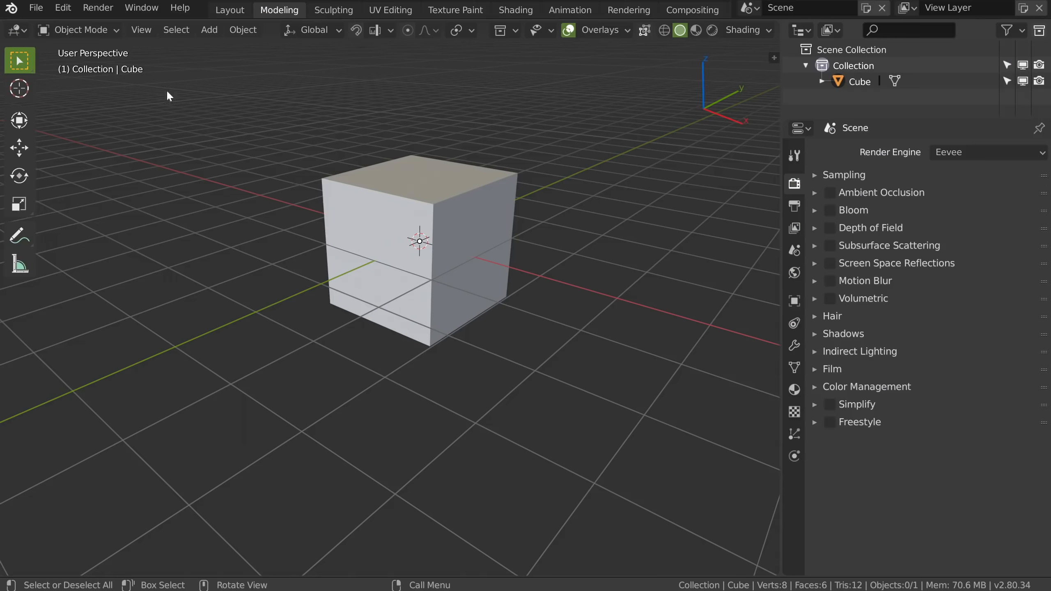
# Change the main 3D view area to the Shader Editor and return it to the 3D Viewport.
pyautogui.click(24, 30)
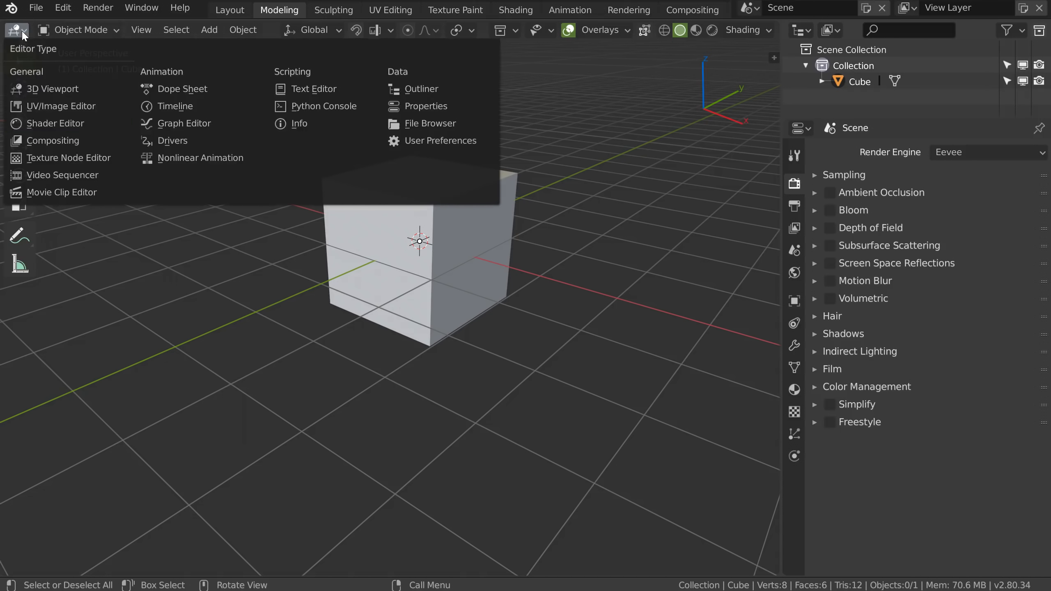
pyautogui.click(54, 124)
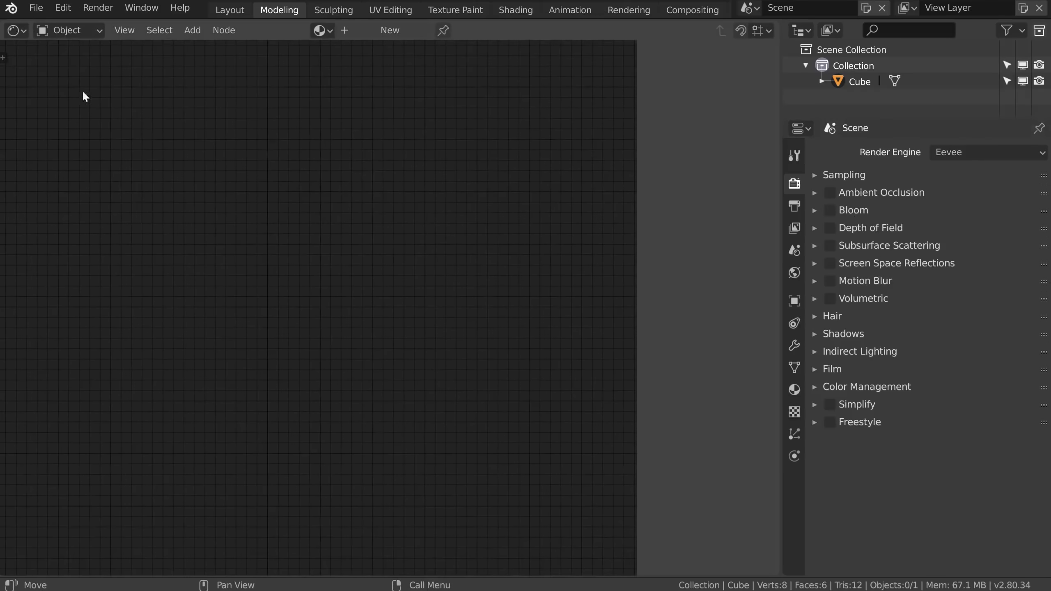
pyautogui.click(13, 31)
pyautogui.click(52, 89)
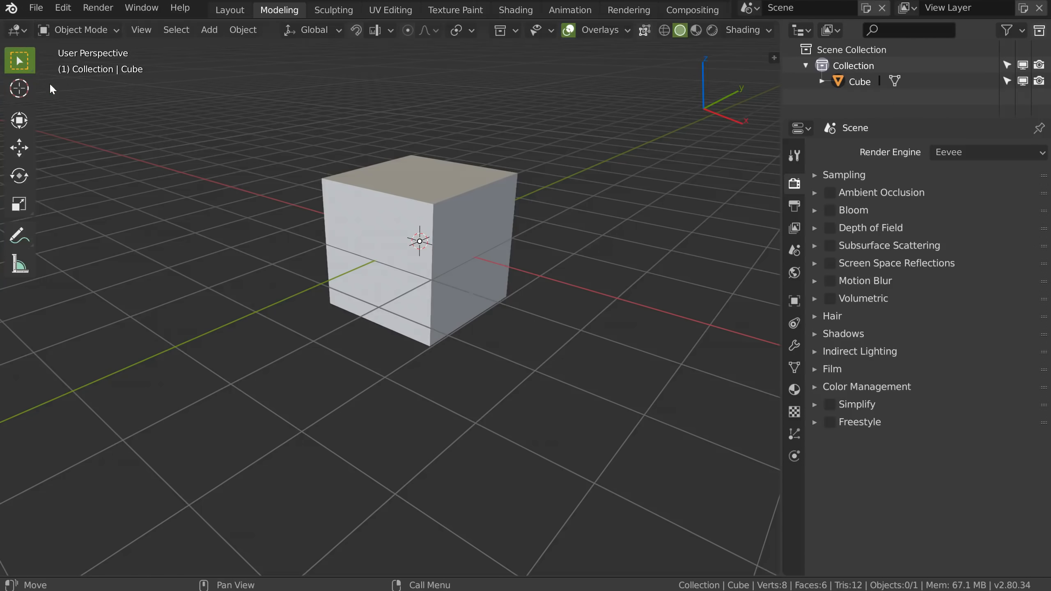
pyautogui.moveTo(357, 259); pyautogui.dragTo(353, 269, button='middle')
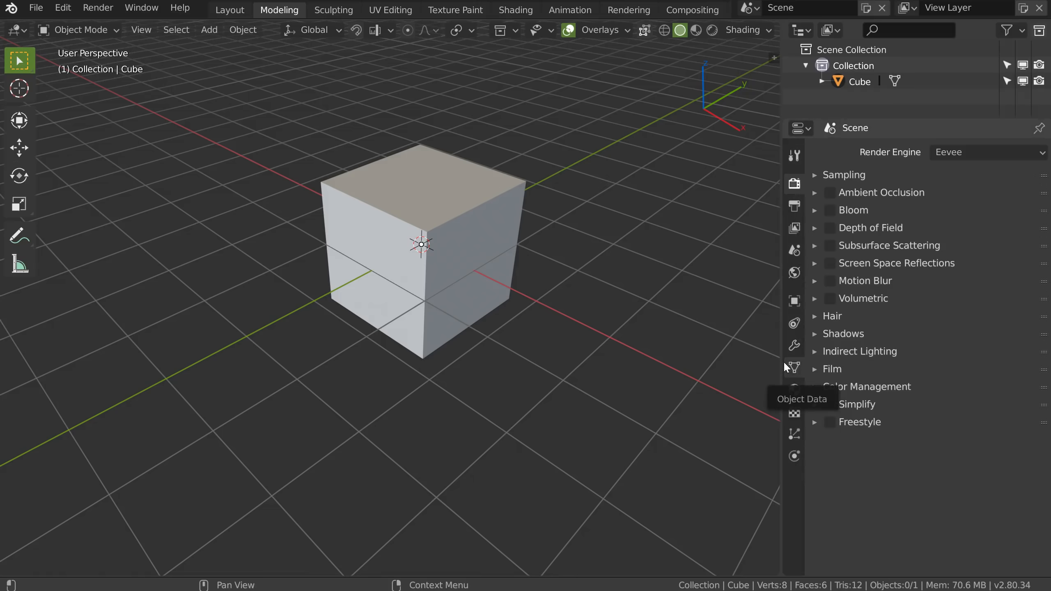
pyautogui.click(963, 153)
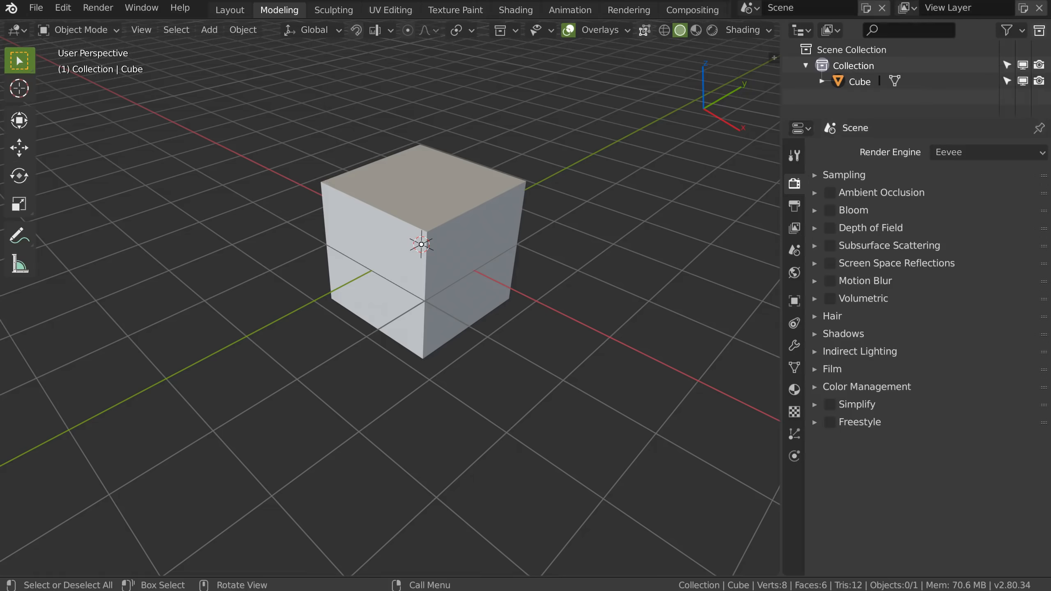
pyautogui.scroll(-2, 669, 9)
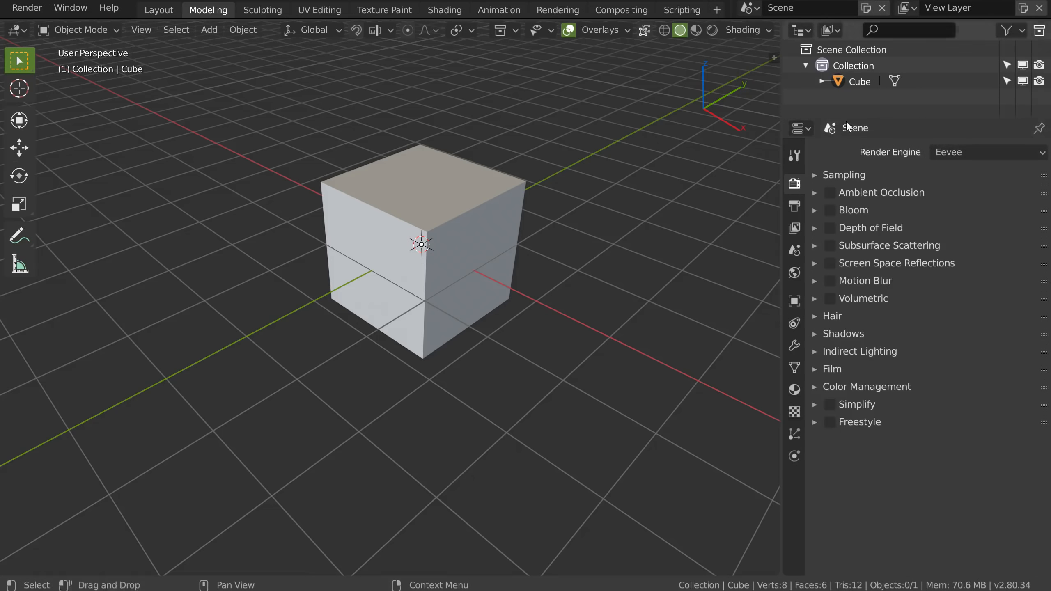
pyautogui.click(67, 10)
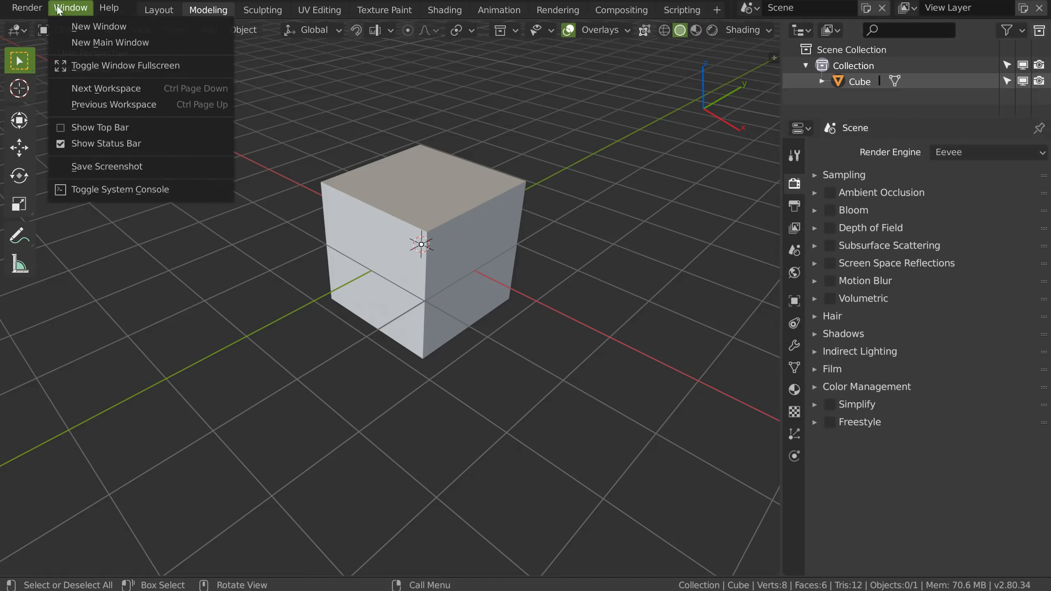
pyautogui.moveTo(27, 8)
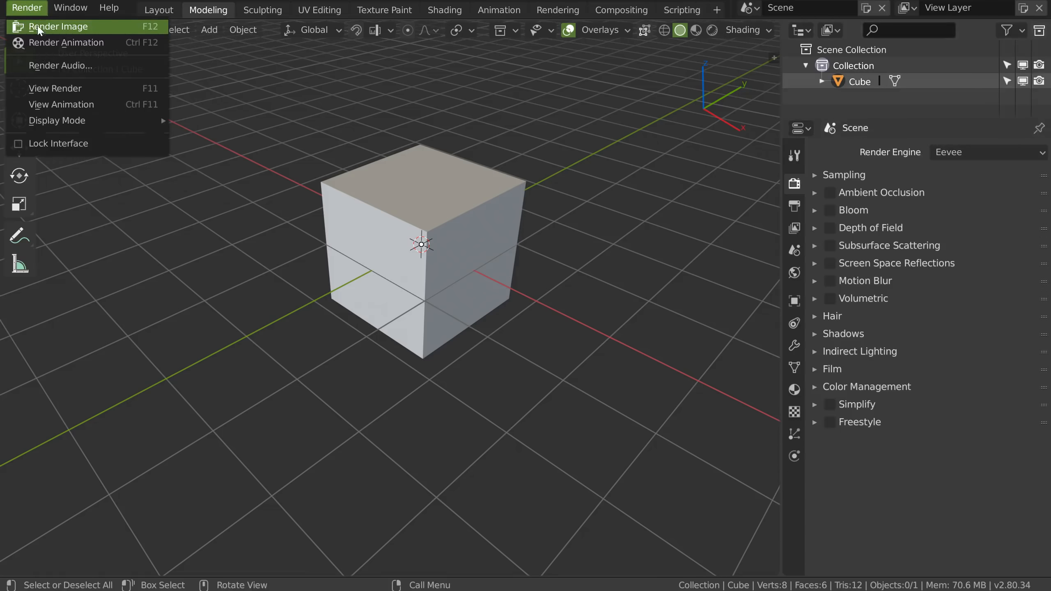
pyautogui.scroll(3, 503, 12)
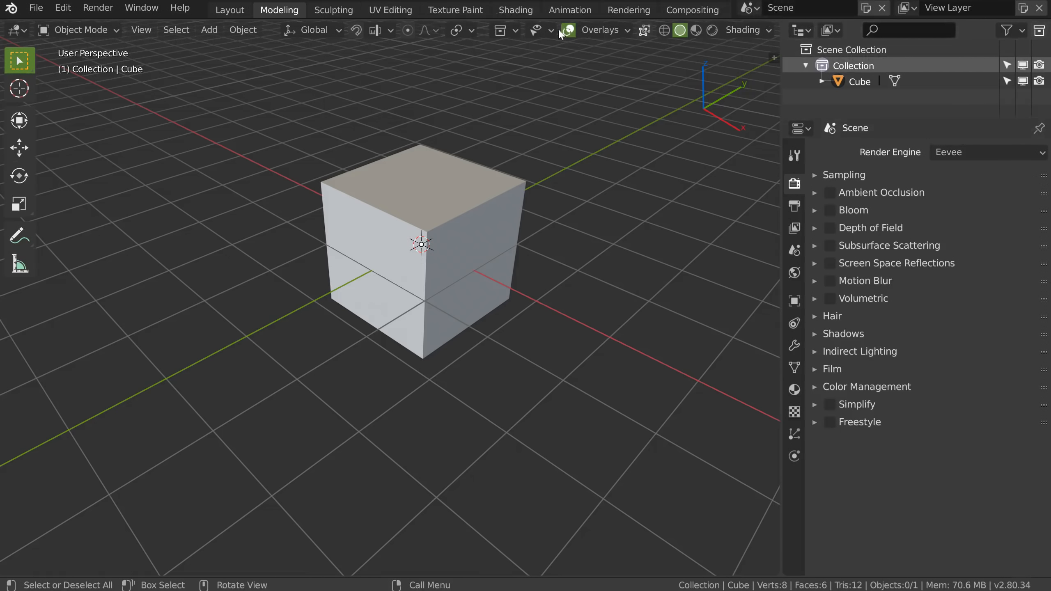
# Reveal the selection tool settings row of the top bar and collapse it again.
pyautogui.moveTo(545, 19); pyautogui.dragTo(537, 102)
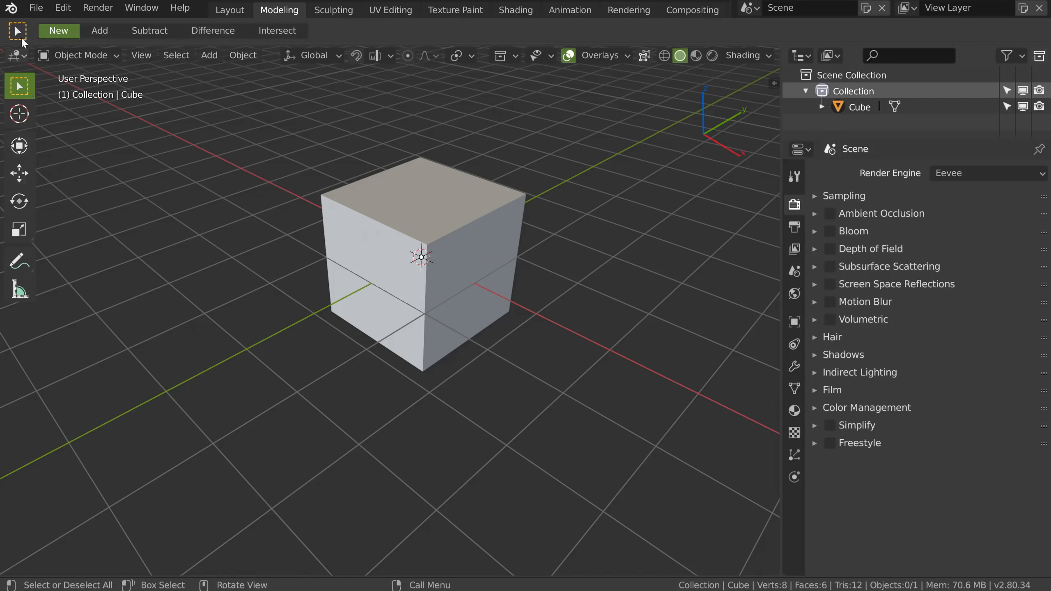
pyautogui.click(232, 57)
pyautogui.click(233, 57)
pyautogui.moveTo(220, 57)
pyautogui.moveTo(391, 43); pyautogui.dragTo(396, 12)
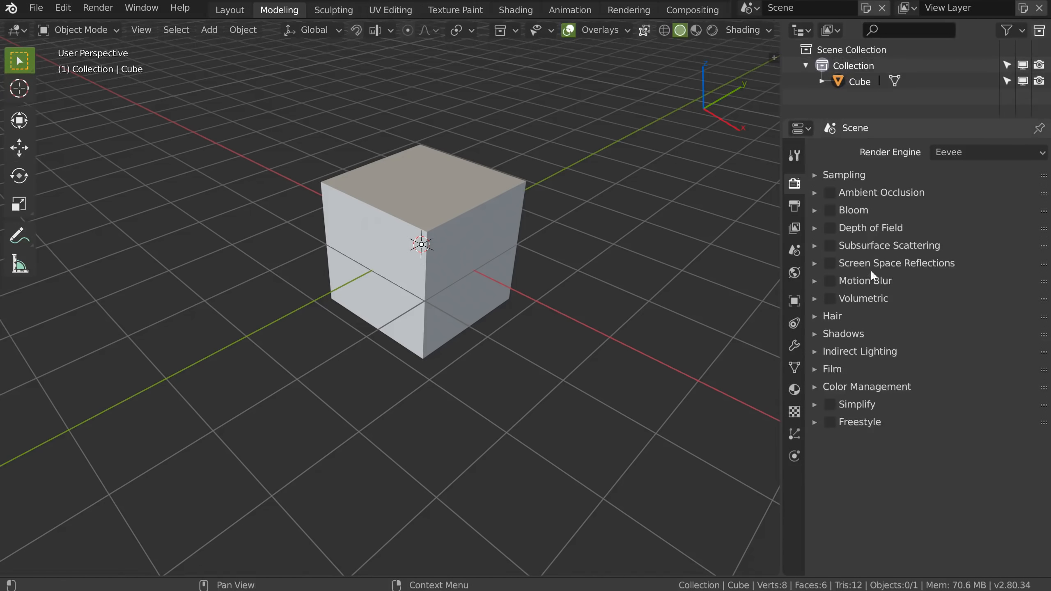
# Open the Blender Settings window and position it over the middle of the 3D viewport.
pyautogui.moveTo(447, 219); pyautogui.dragTo(446, 208, button='middle')
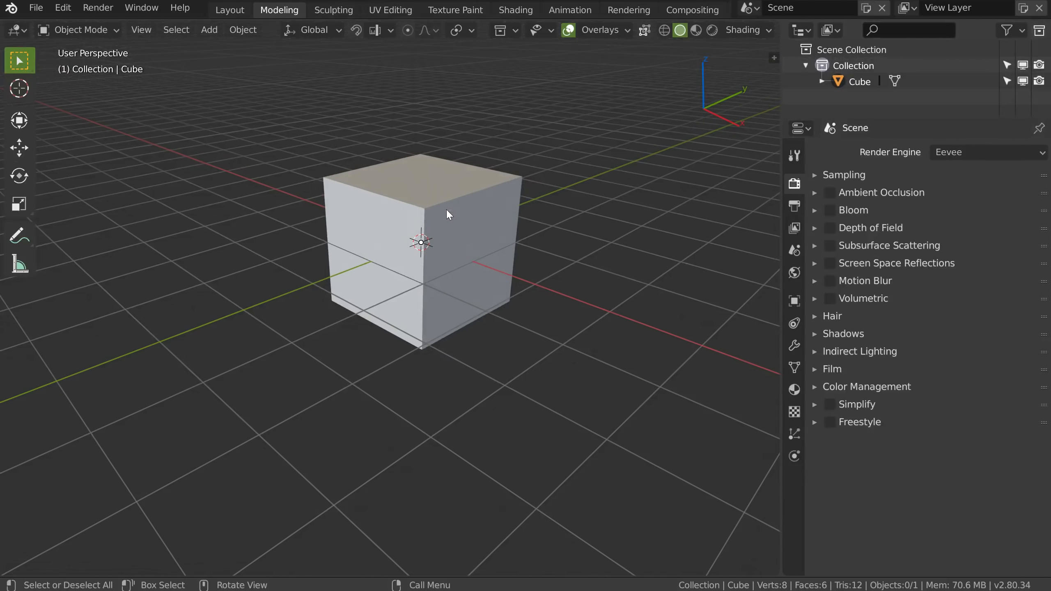
pyautogui.click(63, 7)
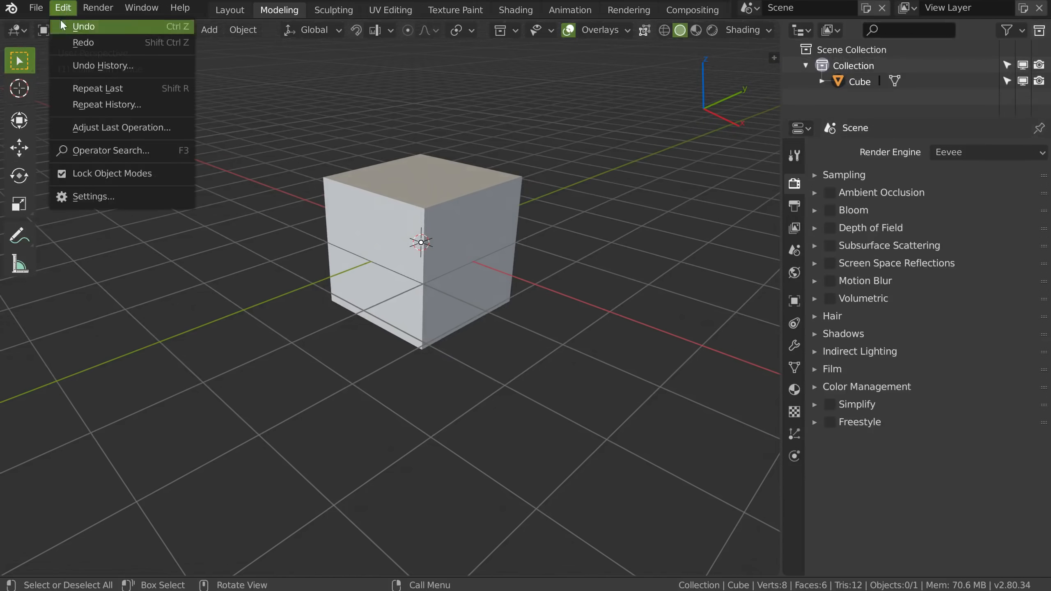
pyautogui.click(85, 197)
pyautogui.moveTo(147, 8); pyautogui.dragTo(469, 55)
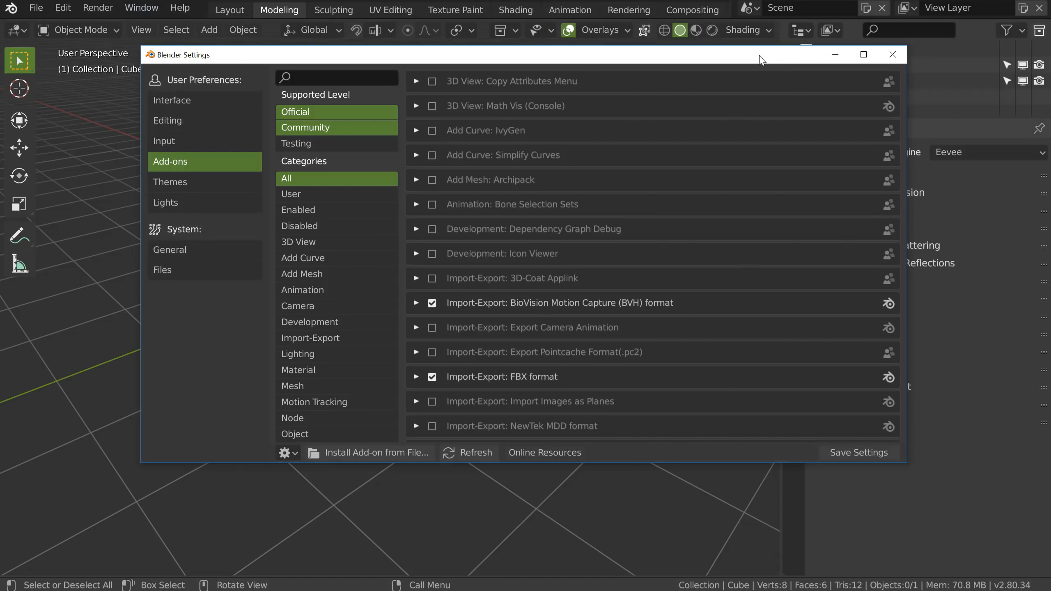
pyautogui.moveTo(760, 60); pyautogui.dragTo(568, 73)
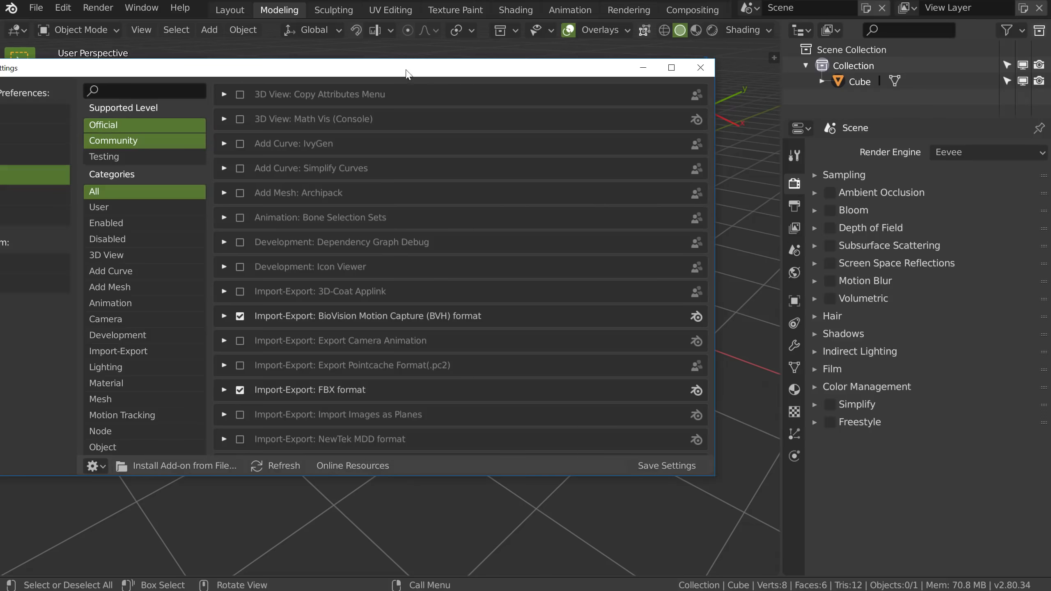
pyautogui.moveTo(408, 74); pyautogui.dragTo(676, 82)
# Look through the Interface and Editing preferences and bring up the Input preferences.
pyautogui.click(250, 125)
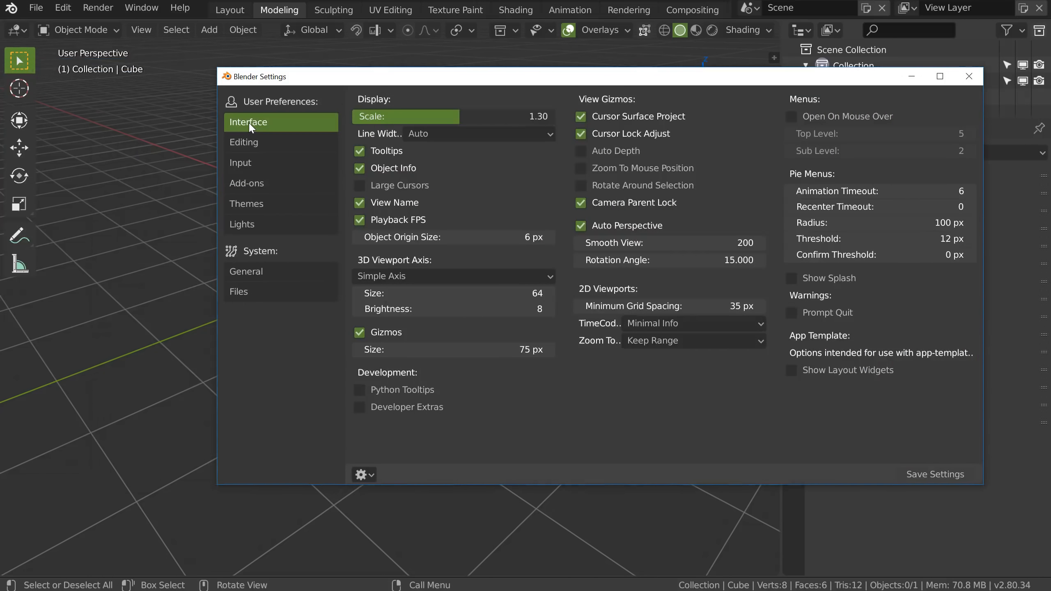
pyautogui.click(260, 145)
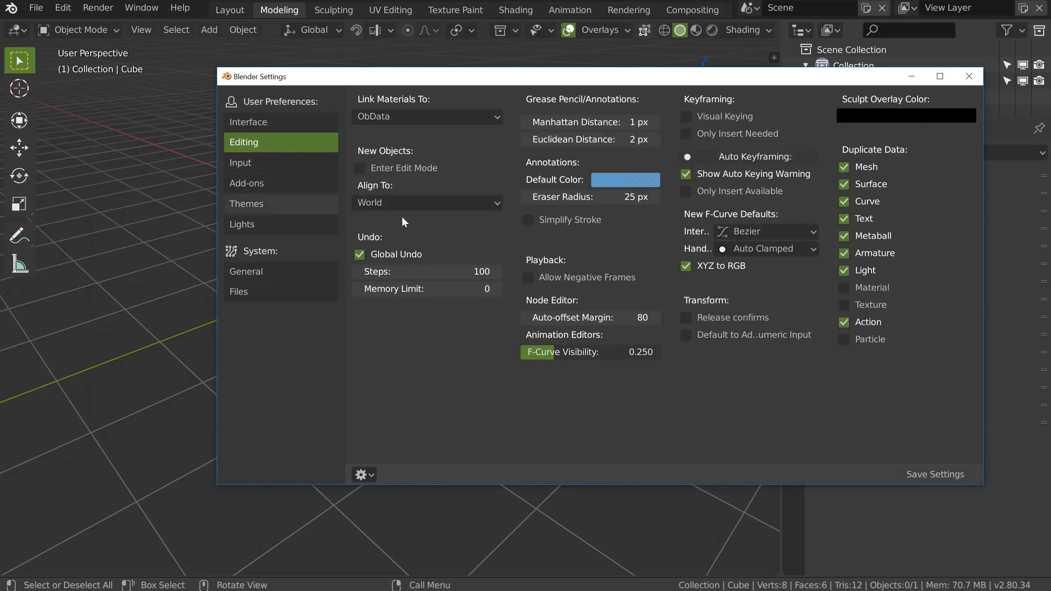
pyautogui.click(275, 164)
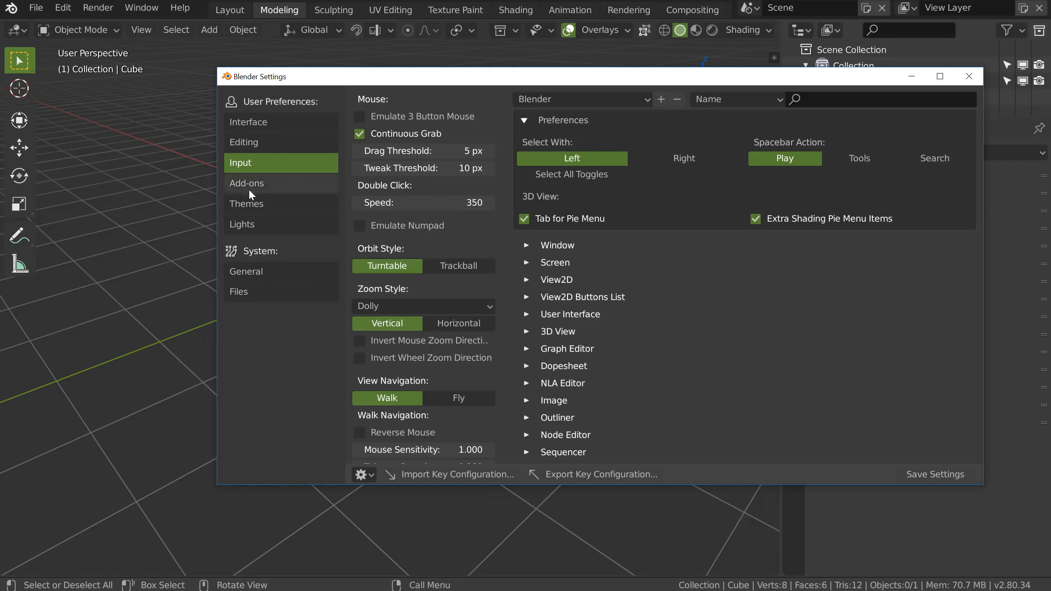
# Select the cube and display the mode pie menu over it, dismissing it without choosing a mode.
pyautogui.click(129, 180)
pyautogui.click(428, 245)
pyautogui.hotkey('ctrl', 'Tab')
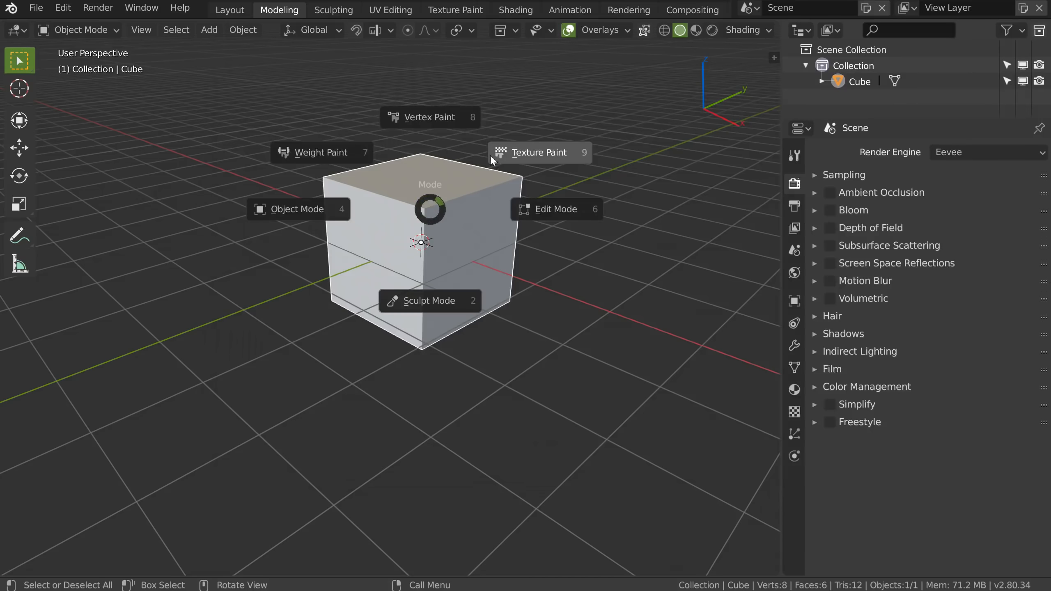
pyautogui.press('Escape')
# Disable Tab for Pie Menu in the Input preferences and test it by toggling the cube between Object Mode and Edit Mode.
pyautogui.hotkey('alt', 'Tab')
pyautogui.click(542, 220)
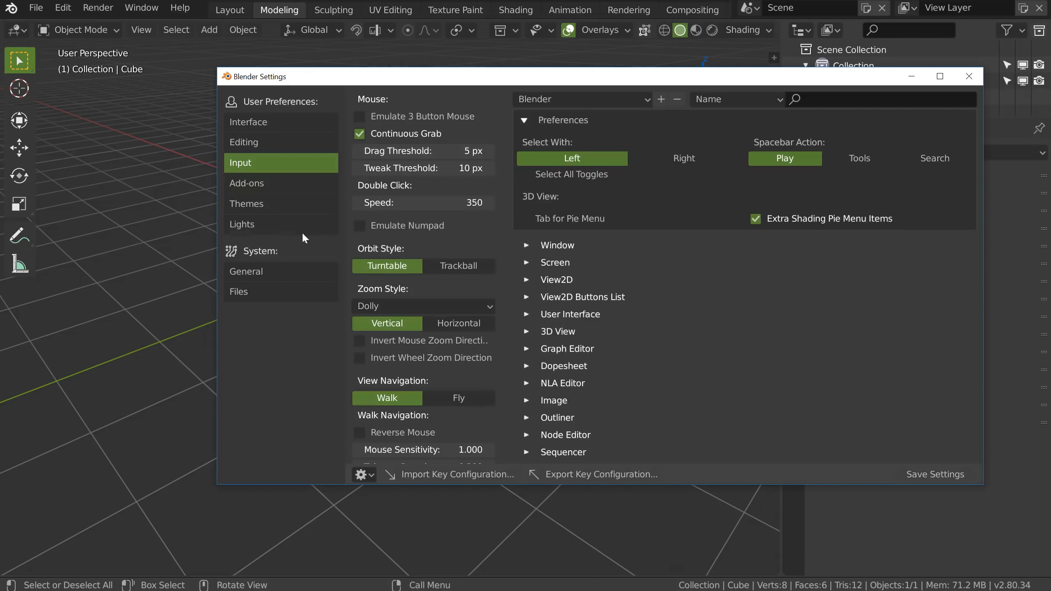
pyautogui.click(107, 184)
pyautogui.press('Tab')
pyautogui.press('Tab')
pyautogui.press('Tab')
pyautogui.press('Tab')
pyautogui.press('Tab')
pyautogui.press('Tab')
# Enable Select All Toggles in the Input preferences and switch the cube into and out of Edit Mode.
pyautogui.hotkey('alt', 'Tab')
pyautogui.click(536, 176)
pyautogui.hotkey('alt', 'Tab')
pyautogui.press('Tab')
pyautogui.press('Tab')
# Duplicate the cube and place the copy beside the original.
pyautogui.click(434, 258)
pyautogui.hotkey('shift', 'd')
pyautogui.click(649, 211)
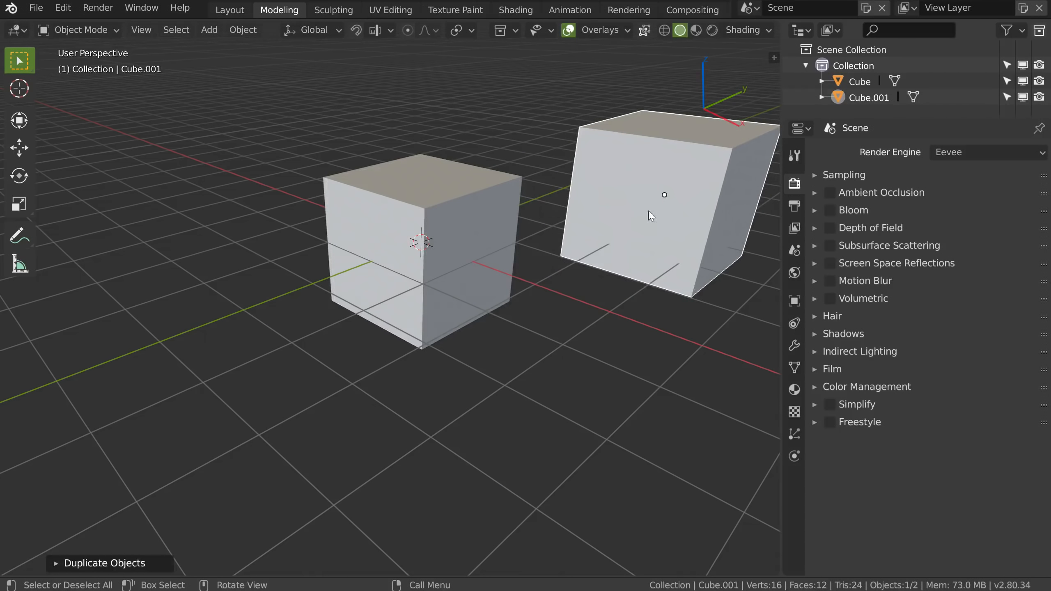
# Test Select All Toggles by repeatedly switching the selection of both cubes on and off.
pyautogui.press('a')
pyautogui.press('a')
pyautogui.press('a')
pyautogui.press('a')
pyautogui.press('a')
# Re-enable Tab for Pie Menu and turn off Select All Toggles in the Input preferences.
pyautogui.hotkey('alt', 'Tab')
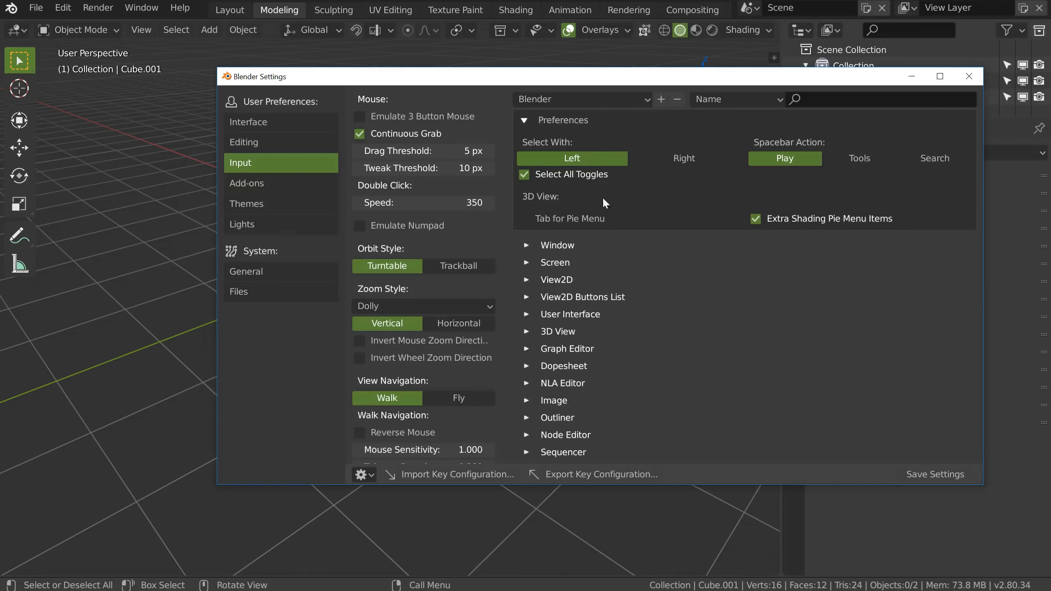
pyautogui.click(526, 219)
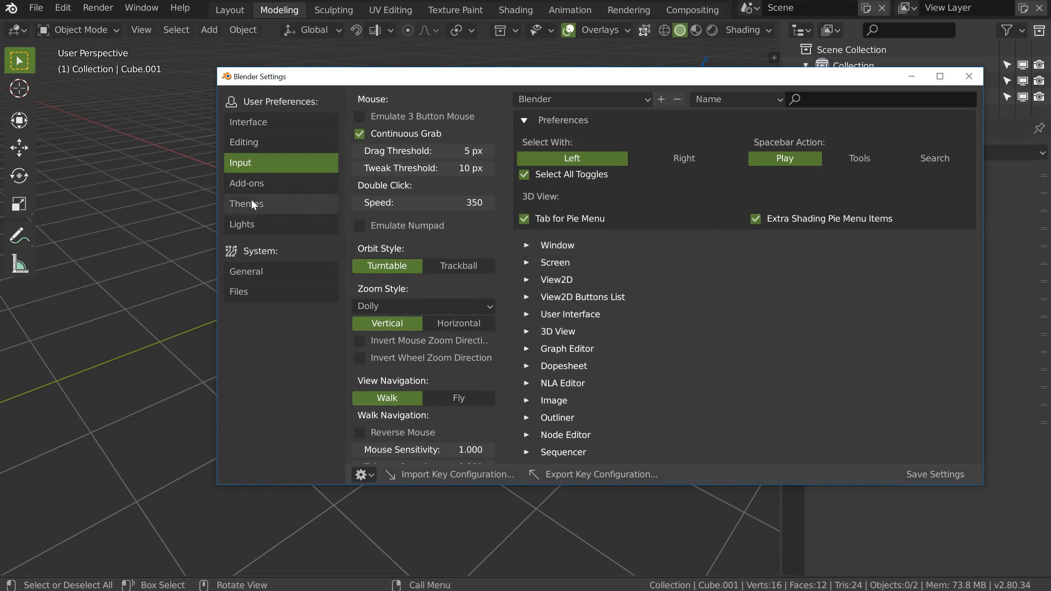
pyautogui.click(164, 196)
pyautogui.hotkey('alt', 'Tab')
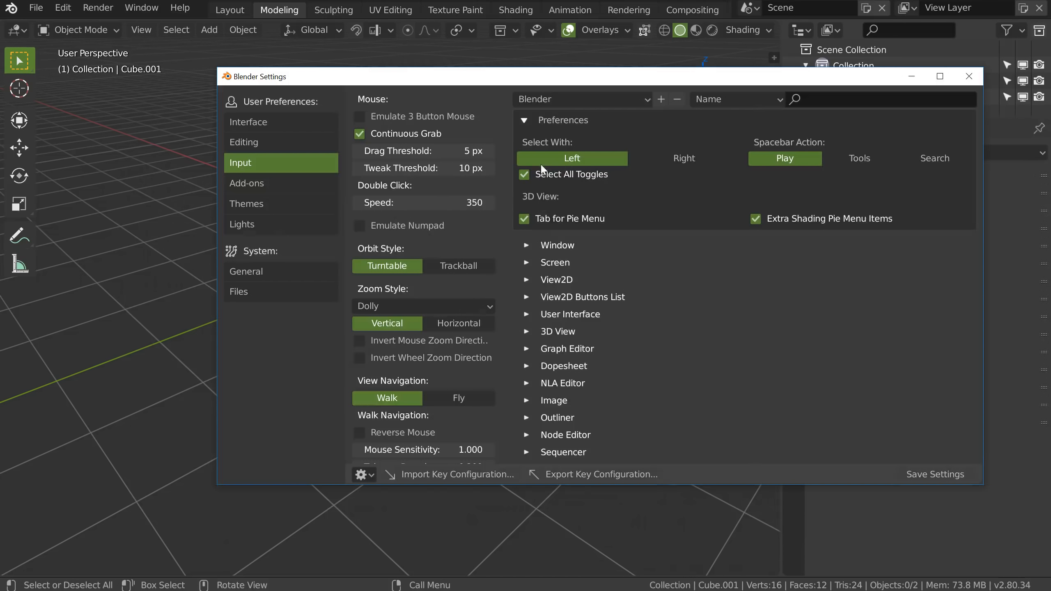
# Alternately select all and deselect all objects in the viewport, leaving both cubes deselected.
pyautogui.click(207, 230)
pyautogui.click(460, 233)
pyautogui.press('a')
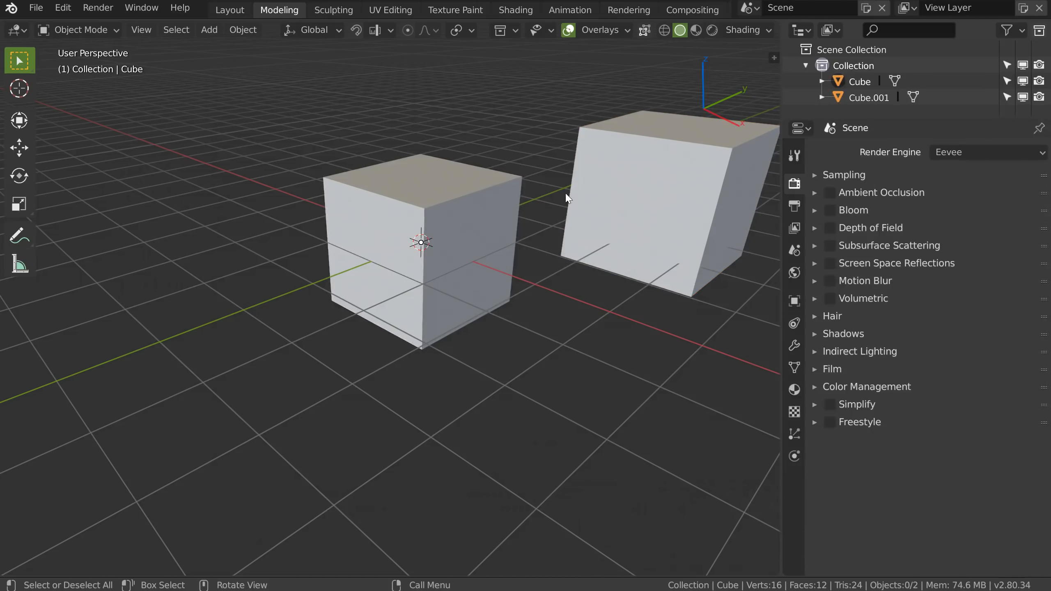
pyautogui.hotkey('alt', 'a')
pyautogui.press('a')
pyautogui.hotkey('alt', 'a')
pyautogui.press('a')
pyautogui.hotkey('alt', 'a')
pyautogui.press('a')
pyautogui.hotkey('alt', 'a')
pyautogui.press('a')
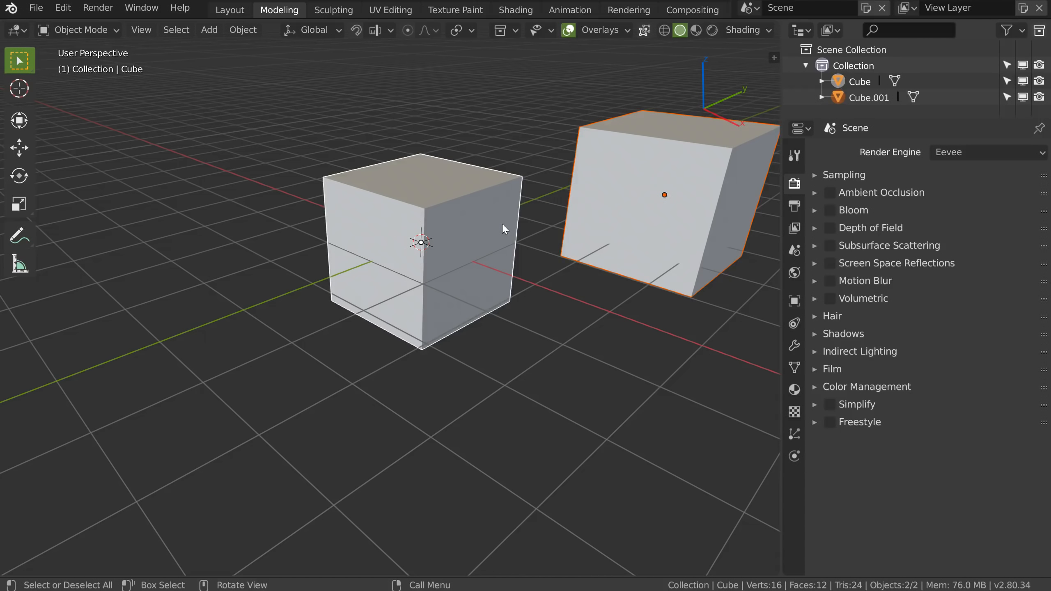
pyautogui.hotkey('alt', 'a')
pyautogui.press('a')
pyautogui.hotkey('alt', 'a')
# Display the shading pie menu in the viewport, dismiss it without a choice and return to the Input preferences.
pyautogui.hotkey('ctrl', 'alt', 'u')
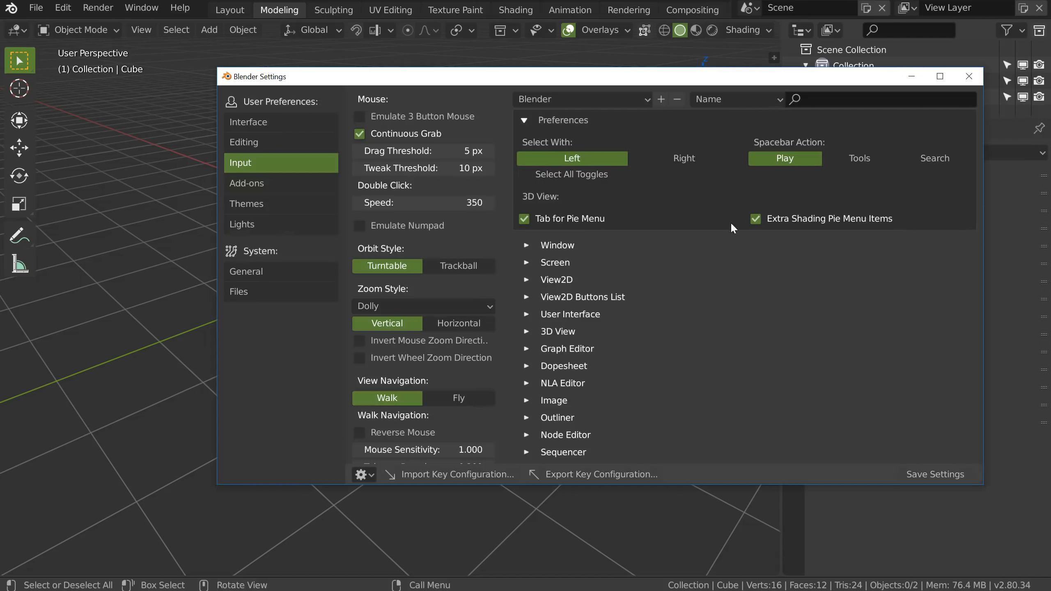
pyautogui.click(121, 205)
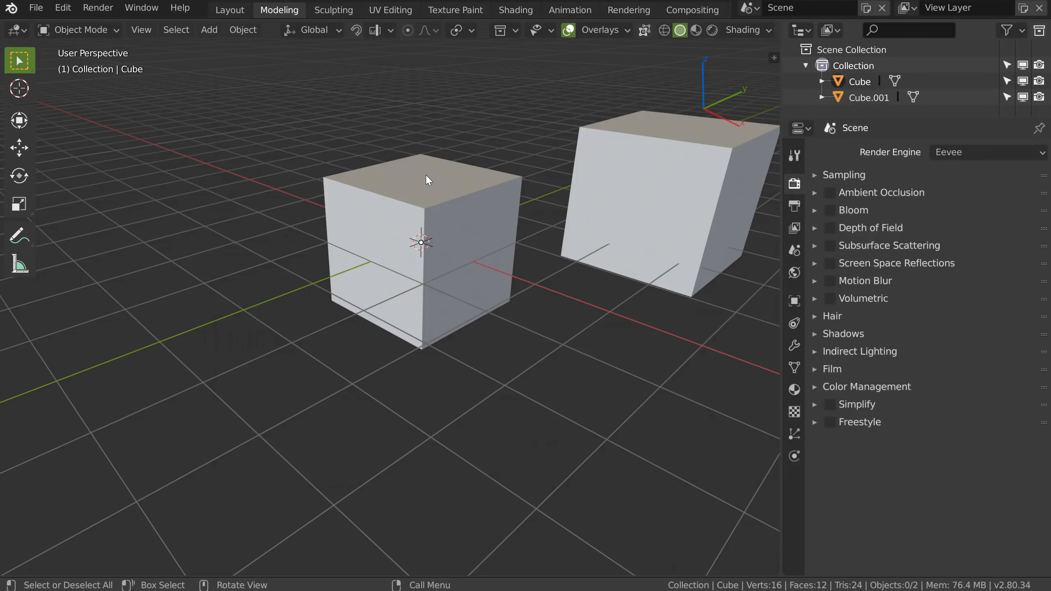
pyautogui.press('z')
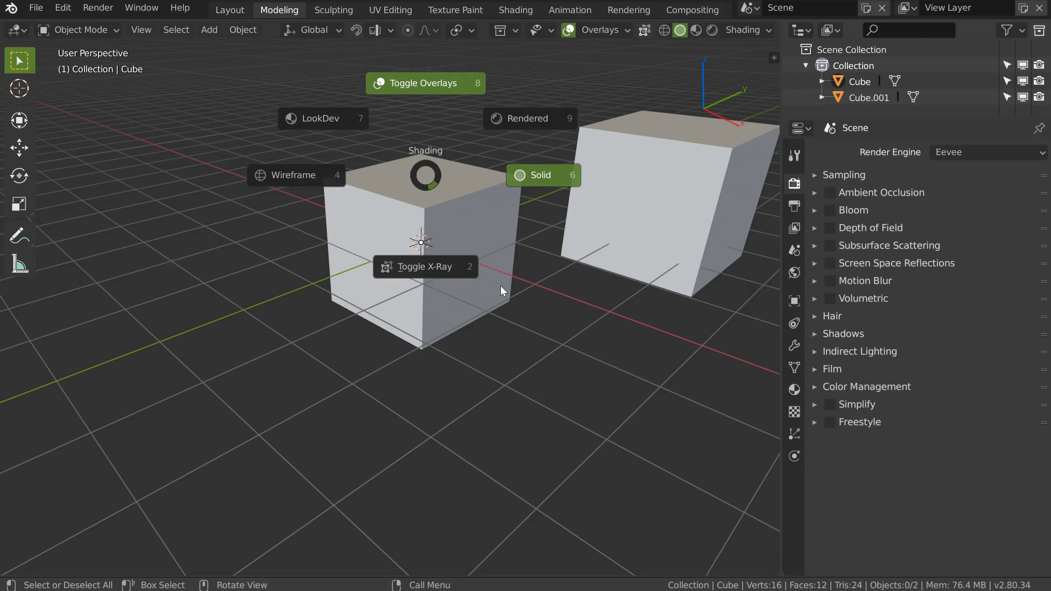
pyautogui.press('Escape')
pyautogui.hotkey('alt', 'Tab')
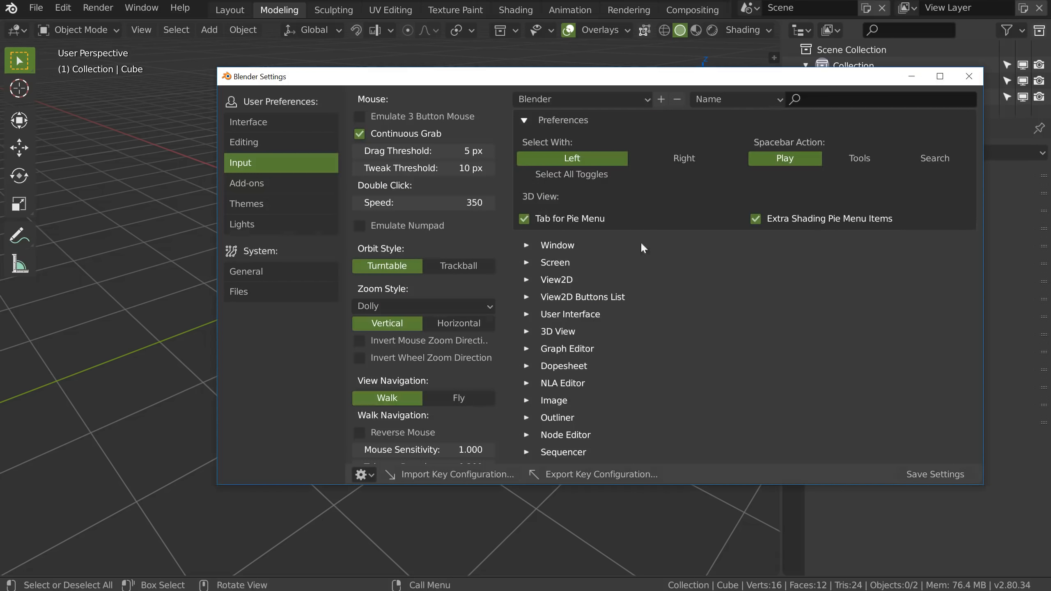
# Turn off Extra Shading Pie Menu Items and display the mode and shading pie menus in the viewport without making a choice.
pyautogui.click(782, 218)
pyautogui.click(161, 266)
pyautogui.press('Tab')
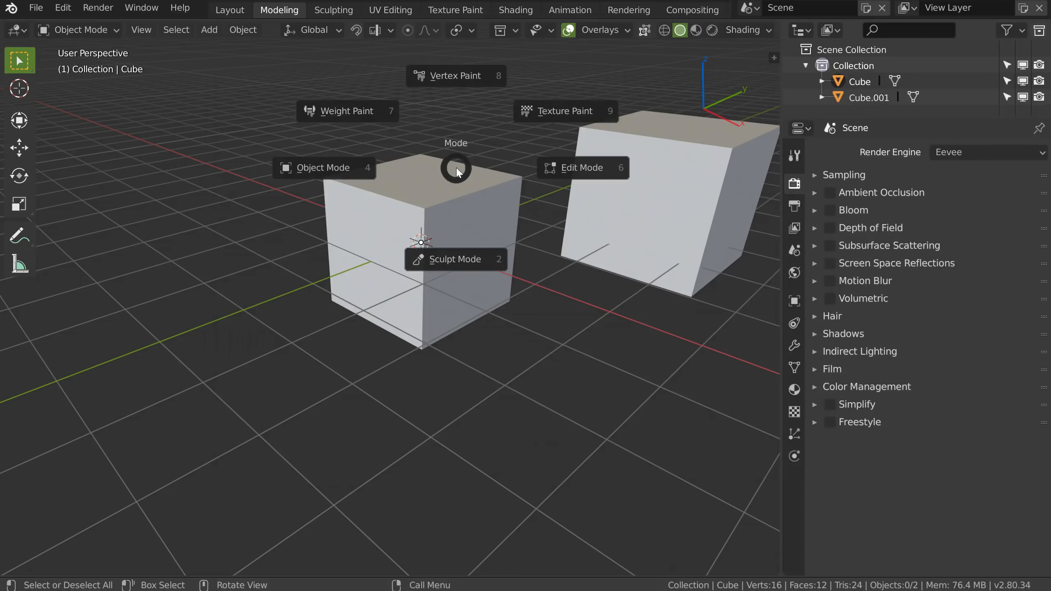
pyautogui.press('Escape')
pyautogui.press('z')
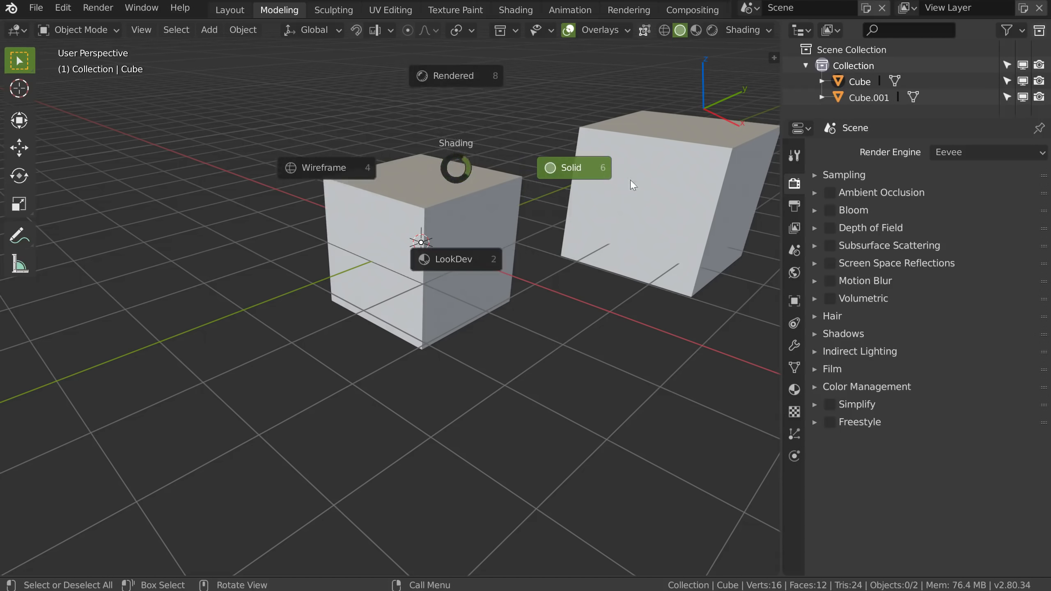
pyautogui.click(662, 188)
# Reopen the Input preferences, re-enable Extra Shading Pie Menu Items and return to the viewport.
pyautogui.hotkey('ctrl', 'alt', 'u')
pyautogui.click(772, 221)
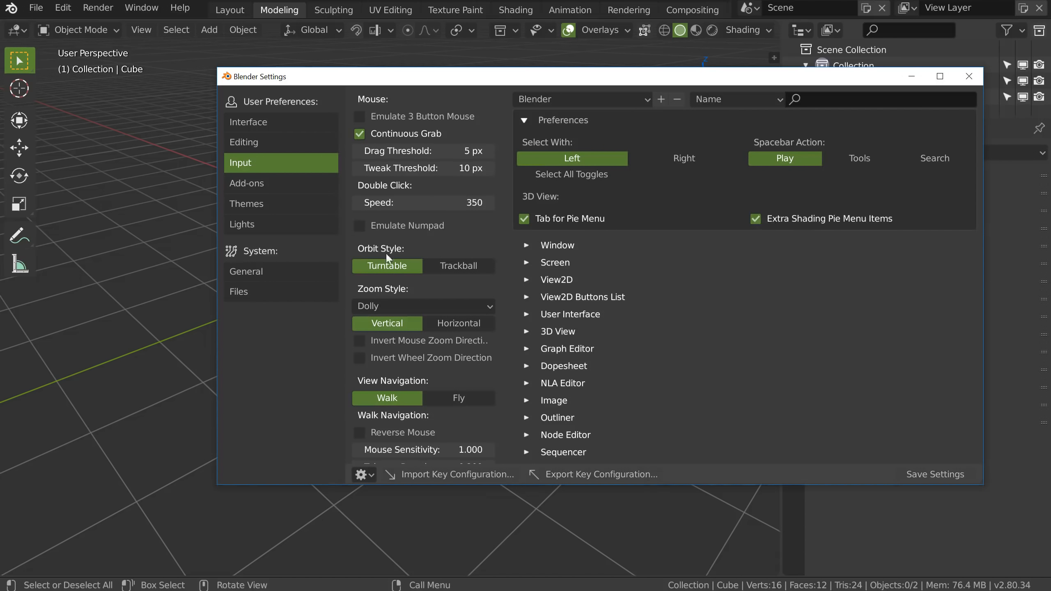
pyautogui.click(153, 188)
# Hide the viewport overlays through the extended shading pie menu and turn them back on.
pyautogui.press('z')
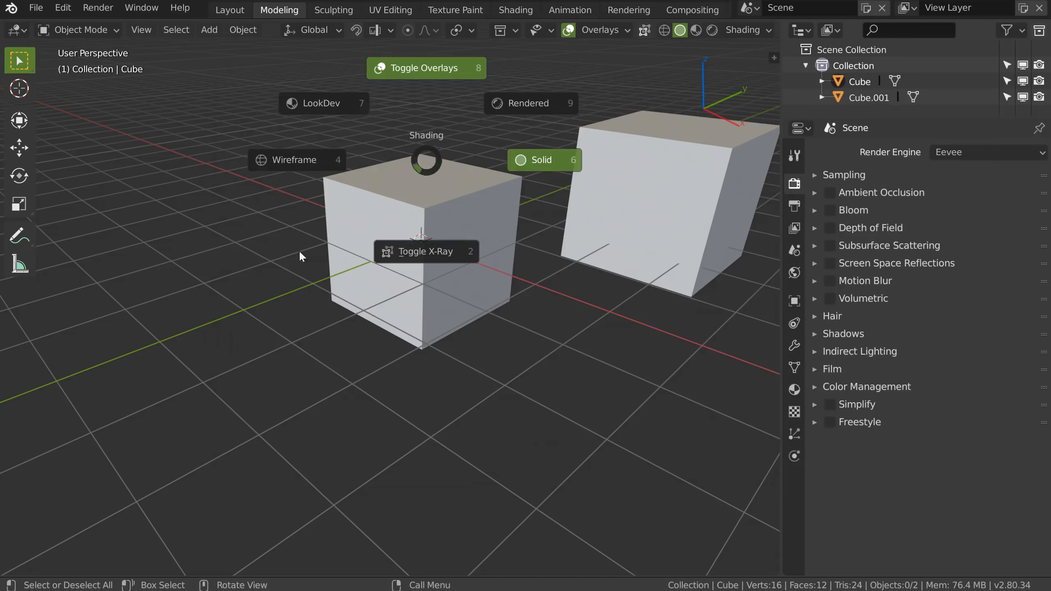
pyautogui.click(415, 74)
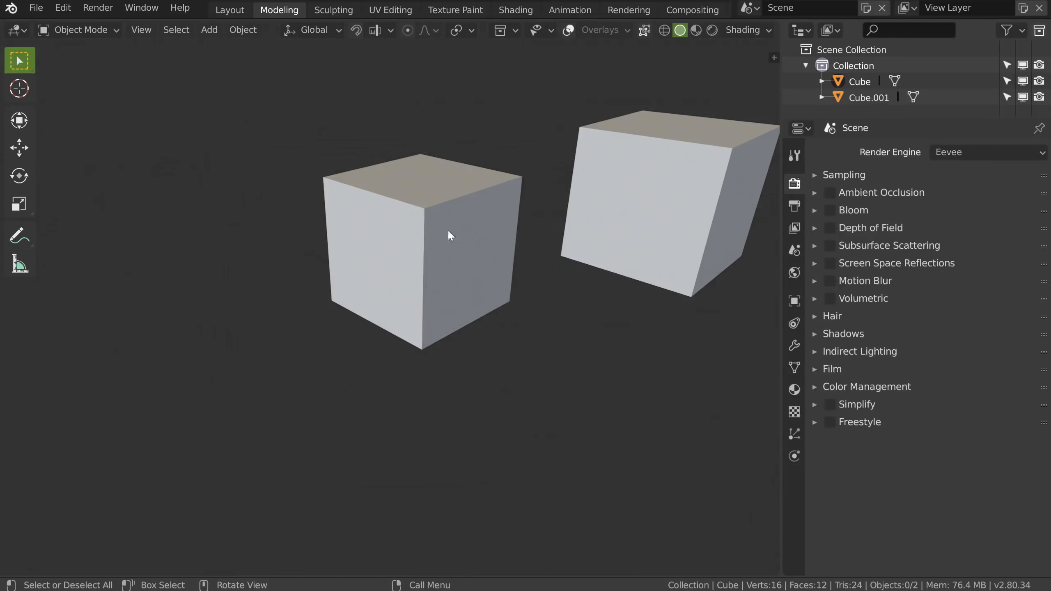
pyautogui.press('z')
pyautogui.press('z')
pyautogui.press('z')
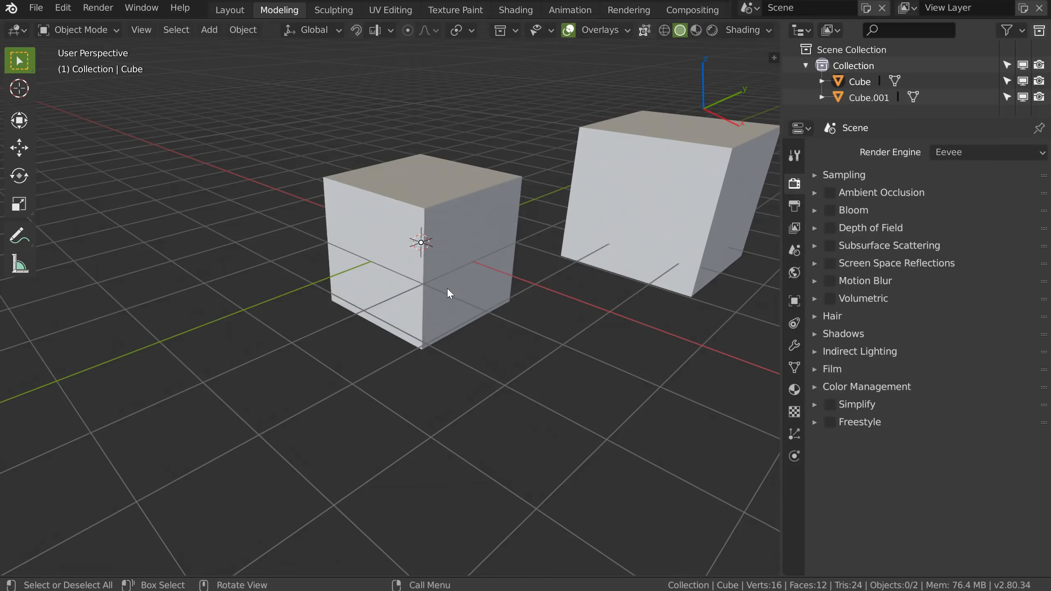
# Switch the viewport to Rendered shading with the overlays hidden, using the shading pie menu.
pyautogui.press('z')
pyautogui.press('z')
pyautogui.press('z')
pyautogui.press('z')
pyautogui.click(524, 191)
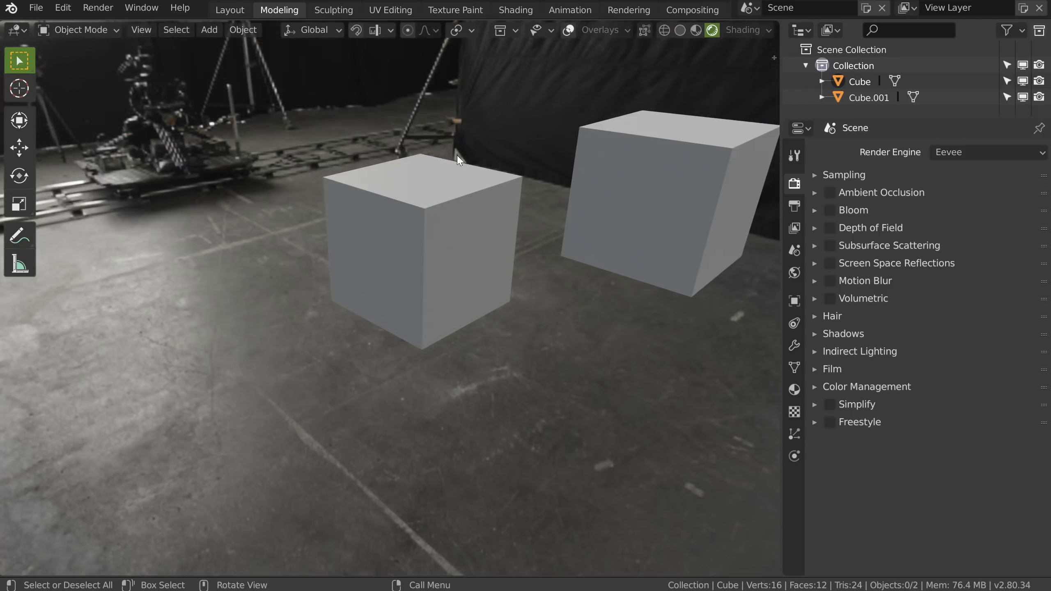
# Return the viewport to Solid shading and show the overlays again through the shading pie menu.
pyautogui.press('z')
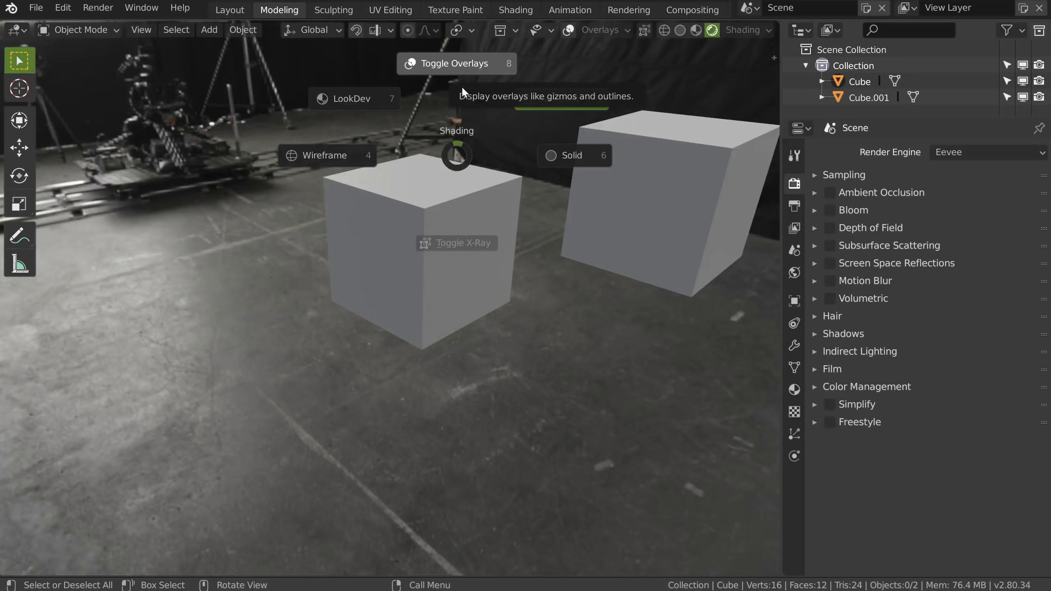
pyautogui.click(579, 155)
pyautogui.moveTo(500, 207)
pyautogui.mouseDown(button='middle')
pyautogui.moveTo(514, 205)
pyautogui.moveTo(494, 217)
pyautogui.mouseUp(button='middle')
pyautogui.press('z')
pyautogui.click(495, 131)
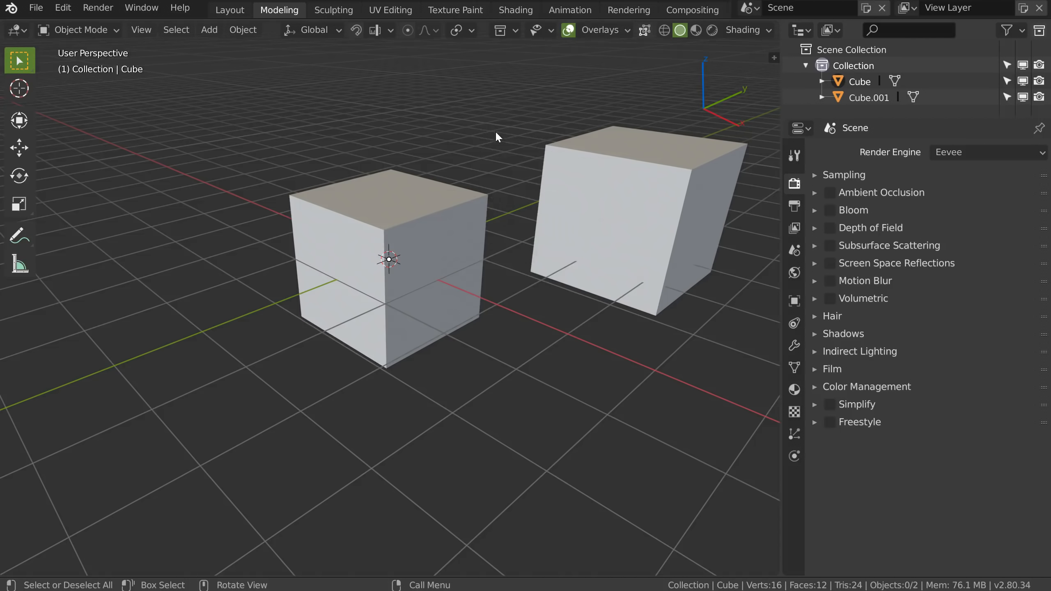
# Toggle the overlays off and on once more, then display the shading pie menu and dismiss it without a choice.
pyautogui.press('z')
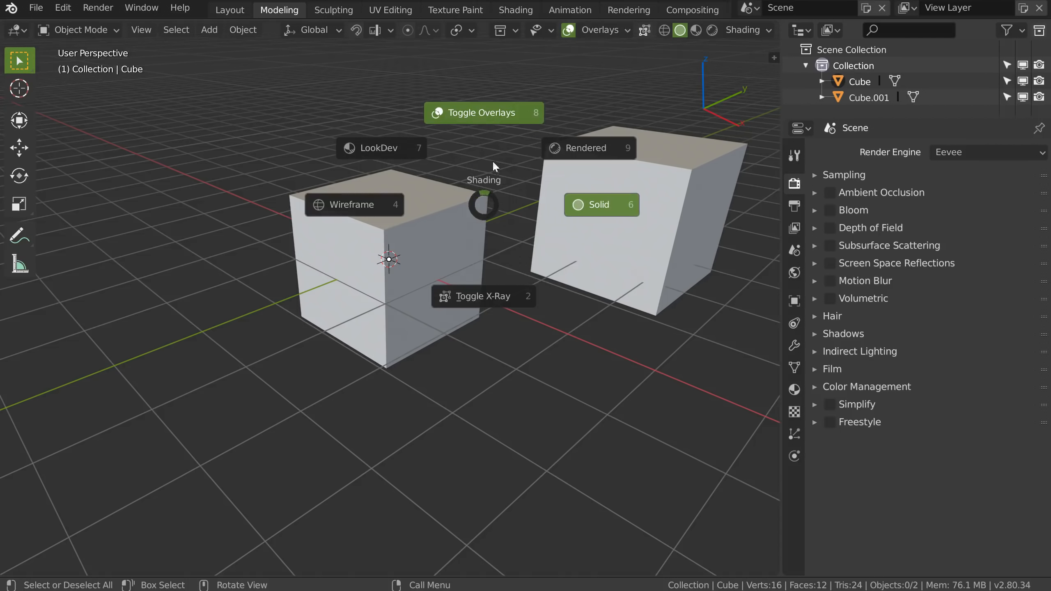
pyautogui.click(470, 112)
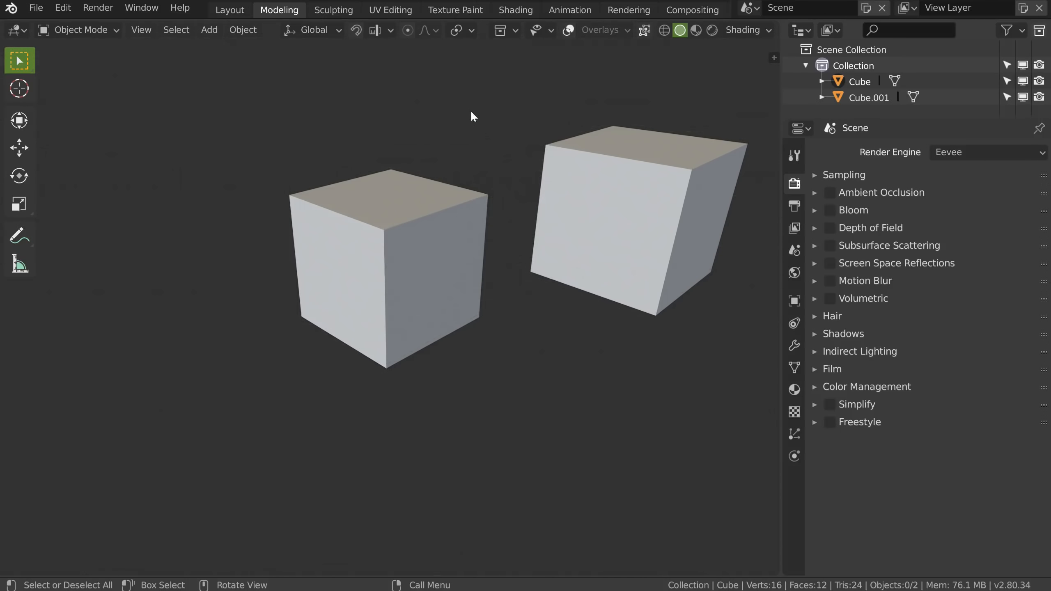
pyautogui.press('z')
pyautogui.click(492, 176)
pyautogui.press('z')
pyautogui.press('Escape')
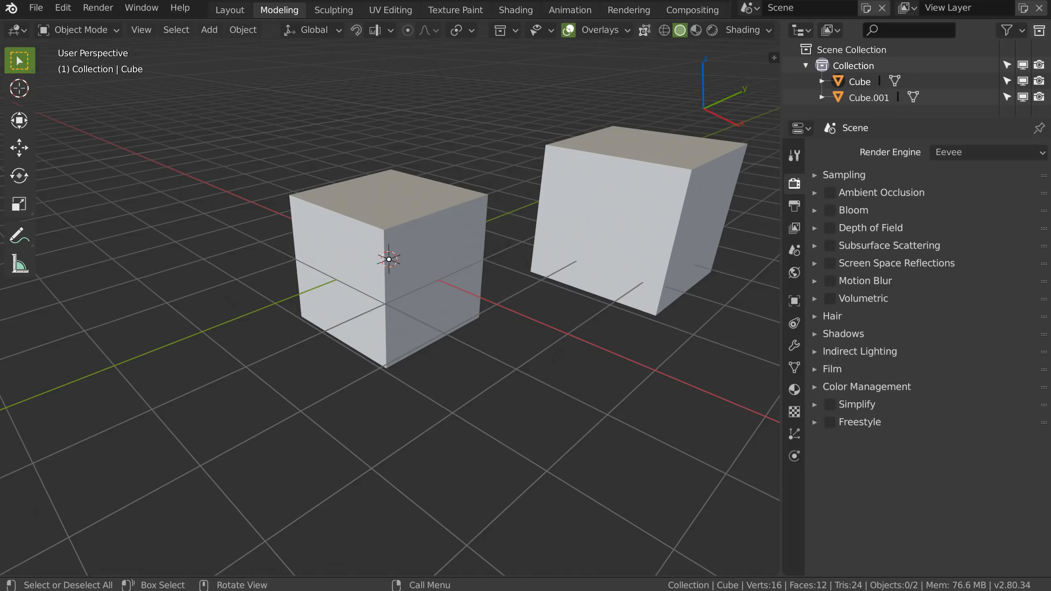
pyautogui.moveTo(340, 318); pyautogui.dragTo(348, 302, button='middle')
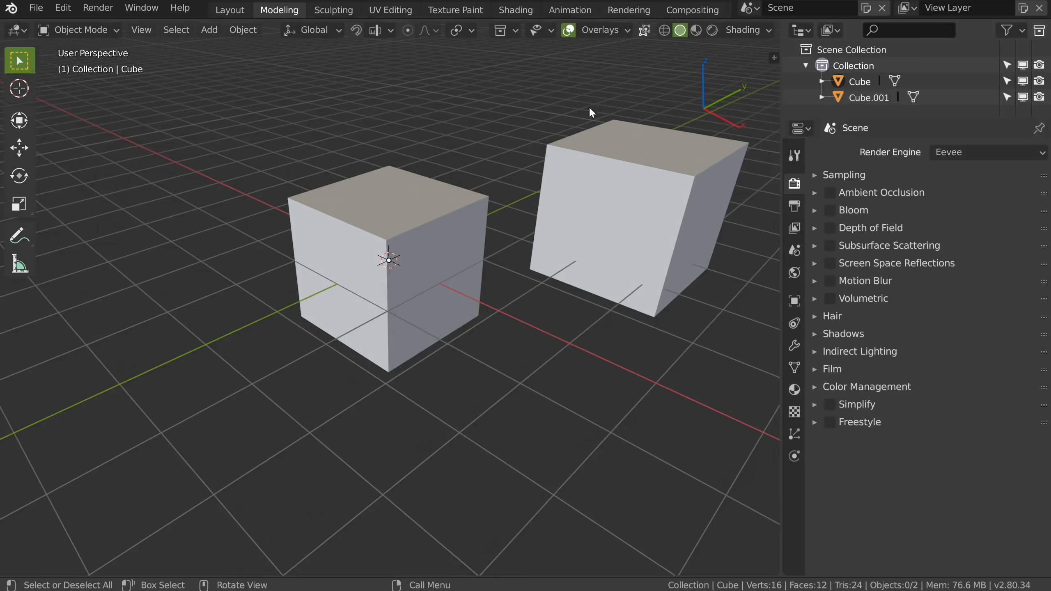
pyautogui.click(54, 29)
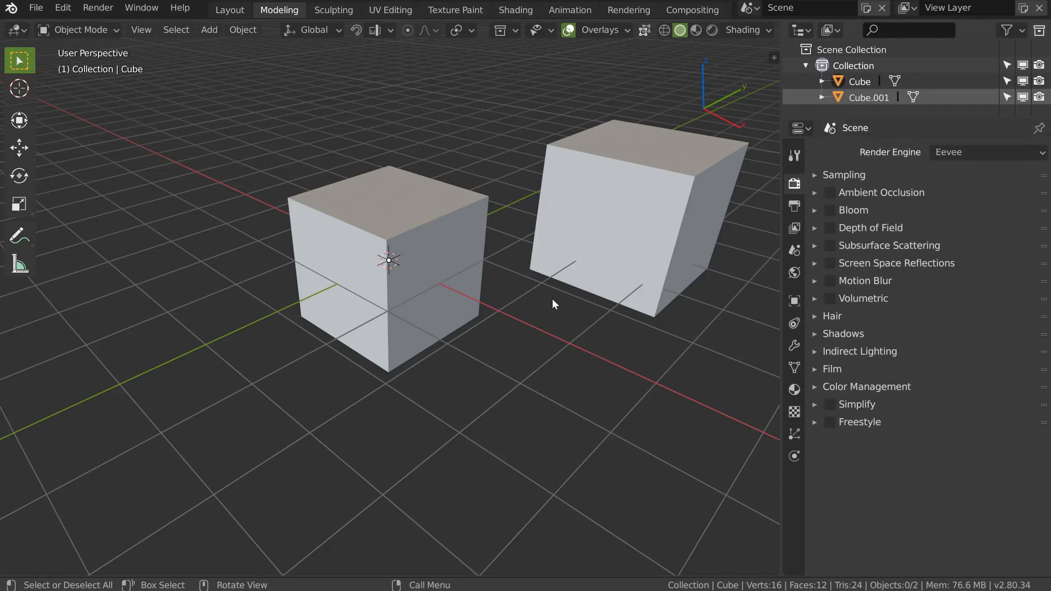
pyautogui.click(10, 8)
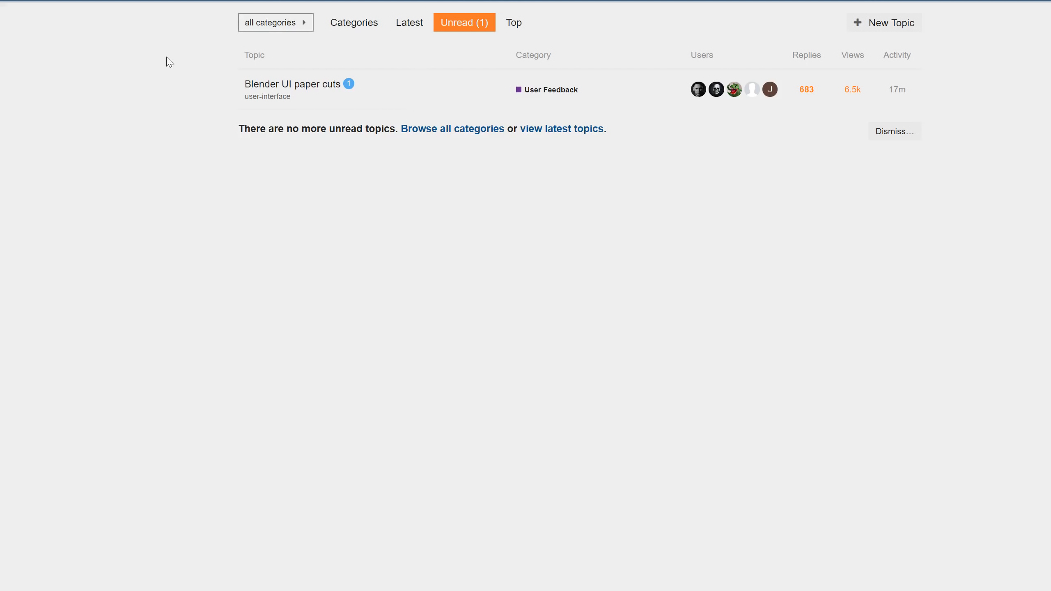
# Switch to the Blender developer forum, browse the Blender Development category, and open the Blender UI paper cuts topic under User Feedback.
pyautogui.click(349, 23)
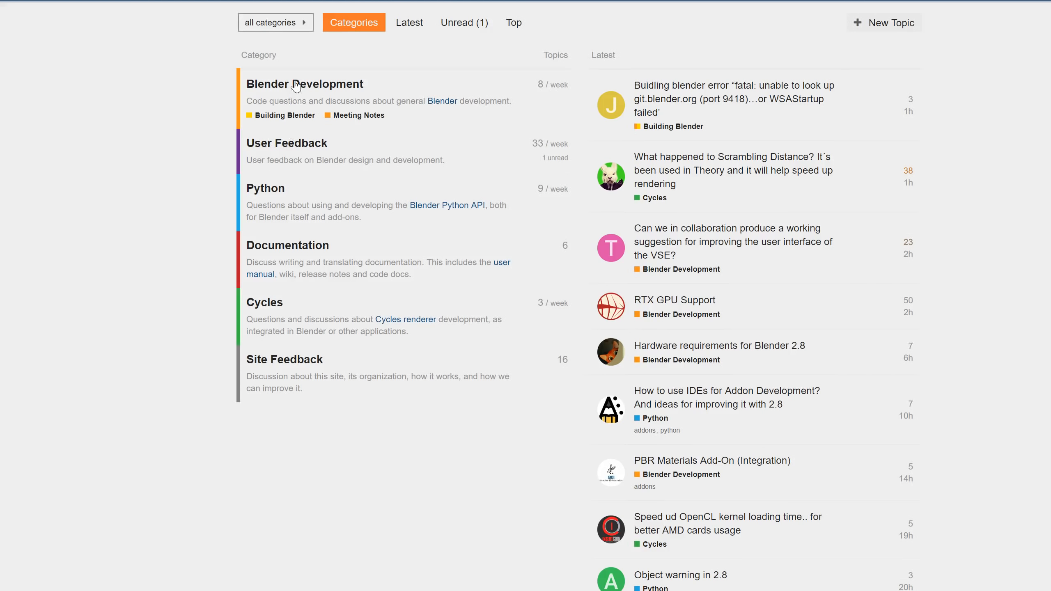
pyautogui.click(296, 84)
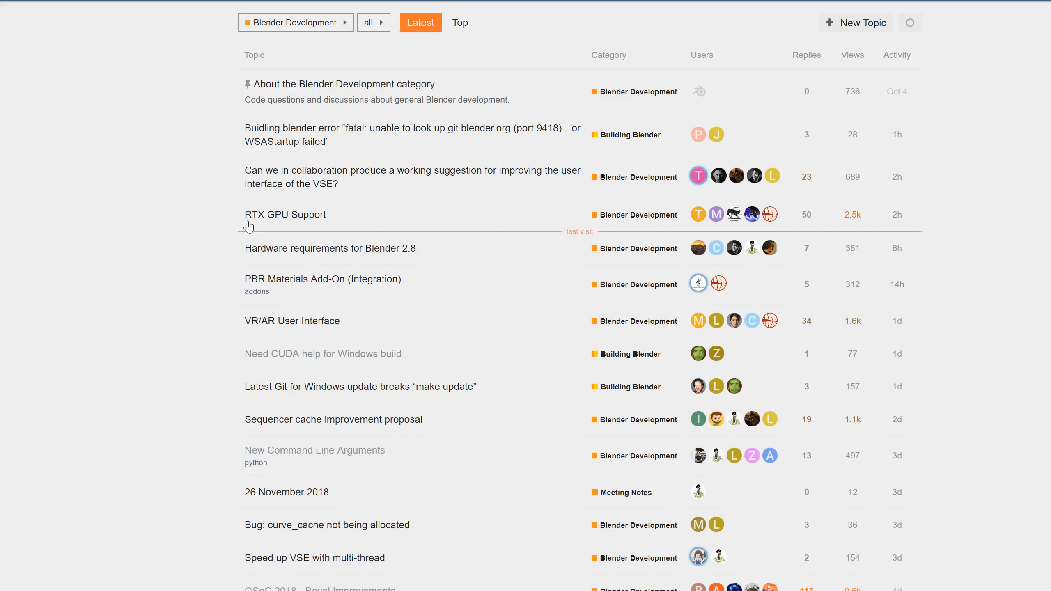
pyautogui.hotkey('alt', 'Left')
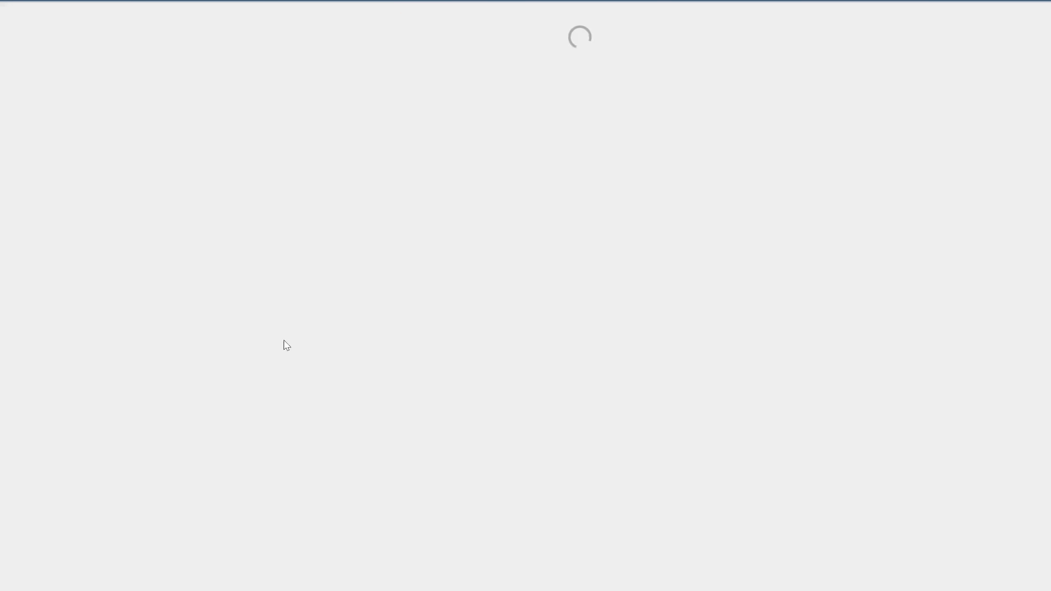
pyautogui.click(282, 157)
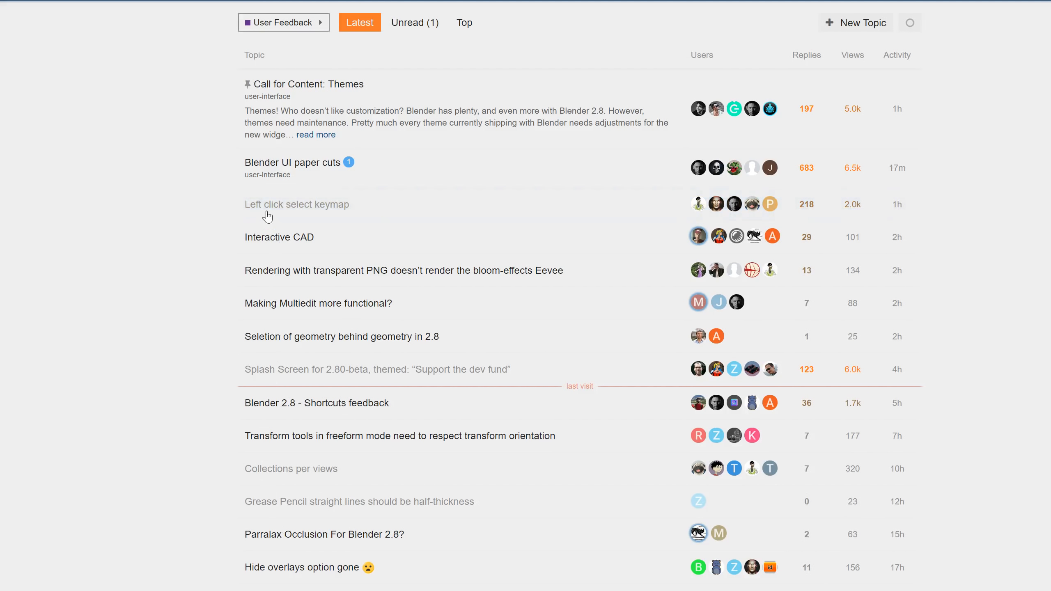
pyautogui.click(322, 165)
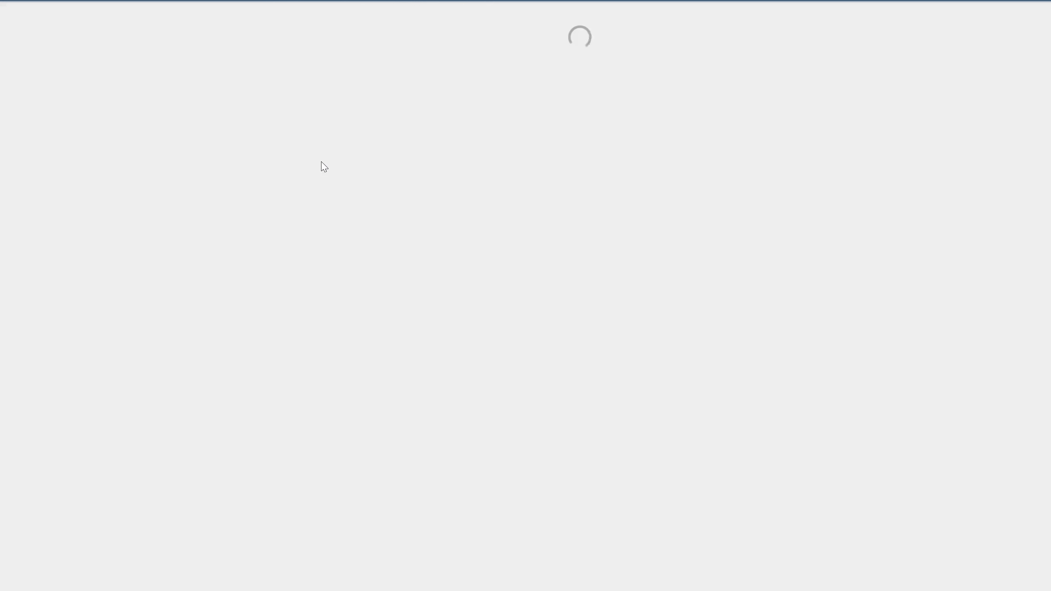
# Read through the recent posts in the Blender UI paper cuts topic to examine the interface suggestions and their screenshots.
pyautogui.scroll(20, 476, 282)
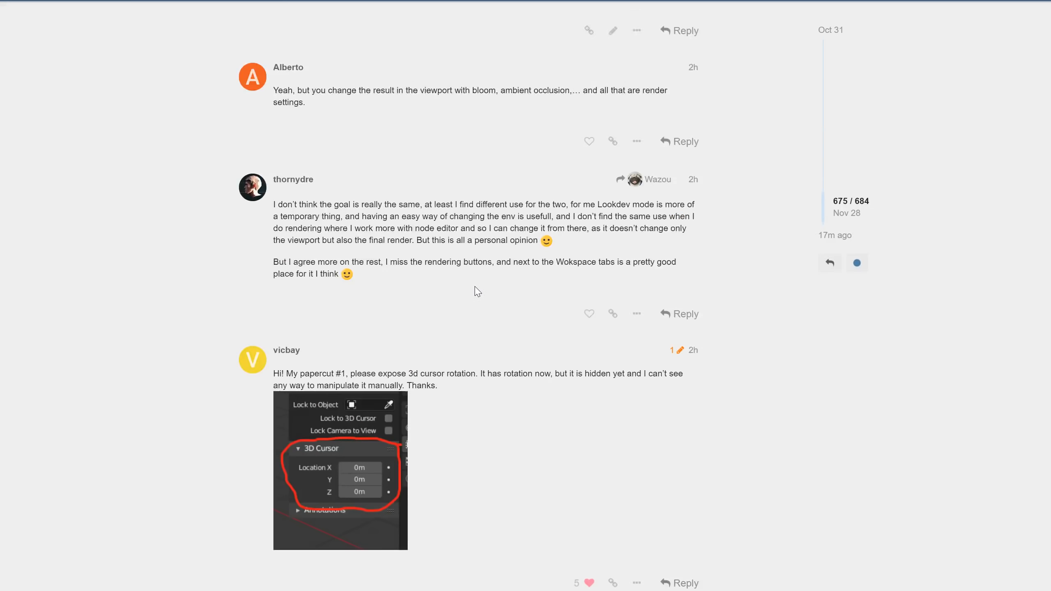
pyautogui.scroll(2, 473, 289)
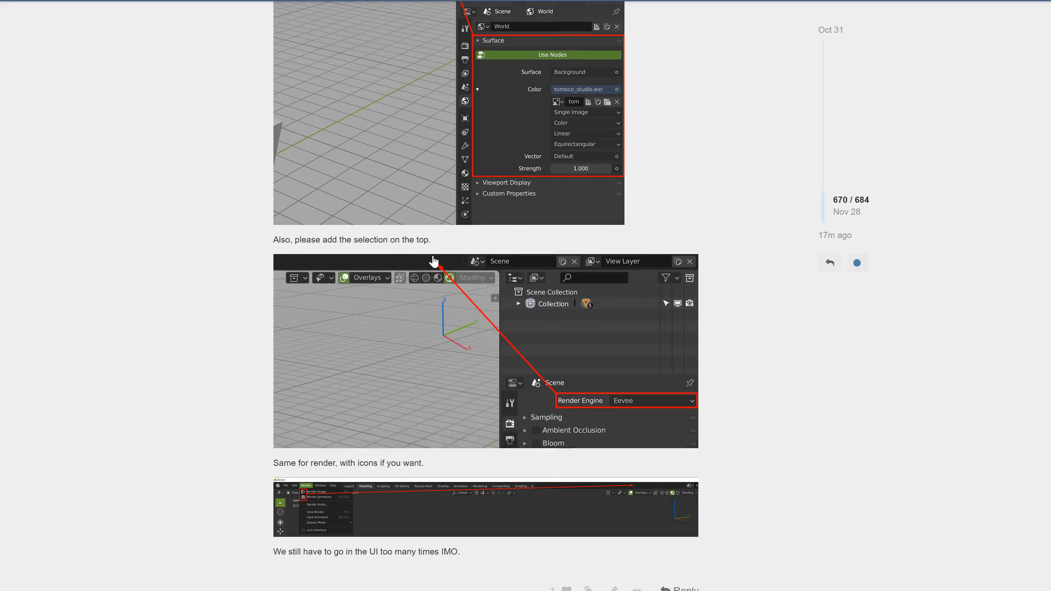
pyautogui.scroll(5, 439, 269)
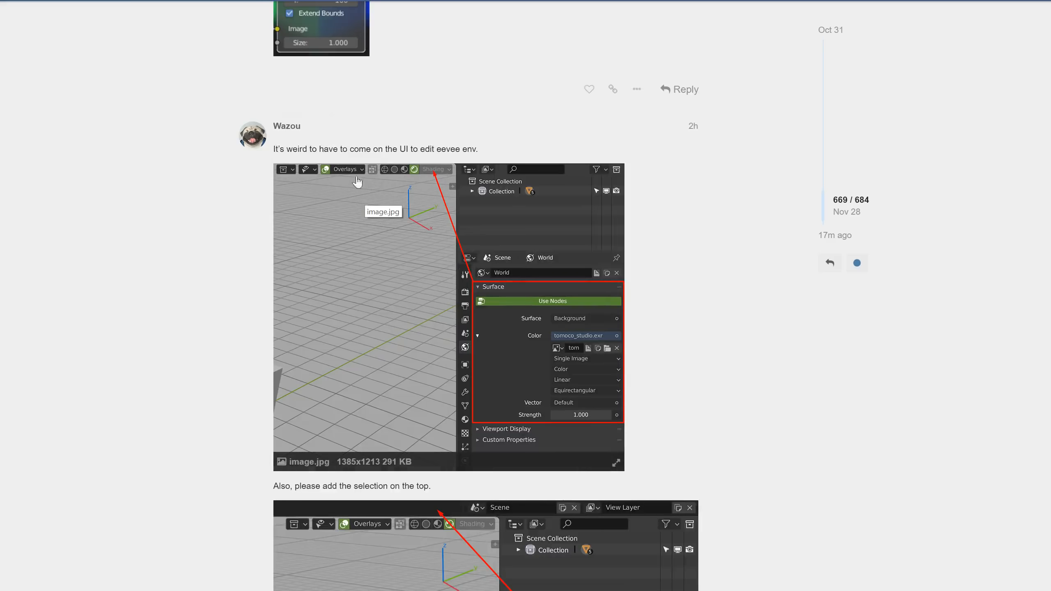
pyautogui.scroll(10, 366, 199)
pyautogui.scroll(14, 351, 174)
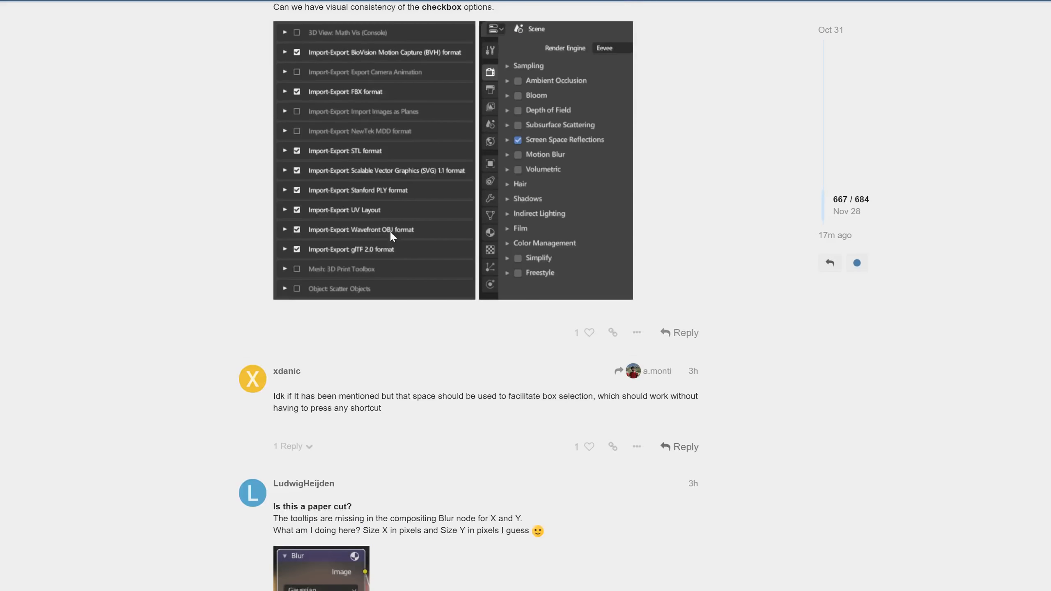
pyautogui.scroll(20, 304, 266)
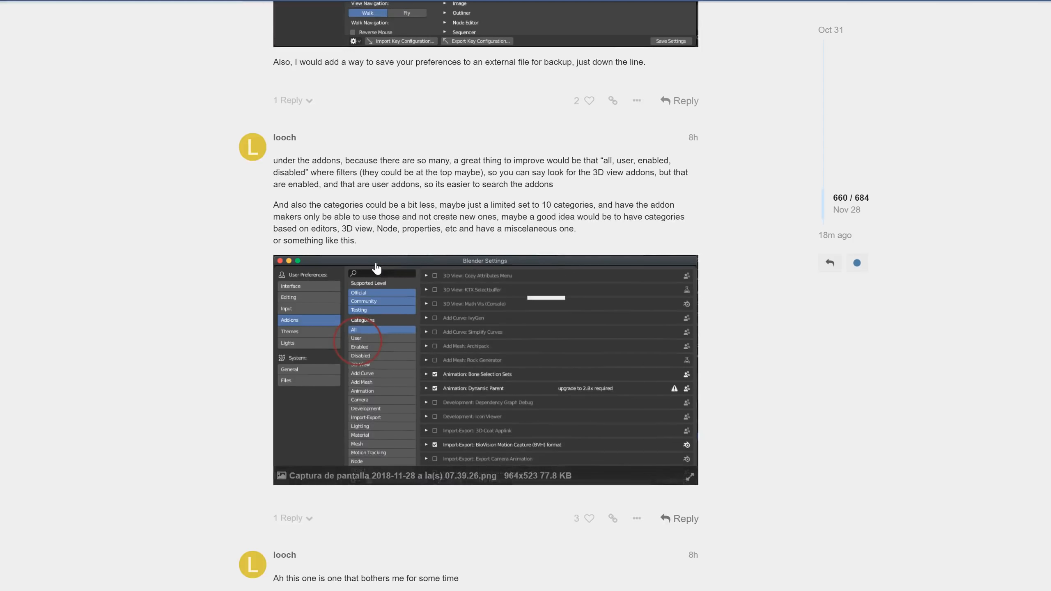
pyautogui.scroll(10, 374, 257)
pyautogui.scroll(18, 371, 248)
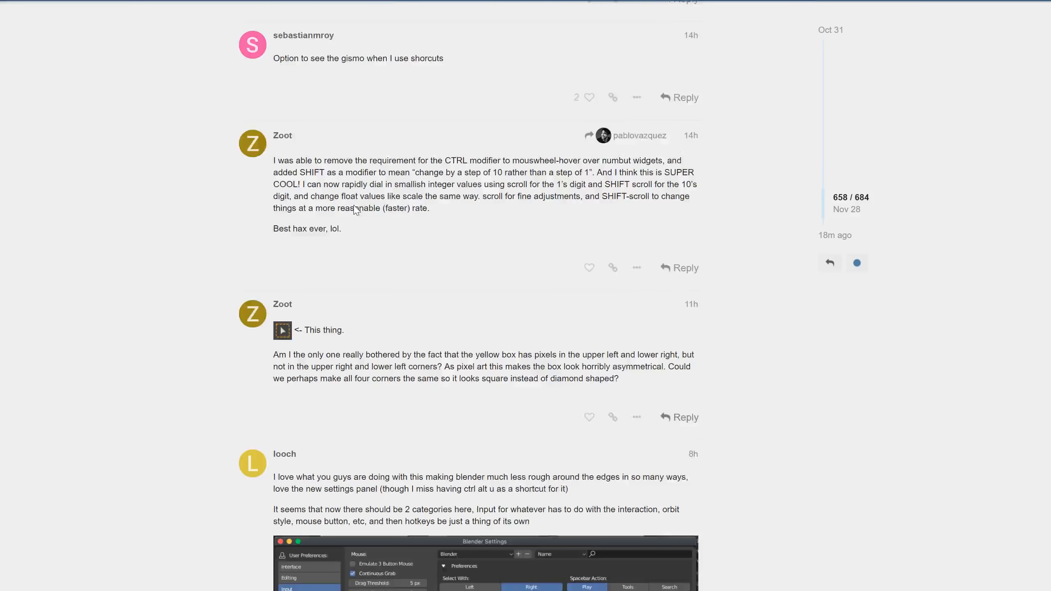
pyautogui.scroll(20, 425, 267)
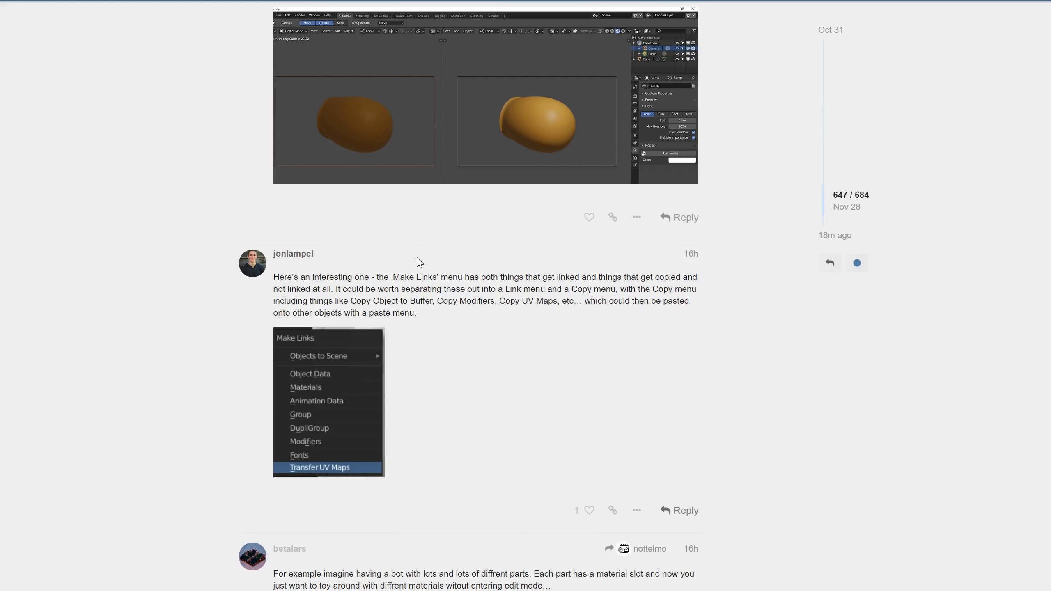
pyautogui.scroll(20, 419, 262)
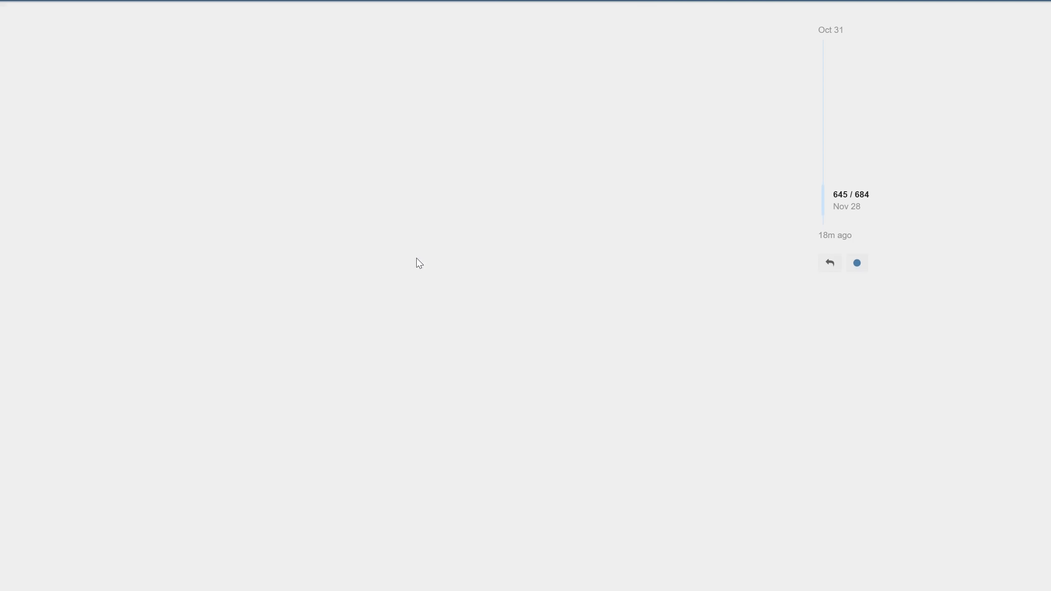
pyautogui.scroll(15, 417, 258)
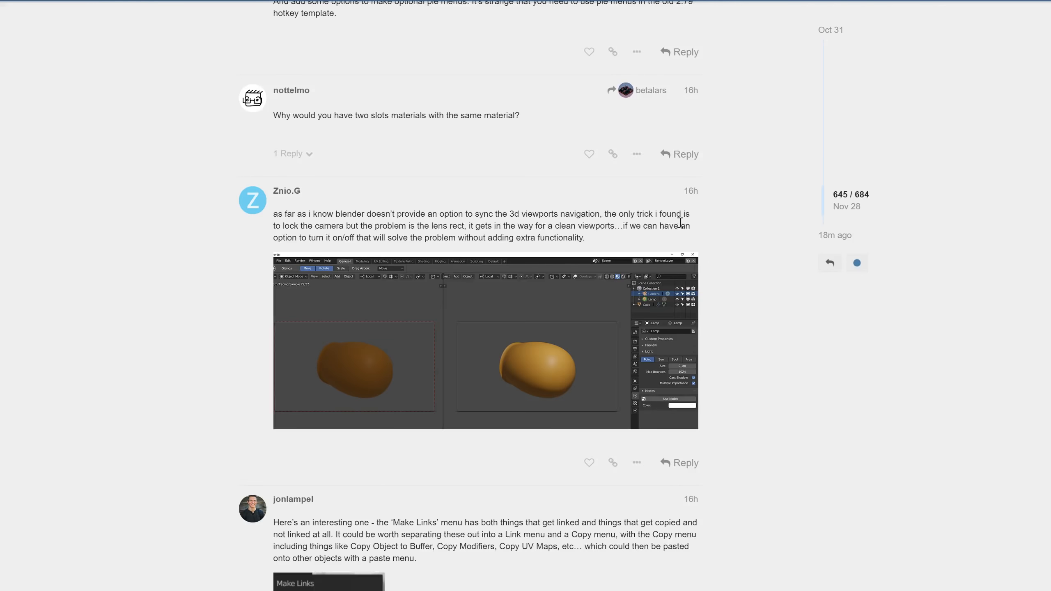
pyautogui.scroll(-20, 512, 290)
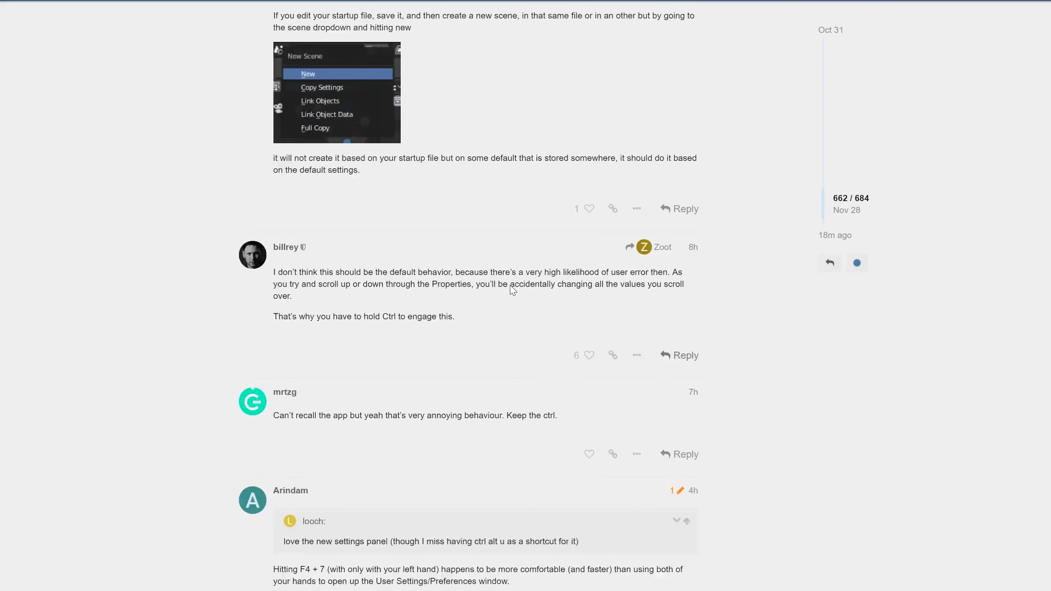
pyautogui.scroll(-20, 513, 290)
pyautogui.scroll(15, 512, 286)
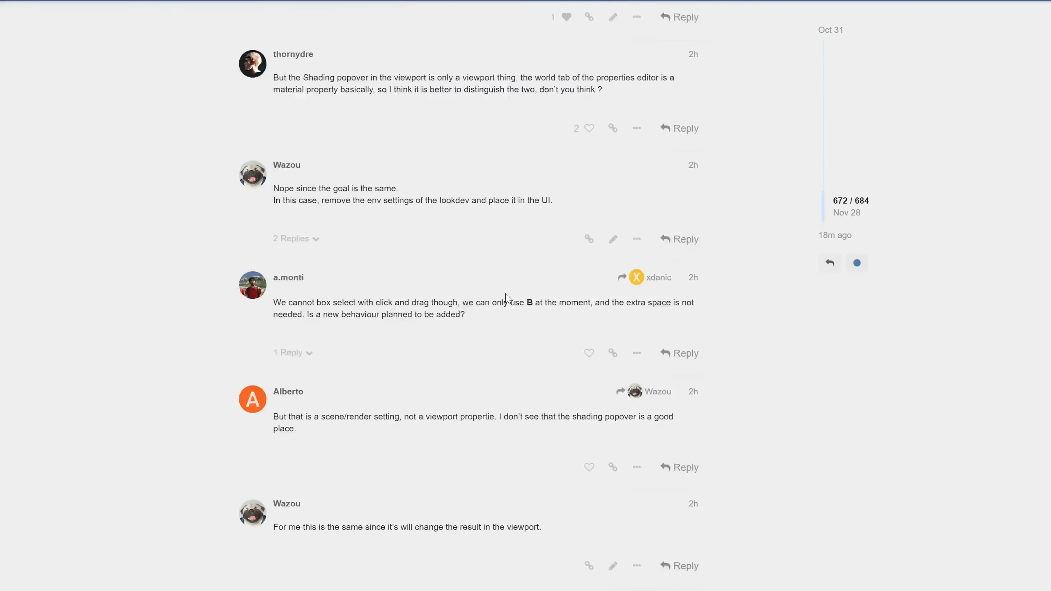
pyautogui.scroll(10, 506, 294)
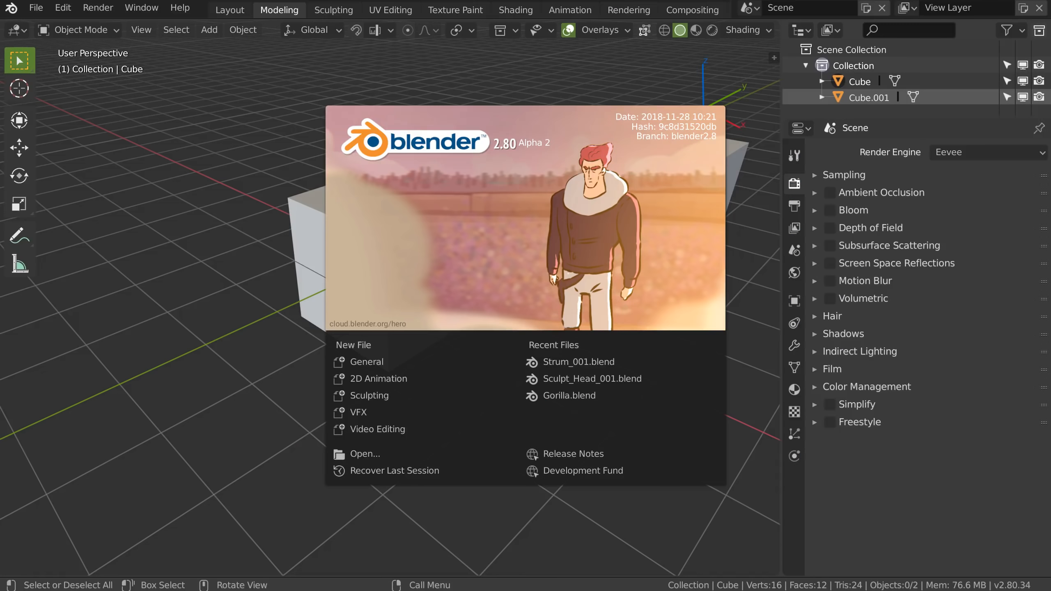
# Switch back to Blender, close the splash screen and set the viewport to Rendered shading.
pyautogui.click(551, 77)
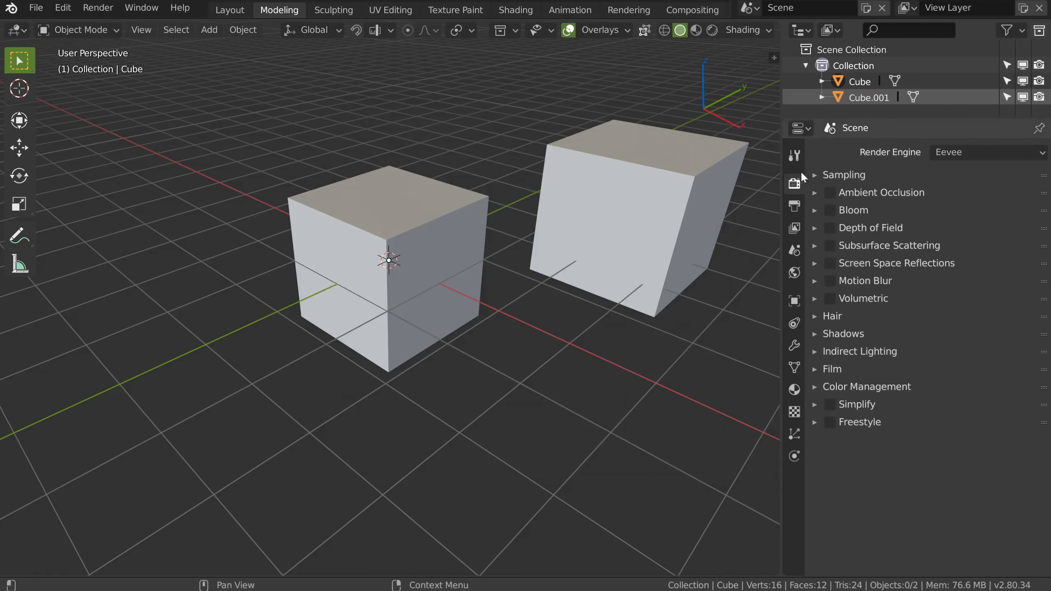
pyautogui.click(713, 31)
pyautogui.moveTo(374, 167); pyautogui.dragTo(367, 160, button='middle')
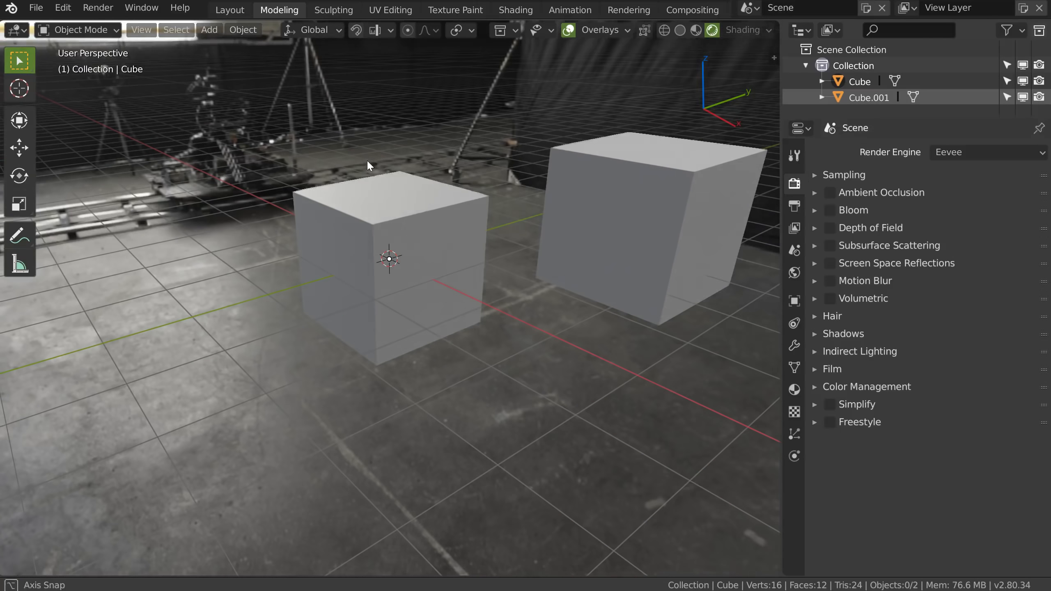
pyautogui.hotkey('shift', 'space')
pyautogui.click(520, 214)
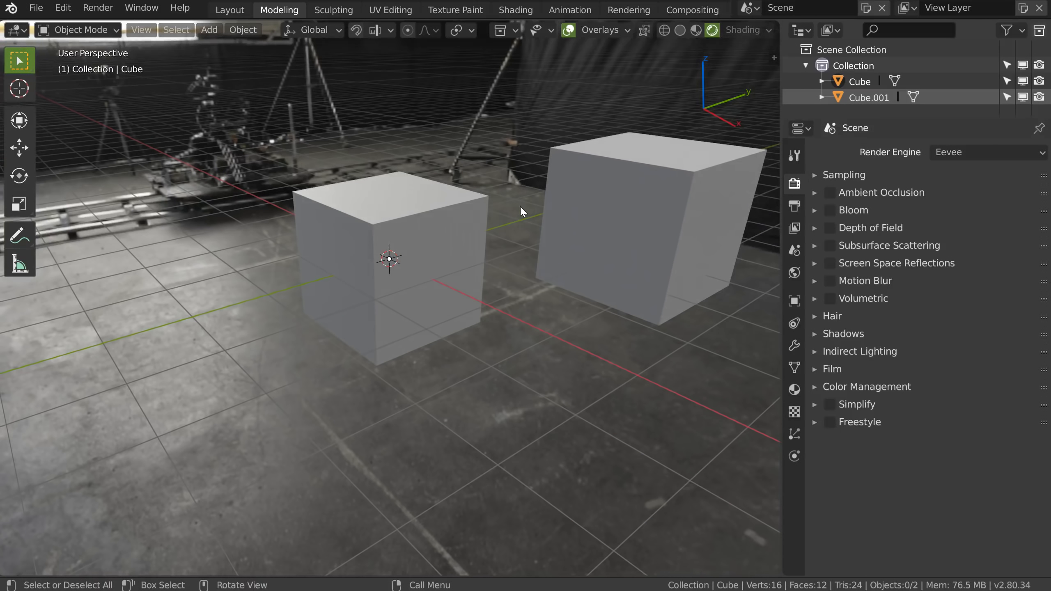
# Maximize the 3D viewport, view the two cubes against the environment backdrop, and change the area to the Shader Editor.
pyautogui.hotkey('ctrl', 'space')
pyautogui.keyDown('shift'); pyautogui.moveTo(666, 219); pyautogui.dragTo(537, 241, button='middle'); pyautogui.keyUp('shift')
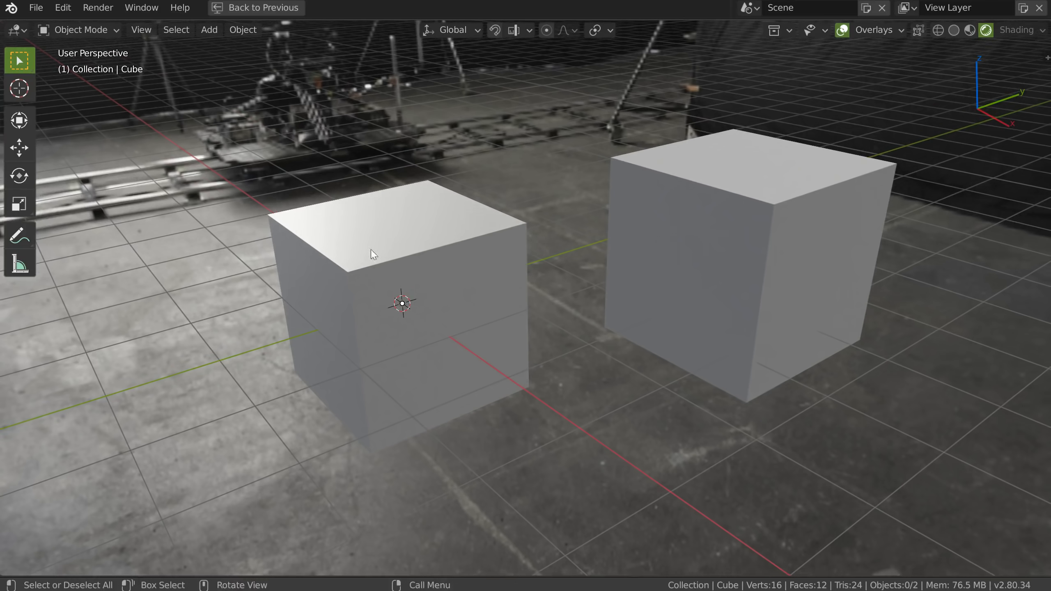
pyautogui.moveTo(476, 170); pyautogui.dragTo(480, 160, button='middle')
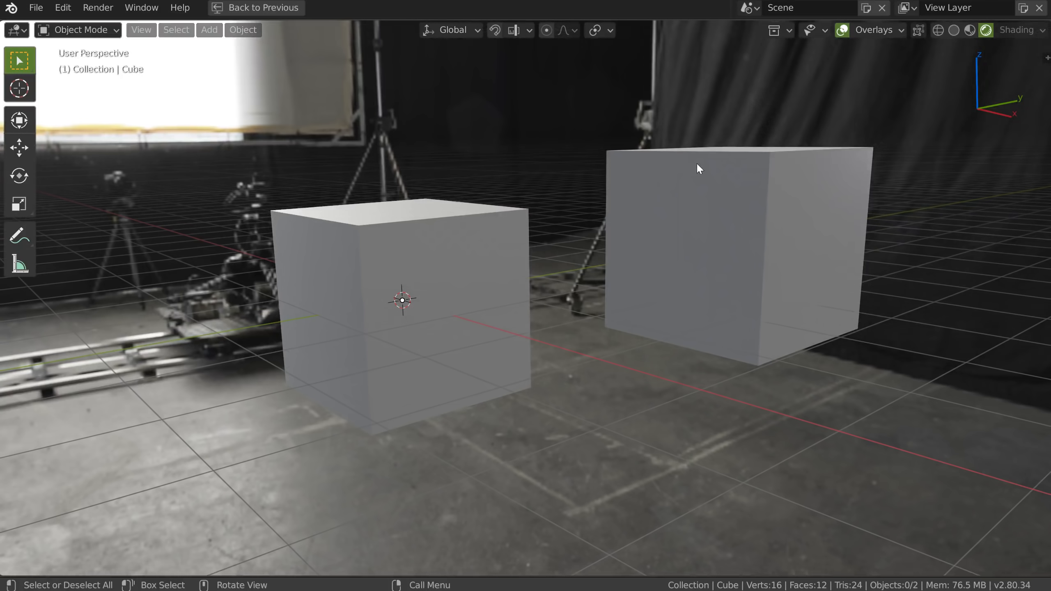
pyautogui.click(16, 29)
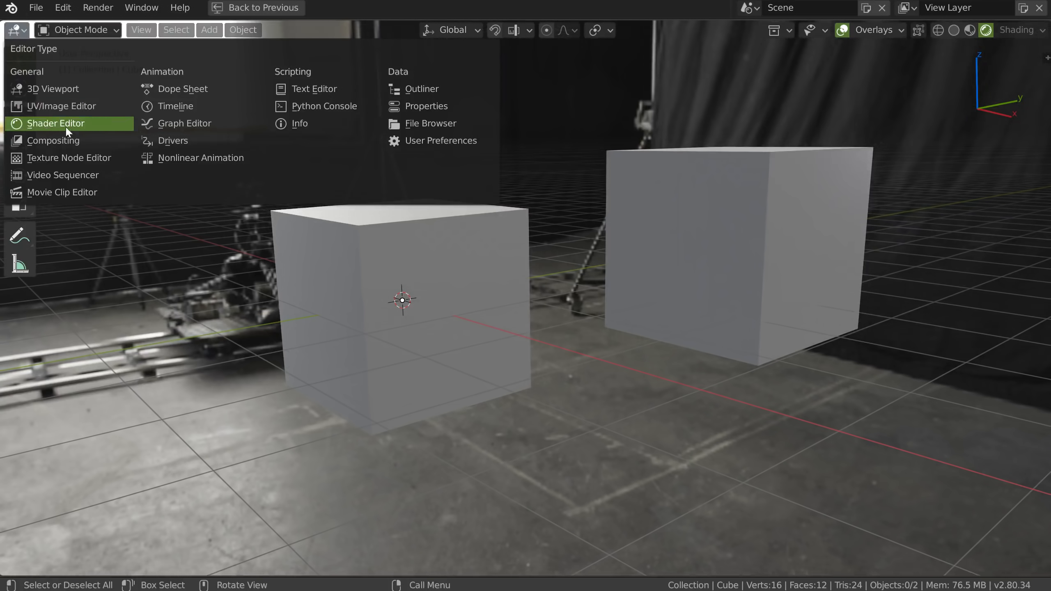
pyautogui.click(51, 127)
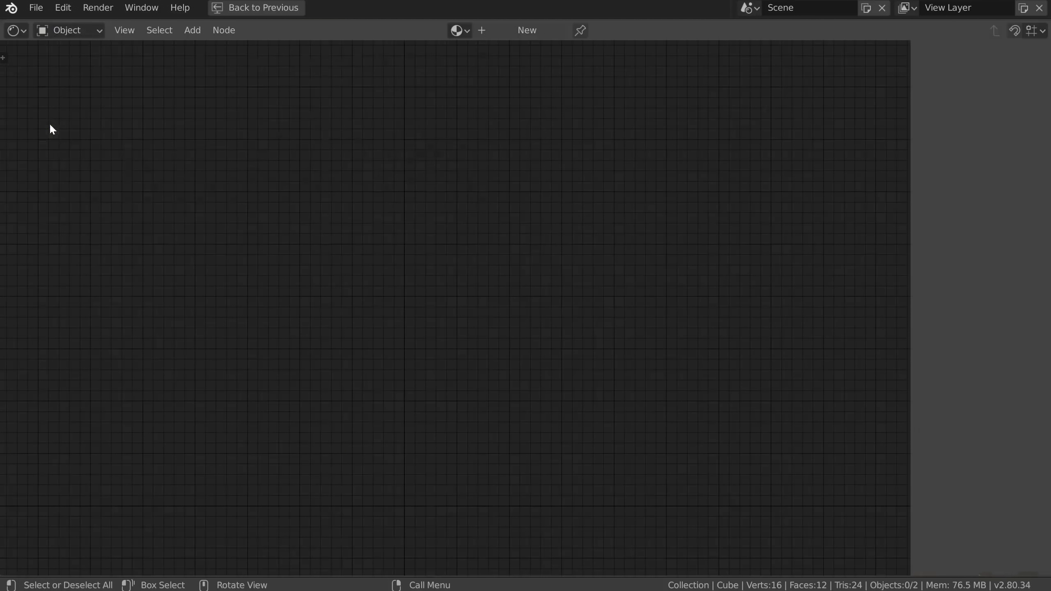
# Show the World shader nodes and move the tomoco_studio.exr environment texture node further away from the Background node.
pyautogui.click(62, 30)
pyautogui.click(64, 31)
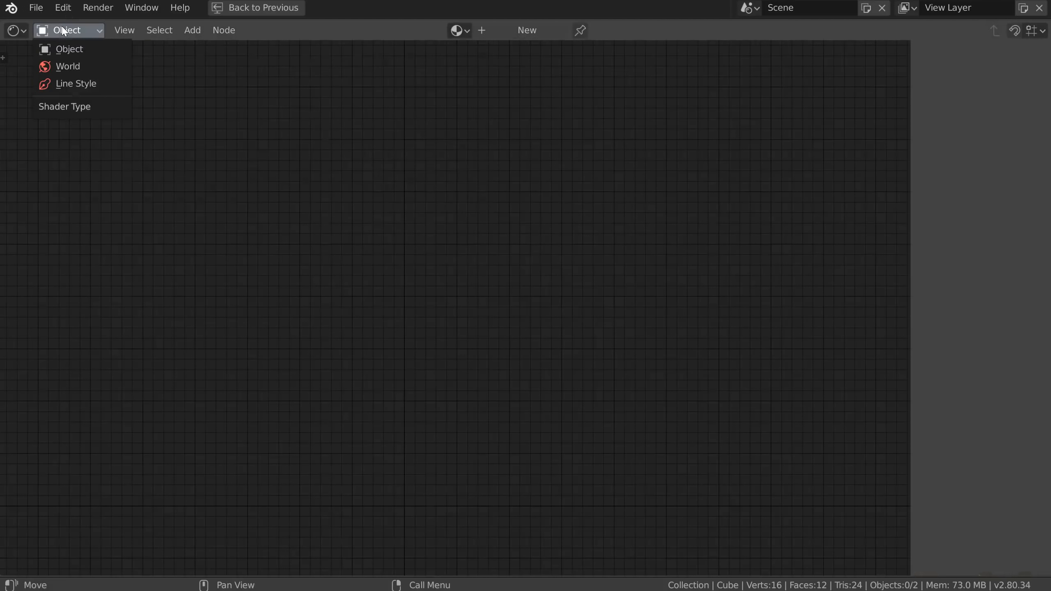
pyautogui.click(66, 68)
pyautogui.moveTo(419, 309); pyautogui.dragTo(507, 218, button='middle')
pyautogui.moveTo(427, 275); pyautogui.dragTo(351, 265)
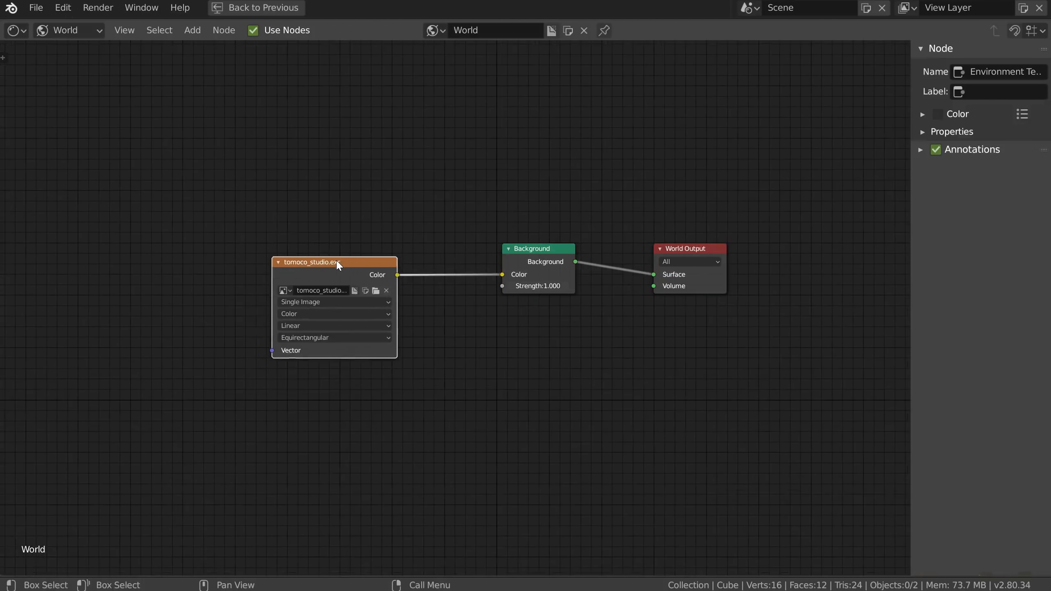
# Find add-ons matching "node" in the Blender settings and enable Node Wrangler.
pyautogui.click(63, 7)
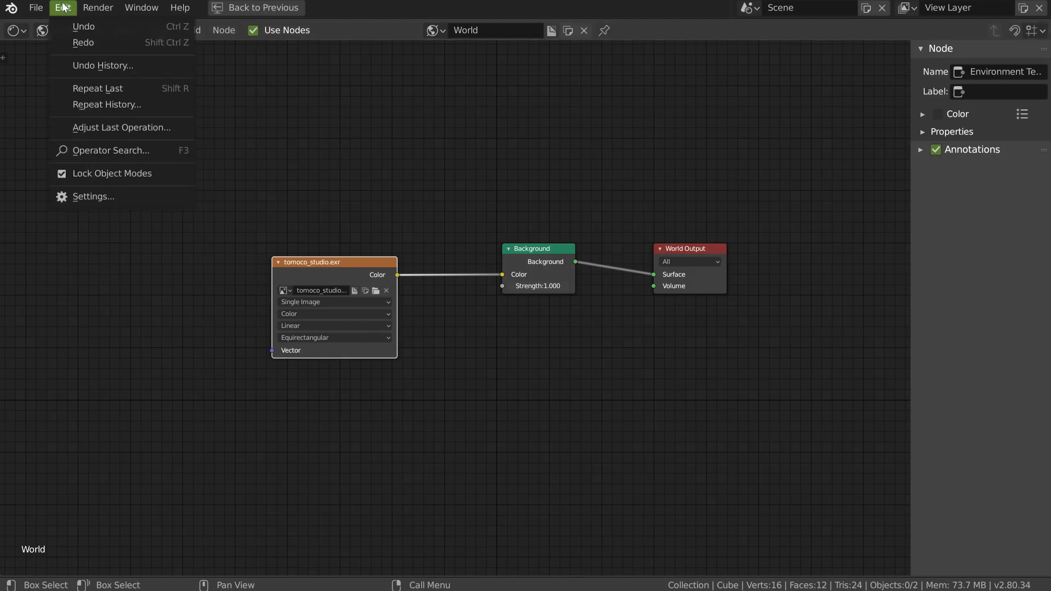
pyautogui.click(66, 196)
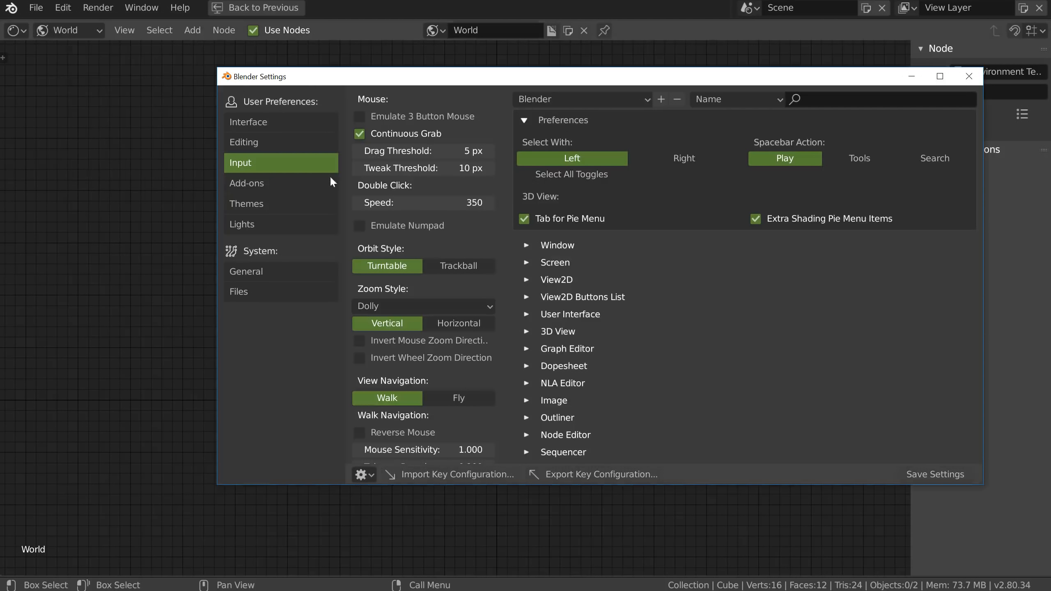
pyautogui.click(263, 185)
pyautogui.click(392, 96)
pyautogui.write('node')
pyautogui.press('Return')
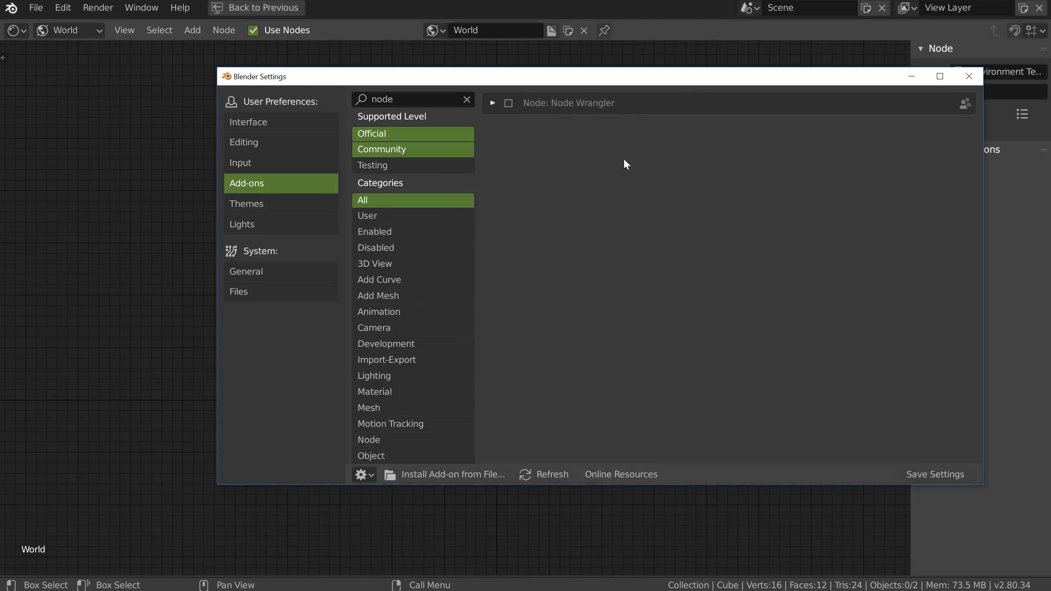
pyautogui.click(509, 103)
pyautogui.click(492, 102)
pyautogui.click(493, 103)
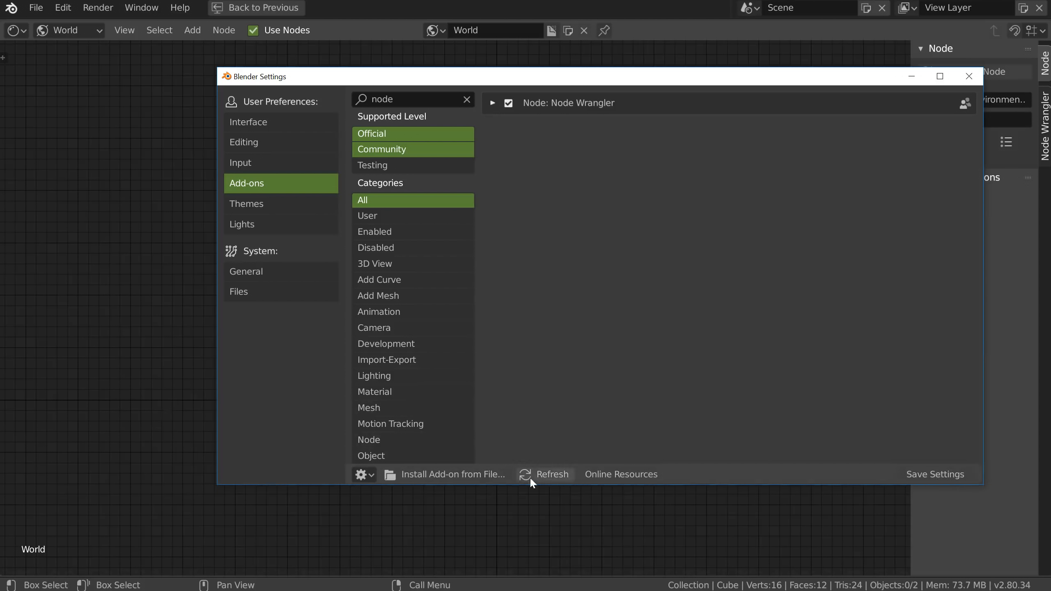
# Return to the World node tree and add Texture Coordinate and Mapping nodes to the environment texture with Node Wrangler.
pyautogui.click(152, 219)
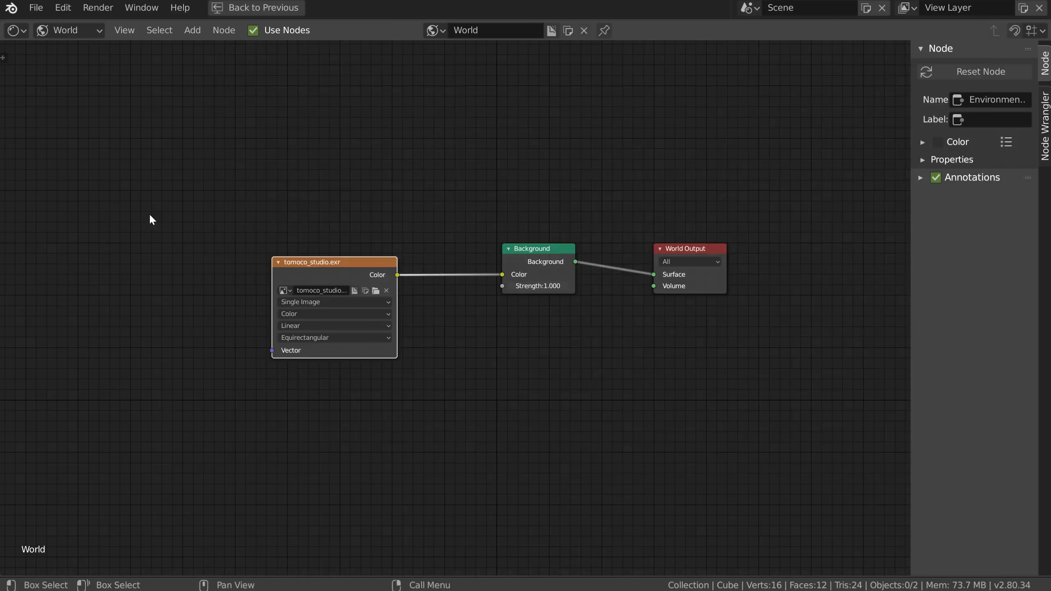
pyautogui.hotkey('ctrl', 't')
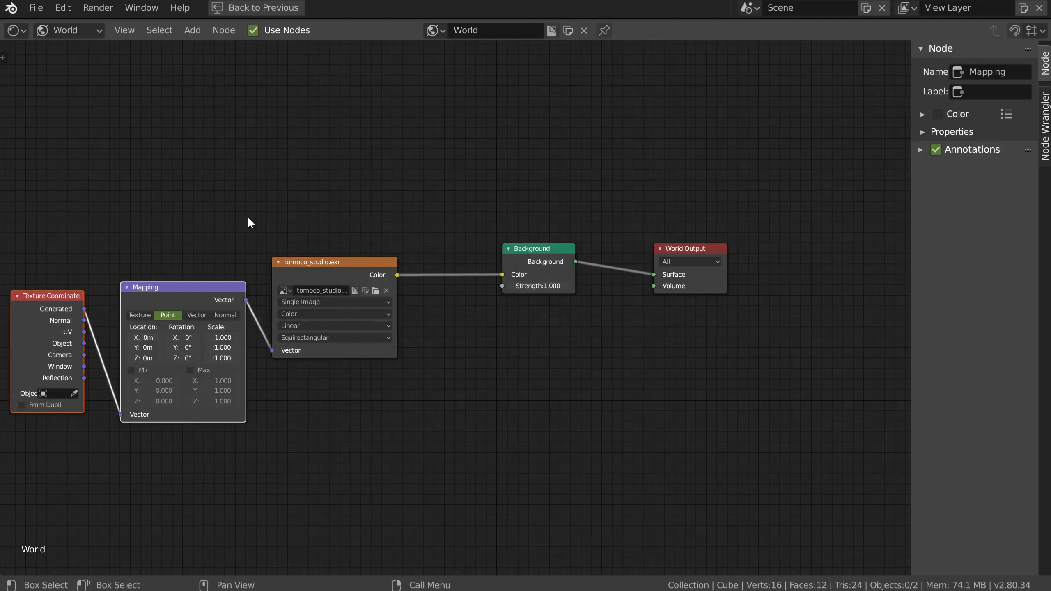
pyautogui.moveTo(250, 224); pyautogui.dragTo(444, 191, button='middle')
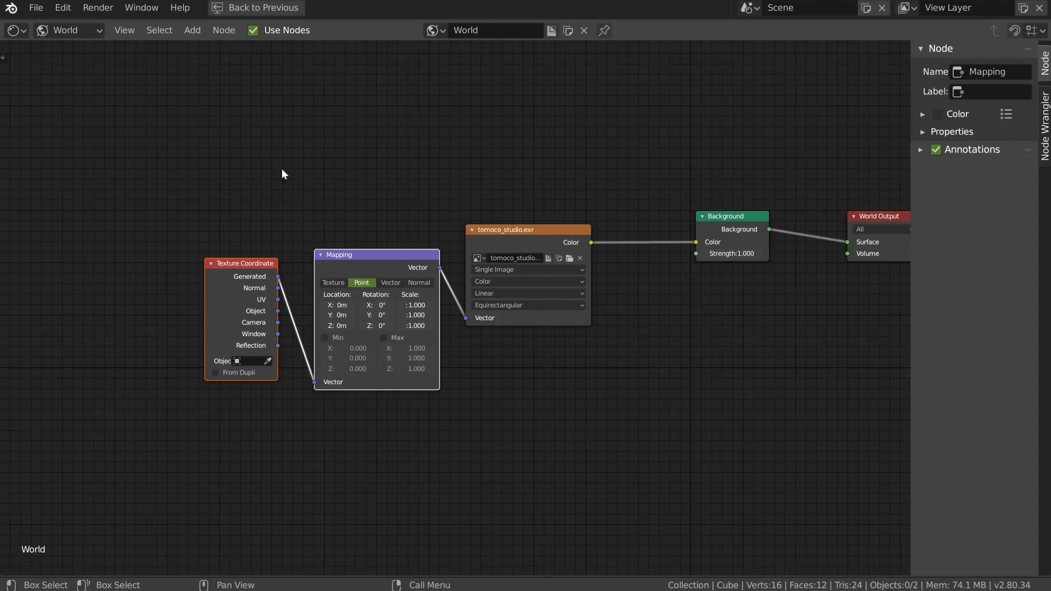
# Change the area back to the 3D Viewport and restore the Modeling layout with the Outliner and Properties.
pyautogui.click(16, 30)
pyautogui.click(53, 92)
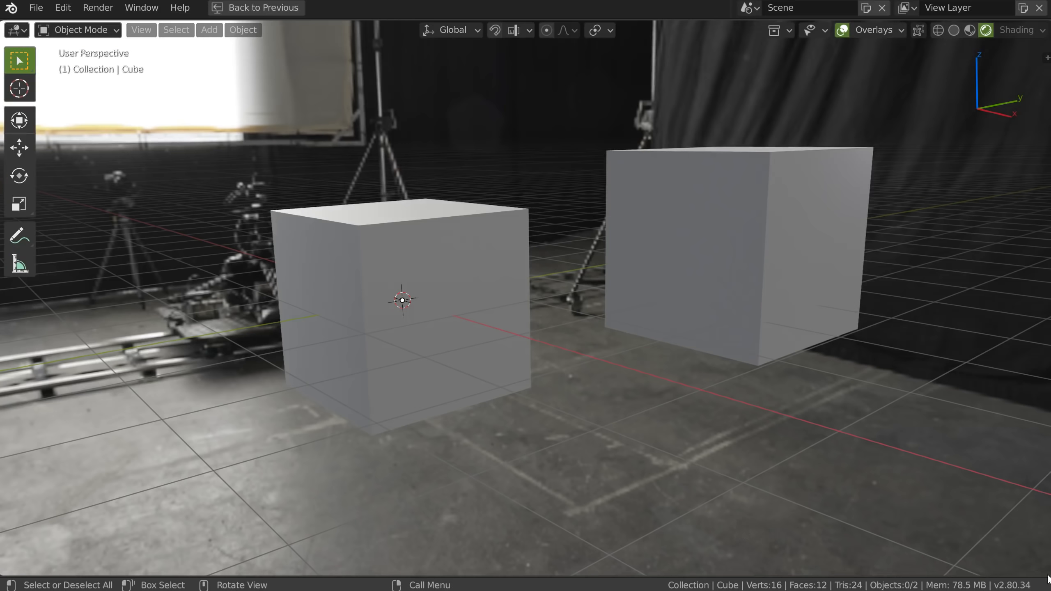
pyautogui.moveTo(1049, 578); pyautogui.dragTo(1013, 563)
pyautogui.hotkey('ctrl', 'space')
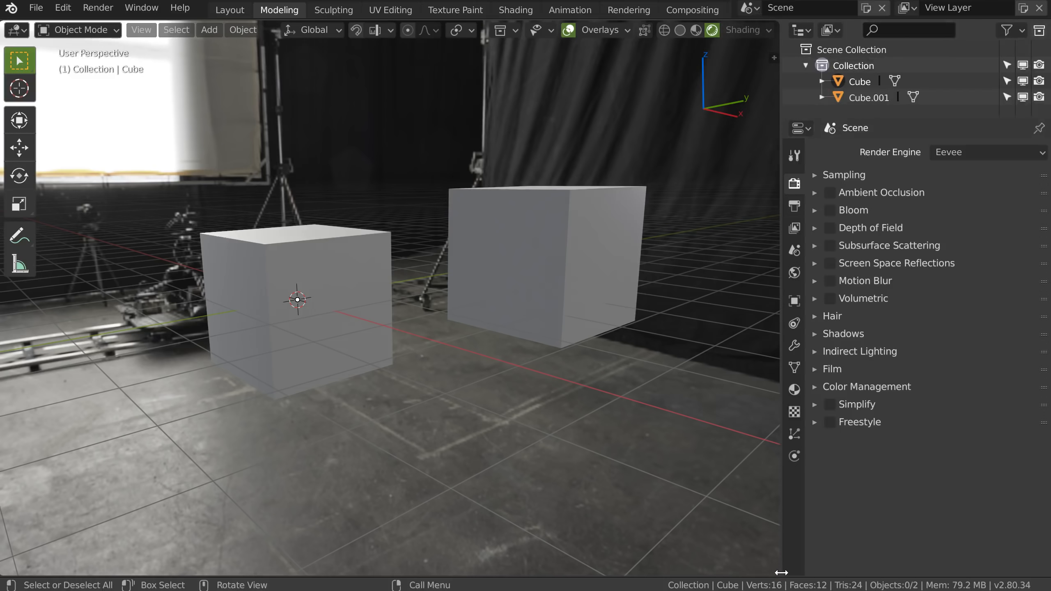
pyautogui.moveTo(779, 574)
pyautogui.mouseDown()
pyautogui.moveTo(642, 484)
pyautogui.moveTo(779, 576)
pyautogui.mouseUp()
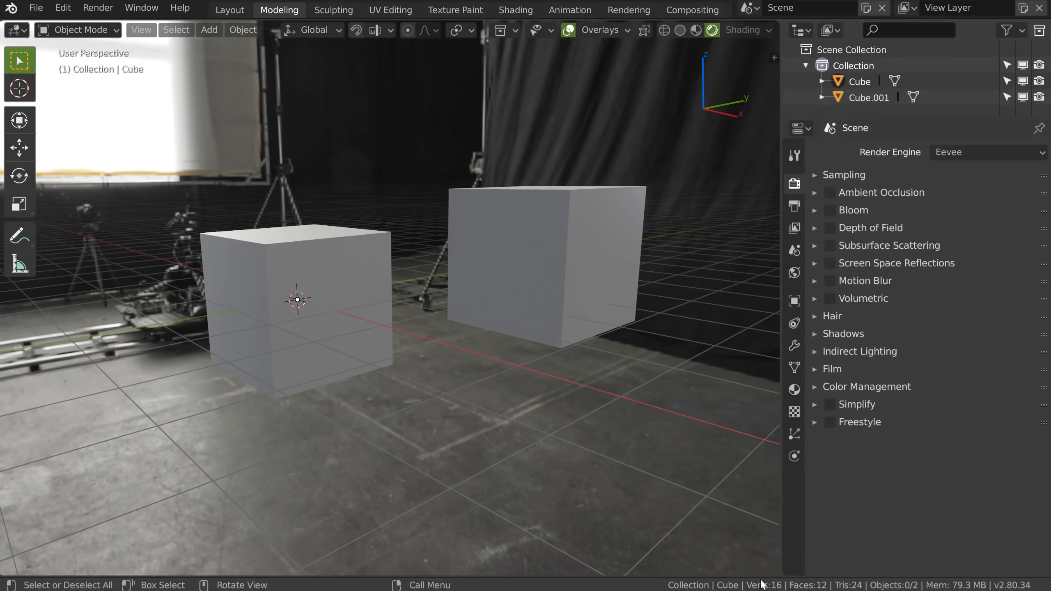
# Split the 3D viewport horizontally at mid-height into two stacked areas.
pyautogui.rightClick(781, 521)
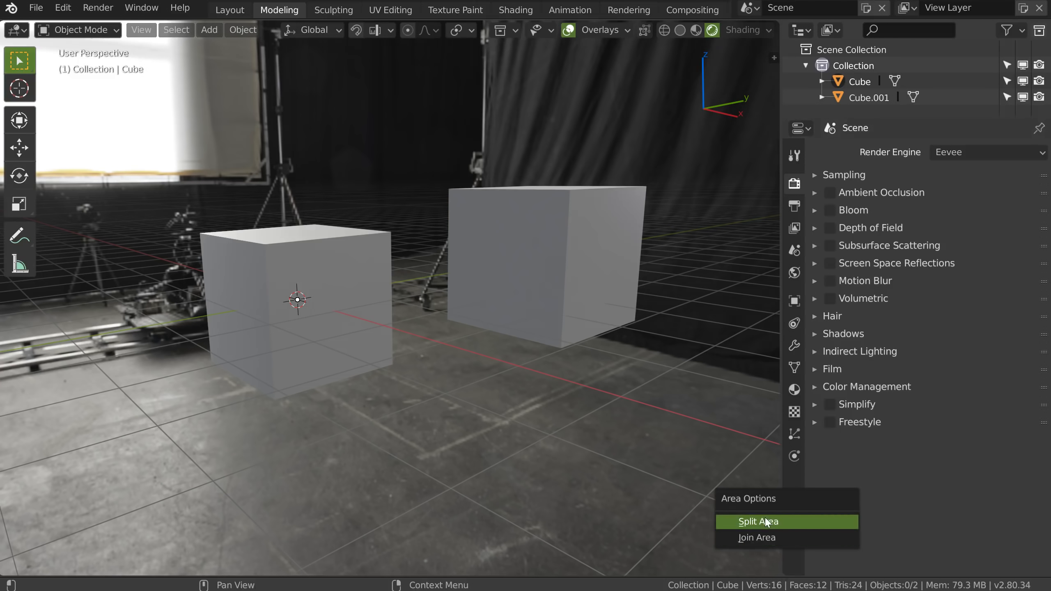
pyautogui.click(767, 521)
pyautogui.click(371, 301)
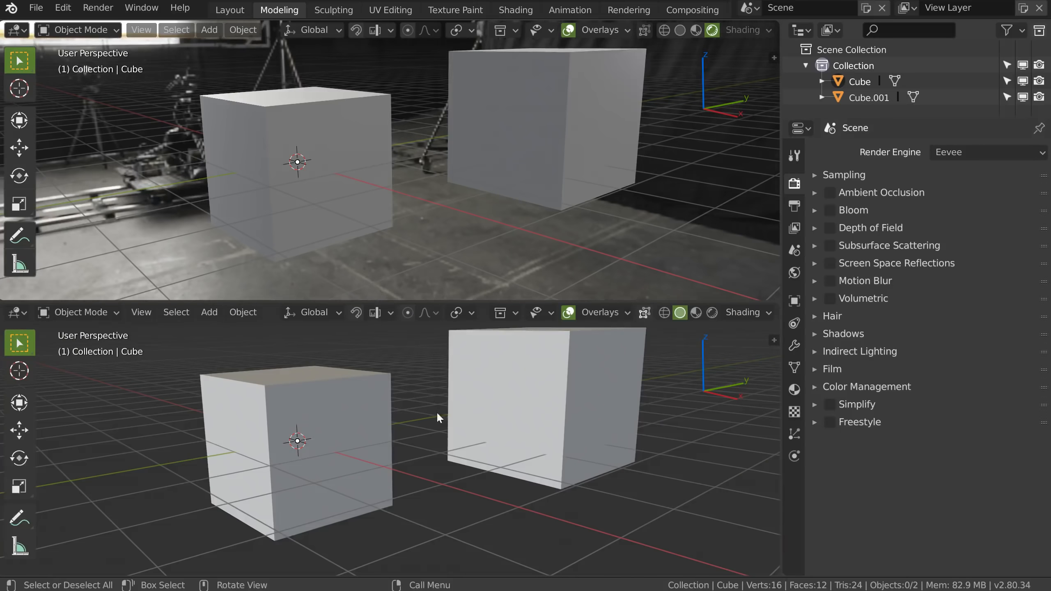
pyautogui.moveTo(401, 398); pyautogui.dragTo(401, 401, button='middle')
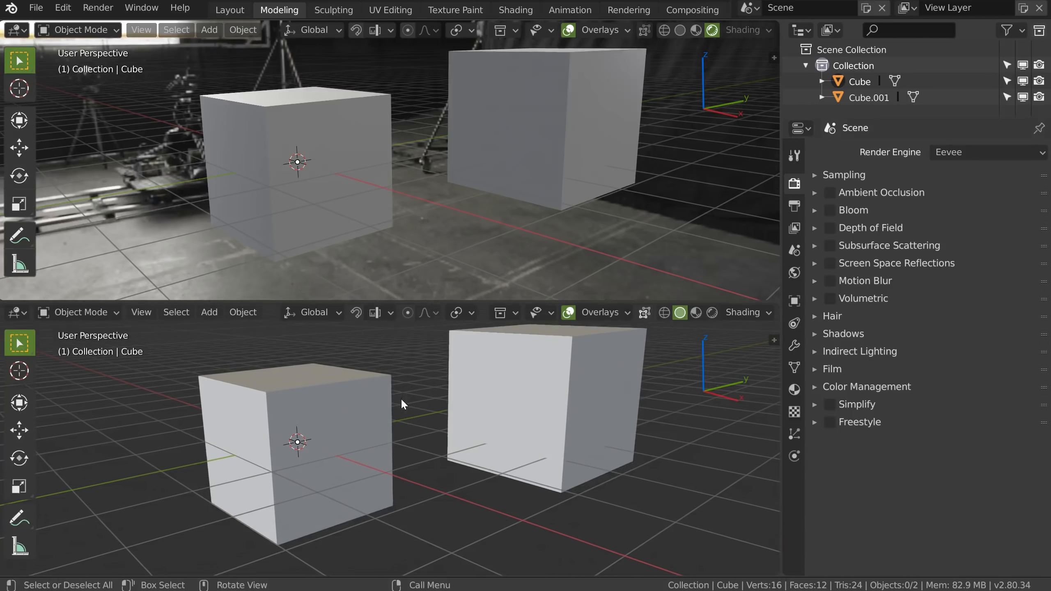
# Change the lower area to the Shader Editor and set the Mapping node's Z rotation to 141°.
pyautogui.click(16, 313)
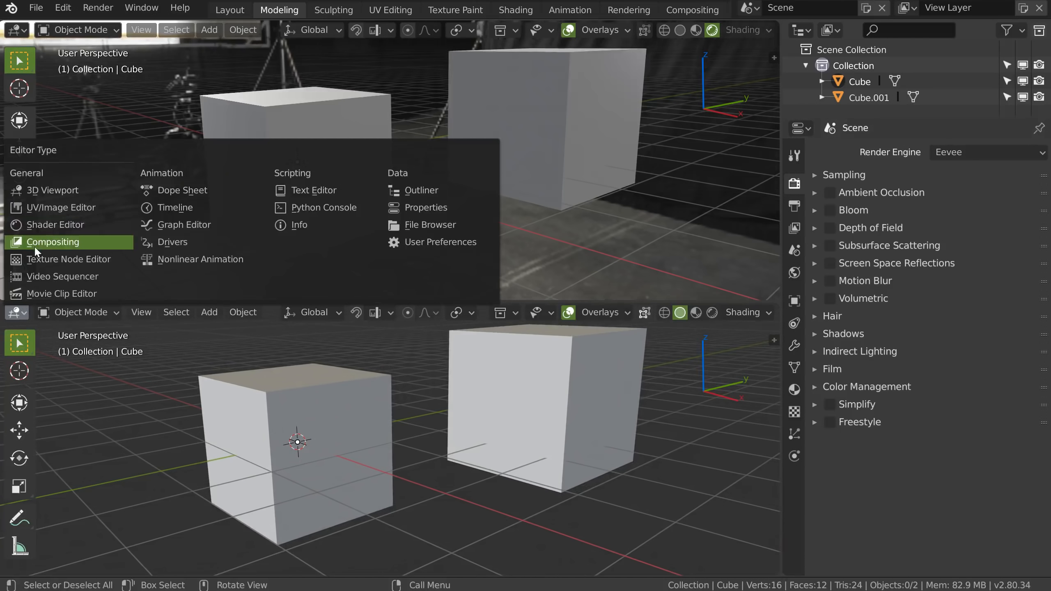
pyautogui.click(41, 232)
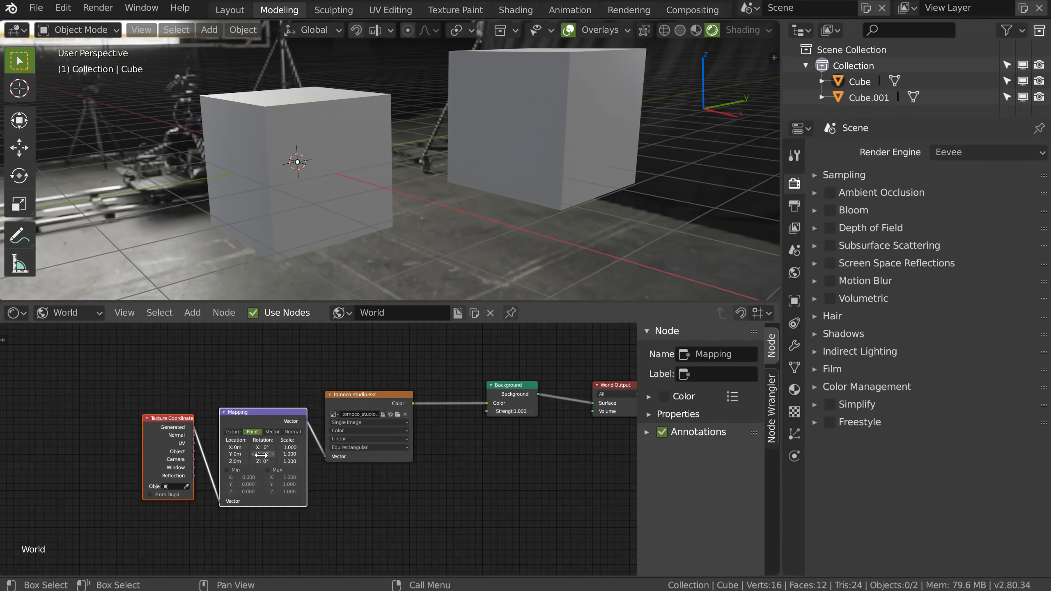
pyautogui.moveTo(256, 462); pyautogui.dragTo(809, 410)
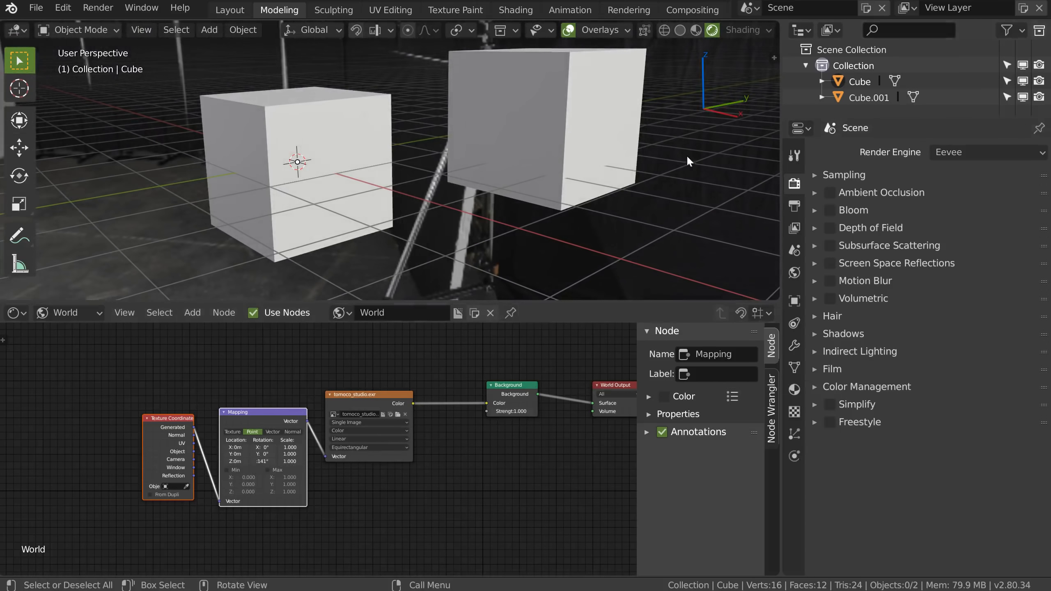
# Preview the cubes in LookDev shading with Background at 1.000, rotate its studio environment, and return to Rendered shading.
pyautogui.click(697, 30)
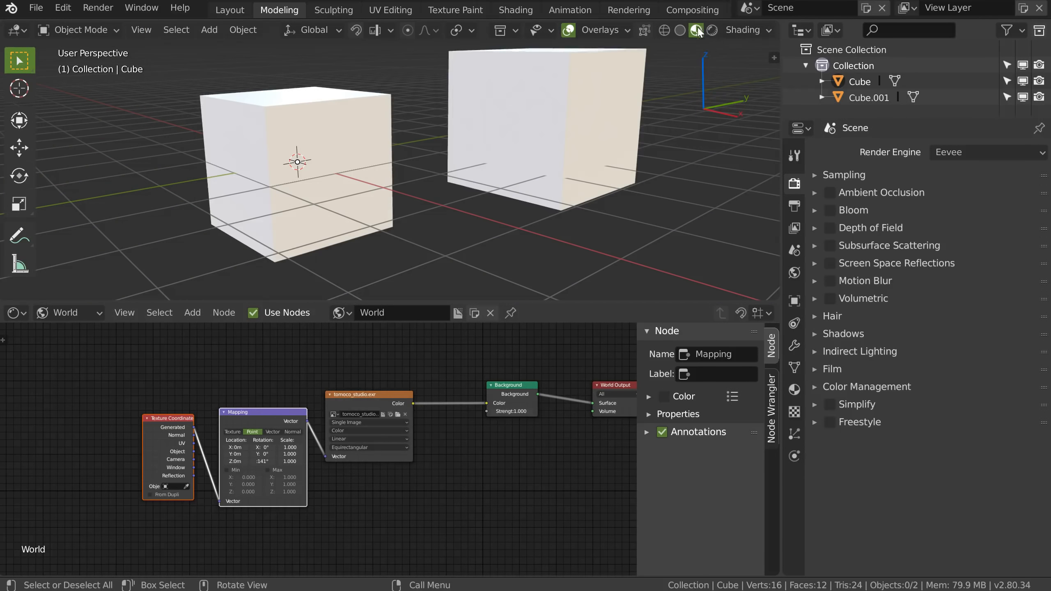
pyautogui.click(741, 30)
pyautogui.moveTo(695, 191); pyautogui.dragTo(894, 185)
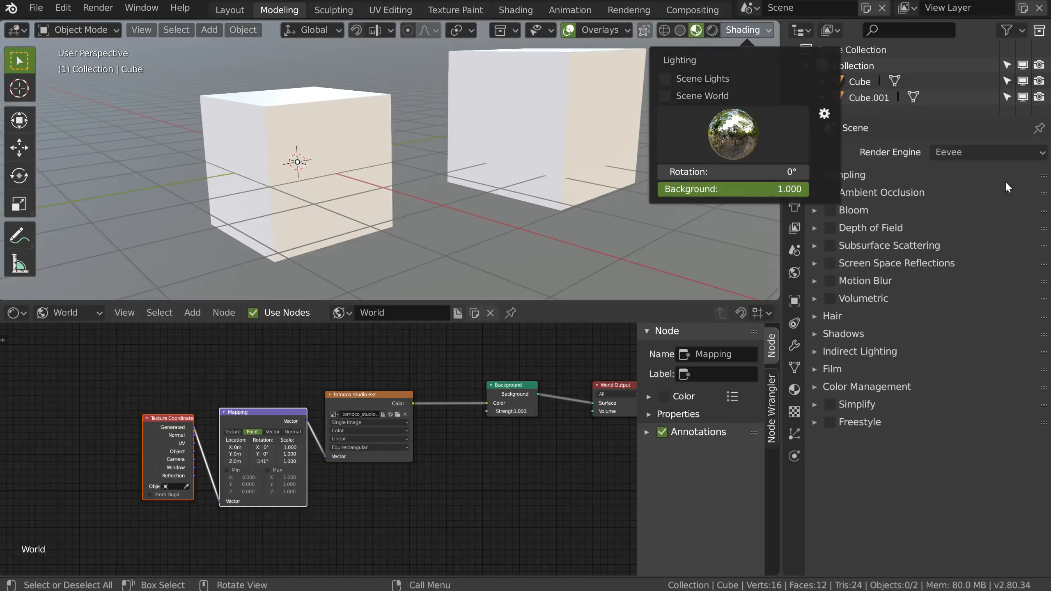
pyautogui.moveTo(745, 171)
pyautogui.mouseDown()
pyautogui.moveTo(897, 171)
pyautogui.moveTo(535, 168)
pyautogui.mouseUp()
pyautogui.click(712, 31)
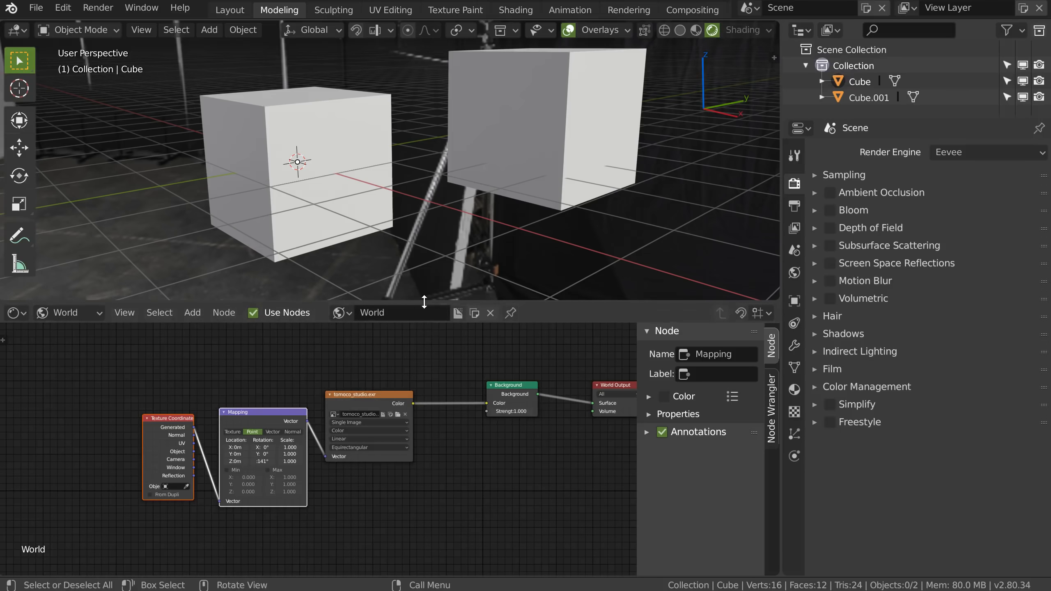
# Enlarge the 3D viewport over the Shader Editor and join the two areas into a single 3D viewport.
pyautogui.moveTo(423, 304); pyautogui.dragTo(405, 462)
pyautogui.moveTo(649, 134); pyautogui.dragTo(481, 241, button='middle')
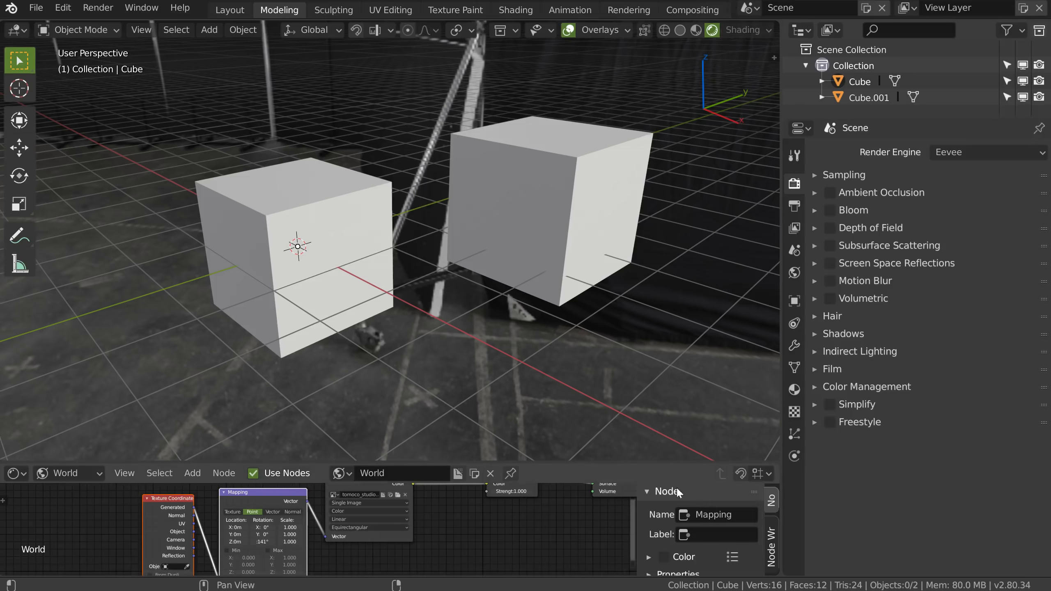
pyautogui.rightClick(555, 462)
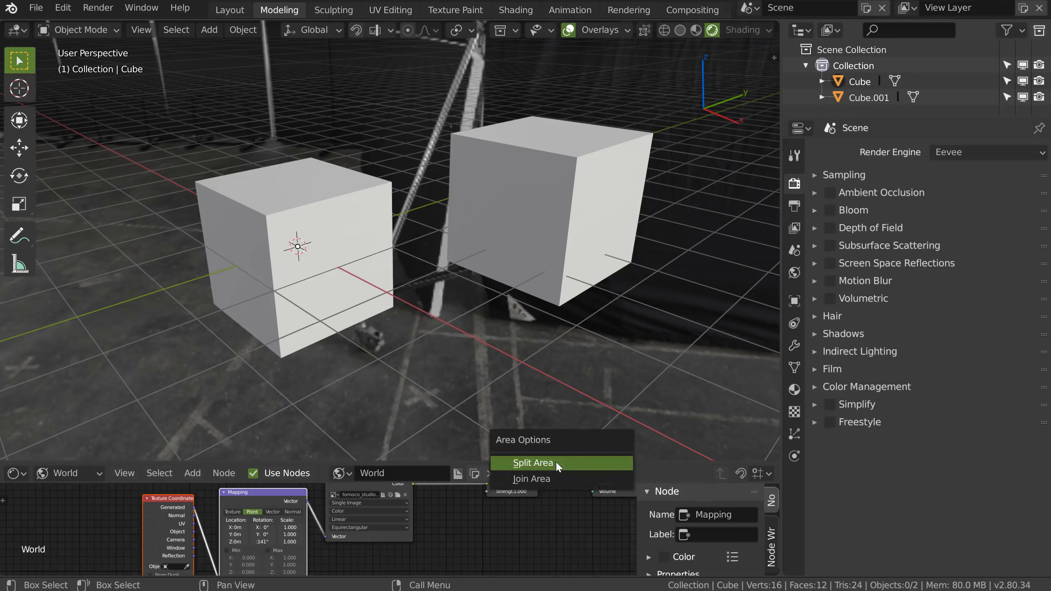
pyautogui.click(531, 479)
pyautogui.click(559, 266)
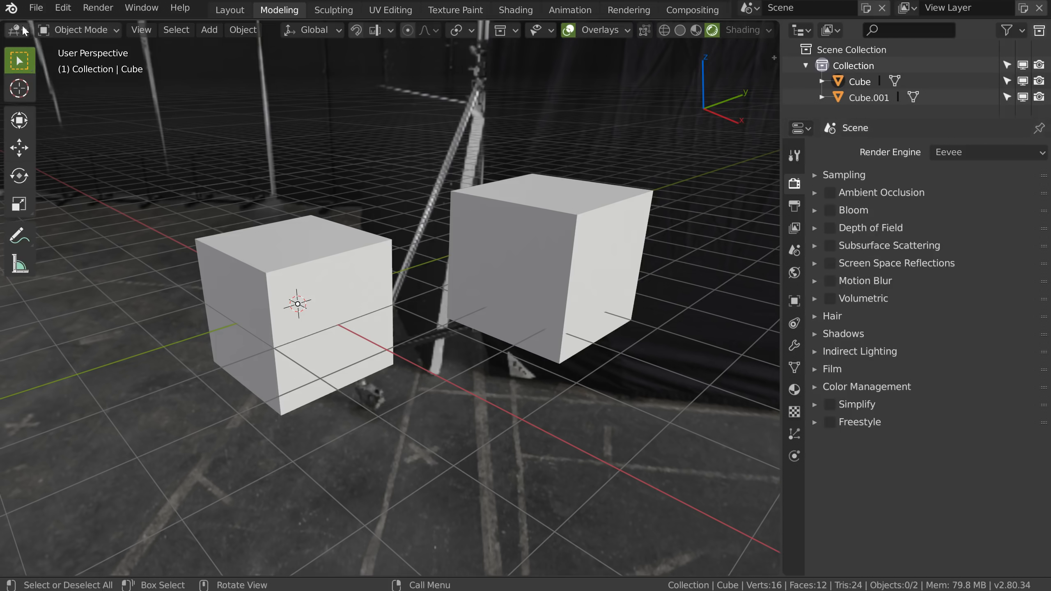
pyautogui.click(34, 9)
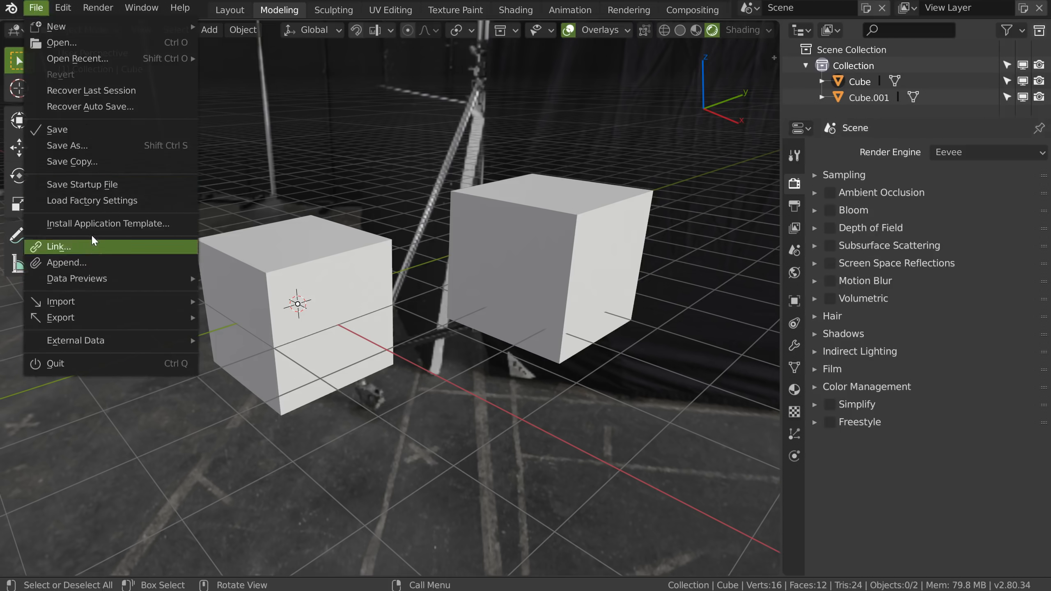
pyautogui.moveTo(78, 282)
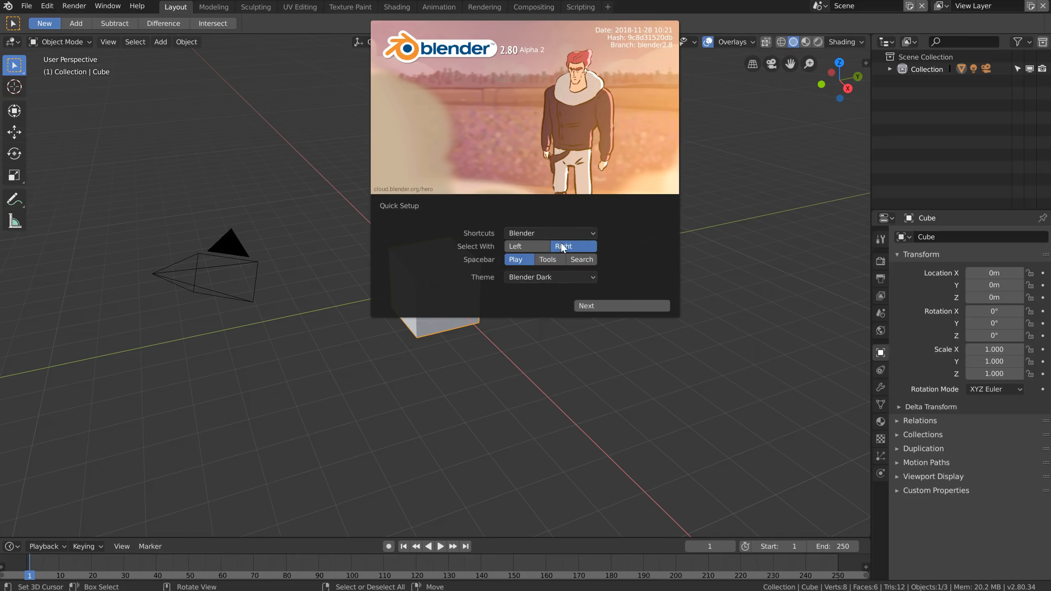
# Set Select With to Left in the Quick Setup, keep the Blender Dark theme, and continue past the splash screen.
pyautogui.click(535, 246)
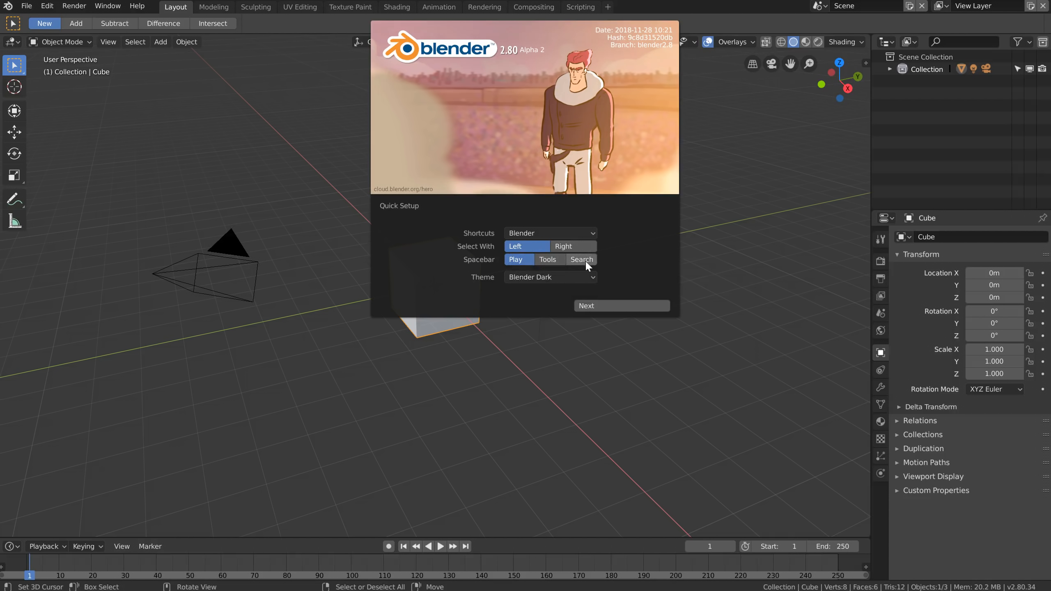
pyautogui.click(531, 277)
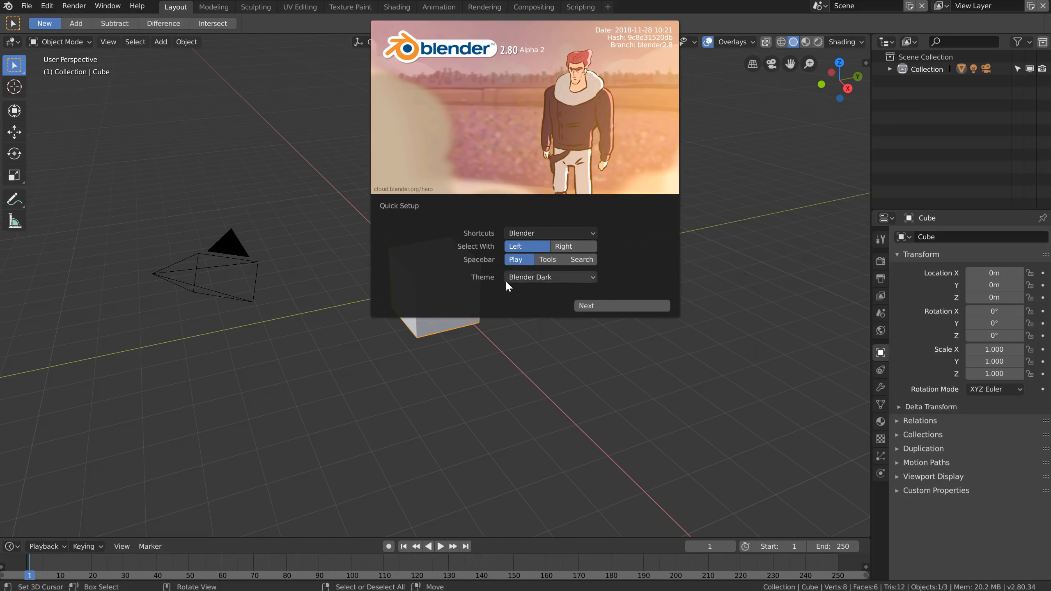
pyautogui.click(594, 306)
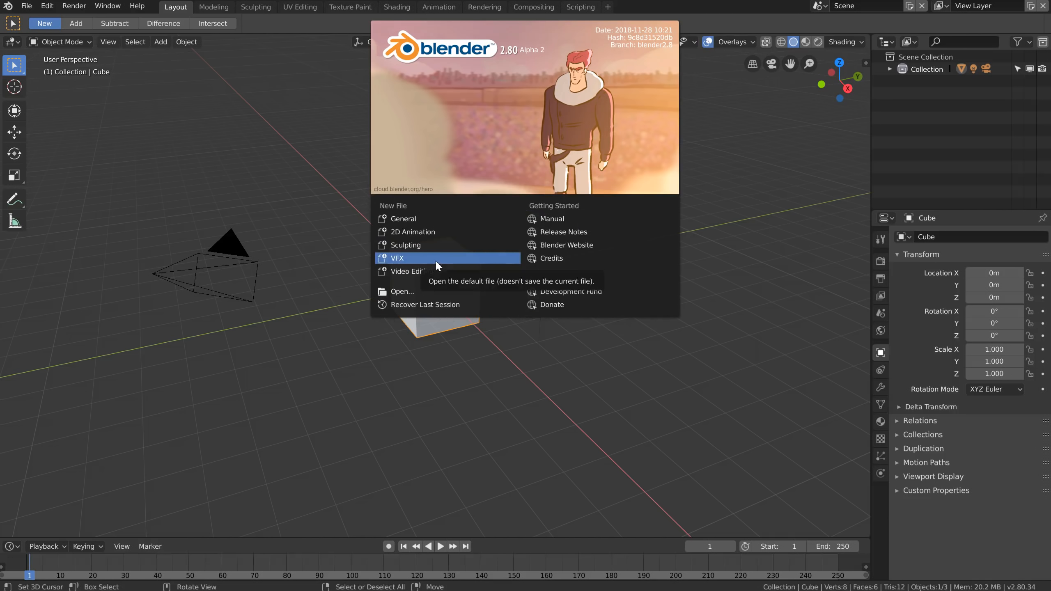
pyautogui.click(230, 206)
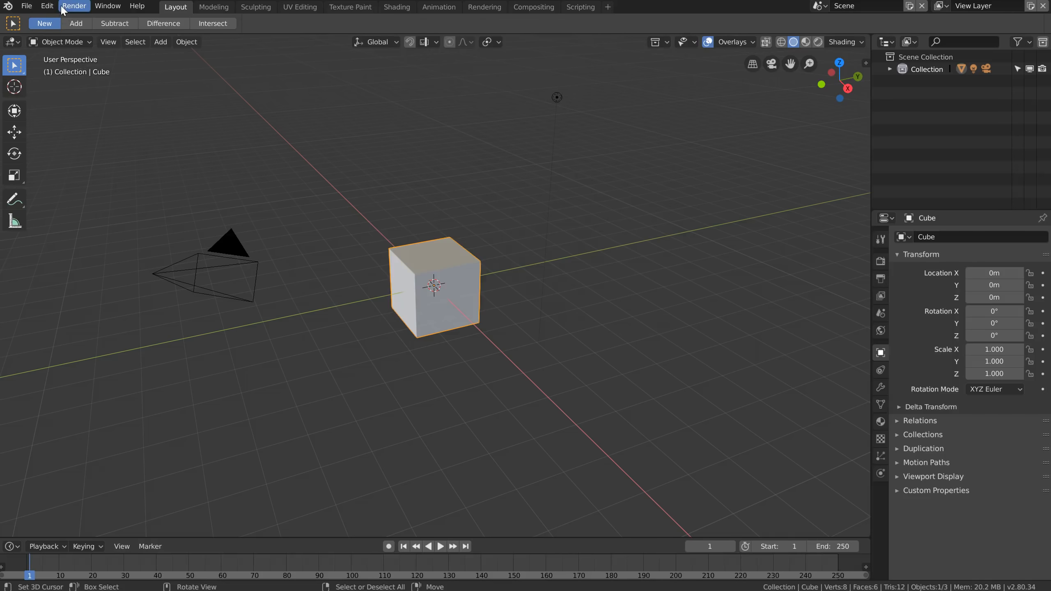
# Open the Interface section of the User Preferences and set the display scale to 1.25.
pyautogui.click(47, 5)
pyautogui.click(83, 156)
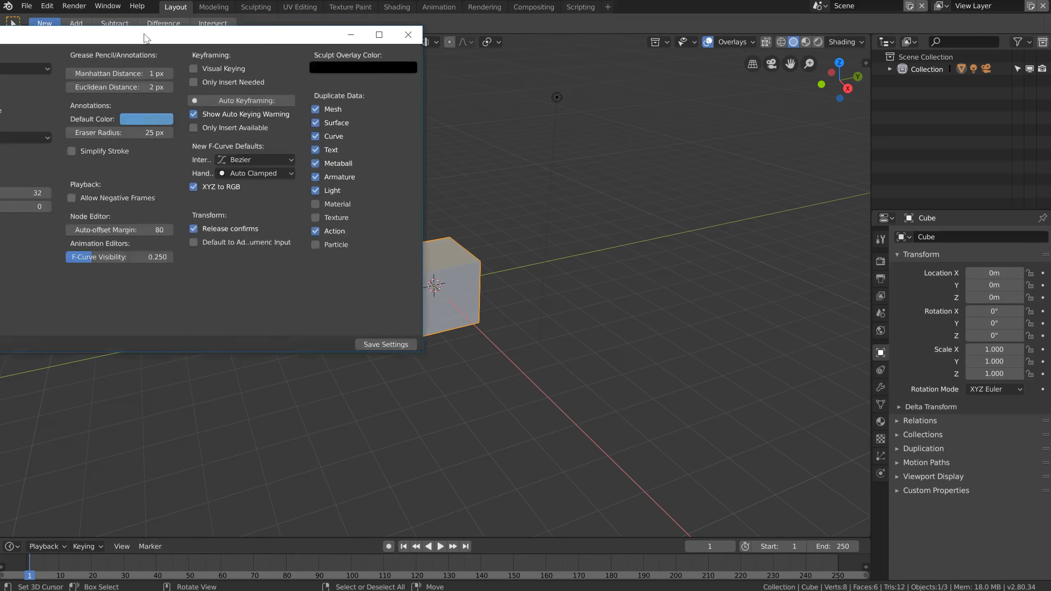
pyautogui.click(176, 151)
pyautogui.click(351, 146)
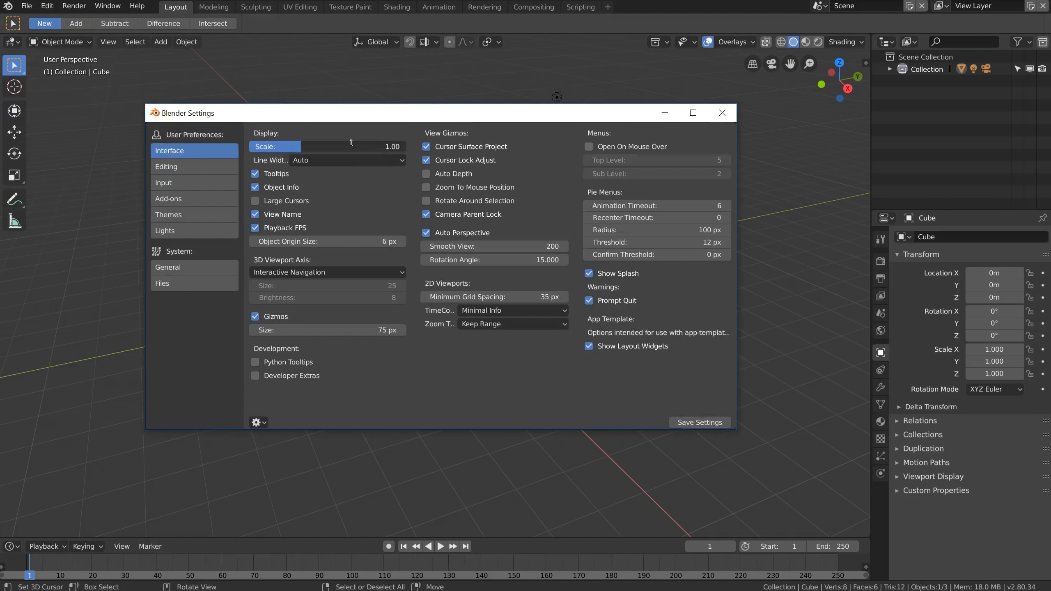
pyautogui.write('1.')
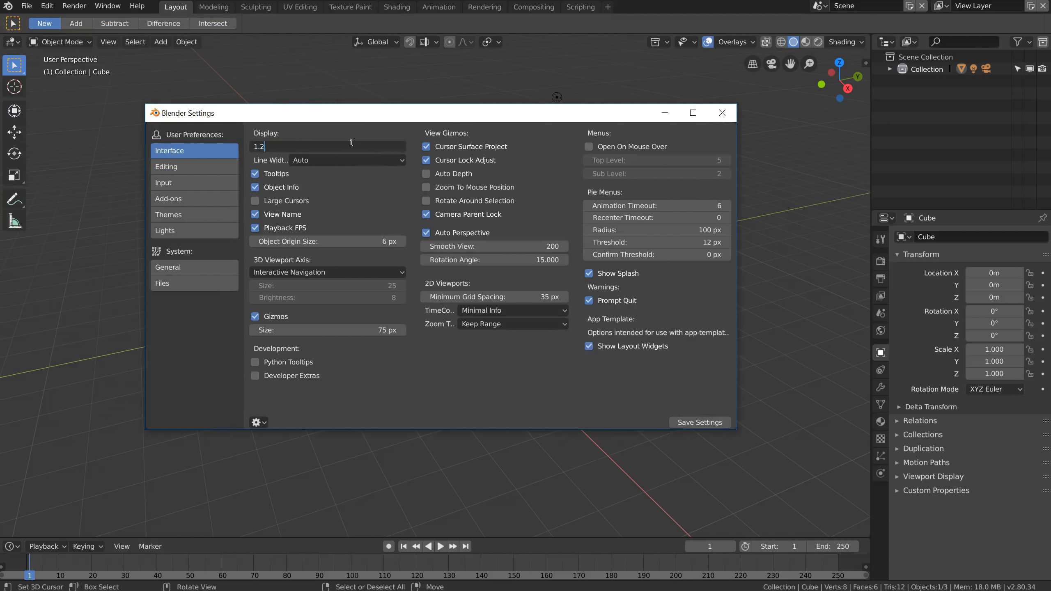
pyautogui.write('25')
pyautogui.press('Return')
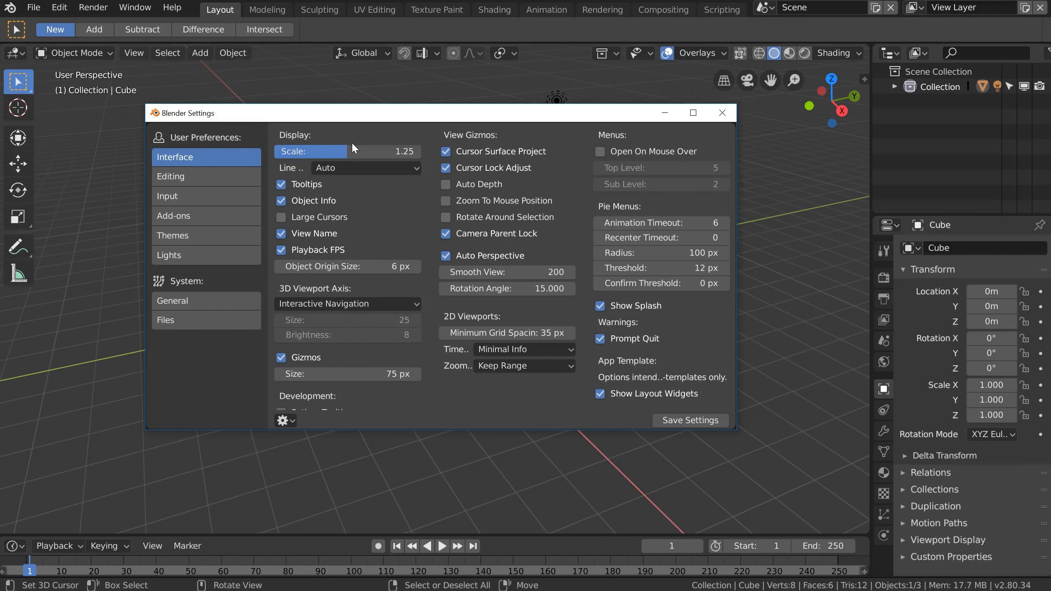
# Compare the Thin and Thick interface line widths, and keep Thin.
pyautogui.click(394, 167)
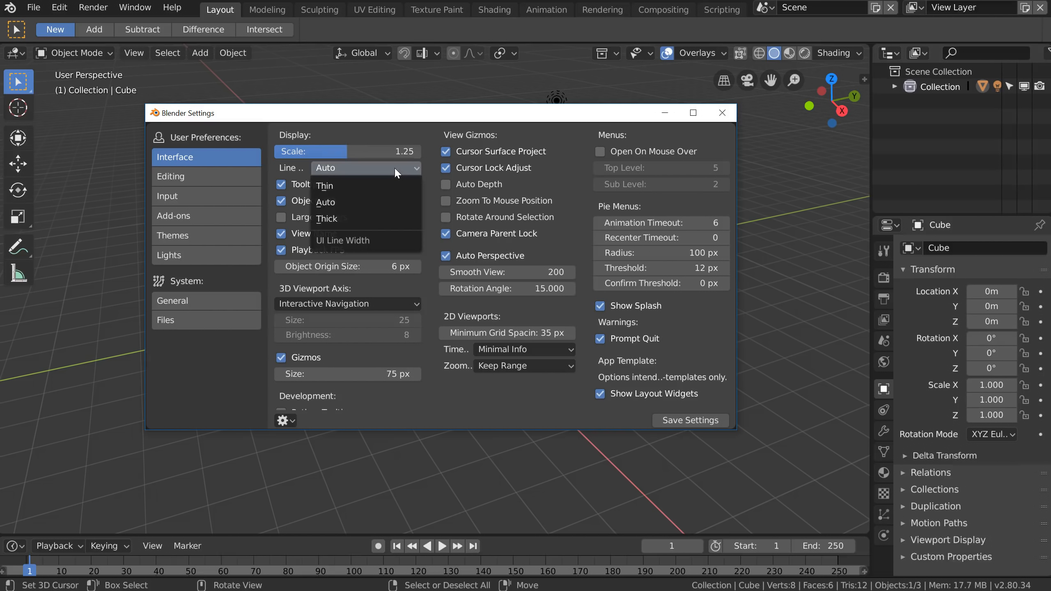
pyautogui.click(330, 184)
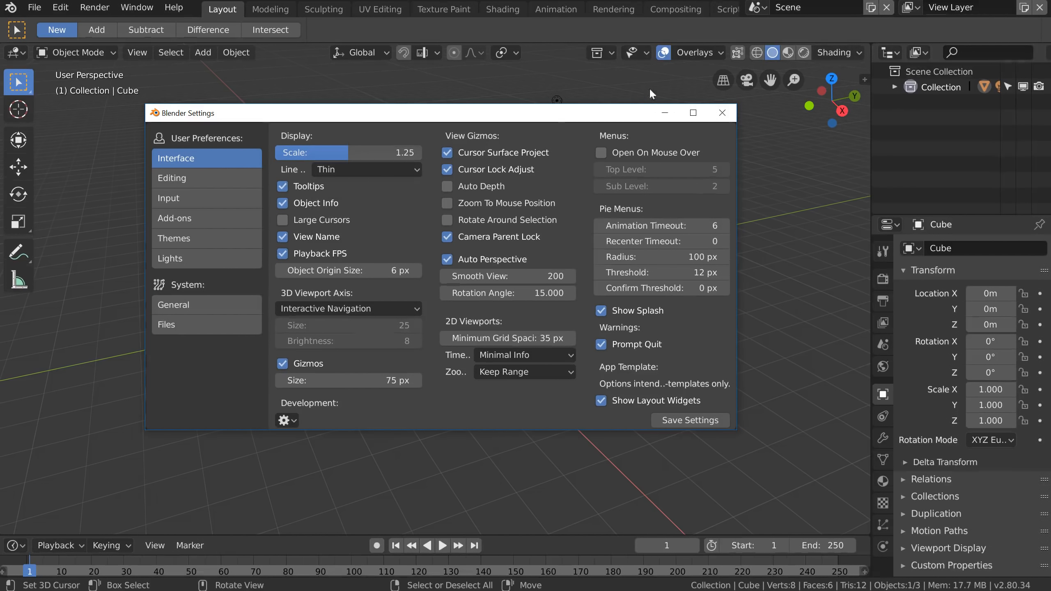
pyautogui.click(344, 170)
pyautogui.click(333, 223)
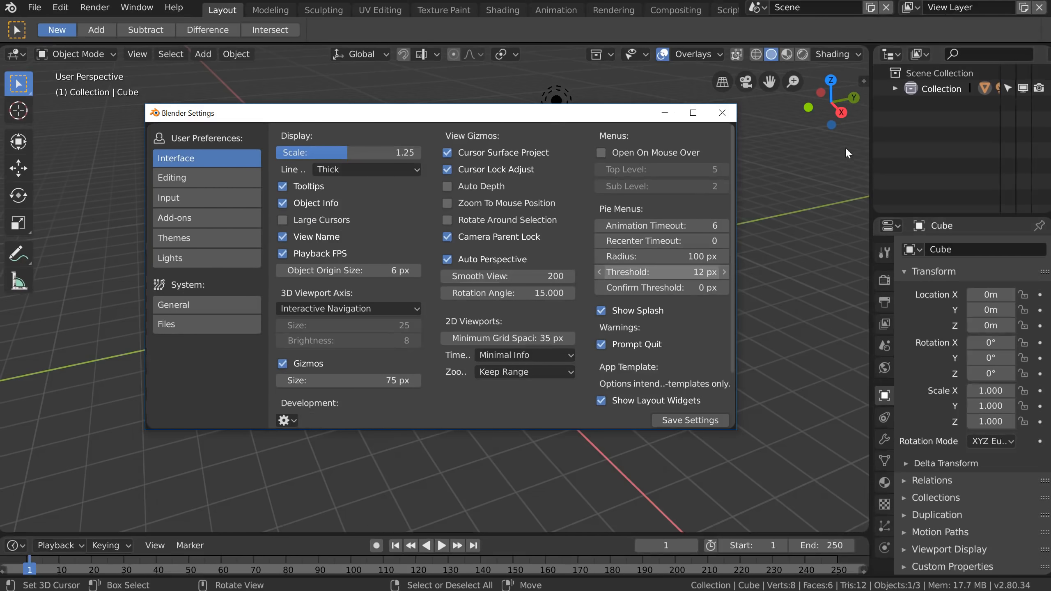
pyautogui.click(344, 169)
pyautogui.click(335, 190)
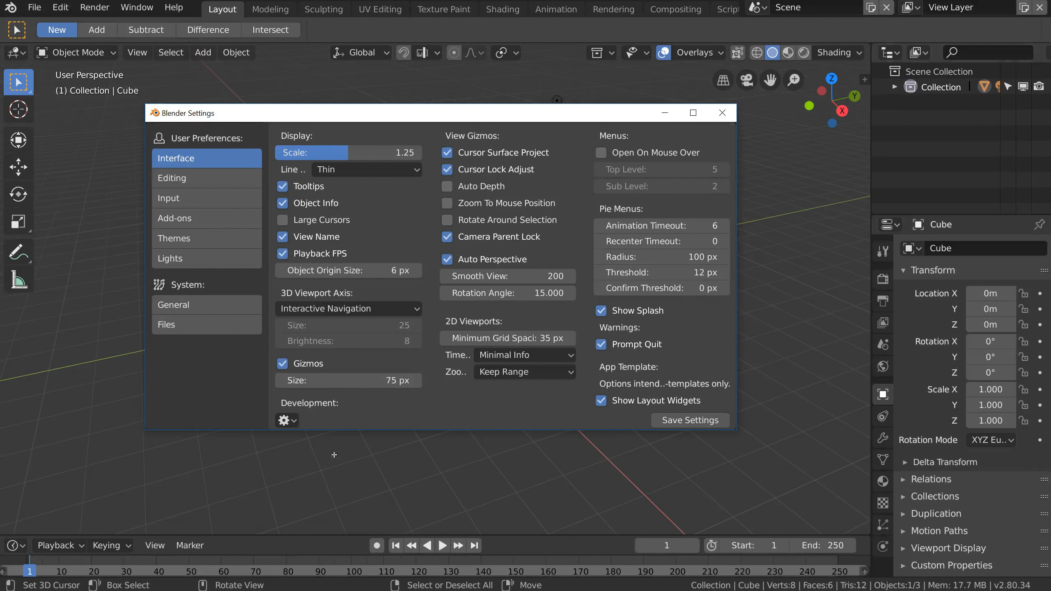
# Extend the settings window downward to reveal the Development options, and change its editor type to 3D Viewport.
pyautogui.moveTo(361, 431); pyautogui.dragTo(354, 510)
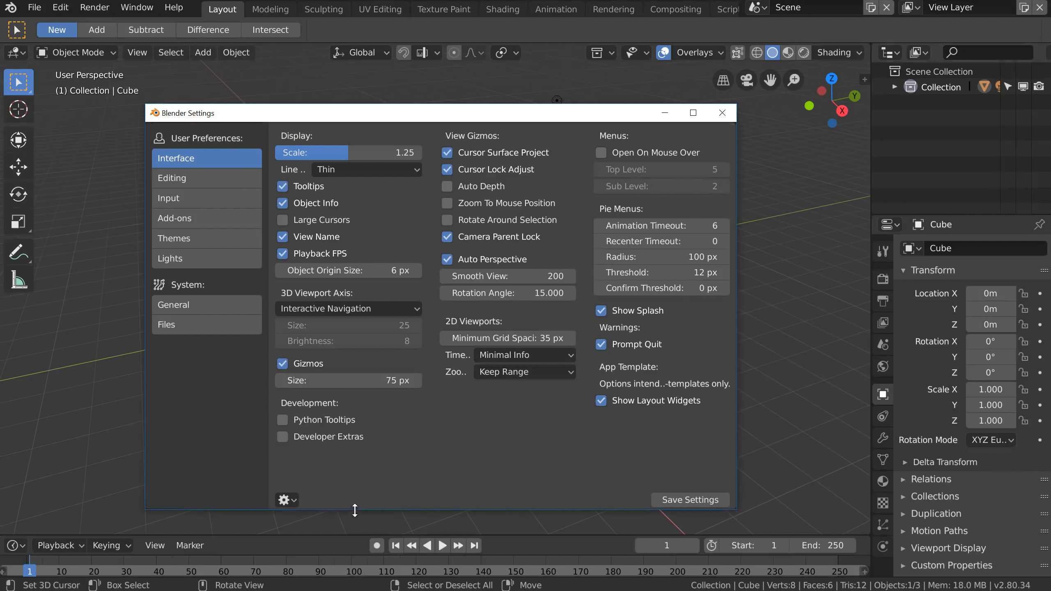
pyautogui.click(285, 500)
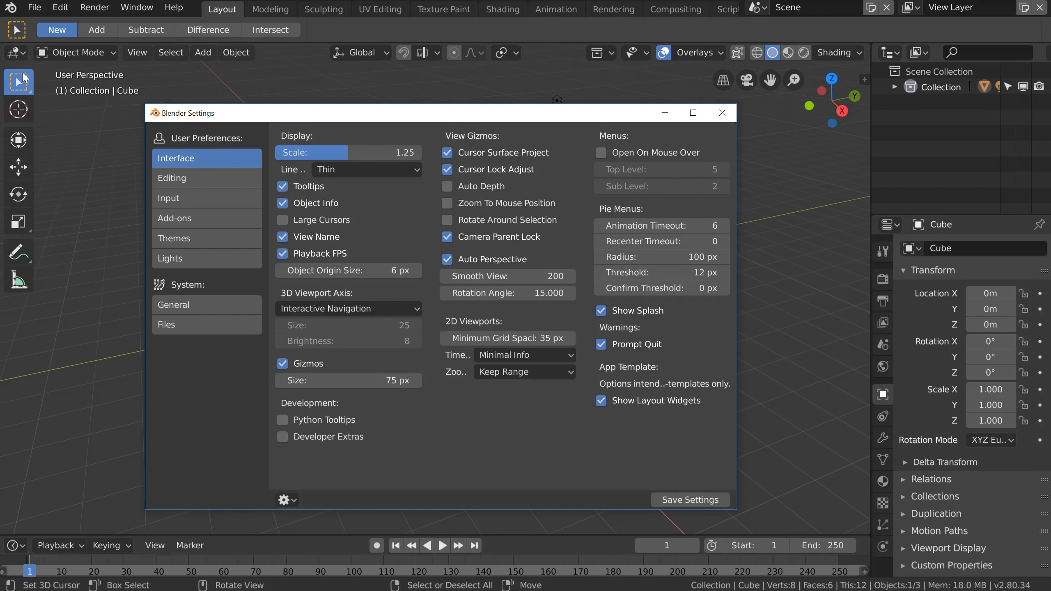
pyautogui.click(288, 500)
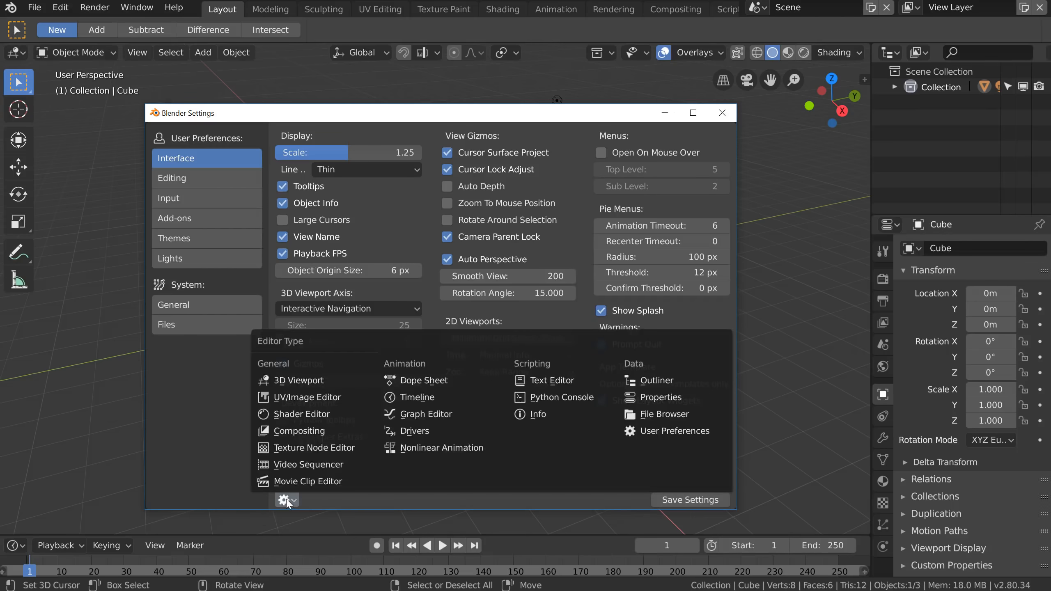
pyautogui.click(287, 499)
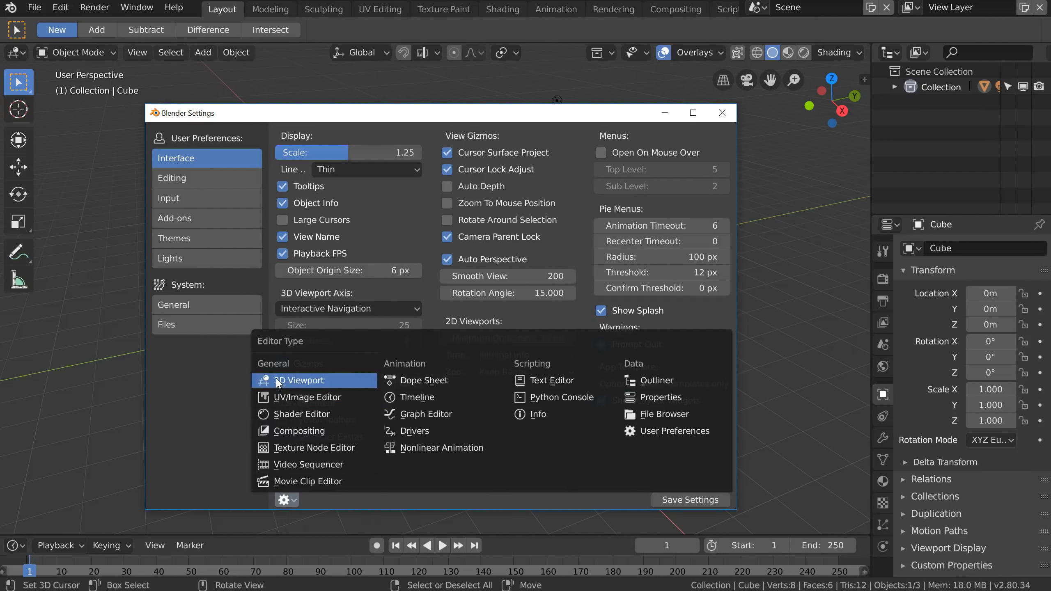
pyautogui.click(292, 380)
# Capture a screenshot of the settings window's editor type list with User Preferences highlighted.
pyautogui.click(167, 136)
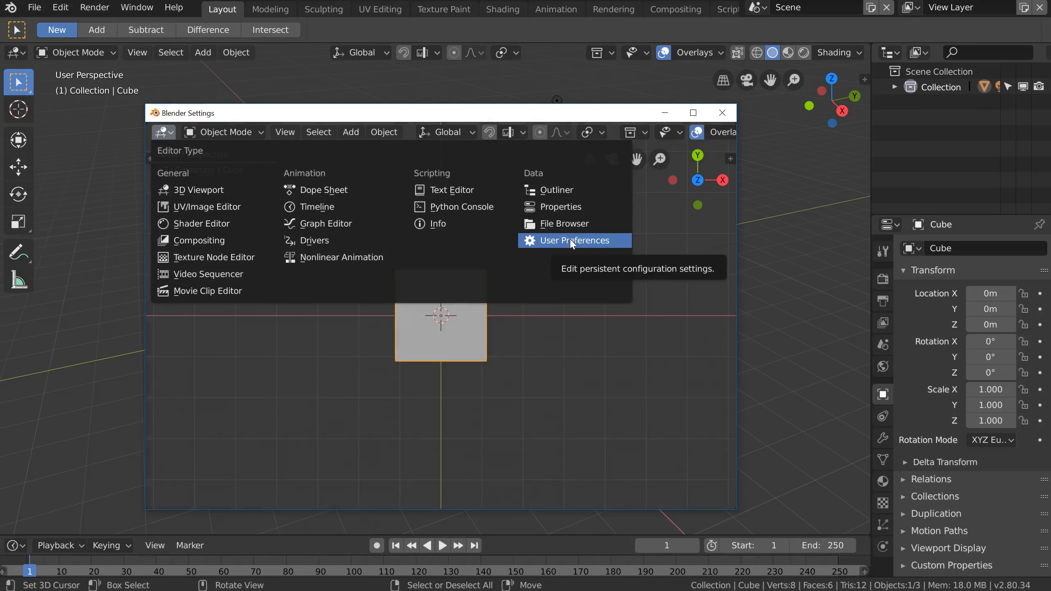
pyautogui.click(163, 132)
pyautogui.press('Print')
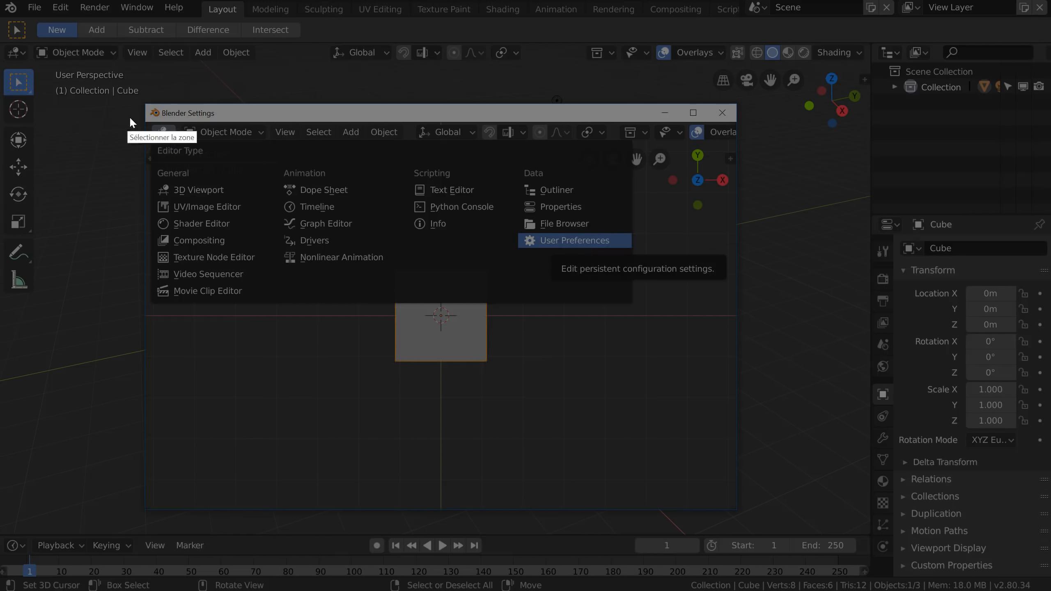
pyautogui.moveTo(147, 125); pyautogui.dragTo(719, 304)
pyautogui.click(661, 318)
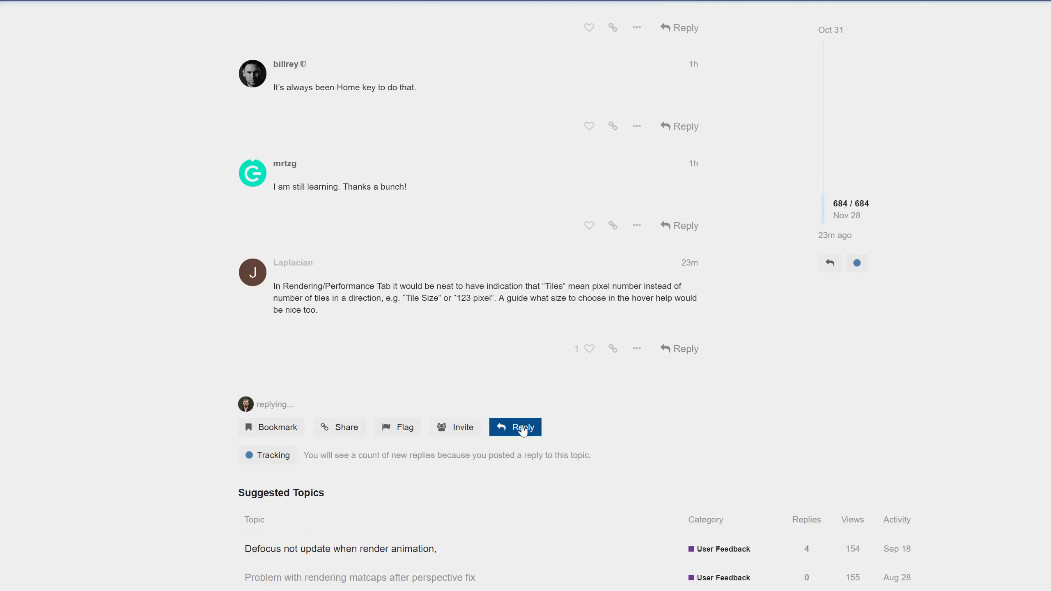
# Switch to the browser and reply to the Blender UI paper cuts topic that the editor should be named settings.
pyautogui.click(512, 428)
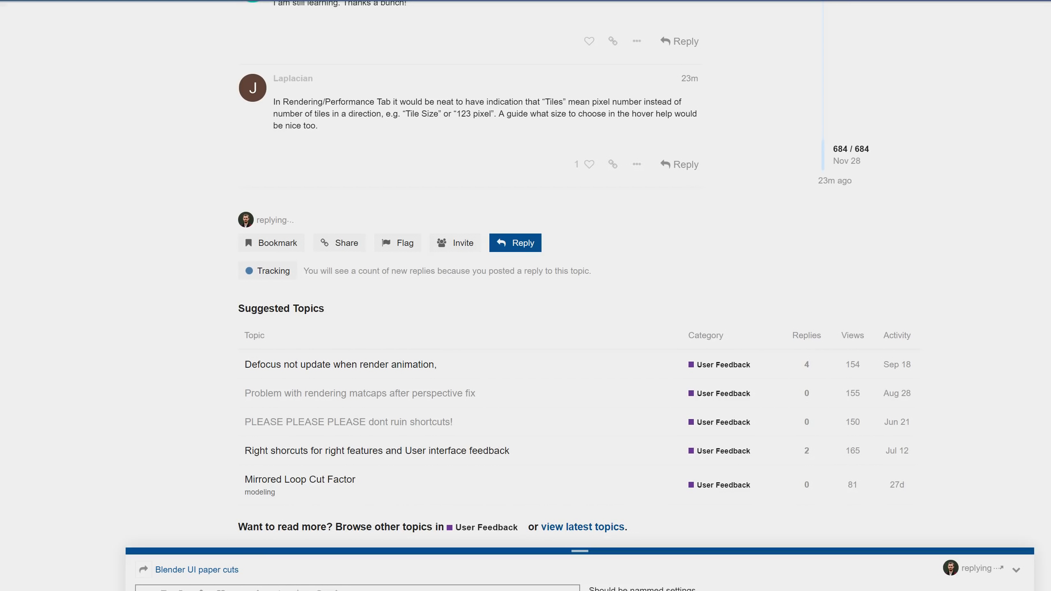
pyautogui.press('BackSpace')
pyautogui.write('"S')
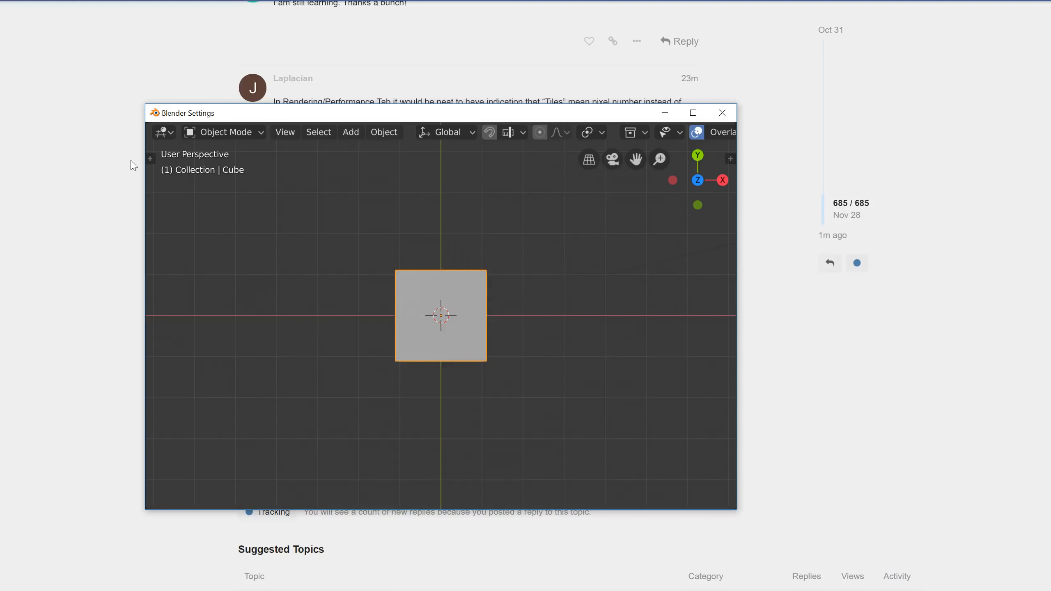
# Return the Blender Settings window to User Preferences and enable Auto Depth, Zoom To Mouse Position, Rotate Around Selection and Developer Extras.
pyautogui.click(164, 132)
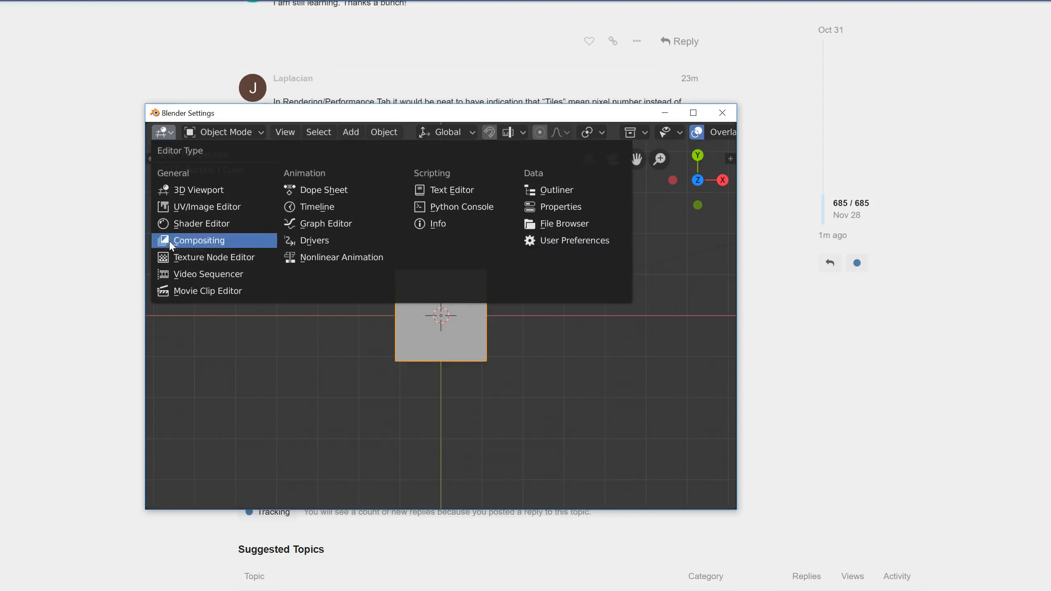
pyautogui.click(564, 242)
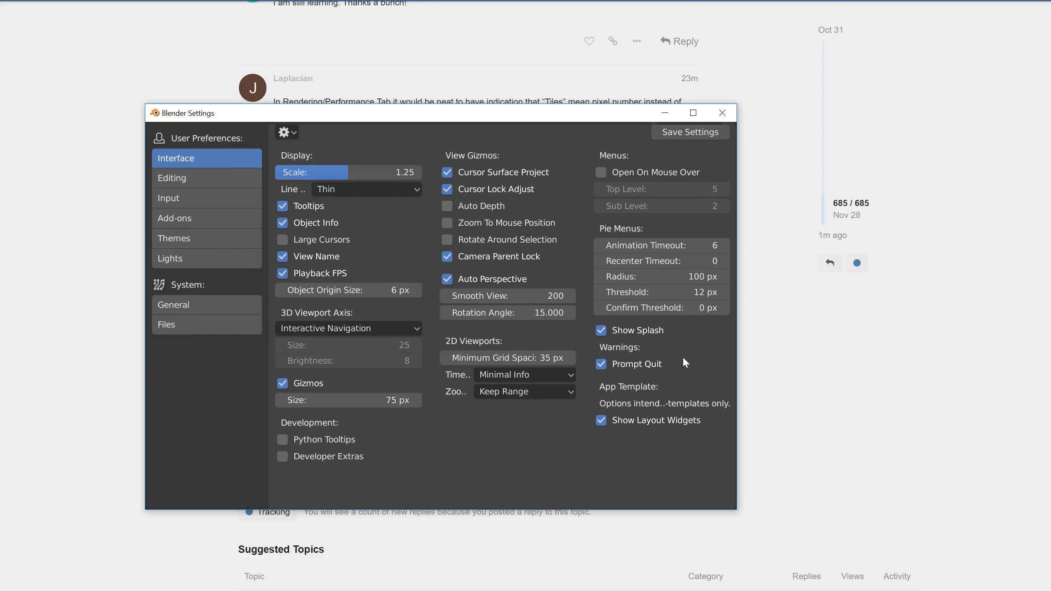
pyautogui.click(449, 242)
pyautogui.click(462, 213)
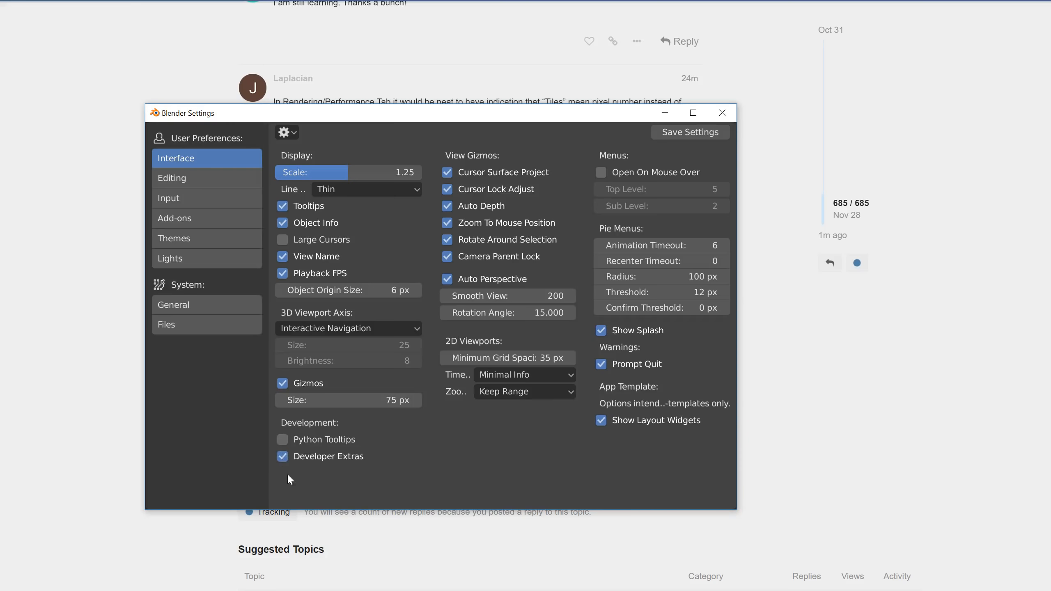
# Enable Python Tooltips, set the pie menu Animation Timeout to 0, and disable Show Splash, Prompt Quit and Show Layout Widgets.
pyautogui.click(283, 439)
pyautogui.click(662, 421)
# Change the 3D Viewport Axis to Simple Axis with a size of 64.
pyautogui.click(315, 328)
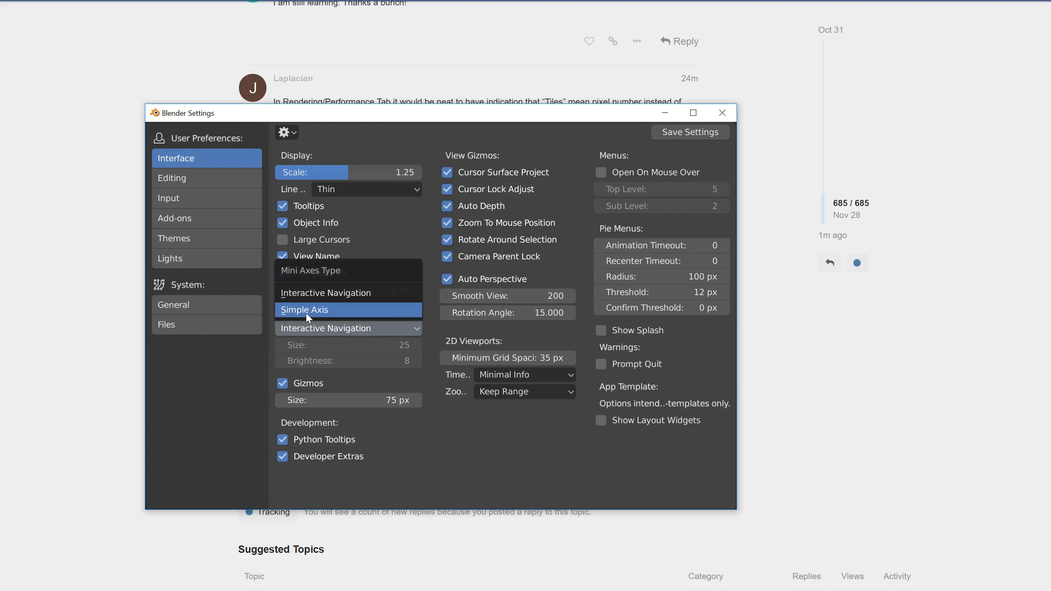
pyautogui.click(309, 317)
pyautogui.moveTo(329, 348); pyautogui.dragTo(330, 352)
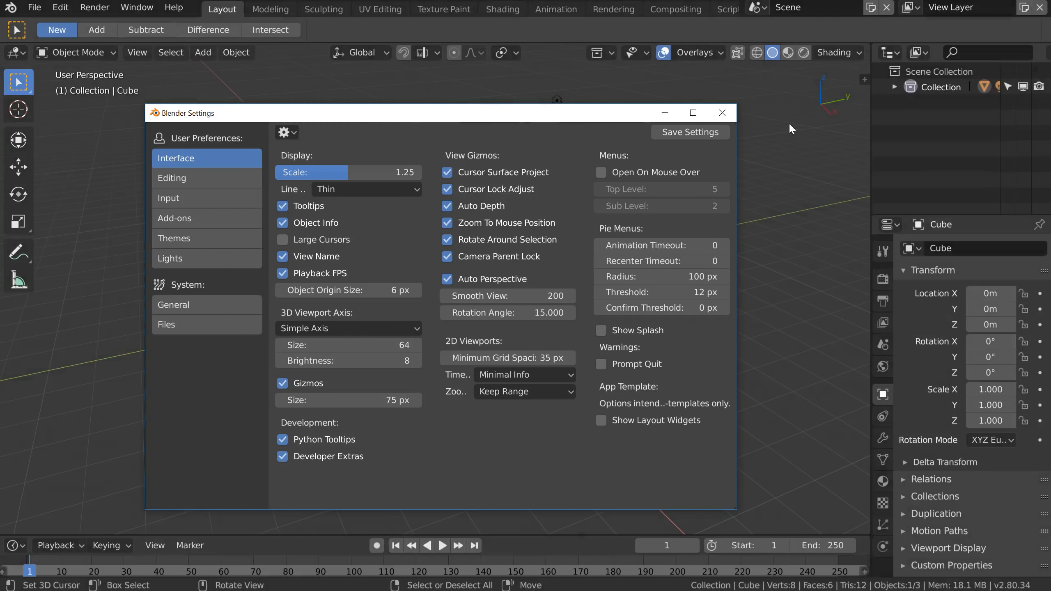
pyautogui.click(788, 123)
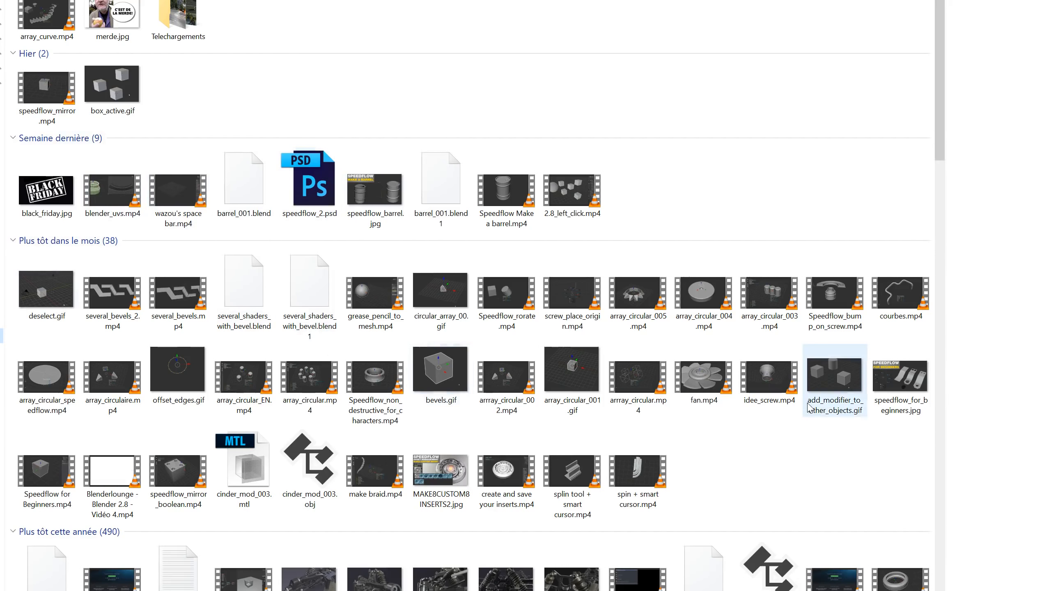
# Open Photoshop_2018-11-21_12-57-40.png from the 2018-11 folder in XnView, examine its Blender interface at different zoom levels, and close it.
pyautogui.click(2, 84)
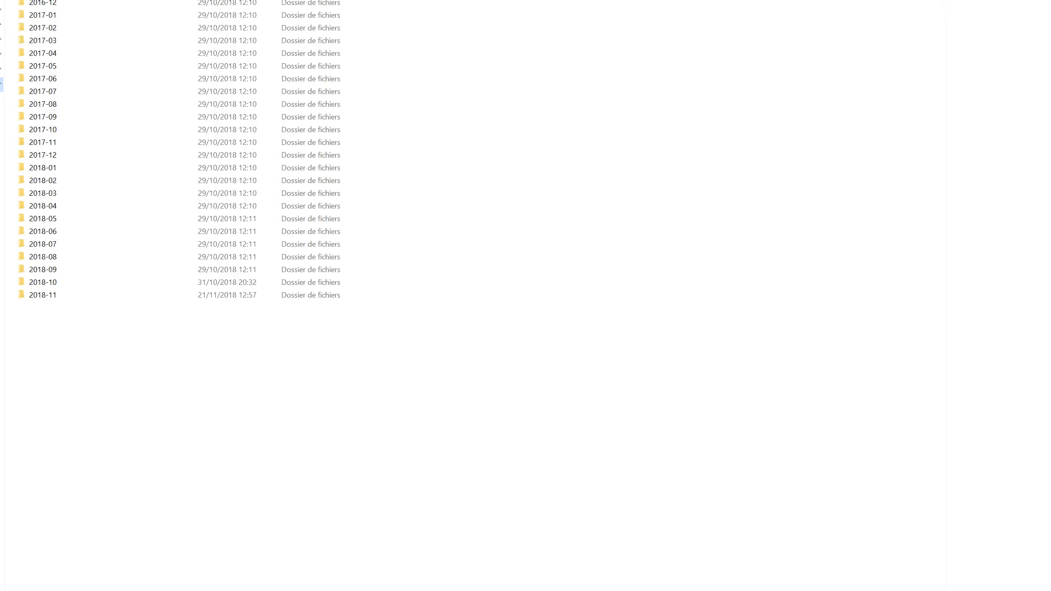
pyautogui.doubleClick(46, 294)
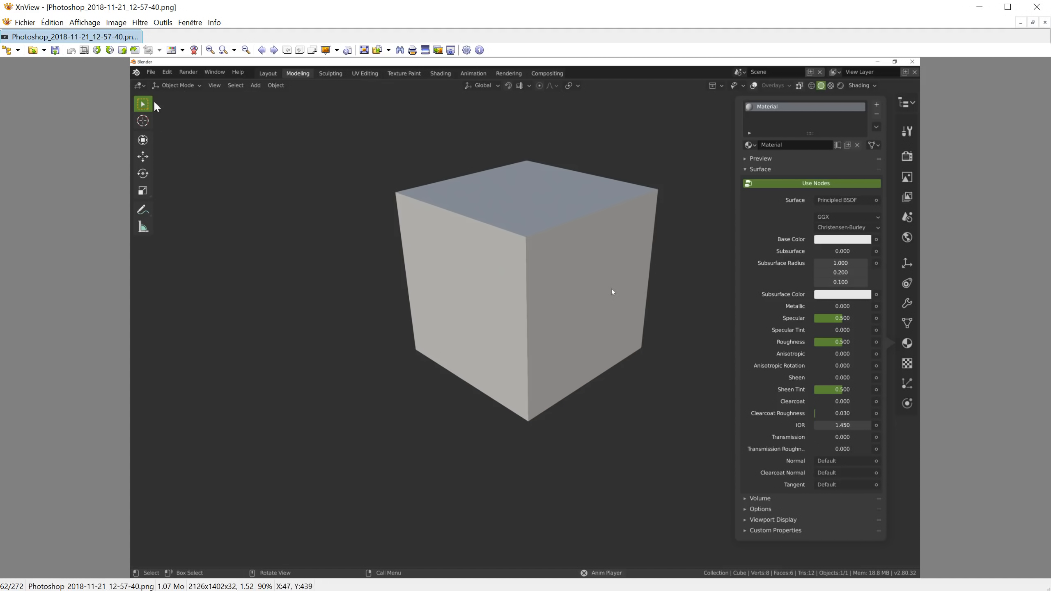
pyautogui.keyDown('ctrl'); pyautogui.scroll(-2, 256, 321); pyautogui.keyUp('ctrl')
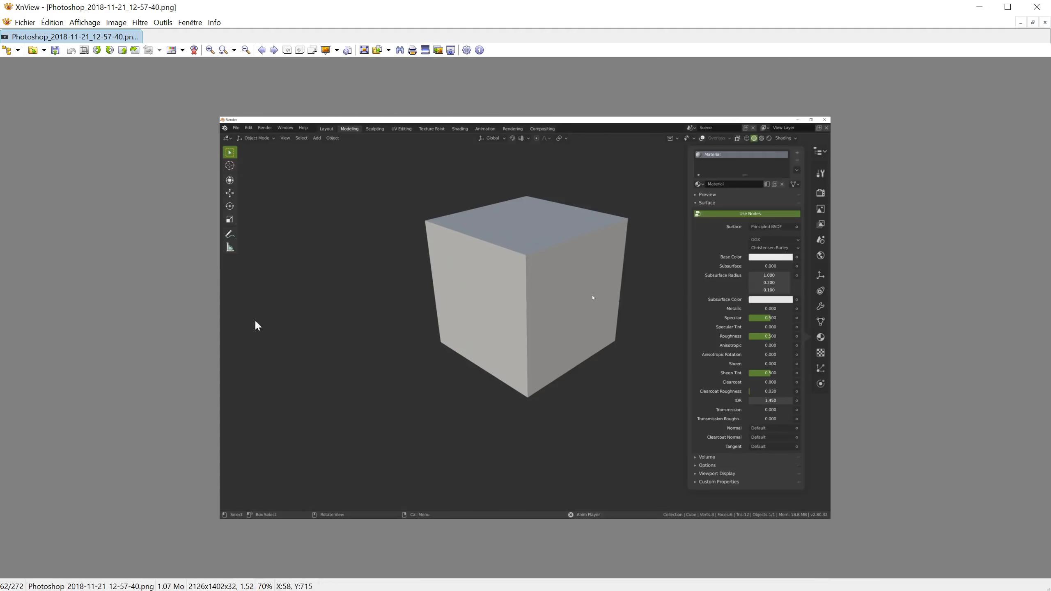
pyautogui.keyDown('ctrl'); pyautogui.scroll(3, 419, 332); pyautogui.keyUp('ctrl')
pyautogui.keyDown('ctrl'); pyautogui.scroll(-3, 419, 331); pyautogui.keyUp('ctrl')
pyautogui.keyDown('ctrl'); pyautogui.scroll(2, 544, 353); pyautogui.keyUp('ctrl')
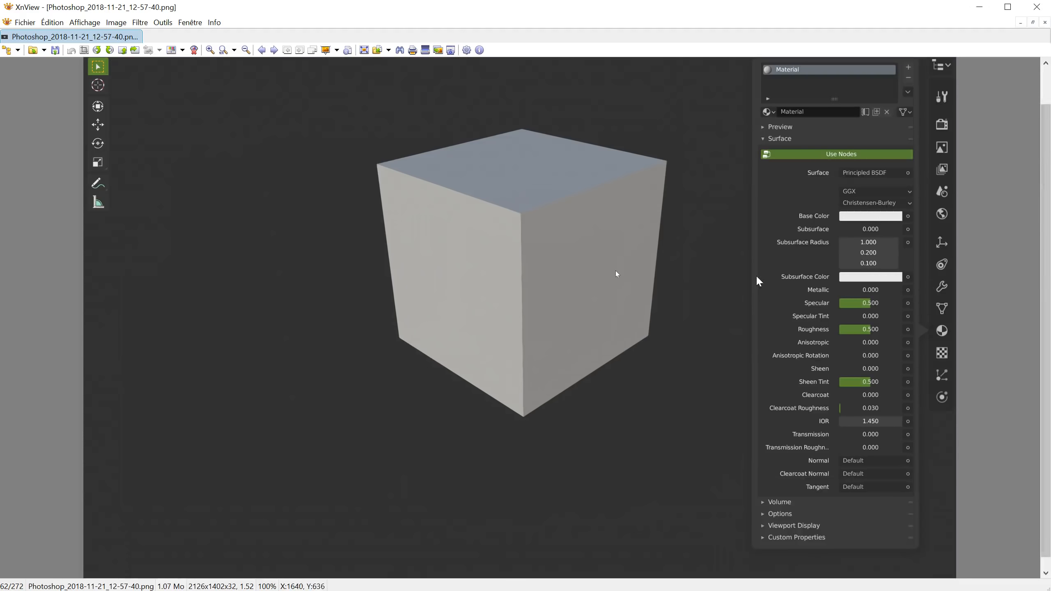
pyautogui.rightClick(333, 200)
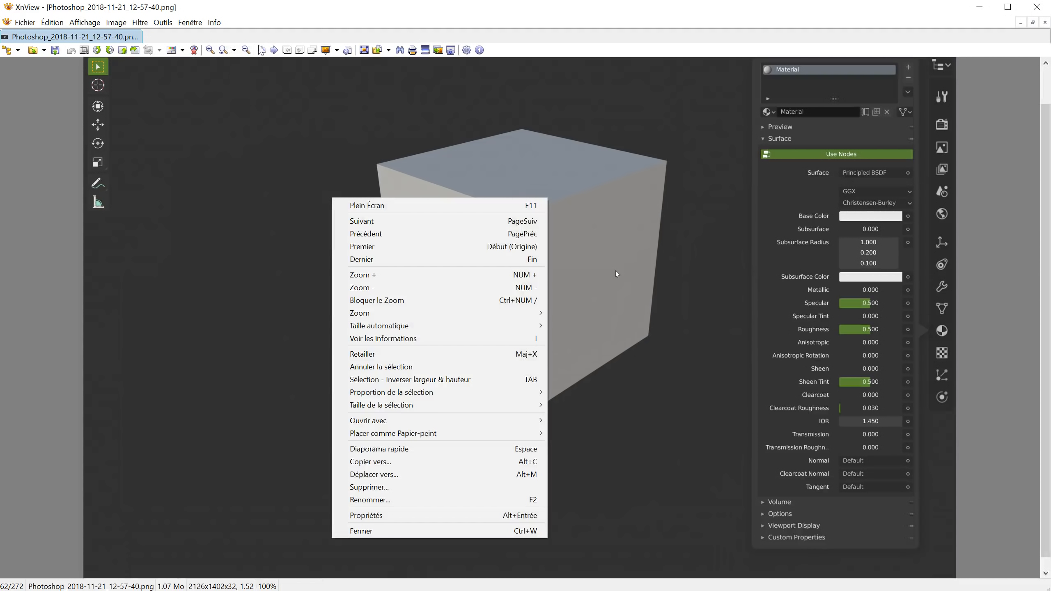
pyautogui.click(246, 50)
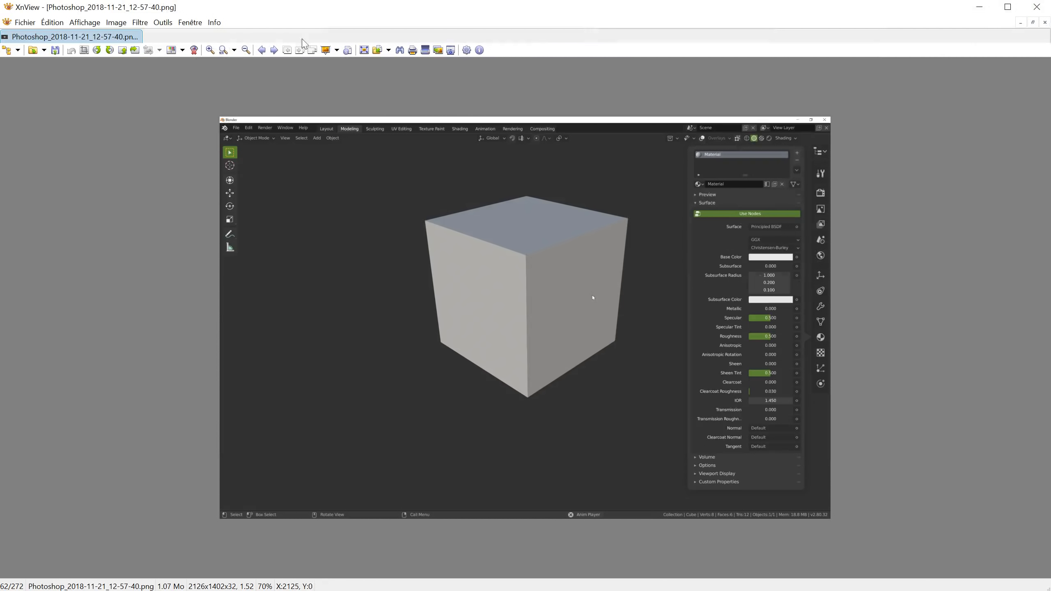
pyautogui.click(1047, 8)
# Compare the Modeling and Layout workspaces in Blender, and end in Modeling with the cube in Object Mode.
pyautogui.moveTo(451, 305); pyautogui.dragTo(459, 319, button='middle')
pyautogui.click(270, 9)
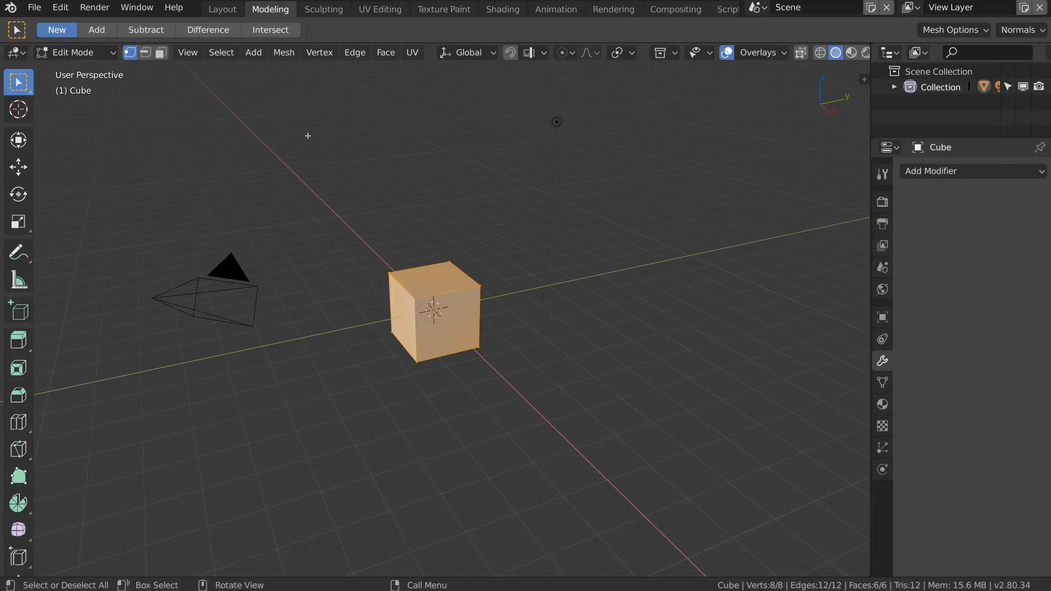
pyautogui.moveTo(404, 369); pyautogui.dragTo(407, 340, button='middle')
pyautogui.click(224, 10)
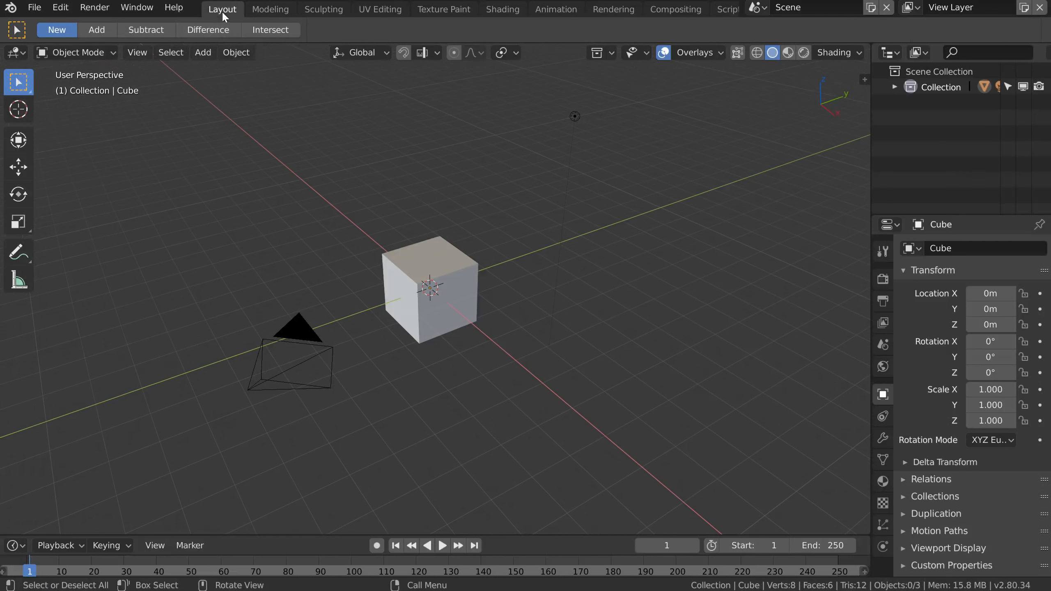
pyautogui.click(268, 10)
pyautogui.press('Tab')
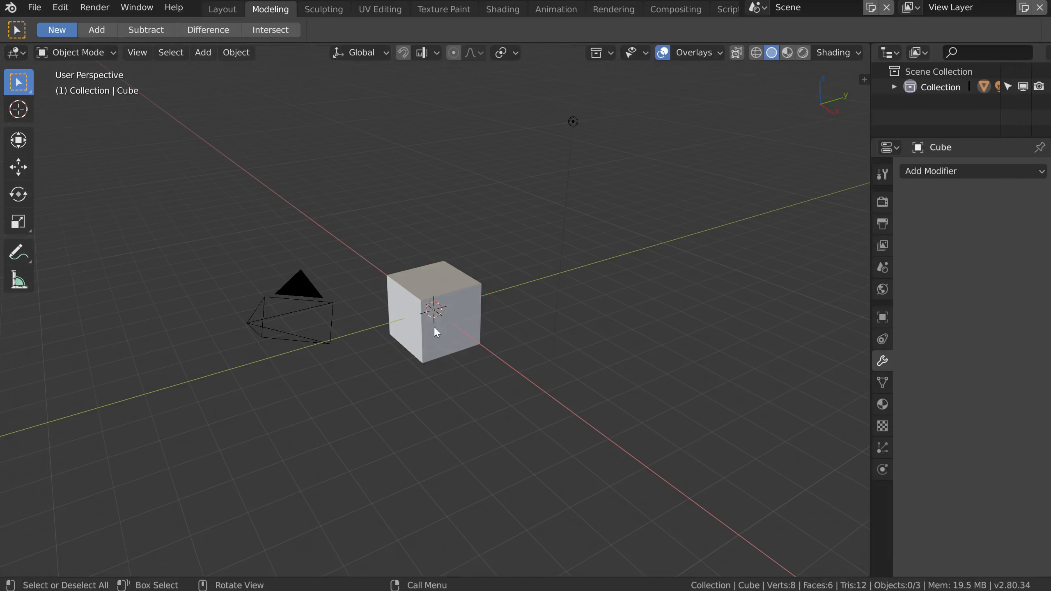
# Select the cube and collapse the status bar along the Blender window's lower edge.
pyautogui.scroll(5, 456, 333)
pyautogui.scroll(4, 462, 334)
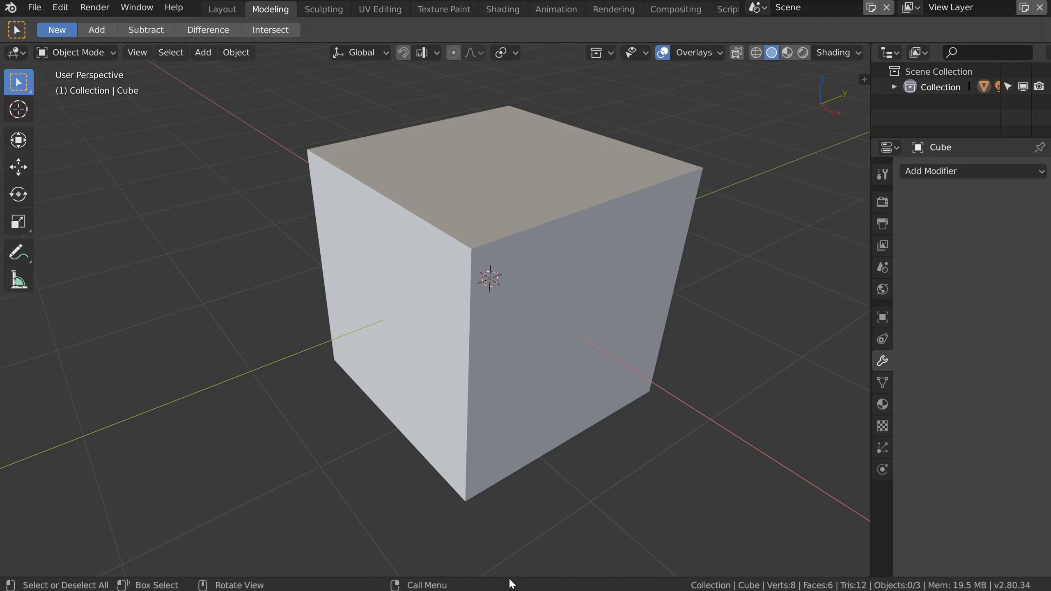
pyautogui.moveTo(508, 578); pyautogui.dragTo(508, 578)
pyautogui.click(480, 337)
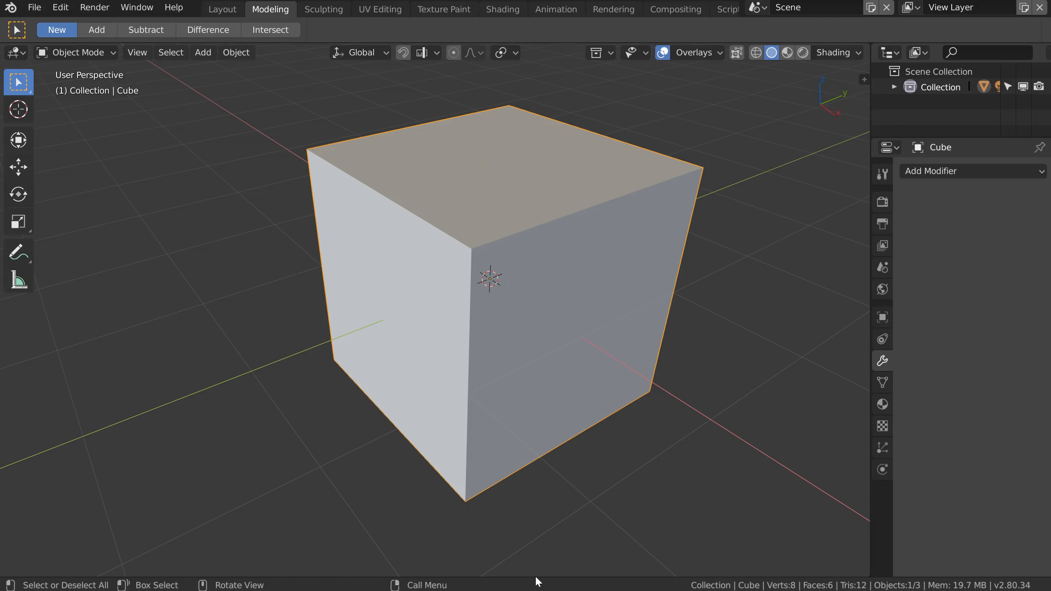
pyautogui.moveTo(537, 577); pyautogui.dragTo(537, 590)
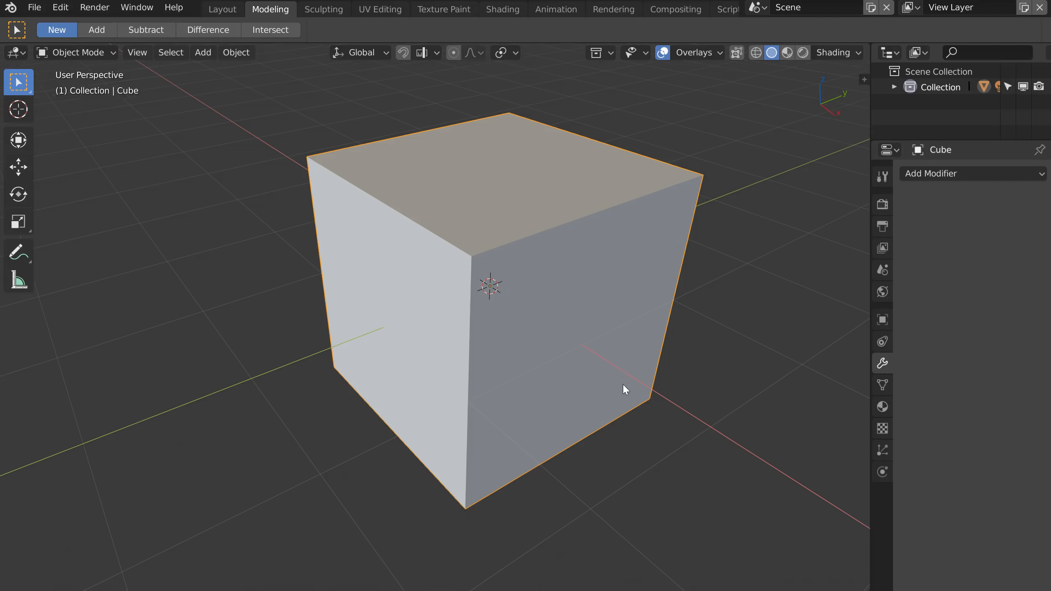
# Enter Edit Mode on the cube, and hide the status bar and the 3D viewport's toolbar.
pyautogui.moveTo(623, 385); pyautogui.dragTo(544, 265, button='middle')
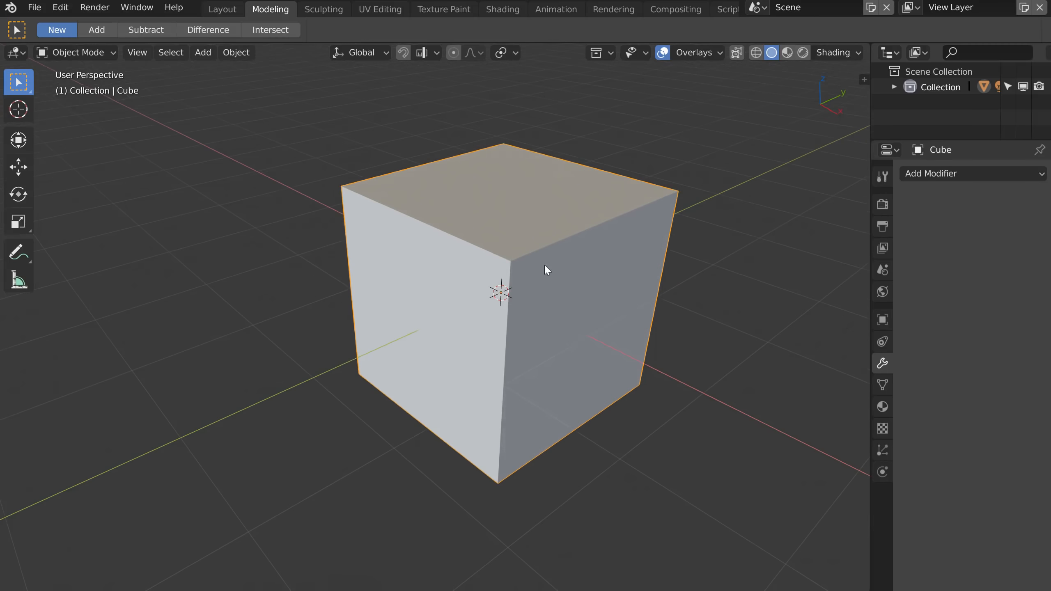
pyautogui.press('Tab')
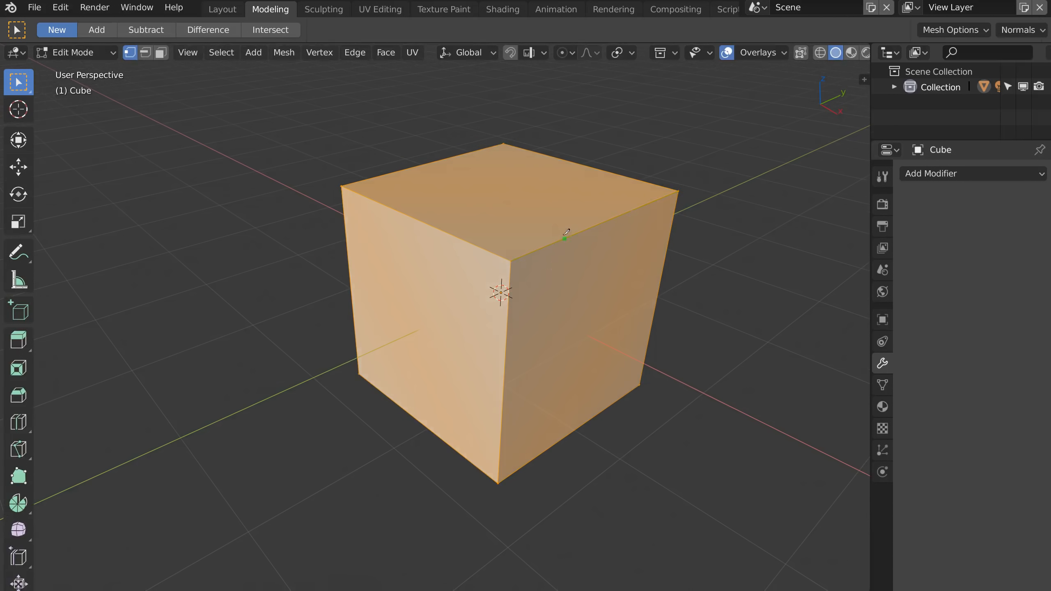
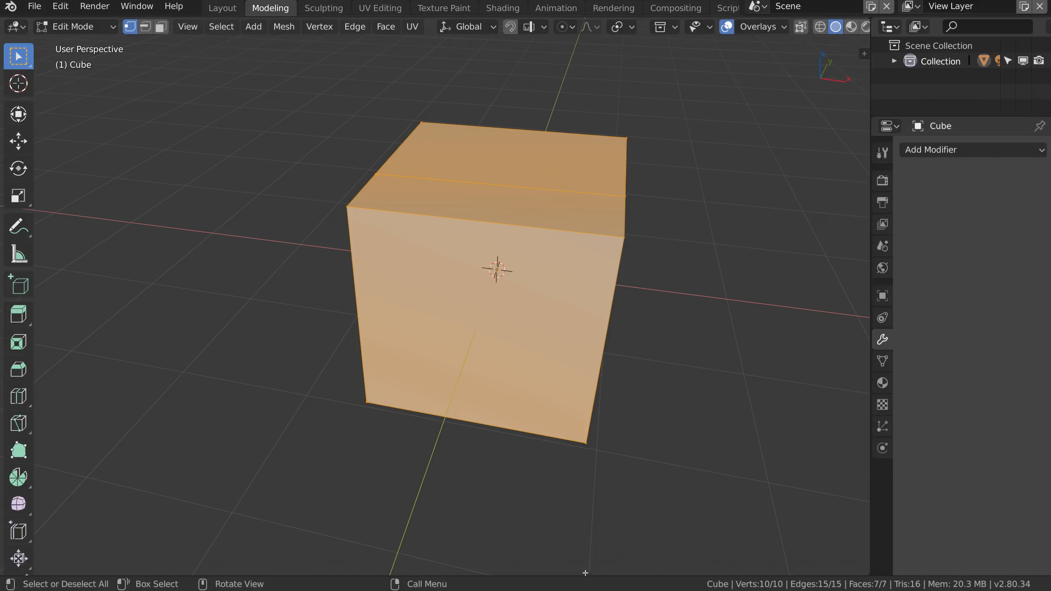
pyautogui.moveTo(583, 575); pyautogui.dragTo(580, 590)
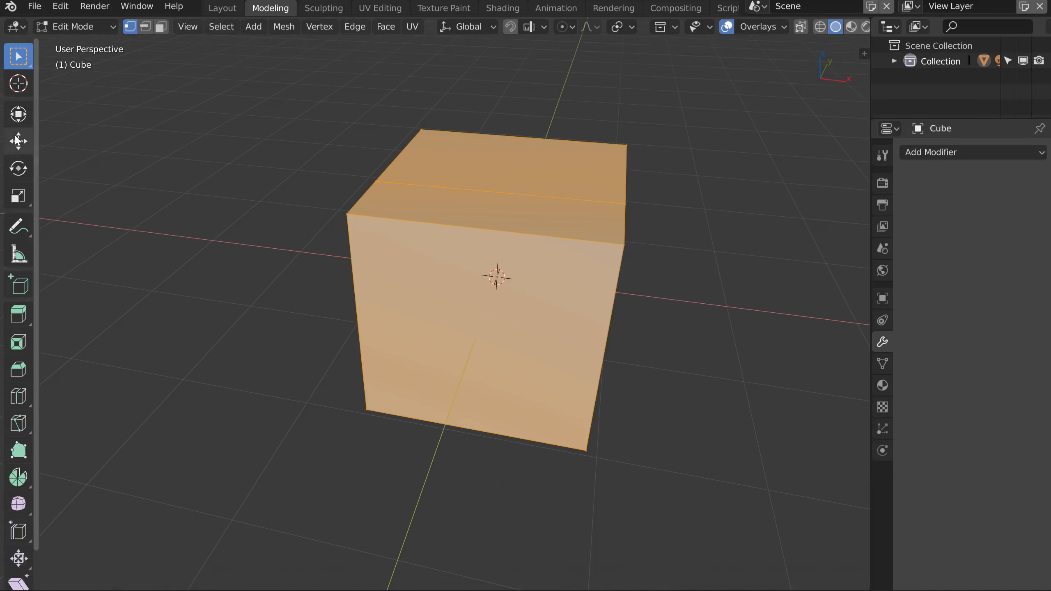
pyautogui.moveTo(35, 122); pyautogui.dragTo(2, 127)
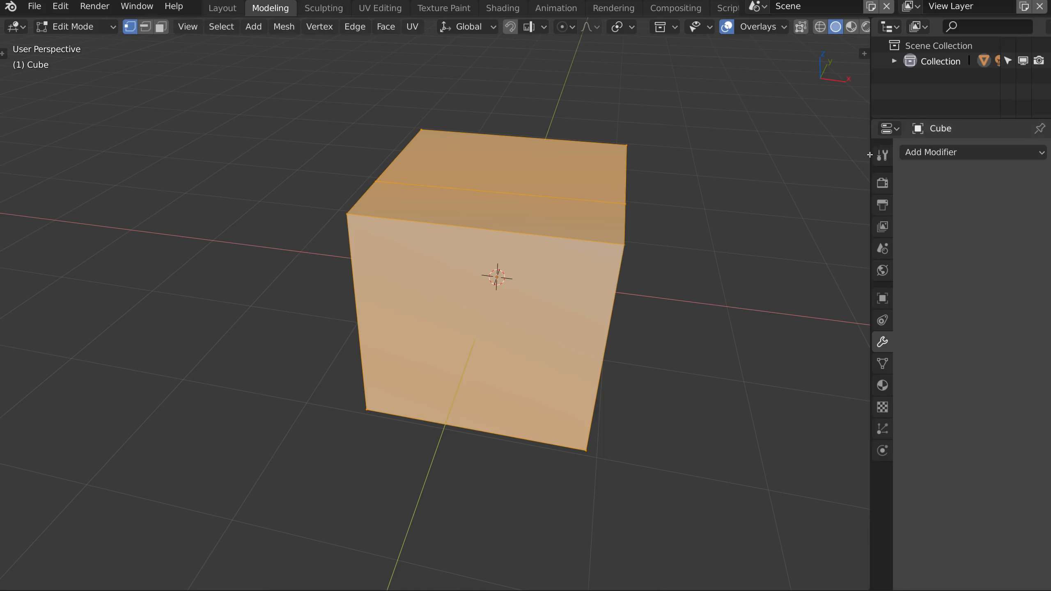
# Deselect all of the cube's geometry and return to Object Mode.
pyautogui.click(519, 71)
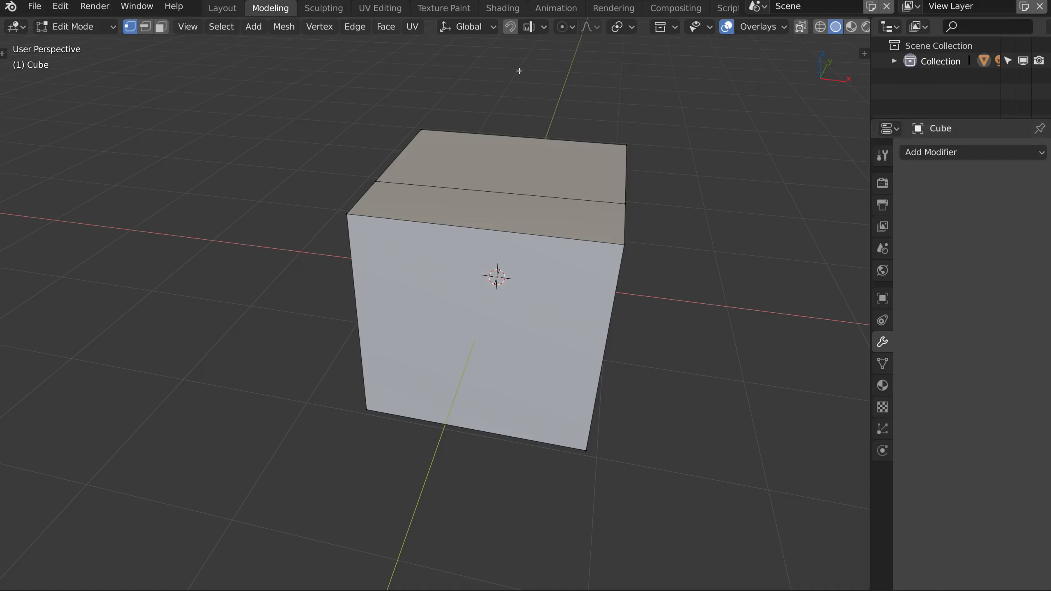
pyautogui.moveTo(567, 258); pyautogui.dragTo(541, 257, button='middle')
pyautogui.press('Tab')
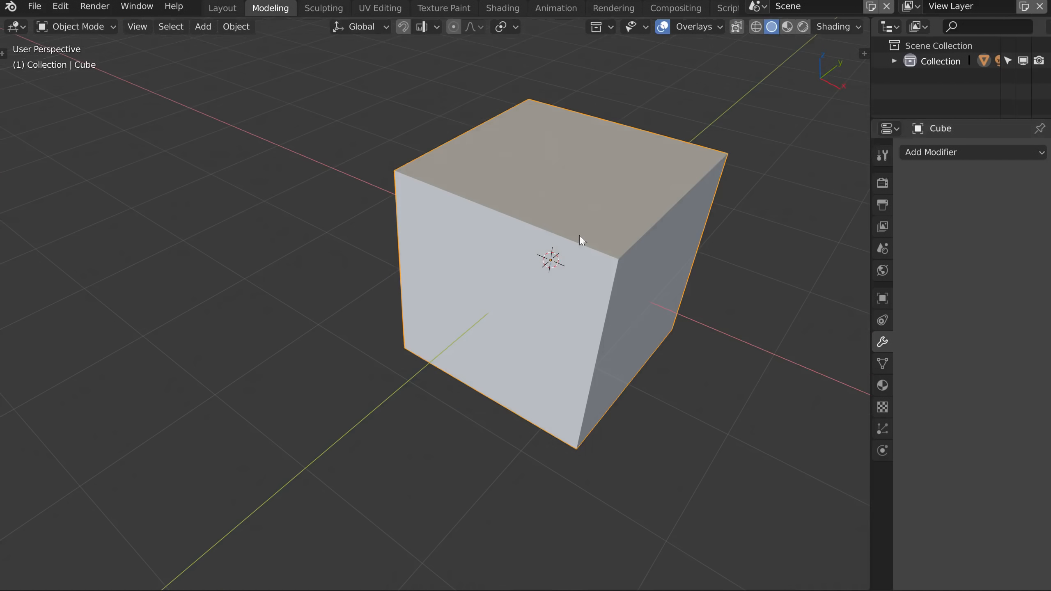
pyautogui.keyDown('shift'); pyautogui.moveTo(651, 225); pyautogui.dragTo(462, 260, button='middle'); pyautogui.keyUp('shift')
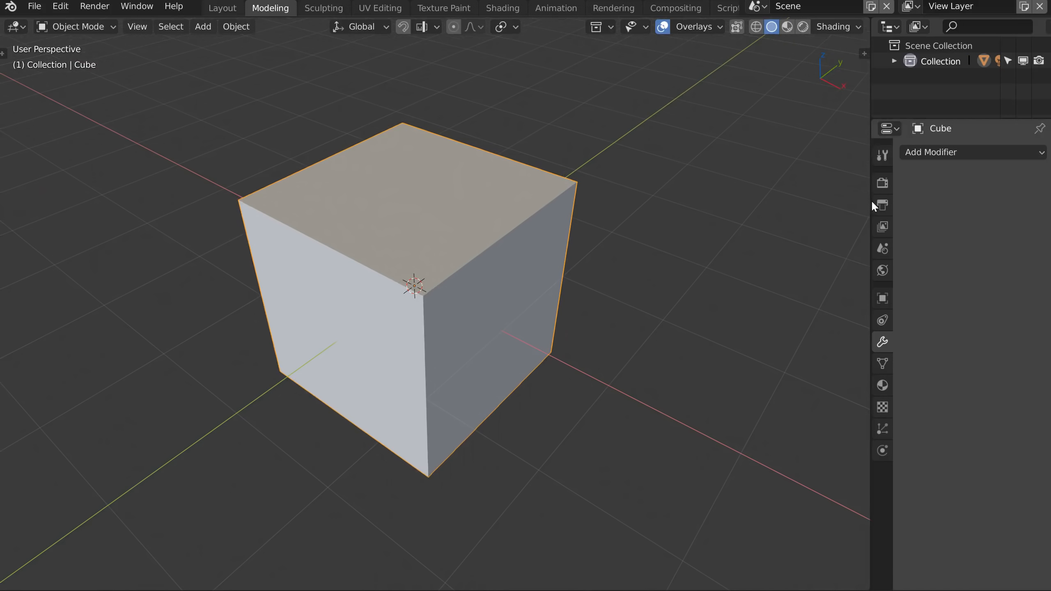
# Widen the Outliner and Properties column, make the Outliner taller, and show the active tool settings in the Properties editor.
pyautogui.moveTo(868, 197); pyautogui.dragTo(834, 199)
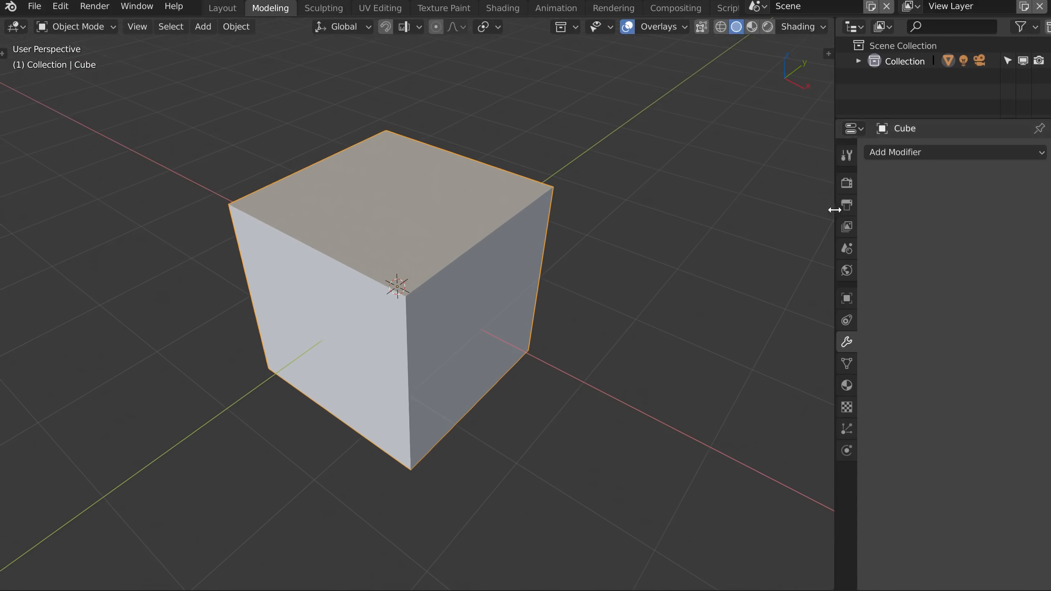
pyautogui.moveTo(926, 118); pyautogui.dragTo(917, 201)
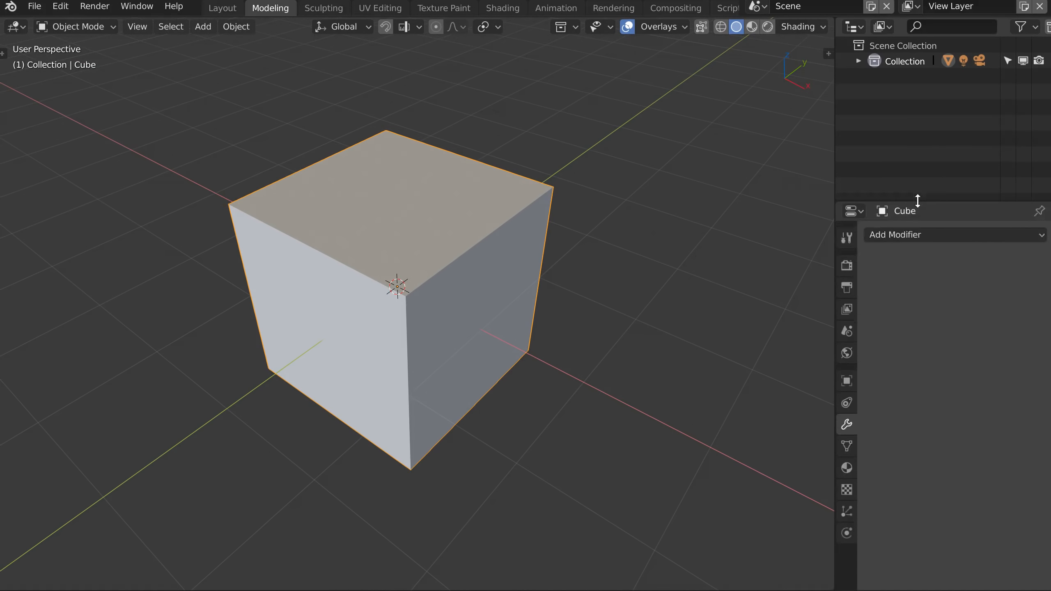
pyautogui.click(846, 238)
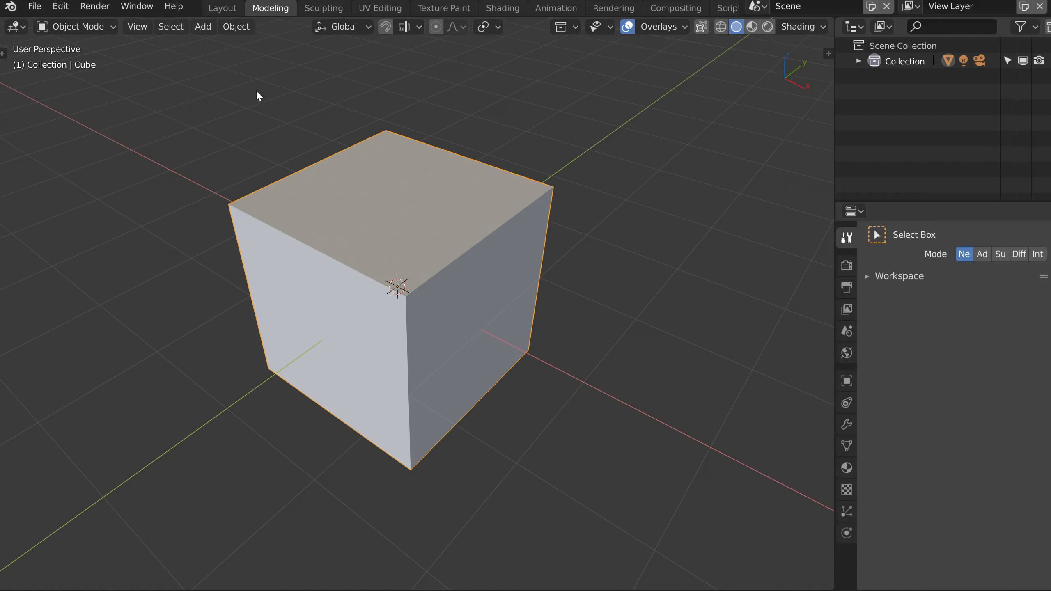
# Compare the layouts of the Sculpting, Texture Paint, Shading, Animation, Rendering, Compositing and Scripting workspaces, and return to Modeling.
pyautogui.click(322, 7)
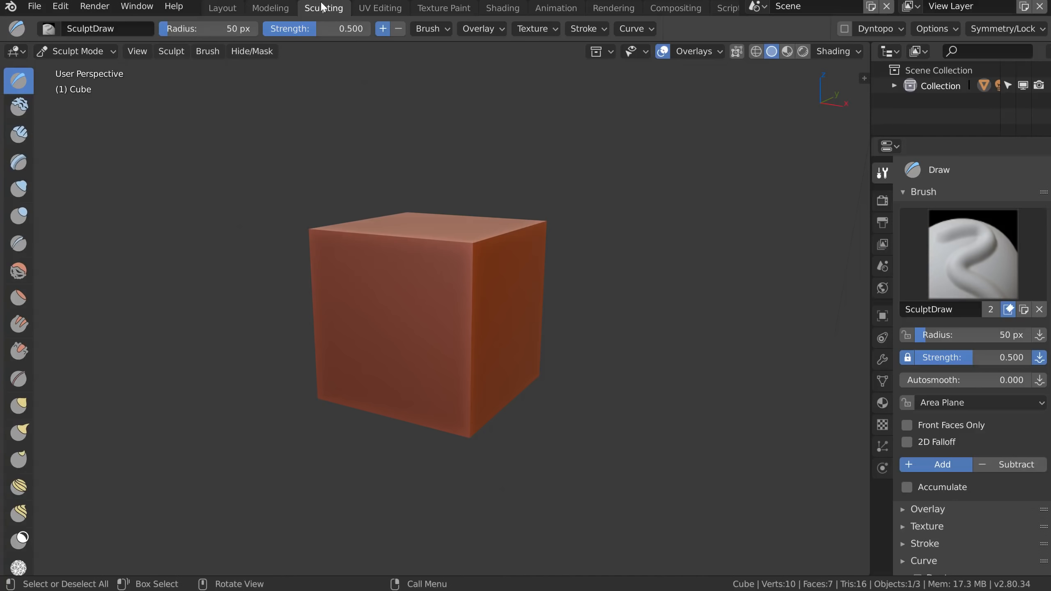
pyautogui.click(270, 8)
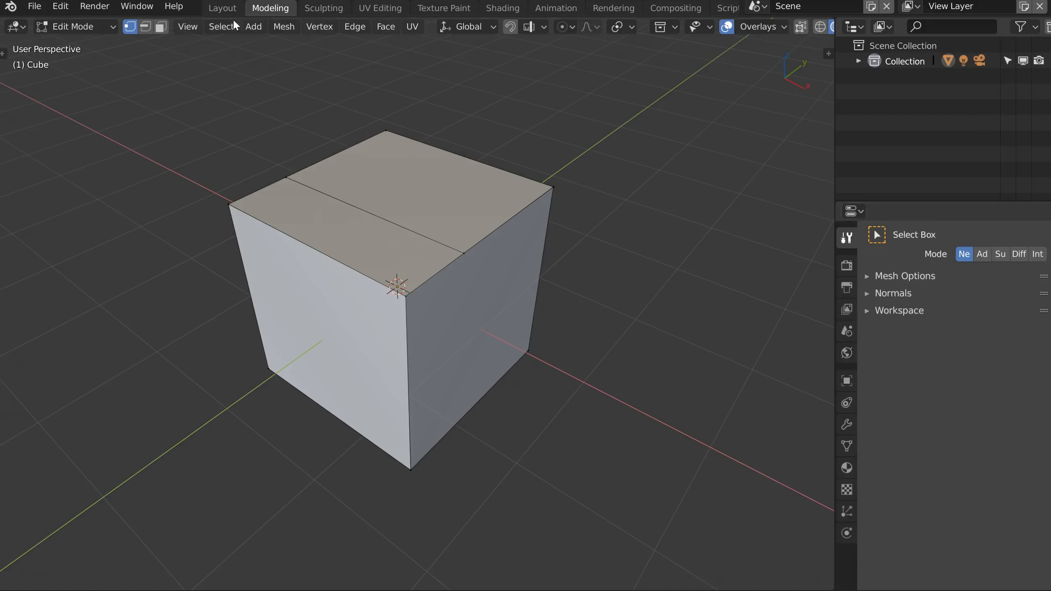
pyautogui.click(322, 7)
pyautogui.click(449, 8)
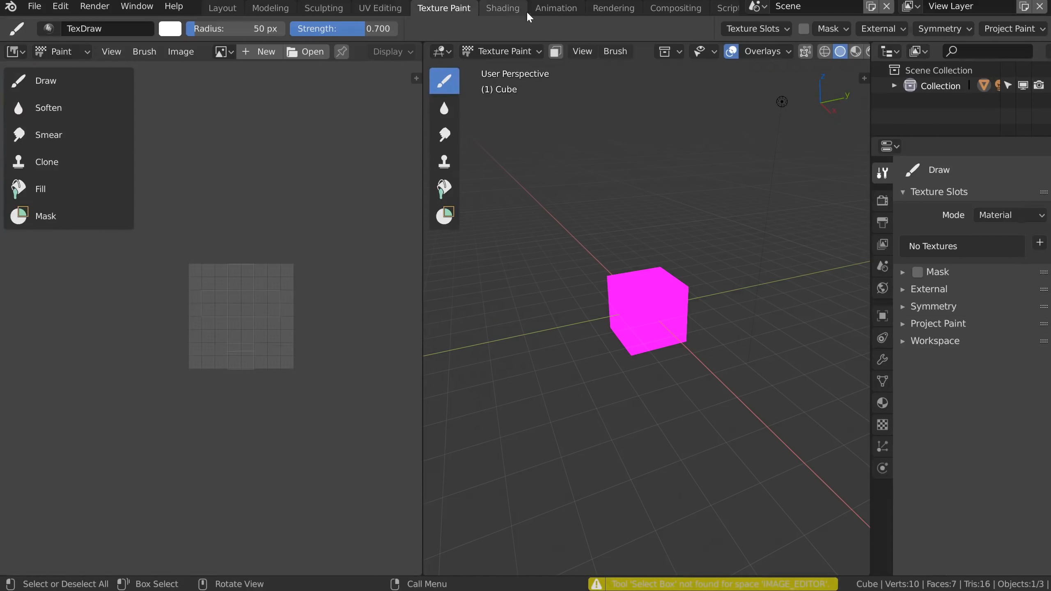
pyautogui.click(506, 10)
pyautogui.click(557, 9)
pyautogui.click(613, 8)
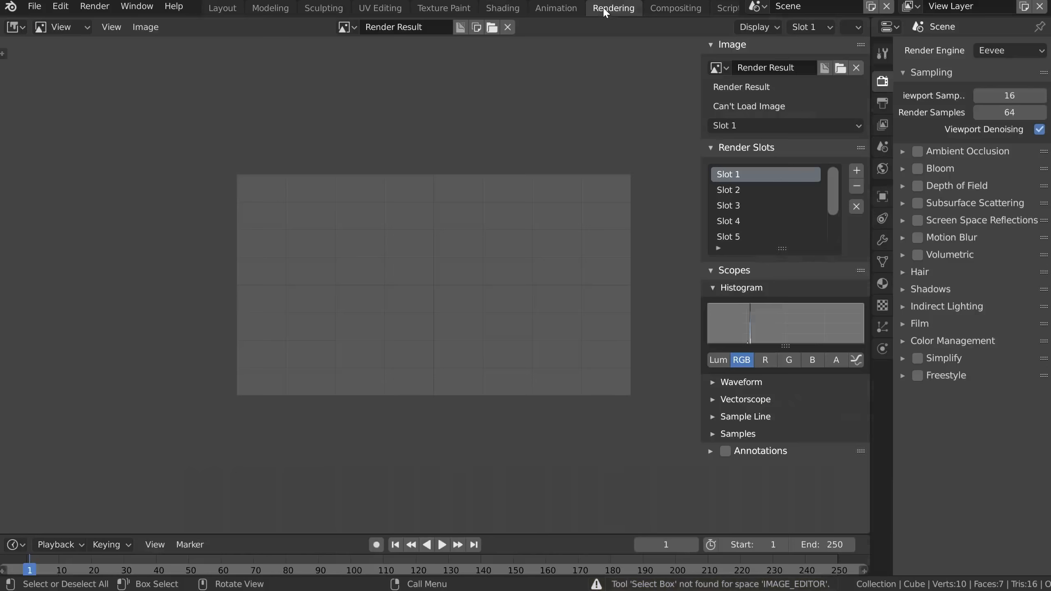
pyautogui.click(685, 7)
pyautogui.click(723, 9)
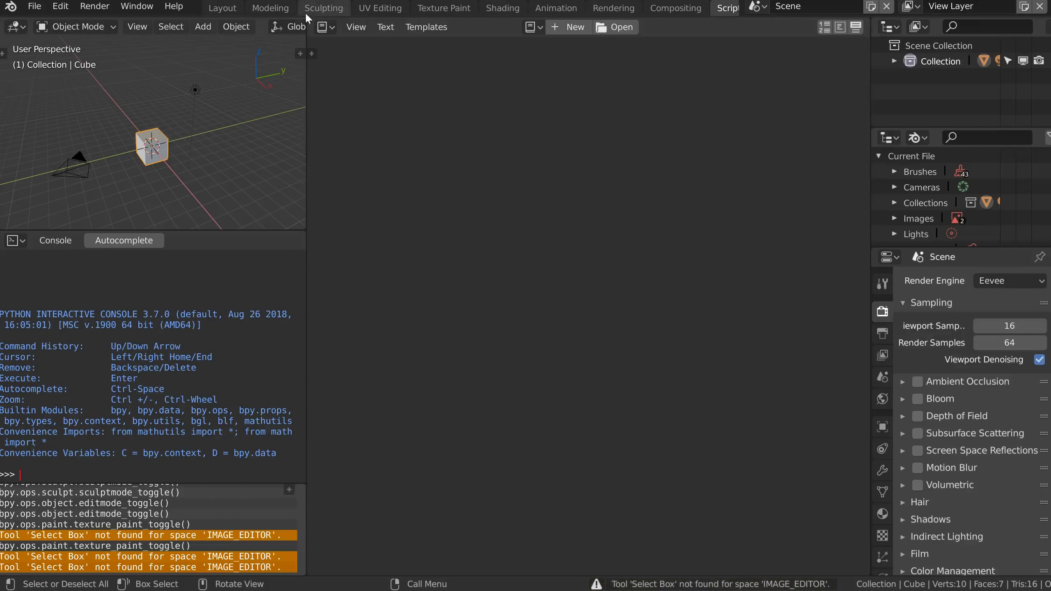
pyautogui.click(268, 10)
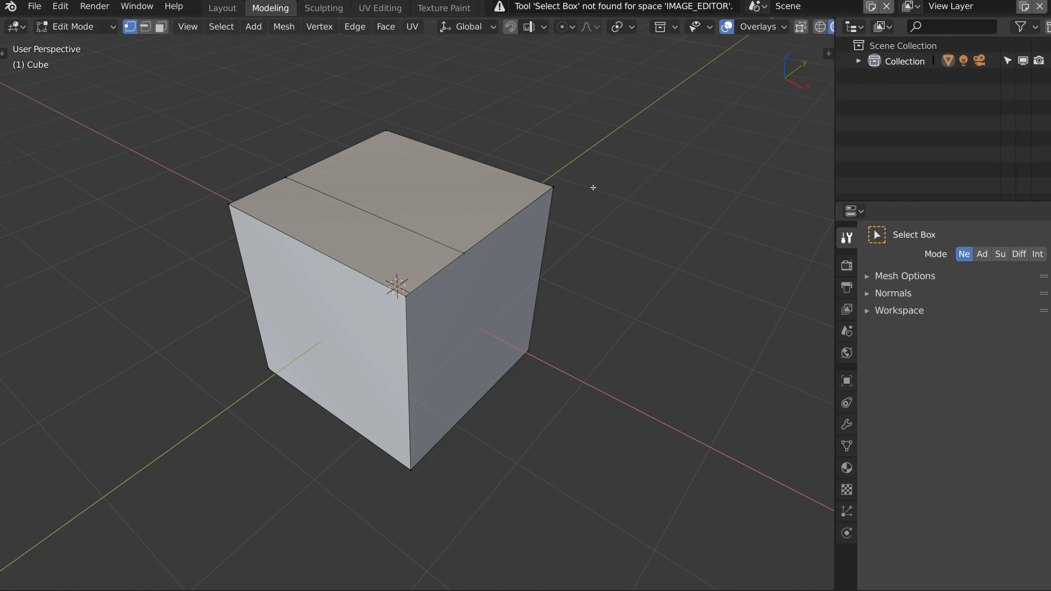
# Switch to the Sculpting workspace and set the viewport MatCap to the beige-brown clay sphere.
pyautogui.click(323, 8)
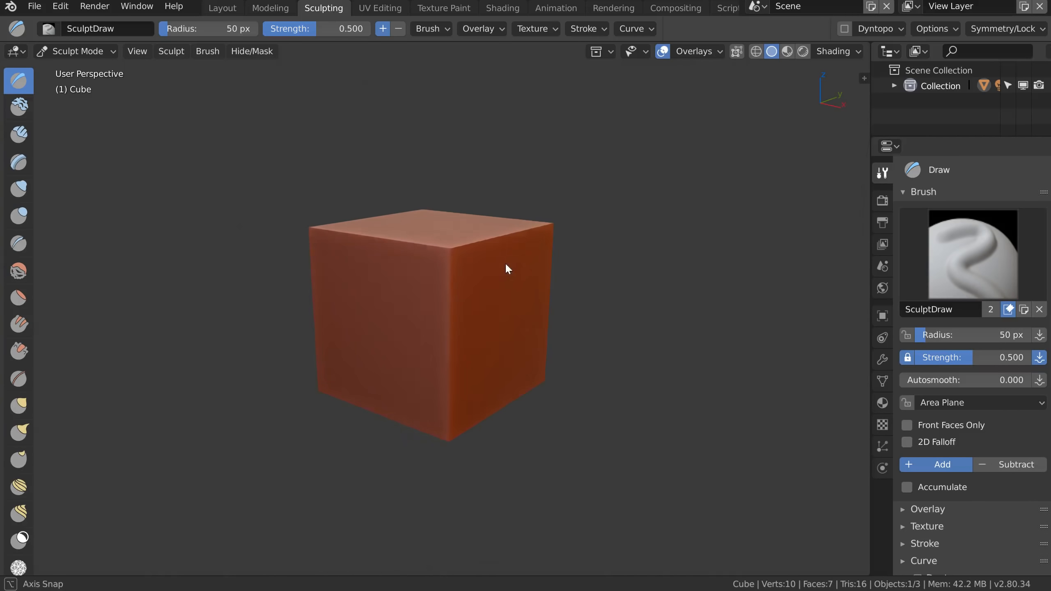
pyautogui.moveTo(476, 283); pyautogui.dragTo(468, 286, button='middle')
pyautogui.scroll(2, 468, 287)
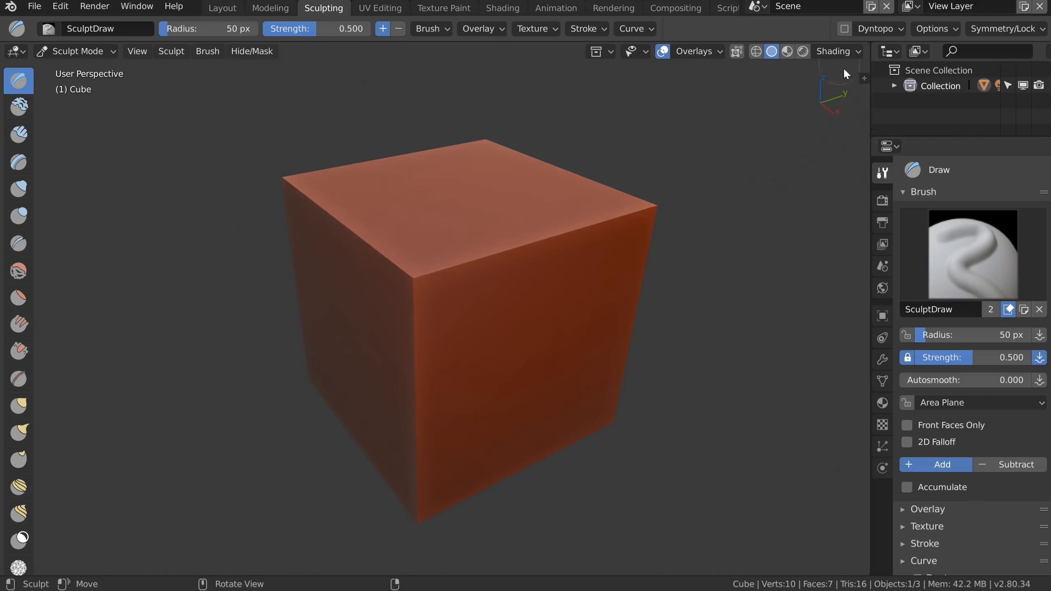
pyautogui.click(825, 49)
pyautogui.click(814, 149)
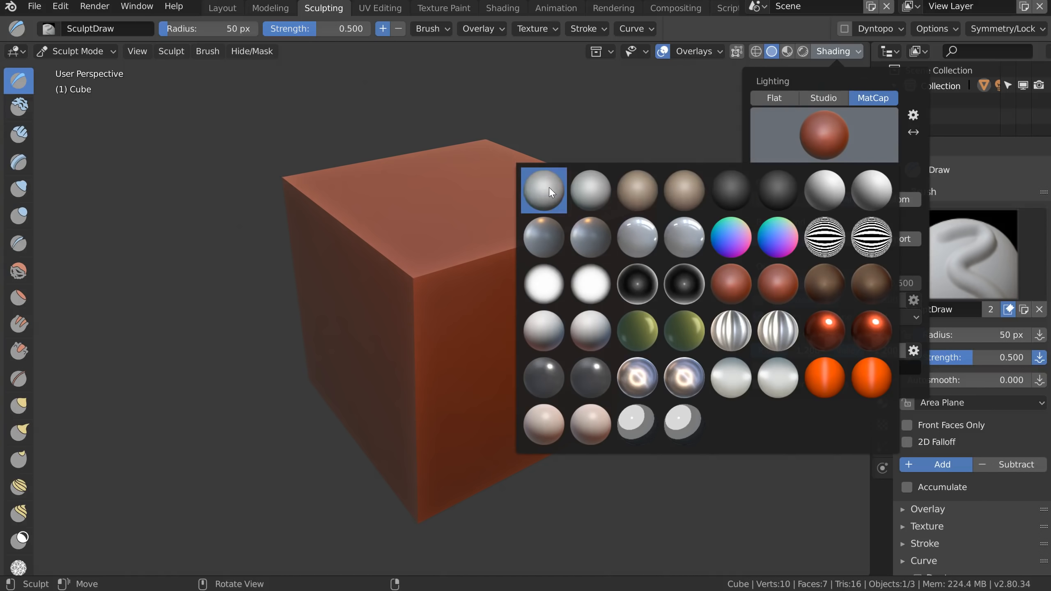
pyautogui.click(638, 190)
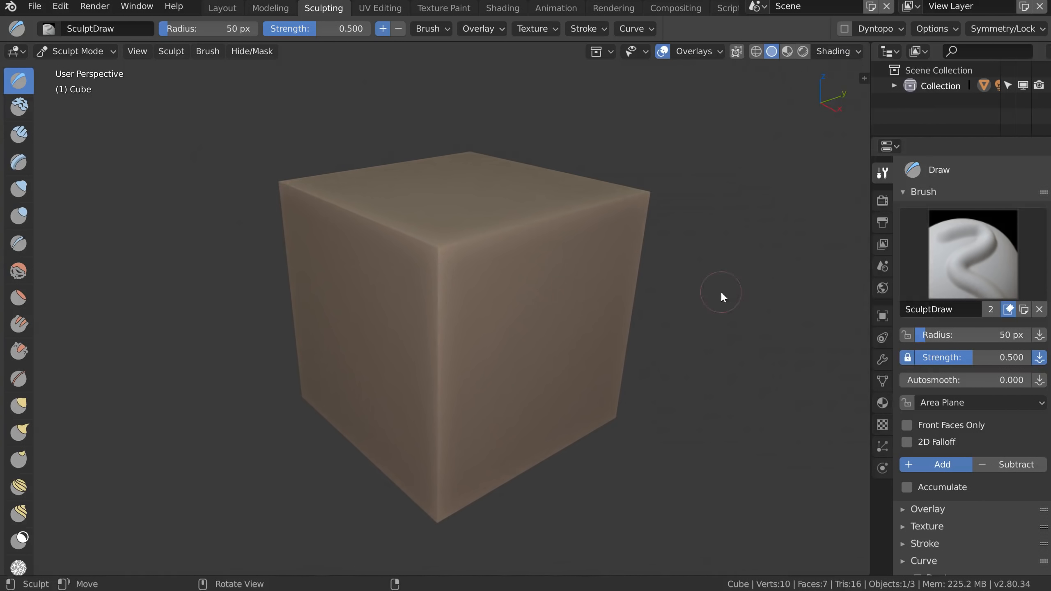
# Switch the cube from Sculpt Mode to Object Mode and delete it.
pyautogui.click(31, 7)
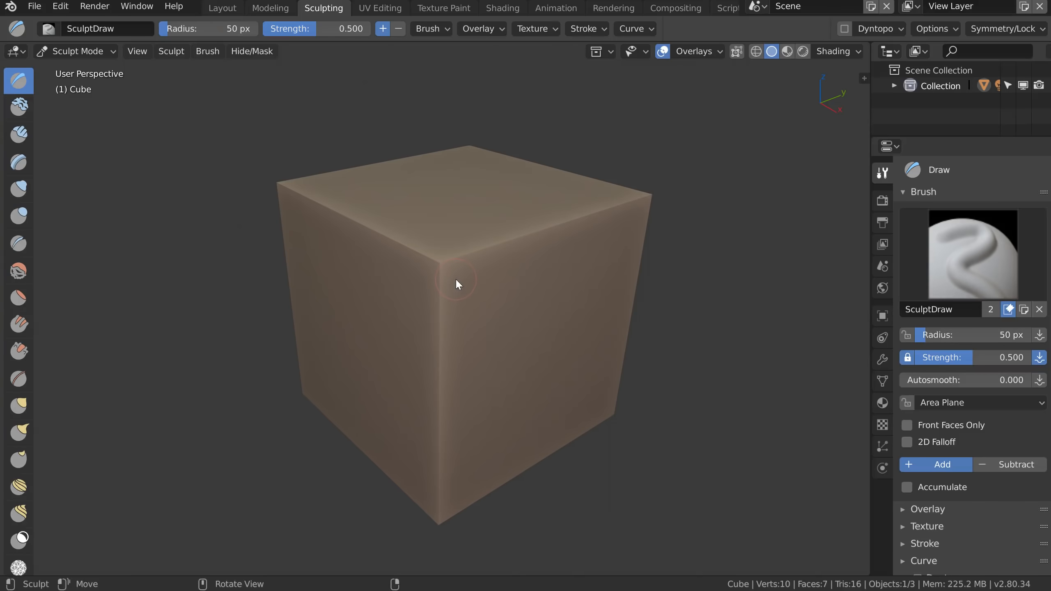
pyautogui.press('Tab')
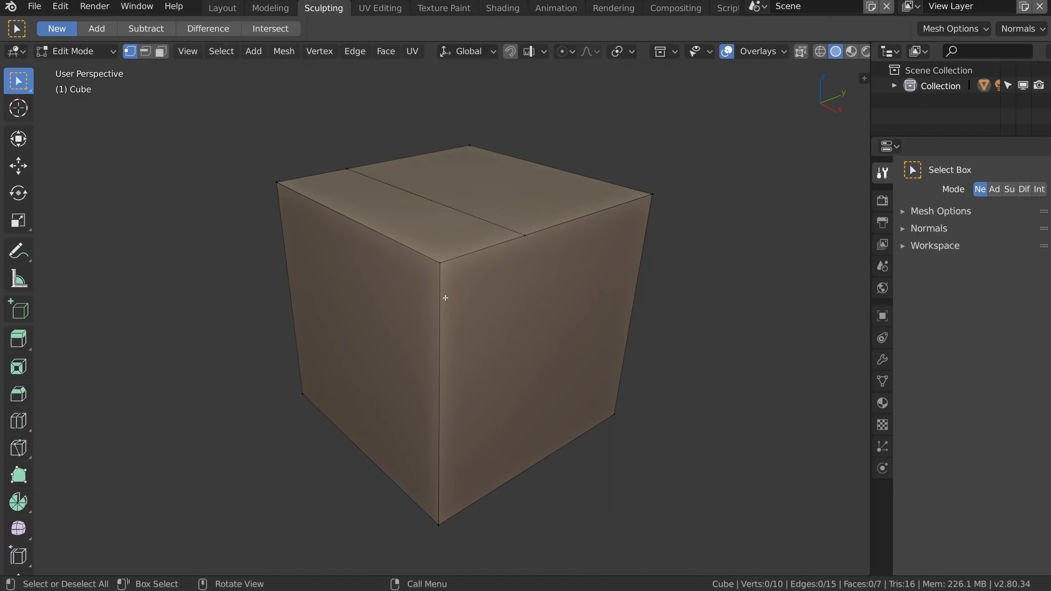
pyautogui.press('Tab')
pyautogui.click(72, 52)
pyautogui.click(85, 68)
pyautogui.press('x')
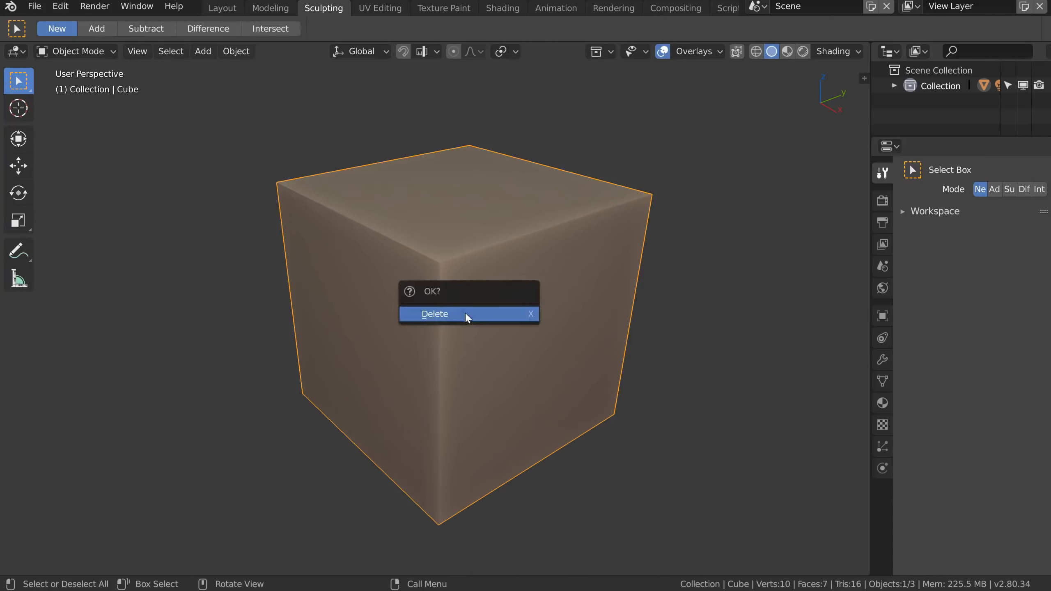
pyautogui.click(465, 313)
# Start an Append and browse to the folder F:\Asset_Management\scenes\My_library\Sculpts\blends.
pyautogui.click(34, 6)
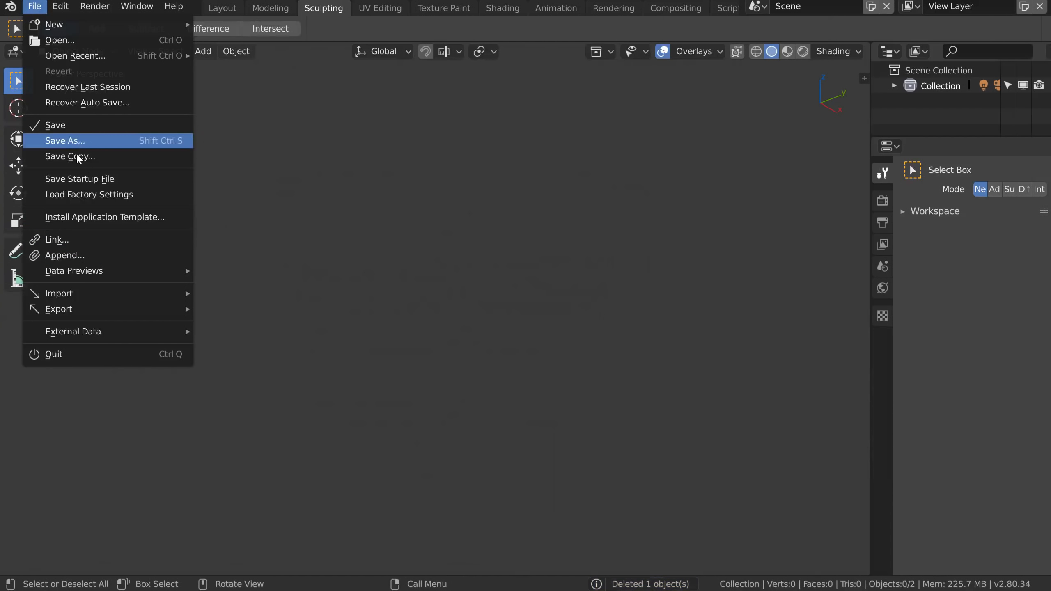
pyautogui.click(62, 255)
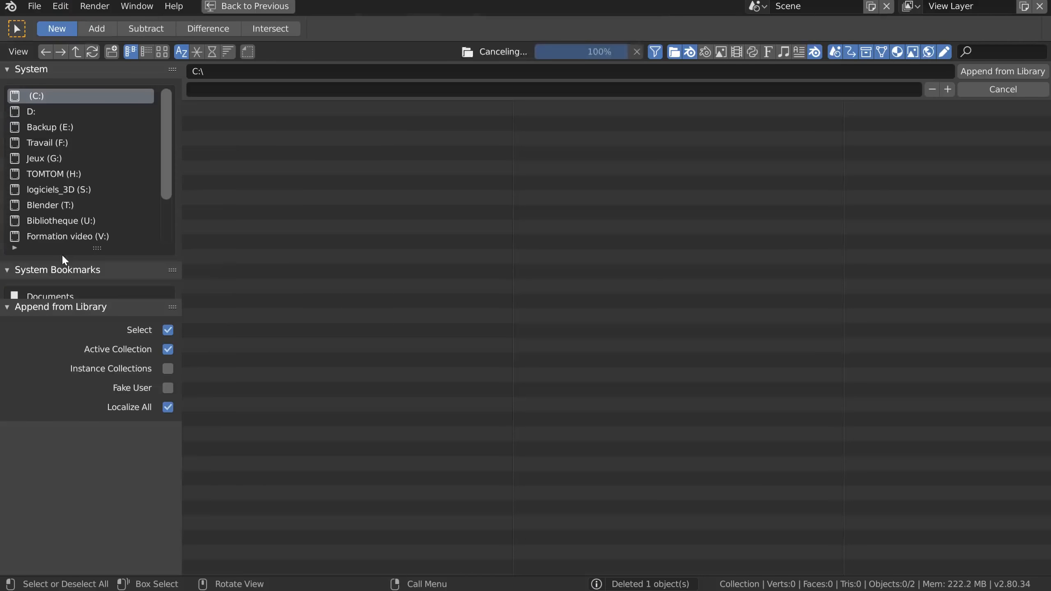
pyautogui.click(60, 143)
pyautogui.doubleClick(240, 152)
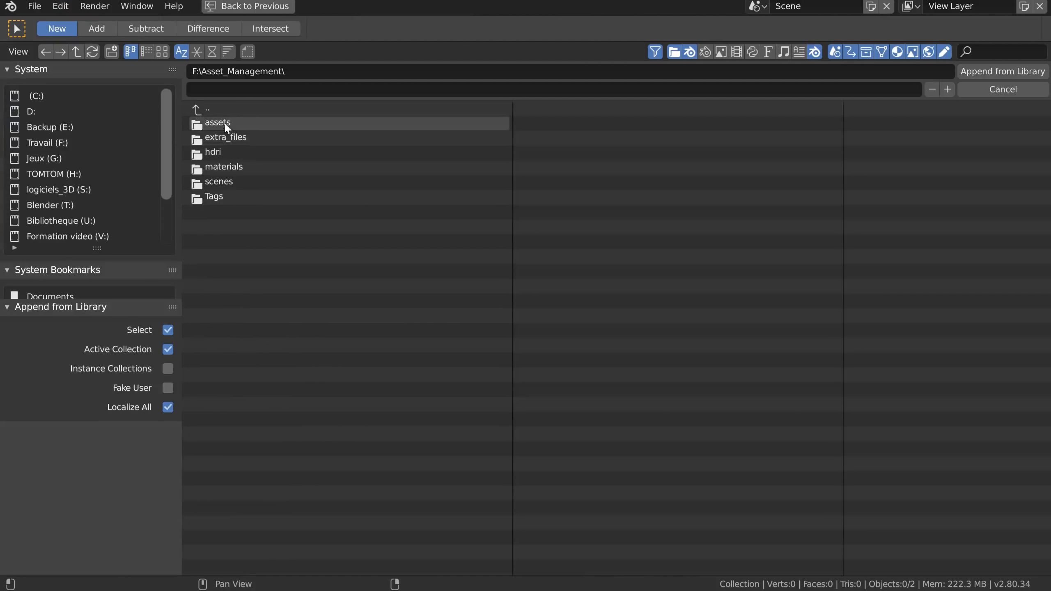
pyautogui.doubleClick(218, 181)
pyautogui.doubleClick(216, 121)
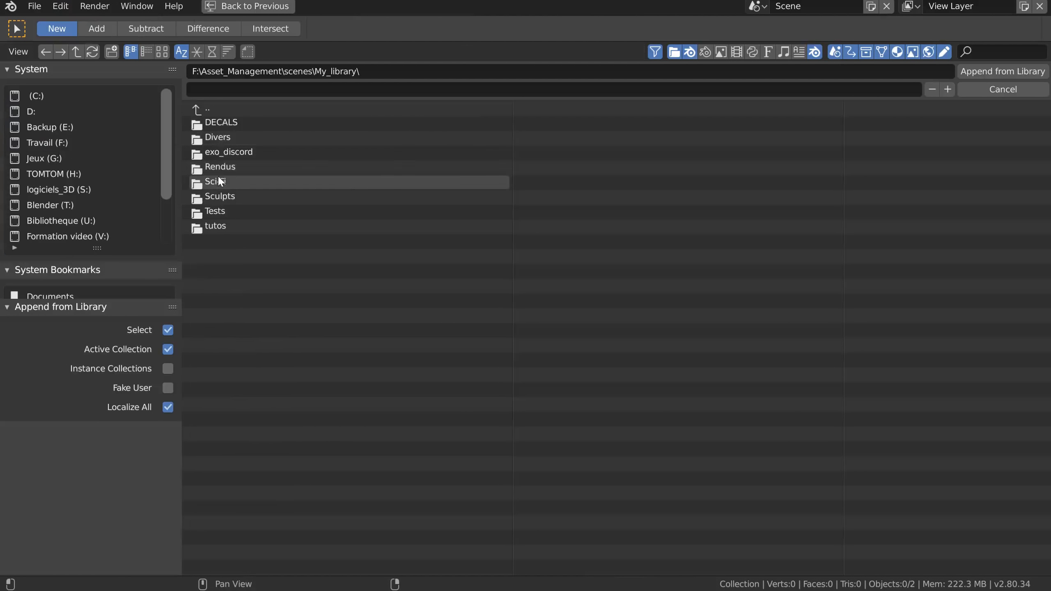
pyautogui.doubleClick(224, 198)
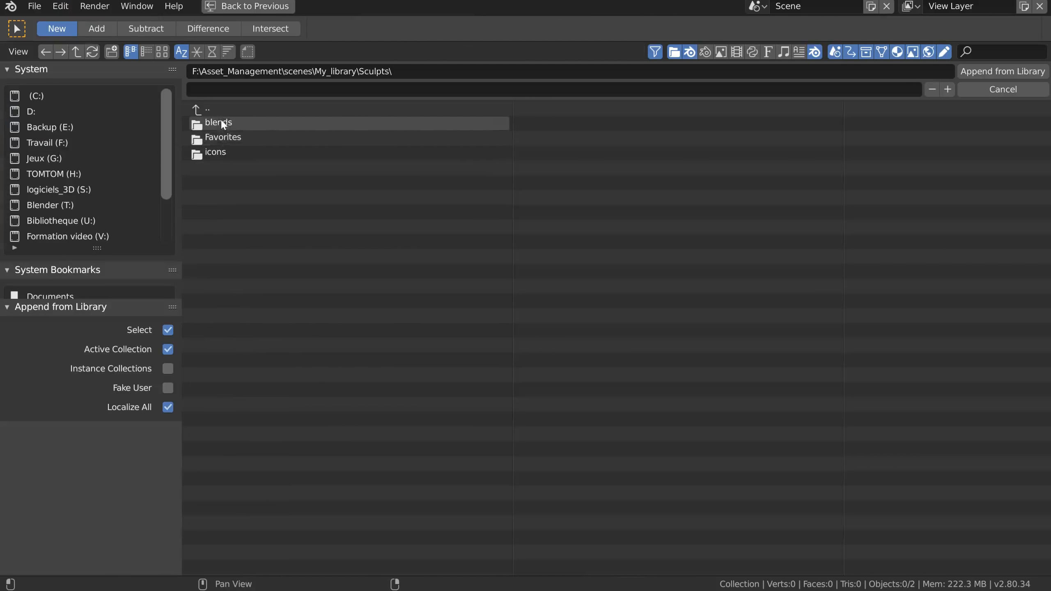
pyautogui.doubleClick(223, 124)
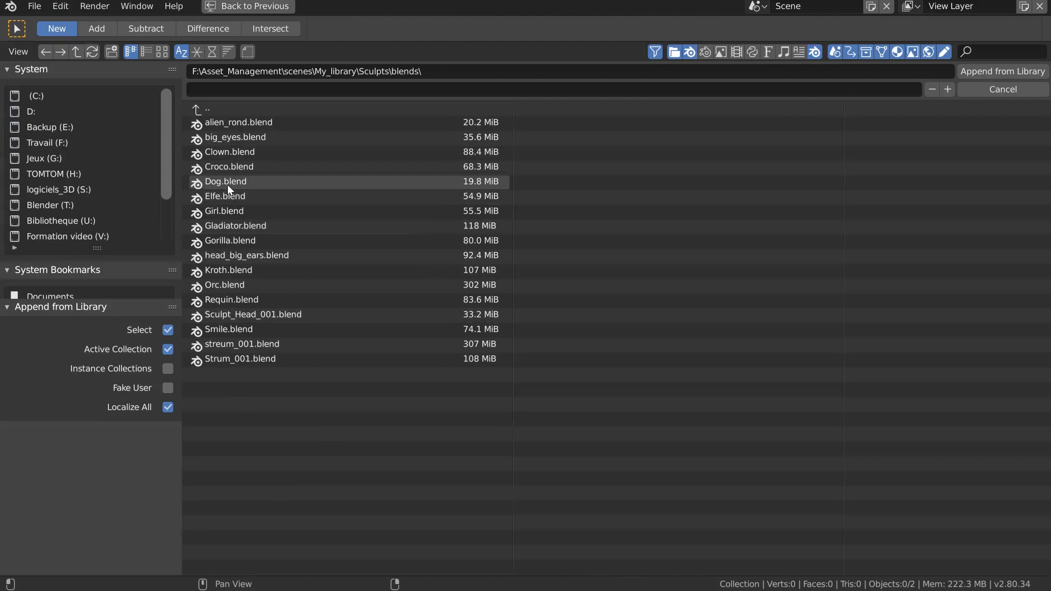
# Append the objects Sphere and Icosphere.007 from Croco.blend into the scene.
pyautogui.doubleClick(225, 166)
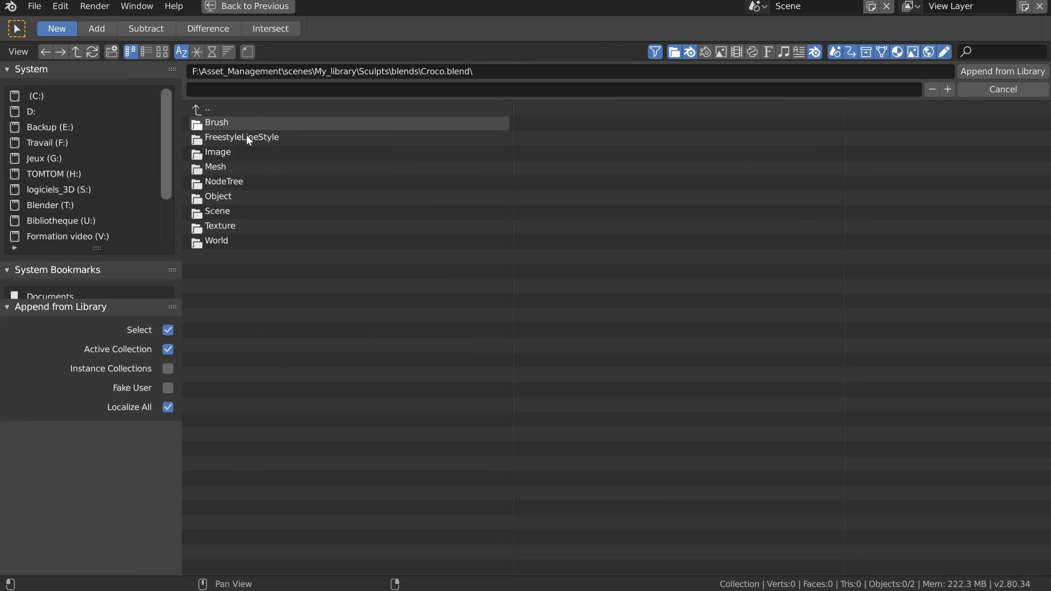
pyautogui.doubleClick(213, 197)
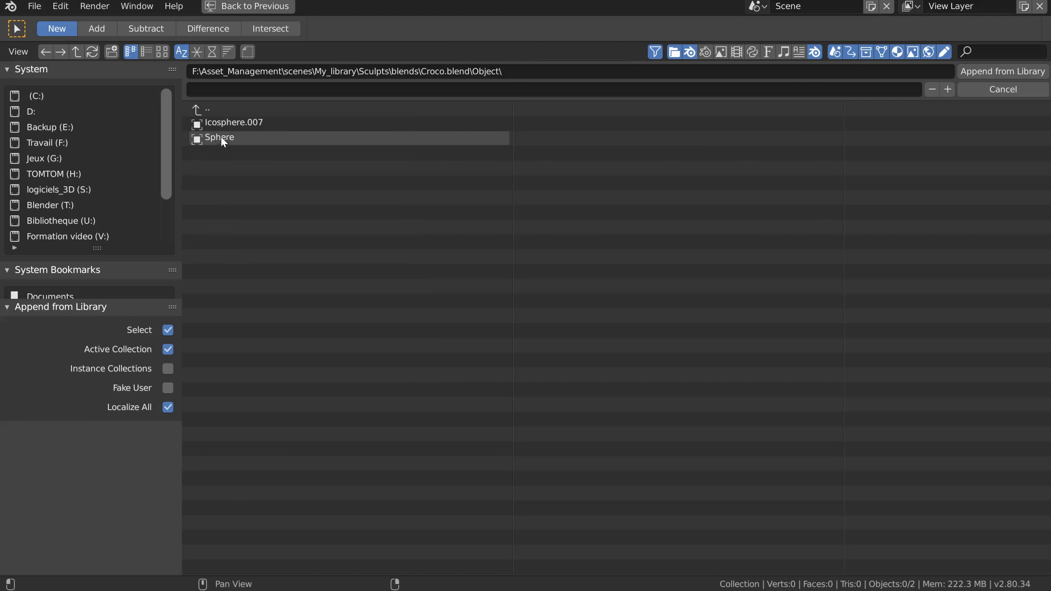
pyautogui.click(222, 139)
pyautogui.keyDown('shift'); pyautogui.click(222, 124); pyautogui.keyUp('shift')
pyautogui.click(1002, 71)
# Select the appended crocodile body and view the whole bust from the front.
pyautogui.scroll(-4, 519, 253)
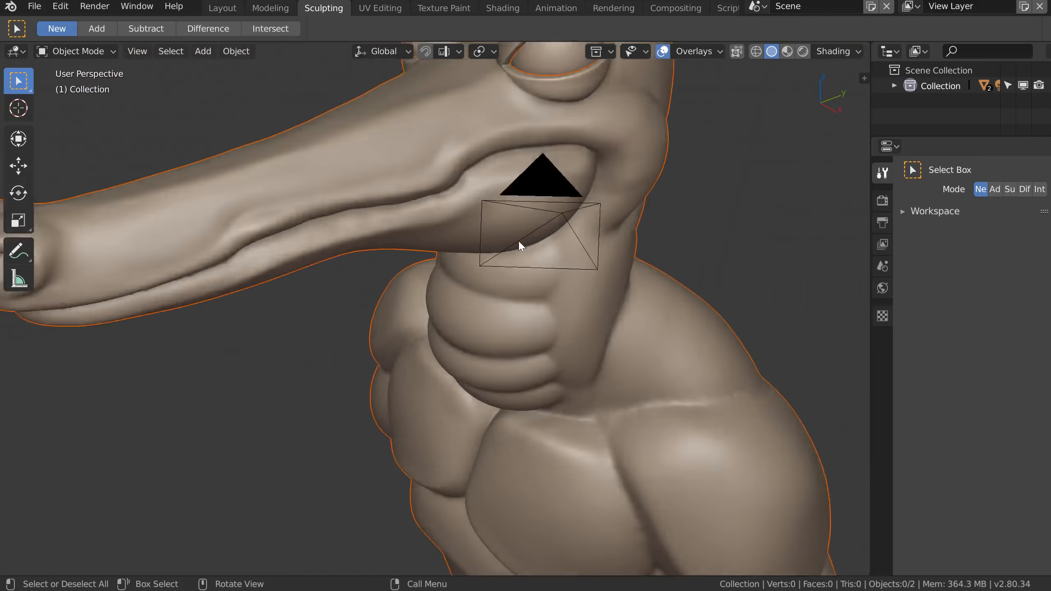
pyautogui.click(559, 215)
pyautogui.moveTo(559, 215); pyautogui.dragTo(492, 237, button='middle')
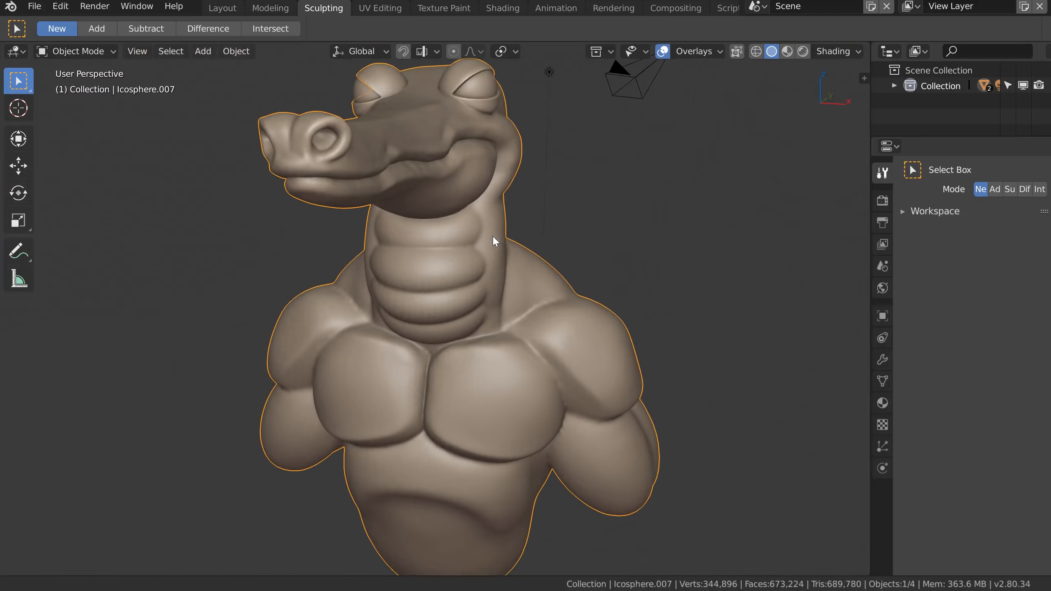
# Try the reddish clay sphere as the viewport MatCap on the crocodile sculpt.
pyautogui.click(840, 51)
pyautogui.click(823, 141)
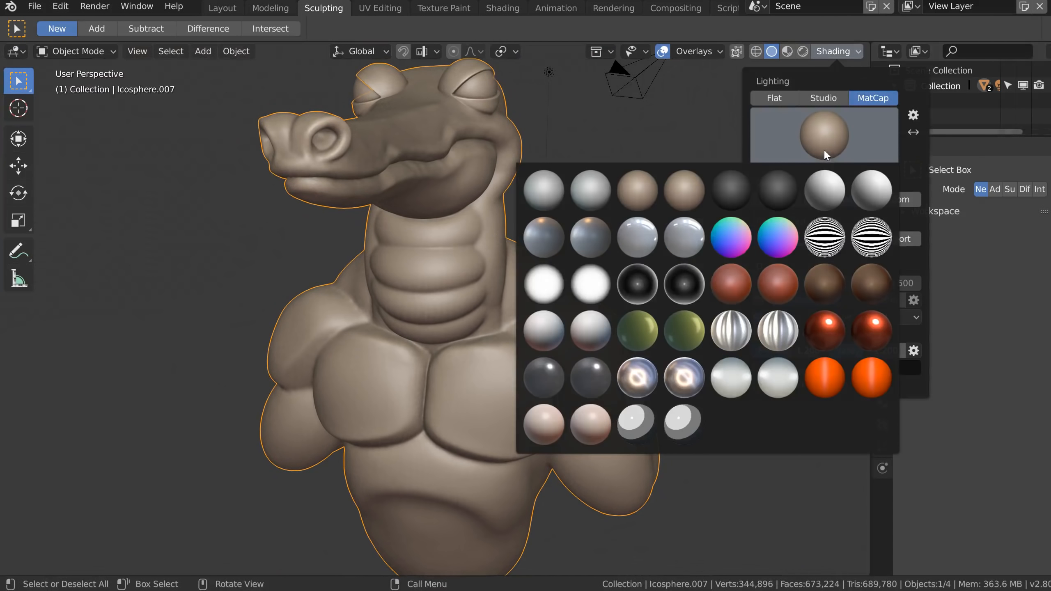
pyautogui.click(728, 284)
pyautogui.moveTo(510, 274)
pyautogui.mouseDown(button='middle')
pyautogui.moveTo(449, 273)
pyautogui.moveTo(468, 293)
pyautogui.mouseUp(button='middle')
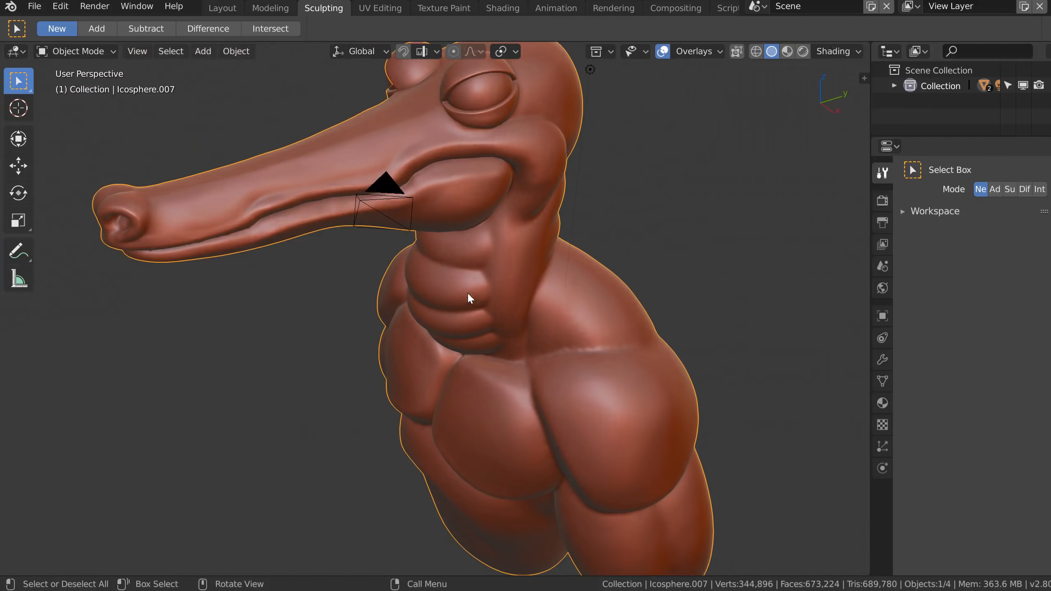
# Set the viewport MatCap to the light grey sphere, the first in the MatCap collection.
pyautogui.click(831, 48)
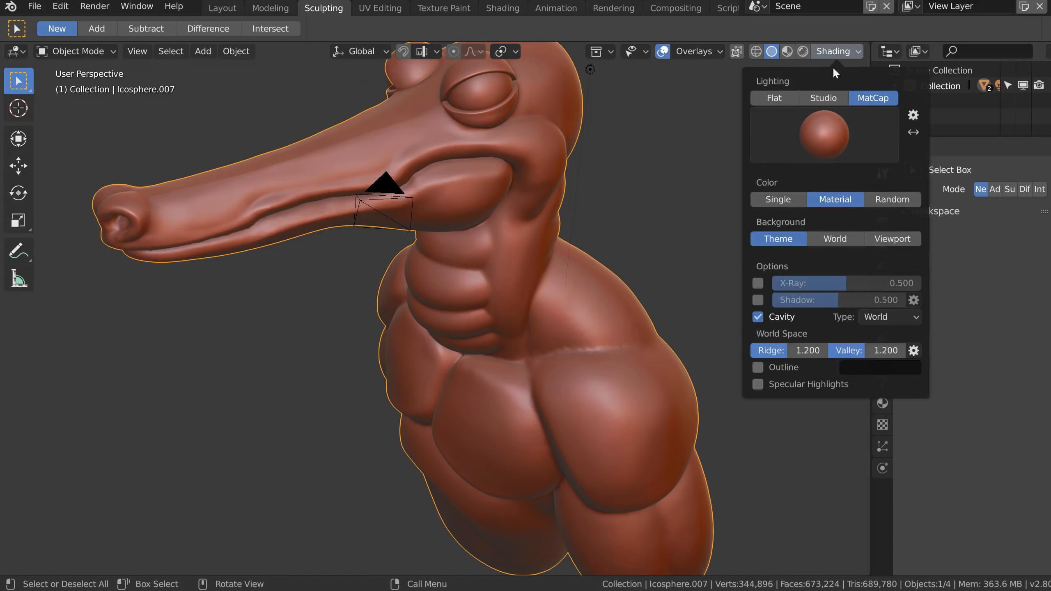
pyautogui.click(828, 141)
pyautogui.click(543, 191)
pyautogui.moveTo(543, 190)
pyautogui.mouseDown(button='middle')
pyautogui.moveTo(440, 237)
pyautogui.moveTo(530, 215)
pyautogui.moveTo(520, 223)
pyautogui.moveTo(569, 235)
pyautogui.moveTo(665, 219)
pyautogui.moveTo(578, 214)
pyautogui.moveTo(524, 241)
pyautogui.moveTo(548, 268)
pyautogui.moveTo(551, 199)
pyautogui.moveTo(392, 215)
pyautogui.moveTo(612, 211)
pyautogui.moveTo(500, 212)
pyautogui.moveTo(535, 208)
pyautogui.moveTo(421, 340)
pyautogui.mouseUp(button='middle')
pyautogui.scroll(-3, 578, 214)
# Compare the sculpt under the reddish clay MatCap once more and restore the light grey one.
pyautogui.click(823, 50)
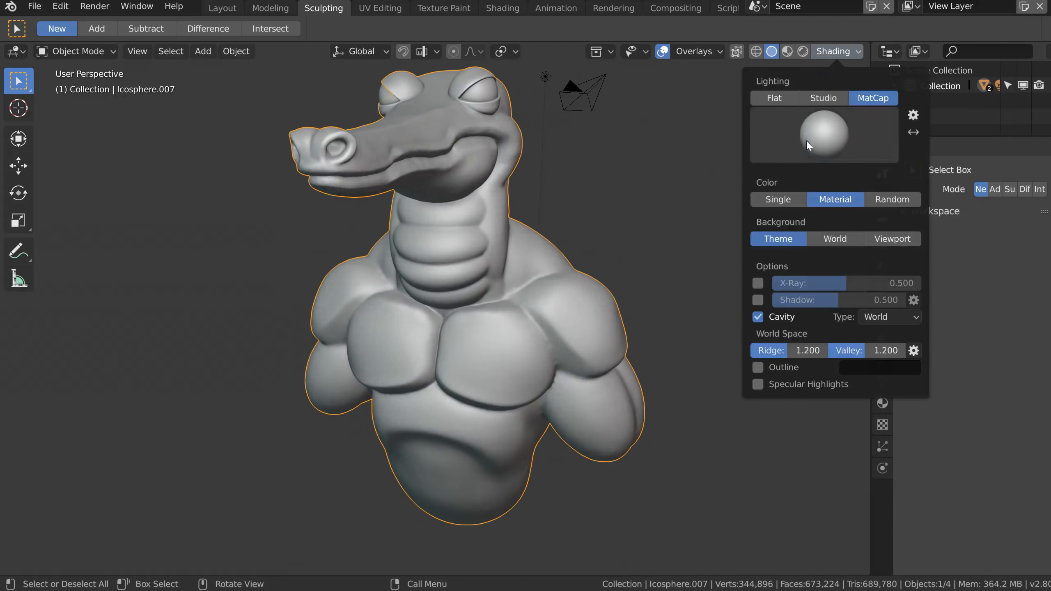
pyautogui.click(809, 138)
pyautogui.click(739, 281)
pyautogui.click(834, 139)
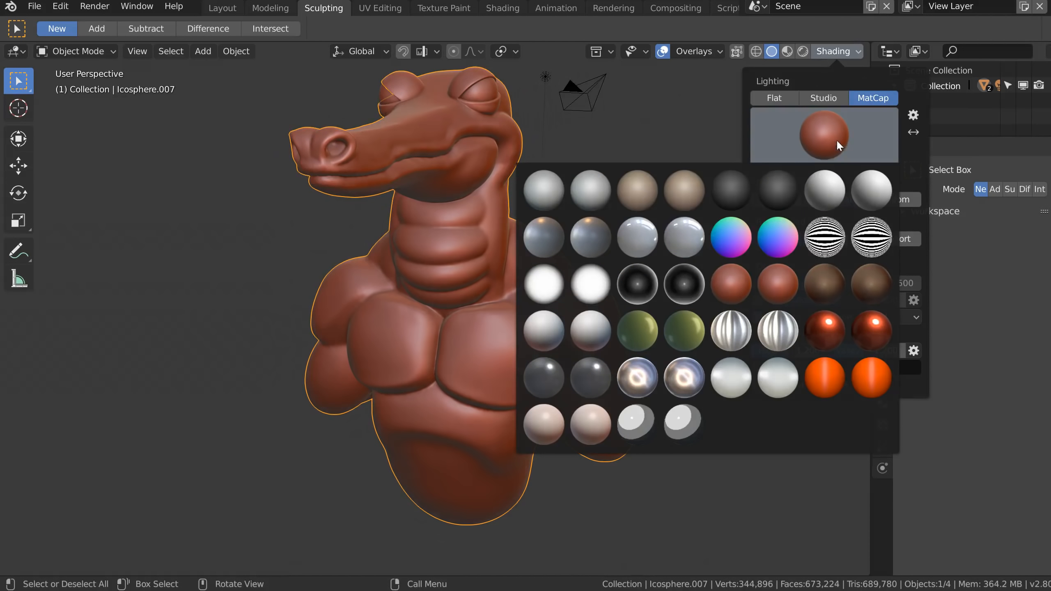
pyautogui.click(537, 198)
pyautogui.moveTo(393, 255); pyautogui.dragTo(445, 259, button='middle')
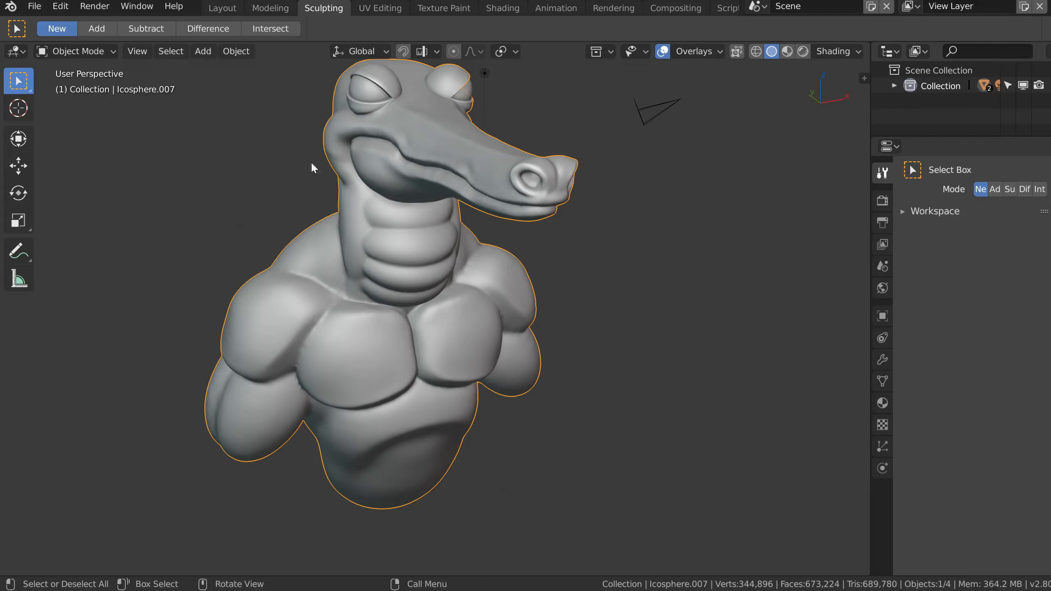
pyautogui.moveTo(368, 273); pyautogui.dragTo(481, 281, button='middle')
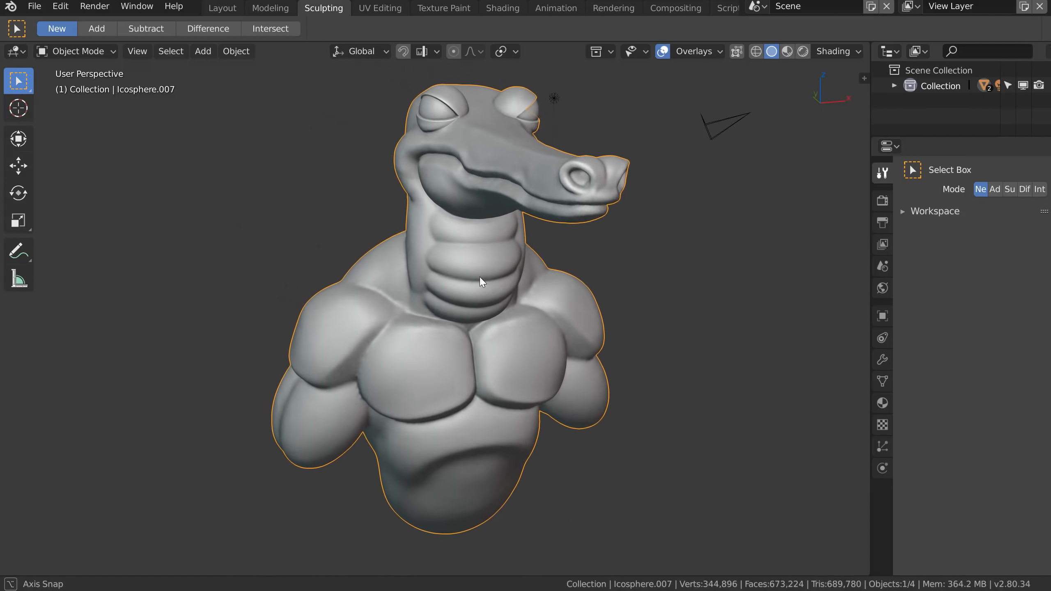
# Review the viewport's shading and overlay options and widen the Outliner and Properties column.
pyautogui.click(829, 50)
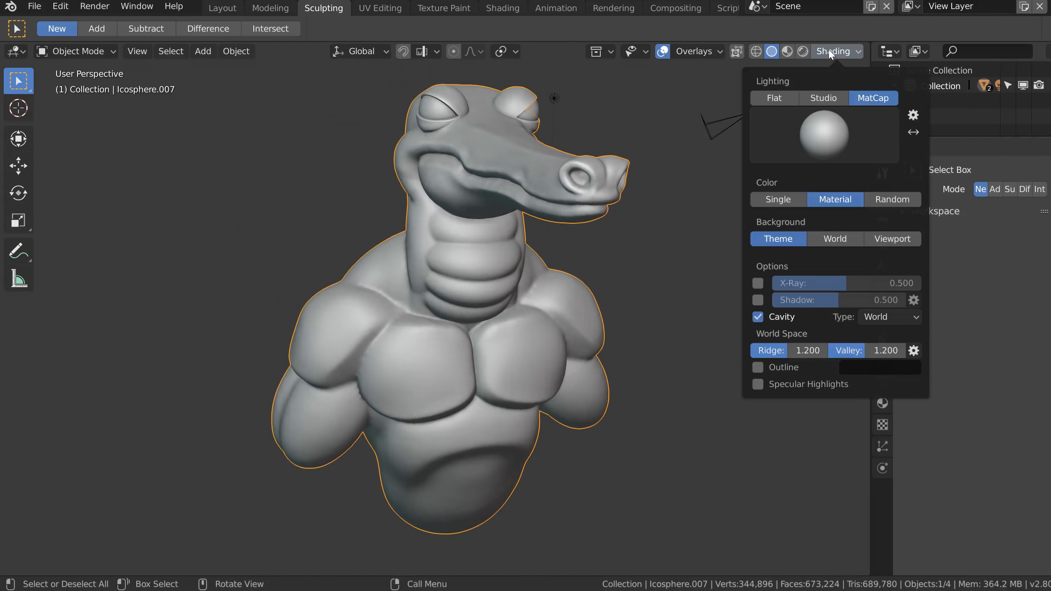
pyautogui.click(691, 51)
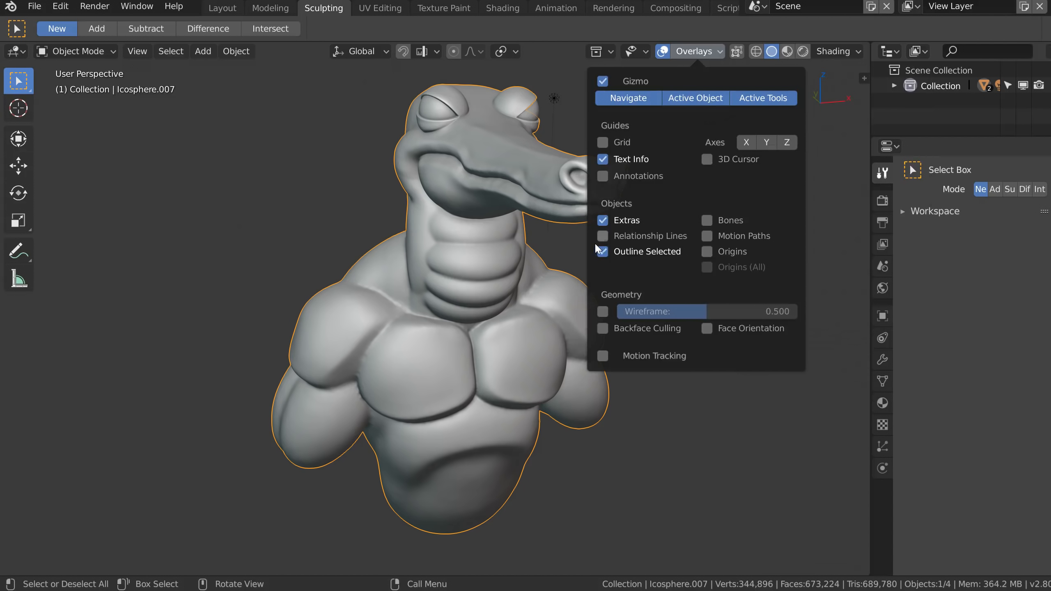
pyautogui.moveTo(424, 219); pyautogui.dragTo(483, 220, button='middle')
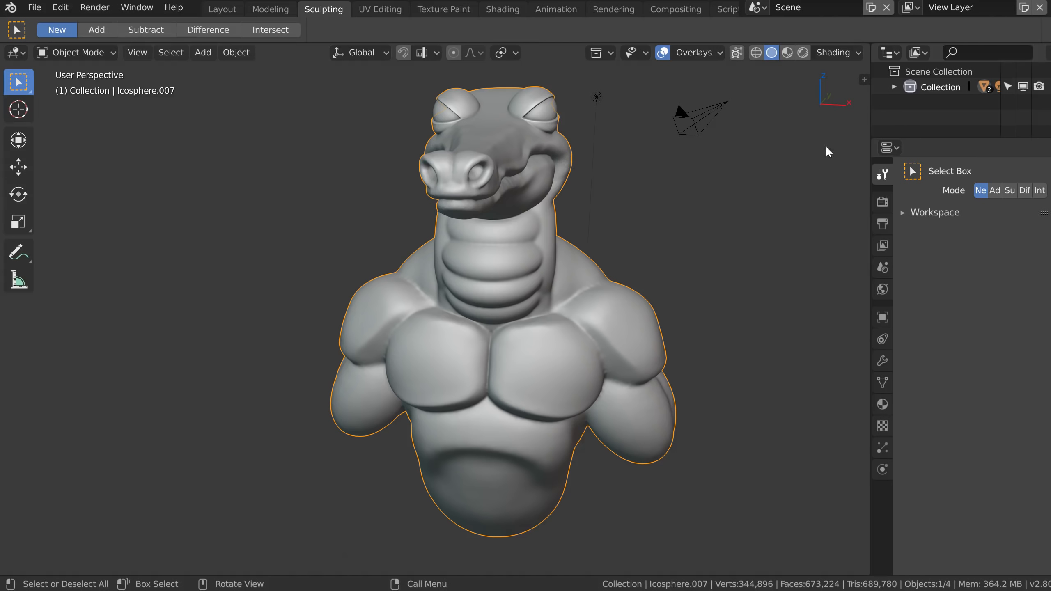
pyautogui.moveTo(871, 113); pyautogui.dragTo(833, 103)
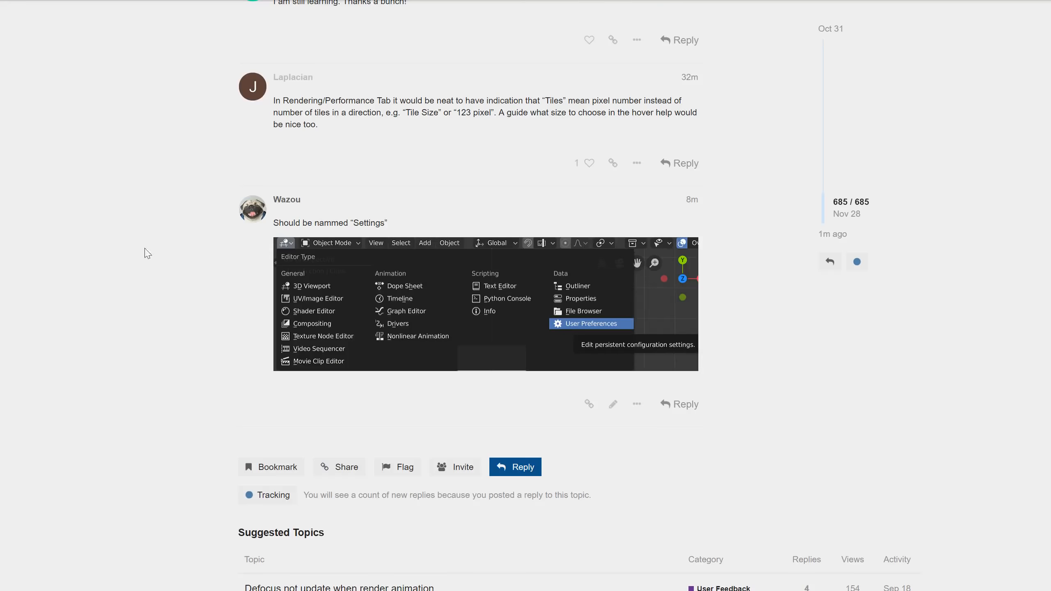
# Switch to the web browser and read the latest replies in the Blender interface feedback forum thread.
pyautogui.scroll(8, 408, 250)
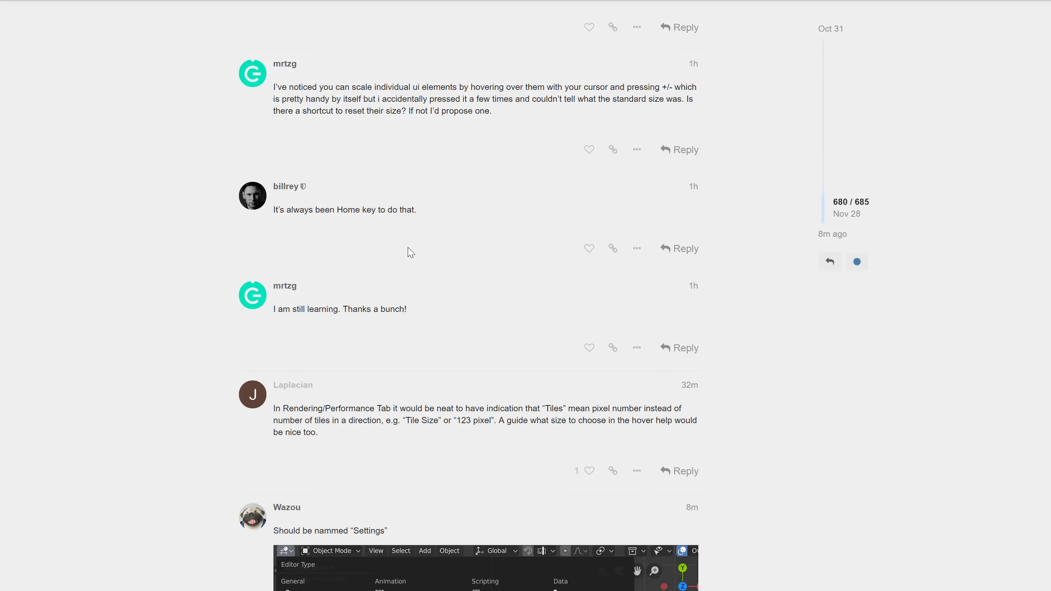
pyautogui.scroll(-8, 412, 241)
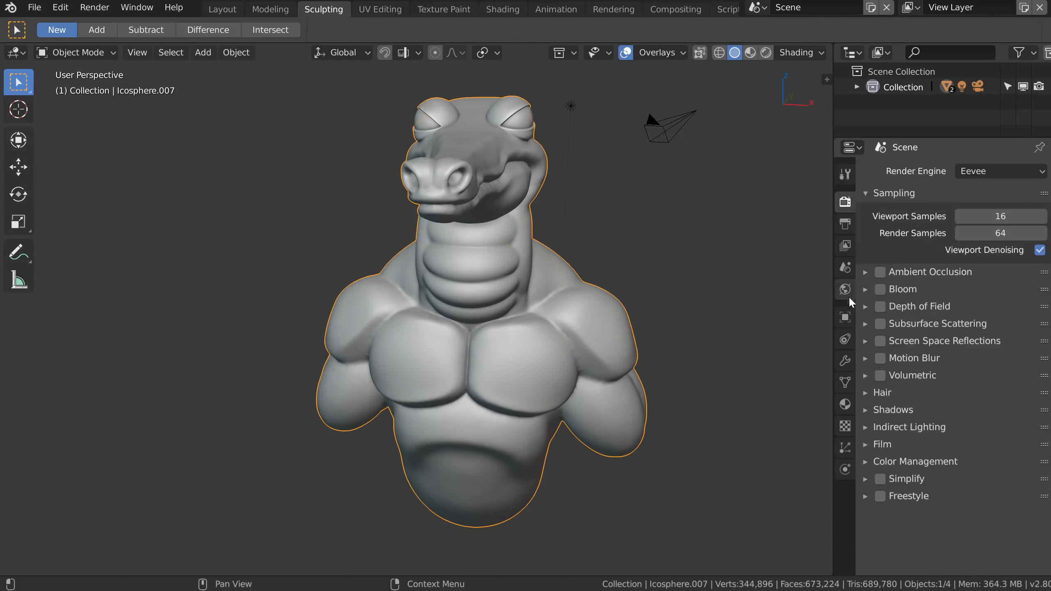
# Switch back to Blender and inspect the Ambient Occlusion render settings and the tool settings' Workspace section.
pyautogui.click(865, 272)
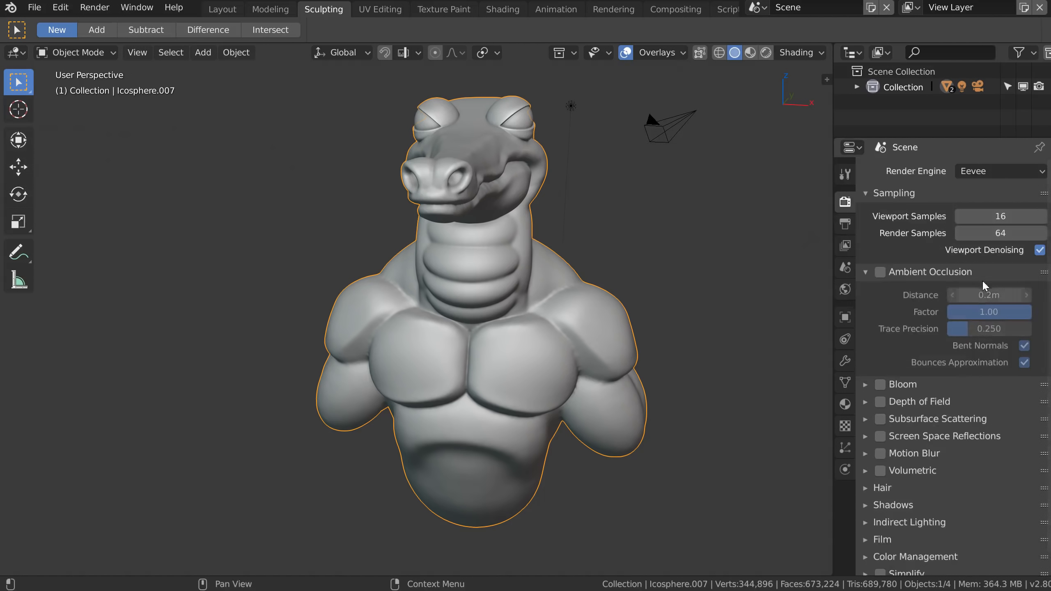
pyautogui.click(844, 175)
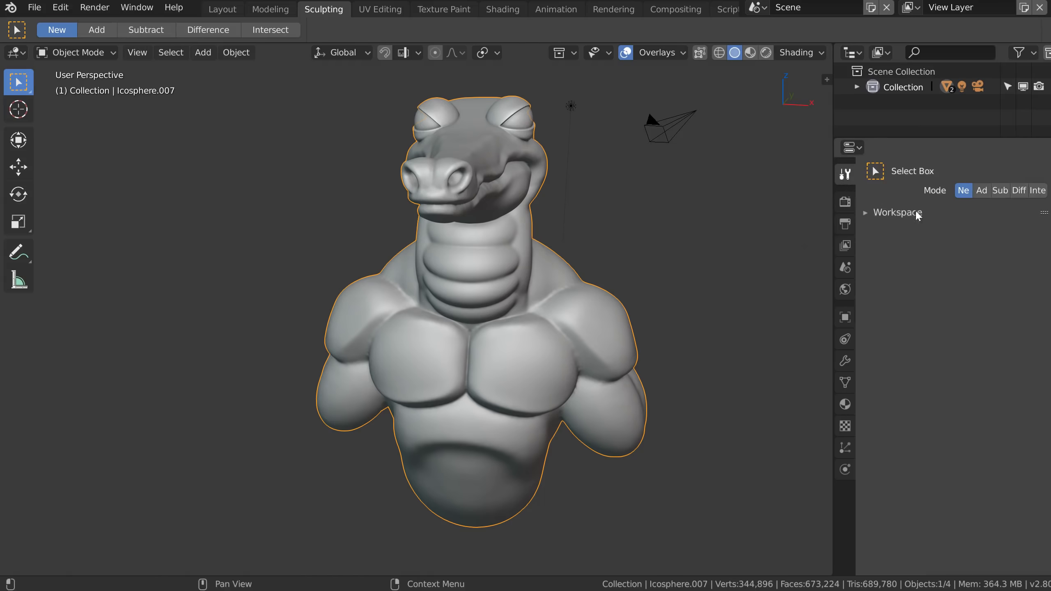
pyautogui.click(890, 212)
pyautogui.click(890, 212)
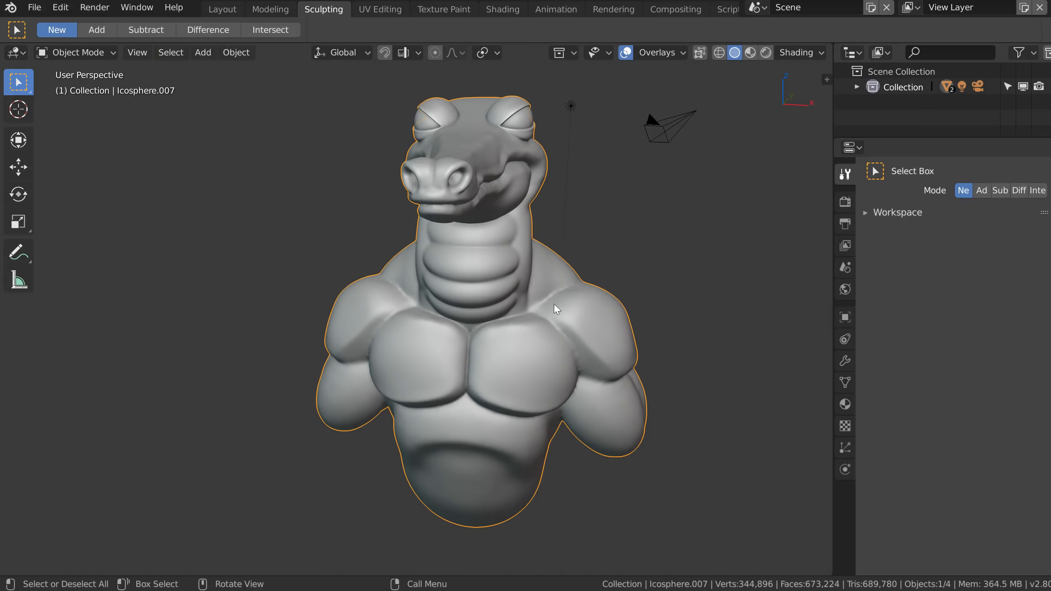
# Switch the crocodile body to Sculpt Mode and enable Dyntopo, expanding its settings in the Properties editor.
pyautogui.click(75, 53)
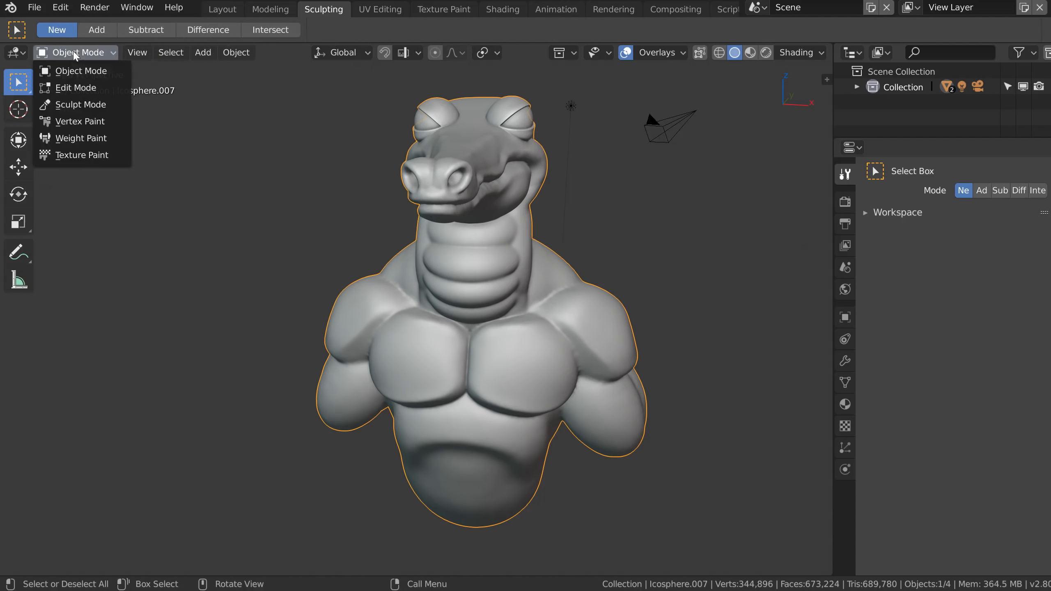
pyautogui.click(75, 106)
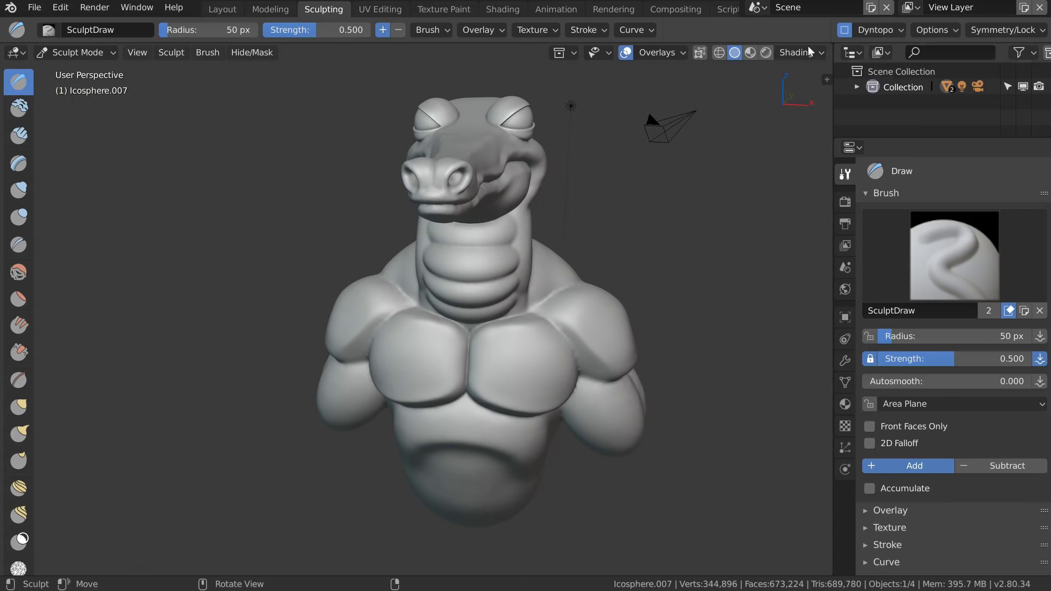
pyautogui.click(876, 29)
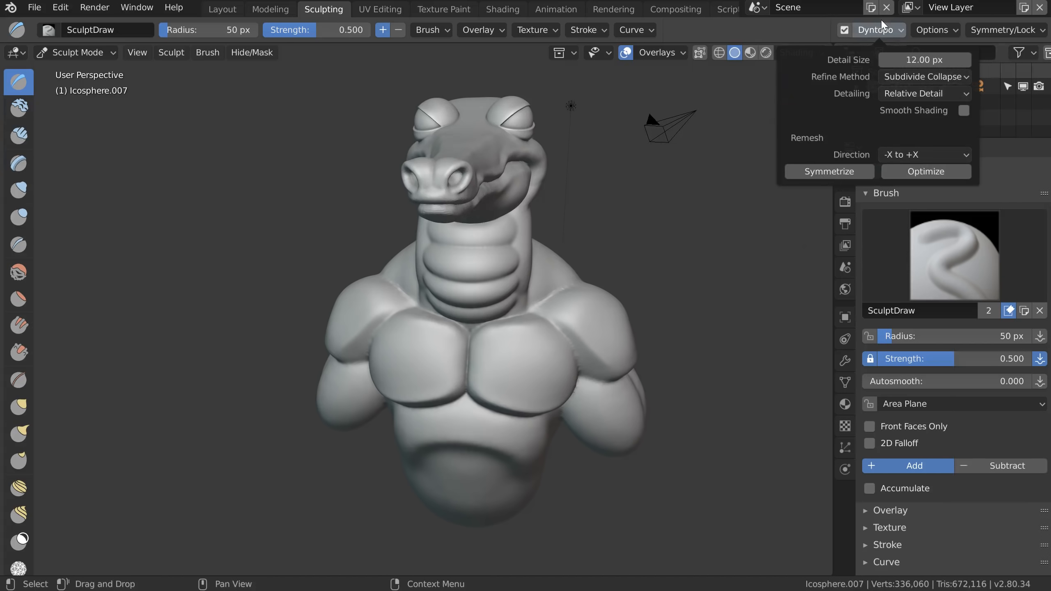
pyautogui.scroll(-3, 936, 335)
pyautogui.click(864, 517)
pyautogui.scroll(-4, 947, 427)
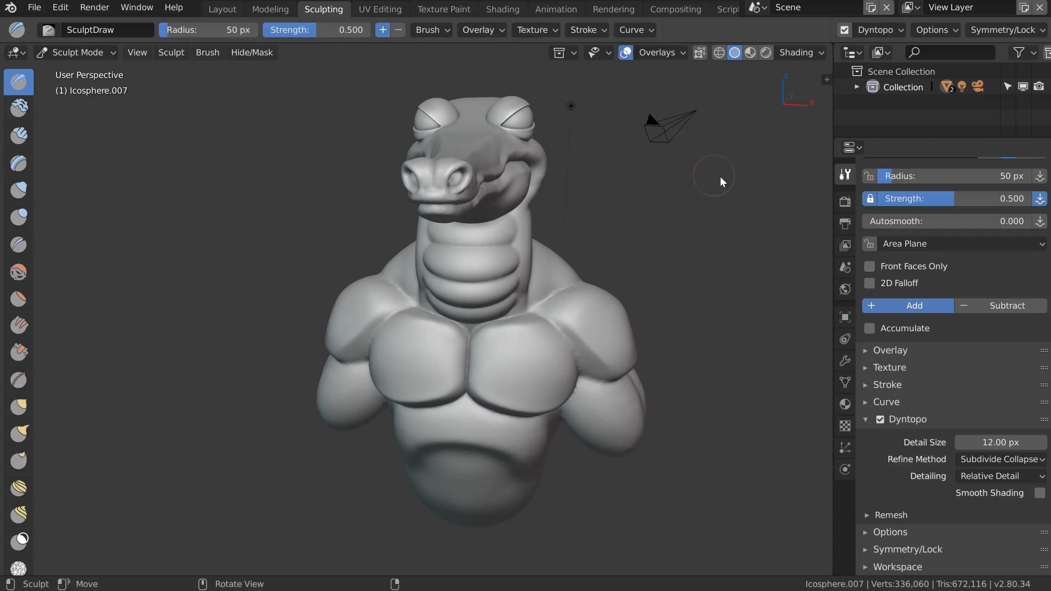
# Set the SculptDraw brush radius to 167 px and its strength to 0.427.
pyautogui.press('f')
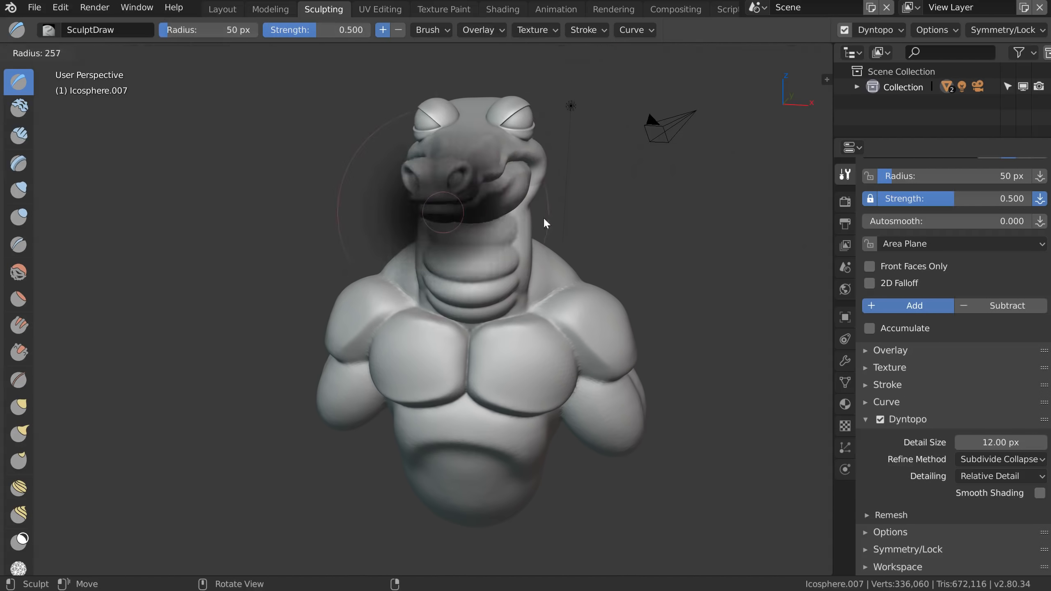
pyautogui.click(496, 204)
pyautogui.hotkey('shift', 'f')
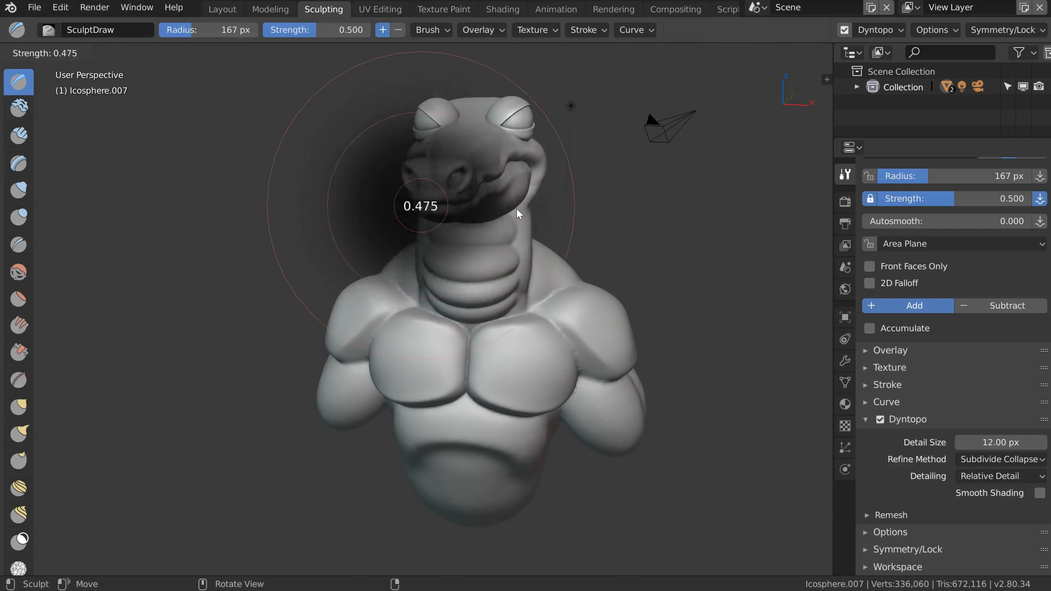
pyautogui.click(542, 216)
pyautogui.hotkey('shift', 'f')
pyautogui.click(440, 188)
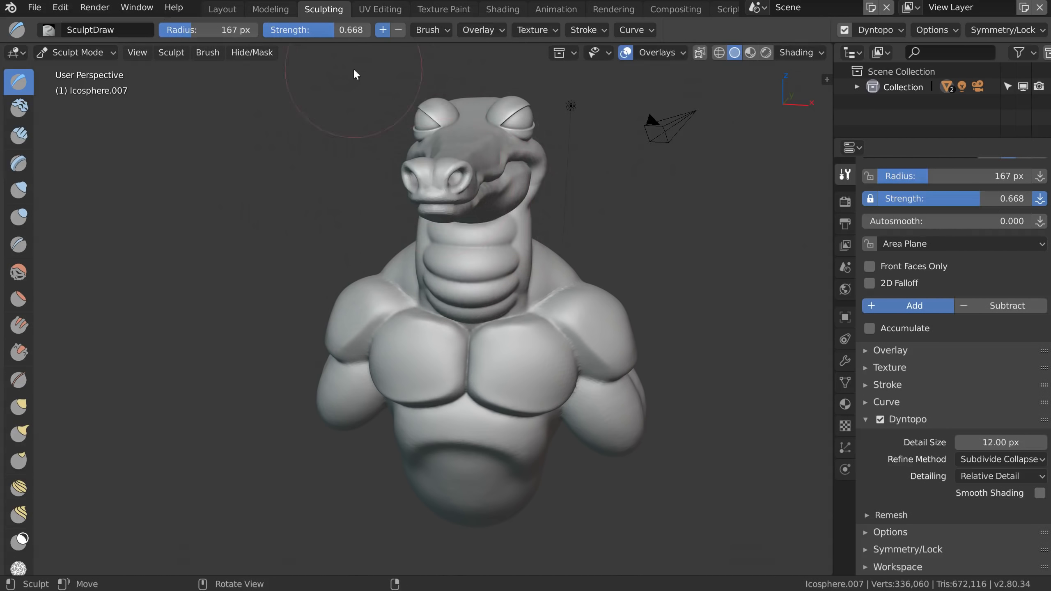
pyautogui.hotkey('shift', 'f')
pyautogui.click(466, 181)
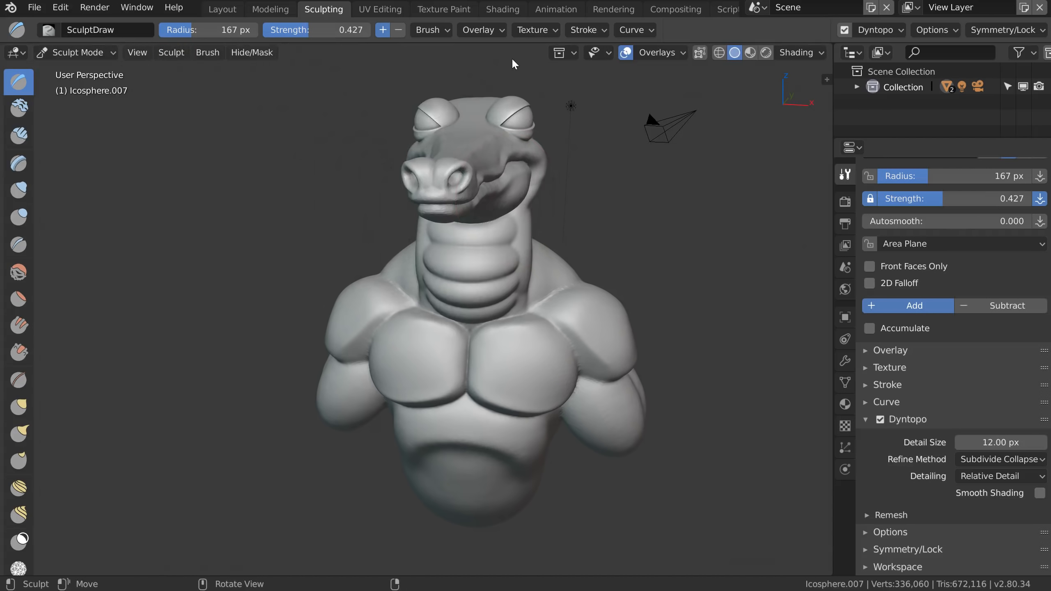
# Capture a screenshot of the viewport area during the brush strength adjustment, and set the strength to 0.760.
pyautogui.hotkey('shift', 'f')
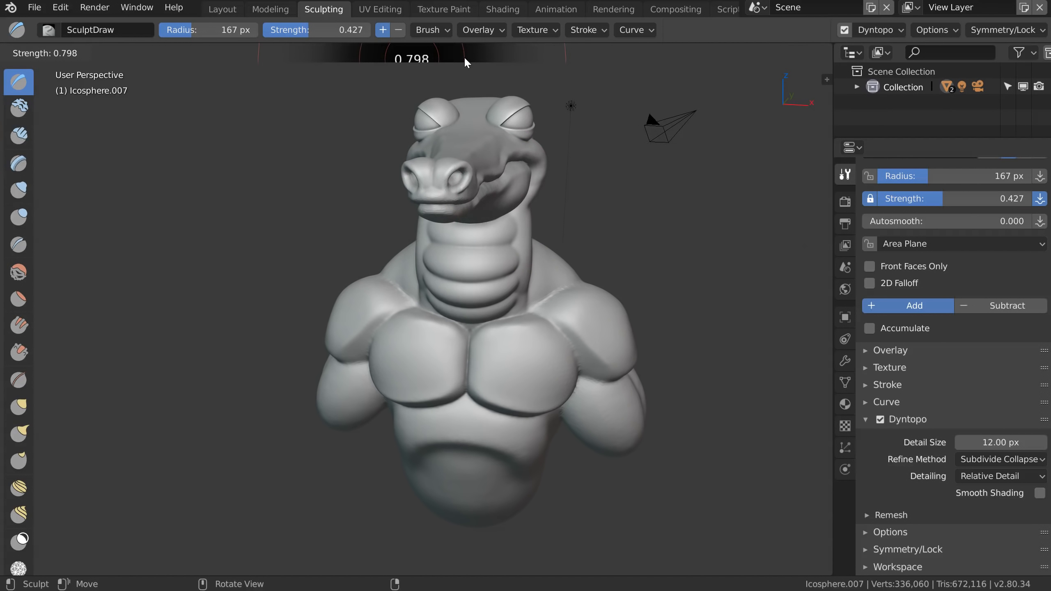
pyautogui.press('ctrl+Print')
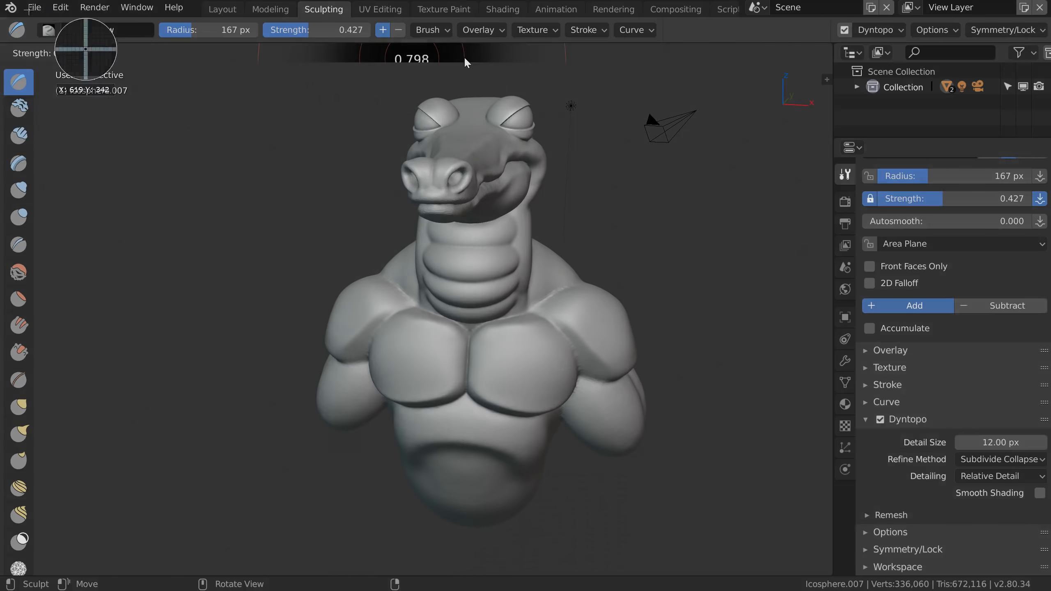
pyautogui.moveTo(2, 4); pyautogui.dragTo(833, 244)
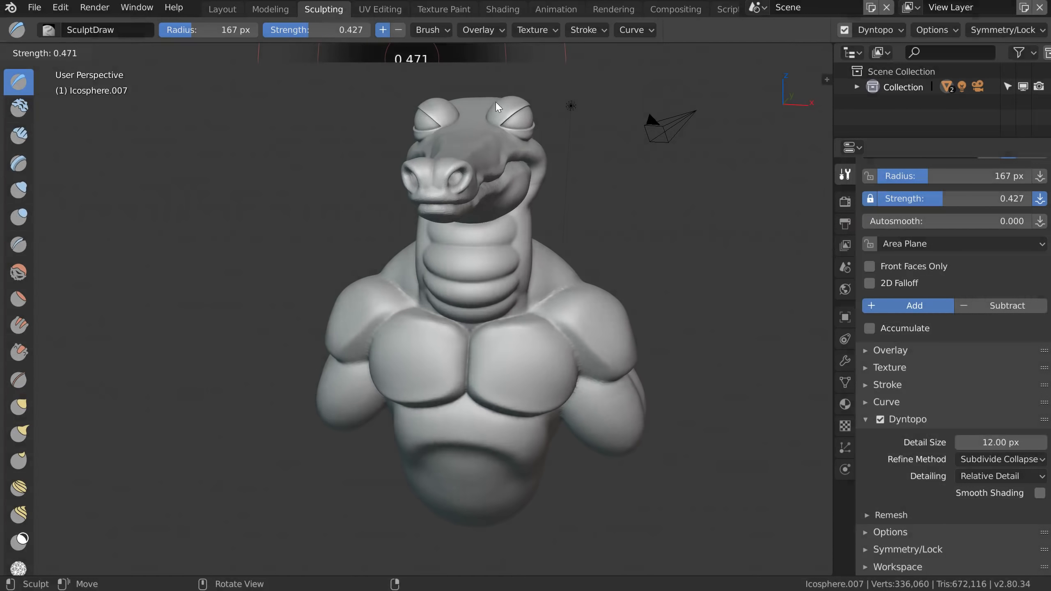
pyautogui.click(469, 50)
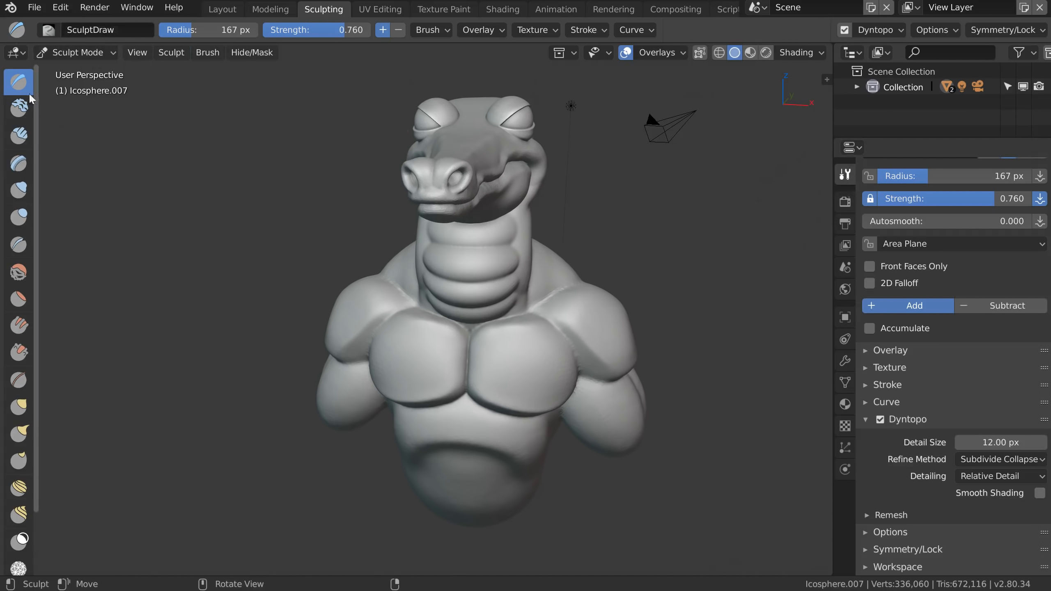
# Return the crocodile body to Object Mode and inspect the shadow settings of the viewport shading.
pyautogui.click(62, 52)
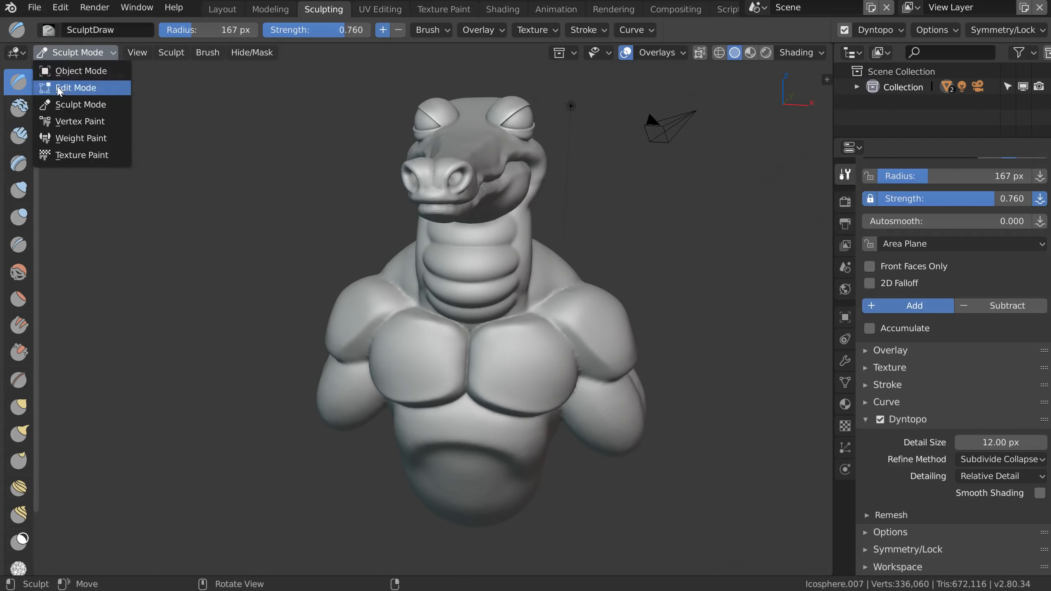
pyautogui.click(57, 72)
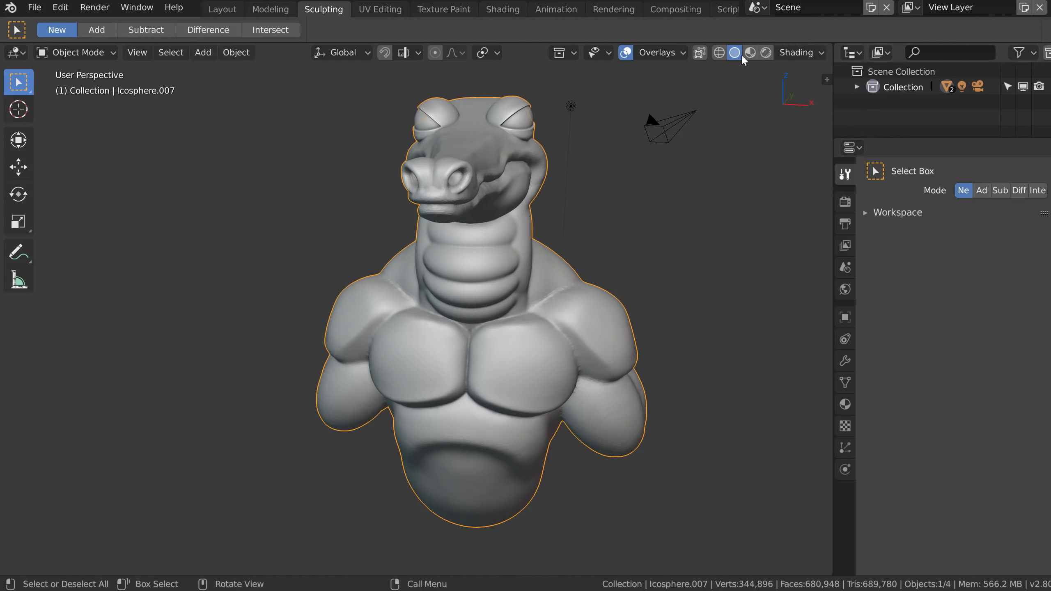
pyautogui.click(822, 53)
pyautogui.click(876, 300)
pyautogui.click(796, 54)
pyautogui.click(877, 301)
# Sketch a two-row field layout beside the crocodile with the Annotate tool, using the World Space cavity options as reference.
pyautogui.click(18, 252)
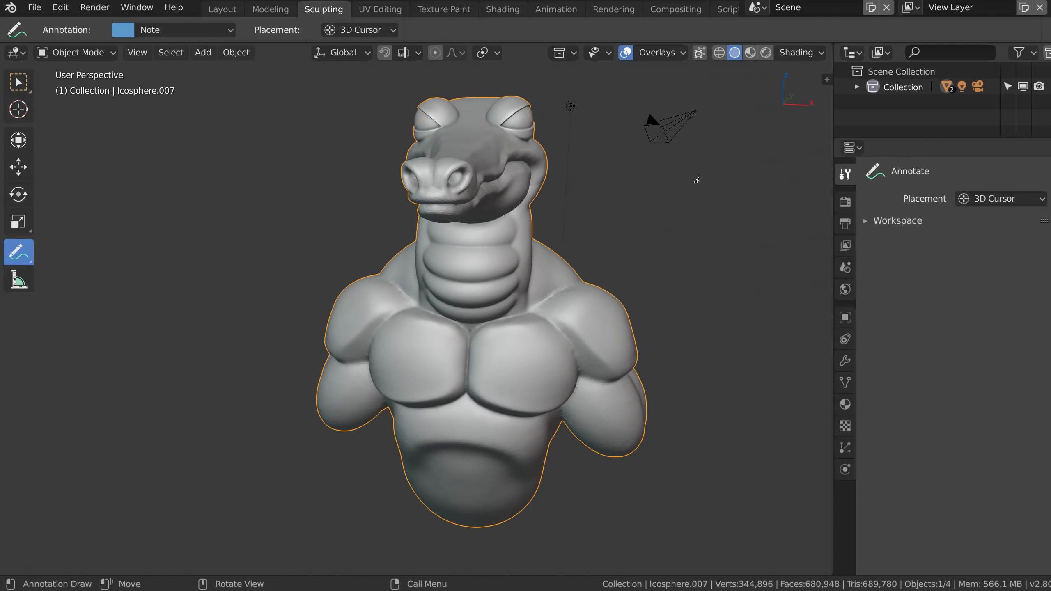
pyautogui.moveTo(632, 179); pyautogui.dragTo(633, 236)
pyautogui.moveTo(663, 212); pyautogui.dragTo(662, 250)
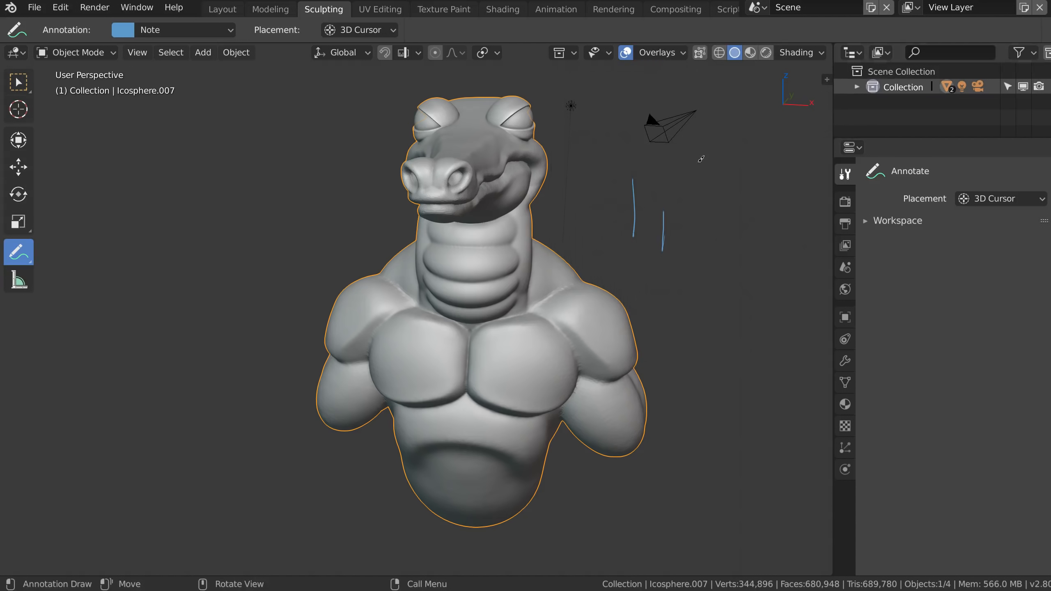
pyautogui.keyDown('ctrl'); pyautogui.moveTo(662, 203); pyautogui.dragTo(663, 275, button='right'); pyautogui.keyUp('ctrl')
pyautogui.moveTo(633, 179); pyautogui.dragTo(758, 173)
pyautogui.moveTo(635, 205); pyautogui.dragTo(744, 203)
pyautogui.moveTo(639, 234); pyautogui.dragTo(748, 226)
pyautogui.moveTo(737, 176)
pyautogui.mouseDown()
pyautogui.moveTo(745, 224)
pyautogui.moveTo(775, 174)
pyautogui.moveTo(769, 224)
pyautogui.moveTo(764, 181)
pyautogui.moveTo(750, 206)
pyautogui.mouseUp()
pyautogui.click(822, 53)
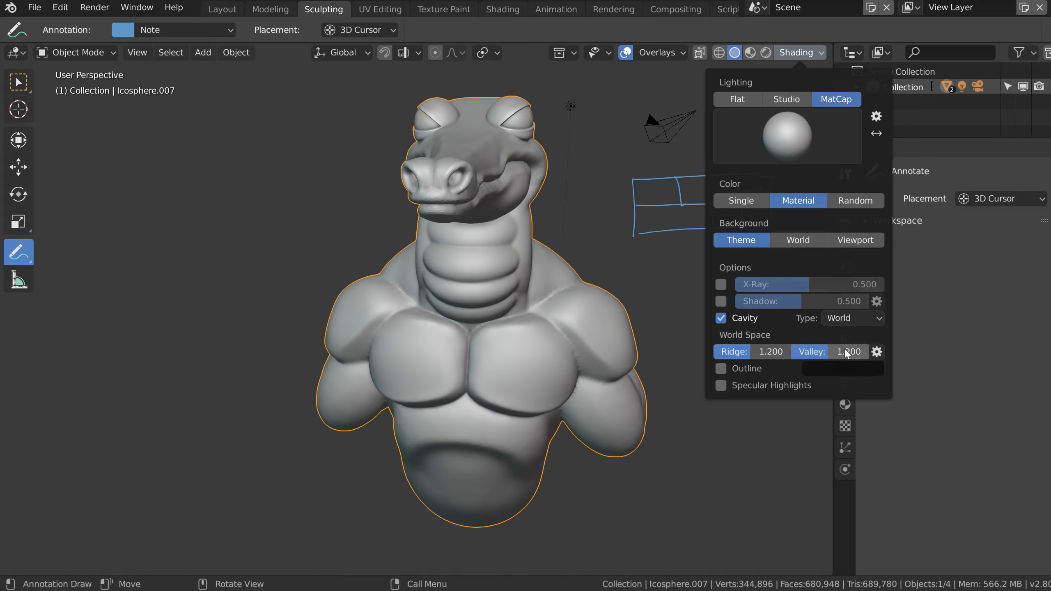
pyautogui.click(877, 352)
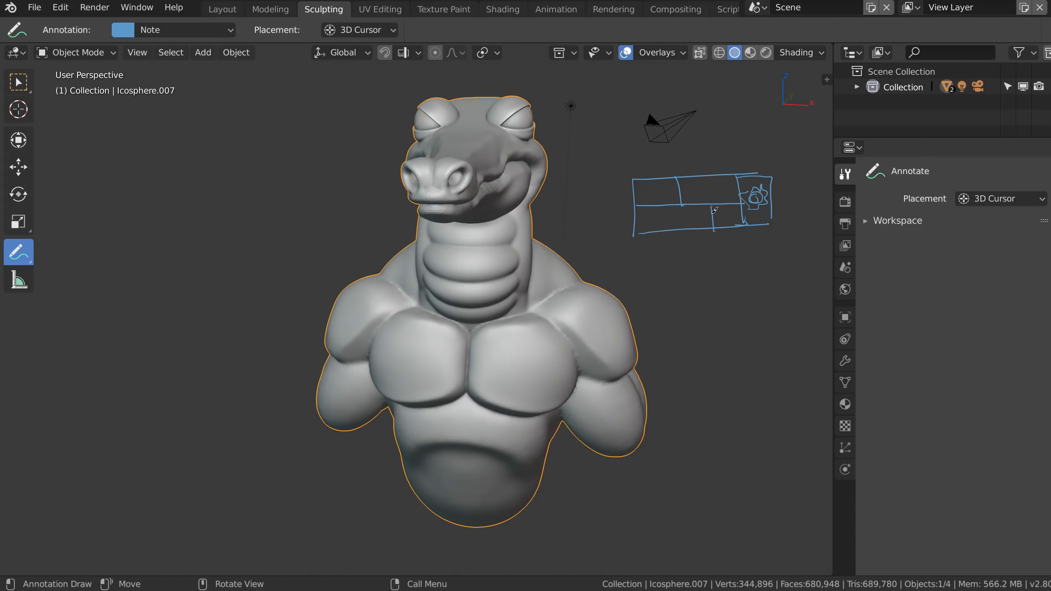
# Add a second annotation layer alongside the existing Note layer.
pyautogui.moveTo(591, 257)
pyautogui.mouseDown(button='middle')
pyautogui.moveTo(580, 261)
pyautogui.moveTo(633, 260)
pyautogui.moveTo(597, 259)
pyautogui.mouseUp(button='middle')
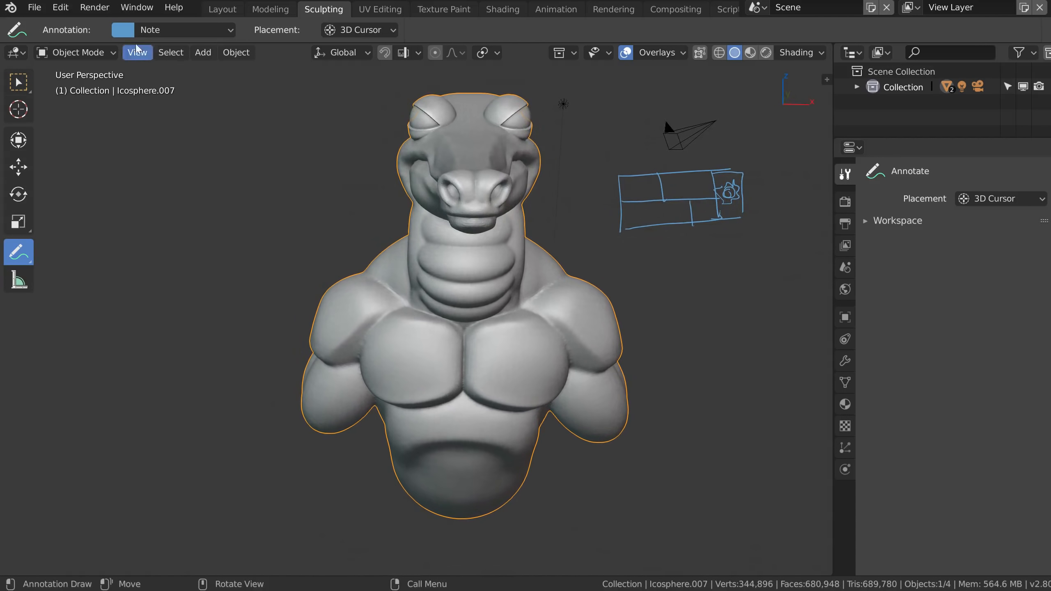
pyautogui.click(132, 28)
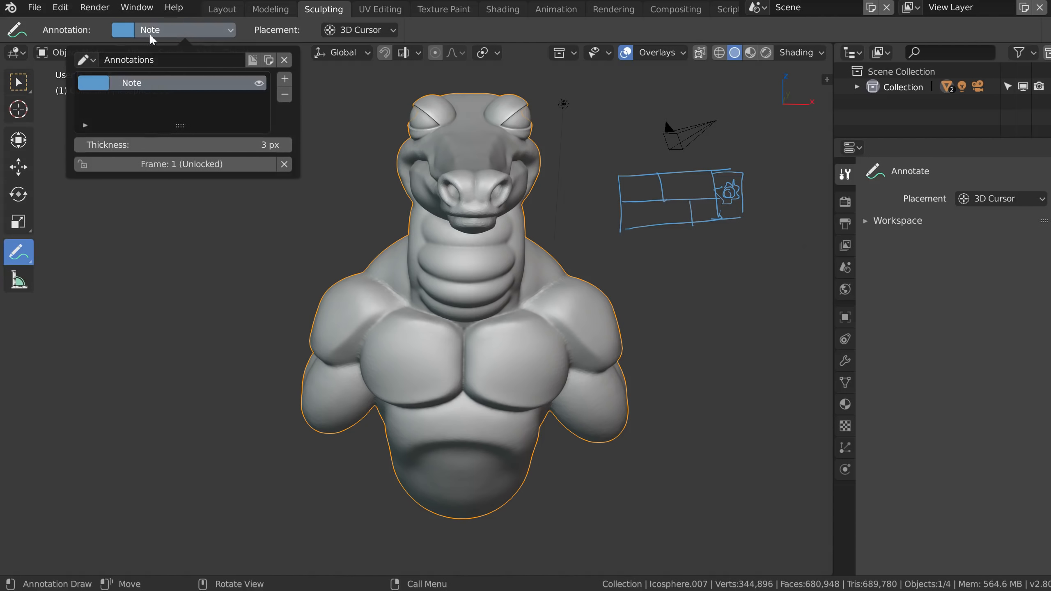
pyautogui.click(284, 79)
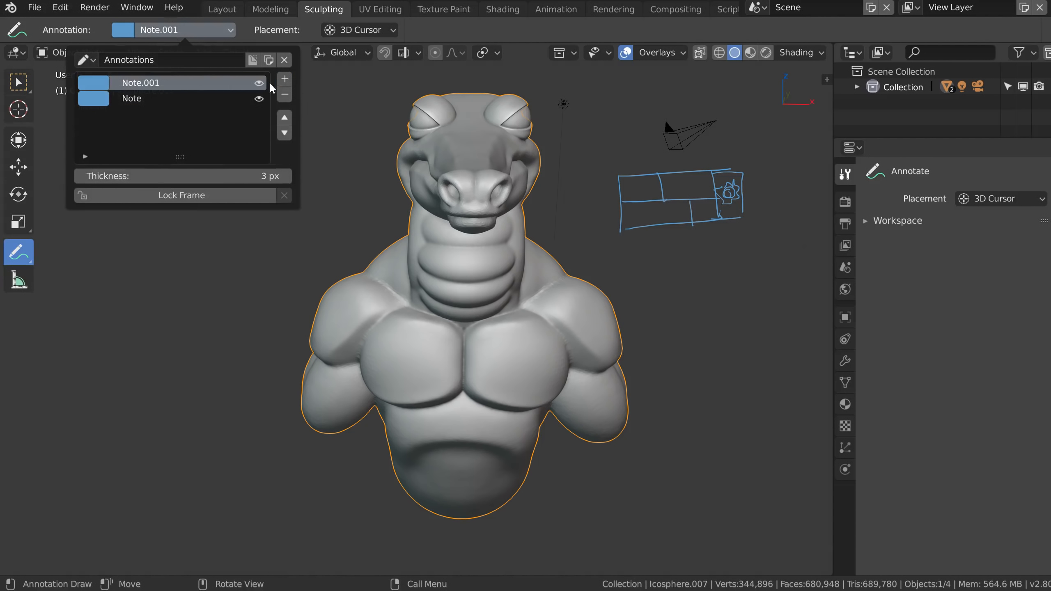
# Change the color of the original Note annotation layer to pink and make that layer active.
pyautogui.click(93, 98)
pyautogui.click(175, 221)
pyautogui.click(94, 83)
pyautogui.click(94, 81)
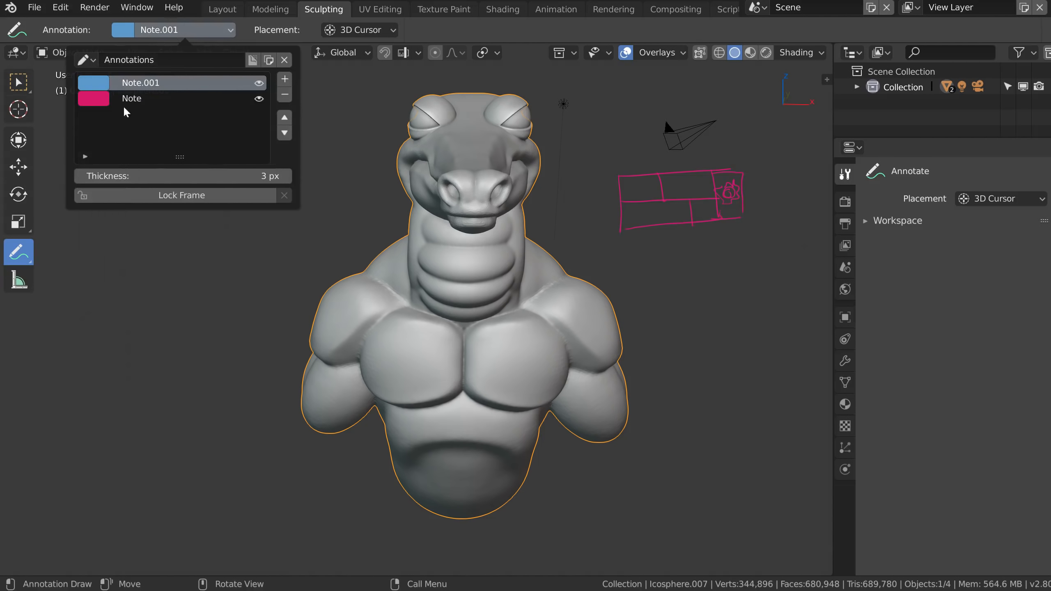
pyautogui.click(88, 100)
pyautogui.click(190, 99)
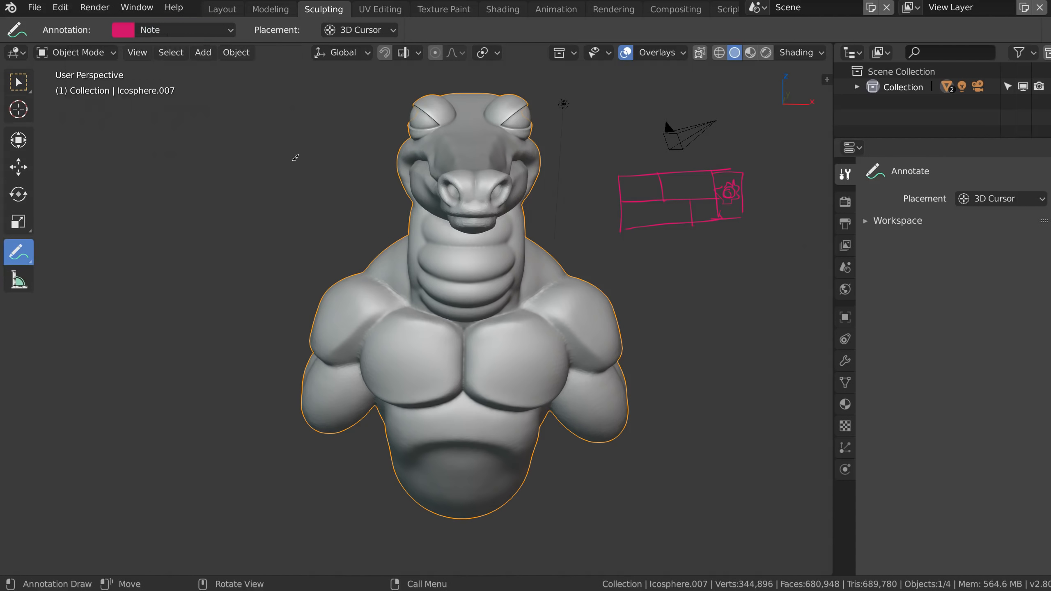
# Draw a curled freehand annotation below the pink sketch on the Note.001 layer.
pyautogui.click(168, 30)
pyautogui.click(164, 86)
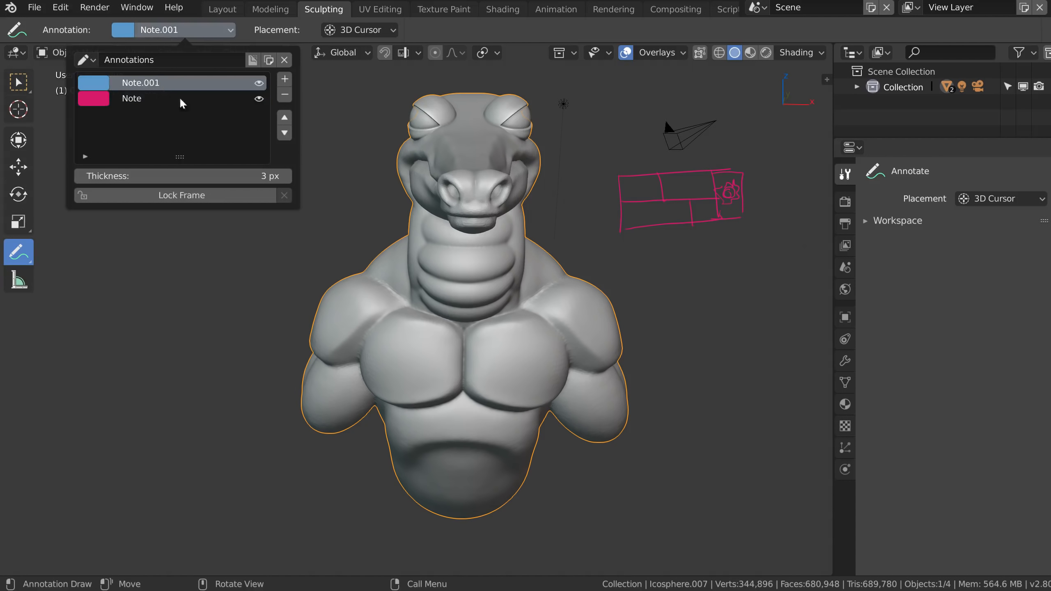
pyautogui.moveTo(625, 253)
pyautogui.mouseDown()
pyautogui.moveTo(637, 300)
pyautogui.moveTo(701, 286)
pyautogui.mouseUp()
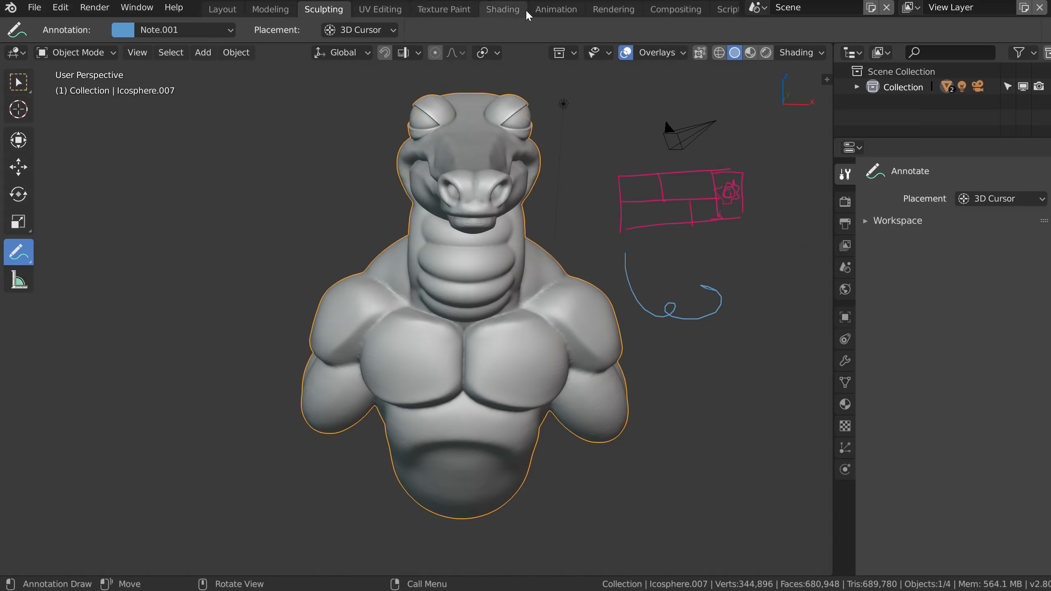
pyautogui.hscroll(2, 685, 16)
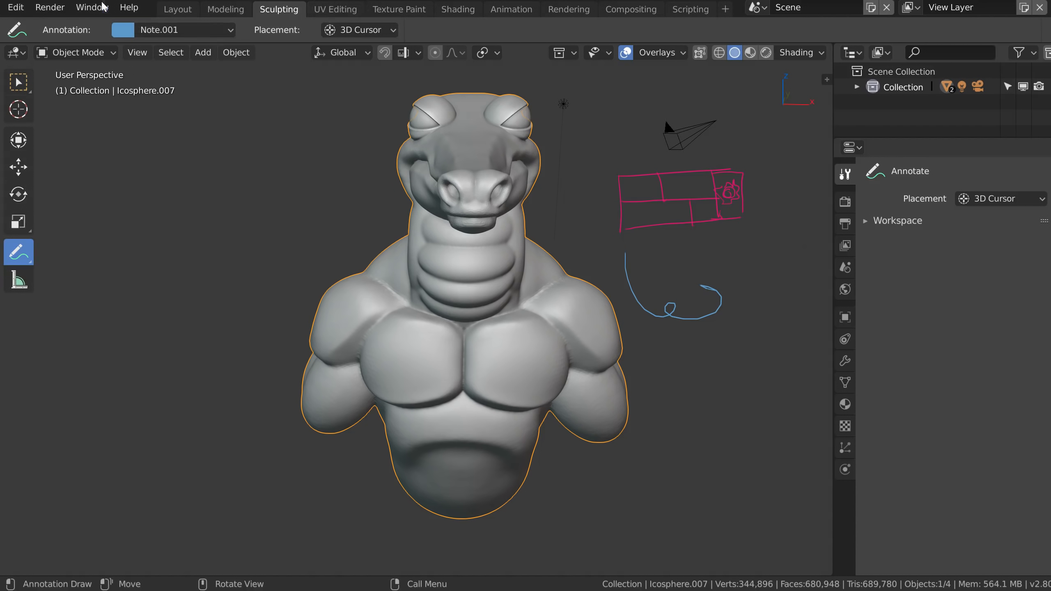
pyautogui.click(15, 8)
pyautogui.click(15, 7)
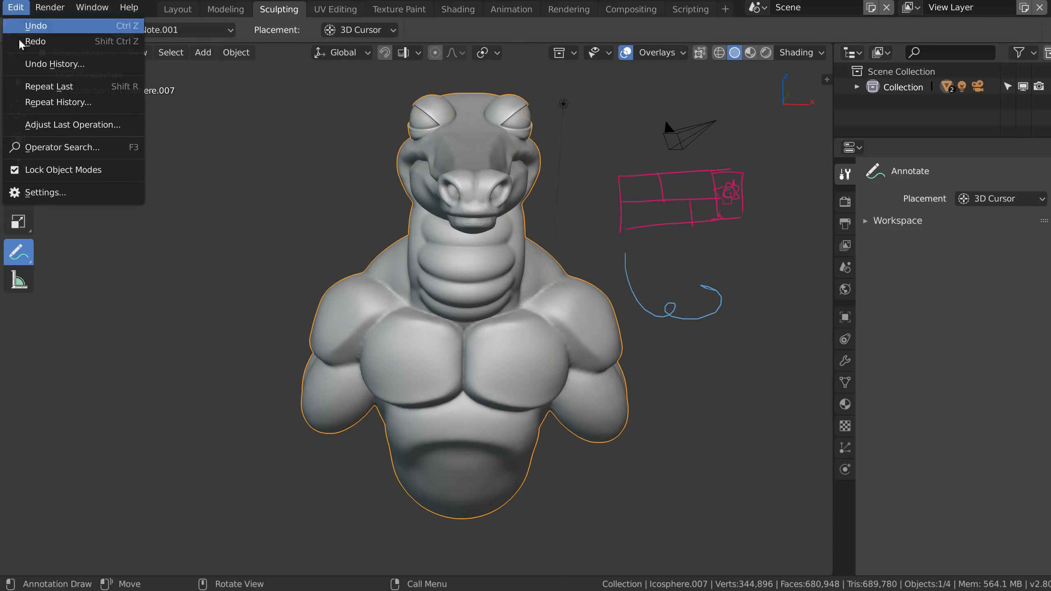
pyautogui.moveTo(79, 9); pyautogui.dragTo(365, 16, button='middle')
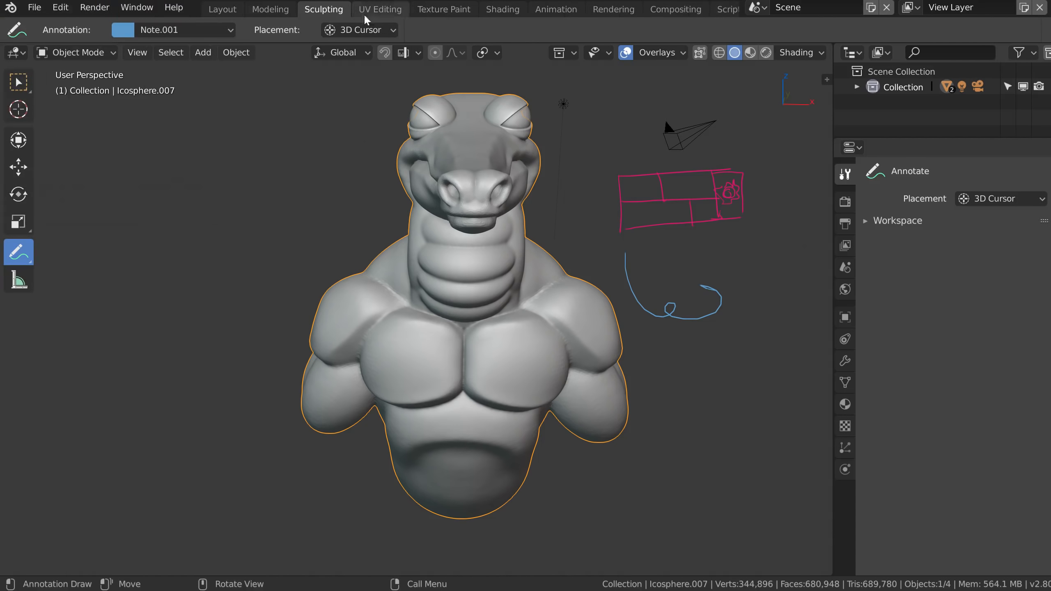
pyautogui.click(35, 7)
pyautogui.moveTo(62, 26)
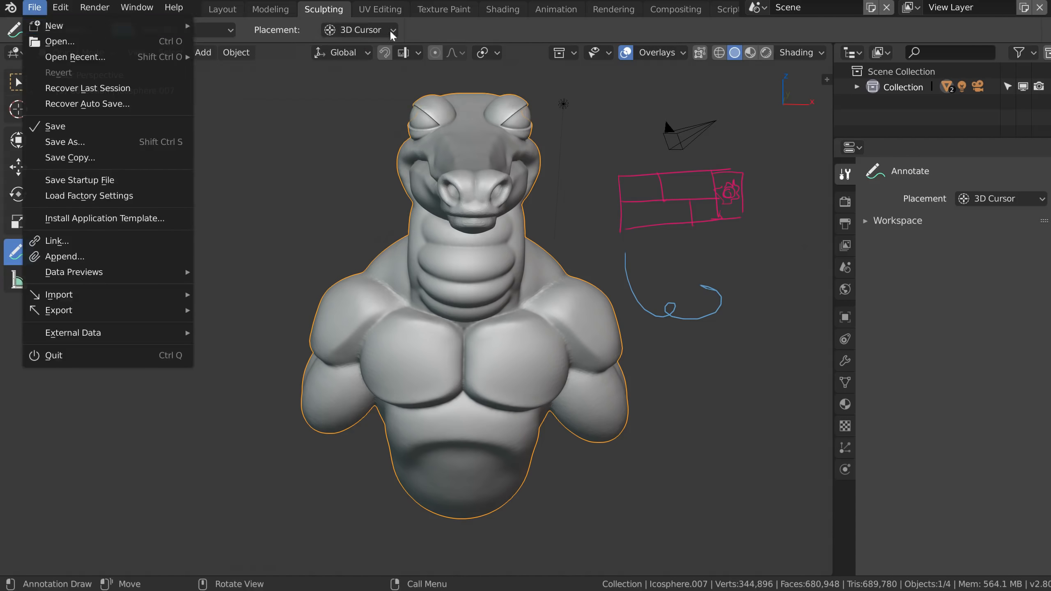
pyautogui.moveTo(355, 10); pyautogui.dragTo(457, 33, button='middle')
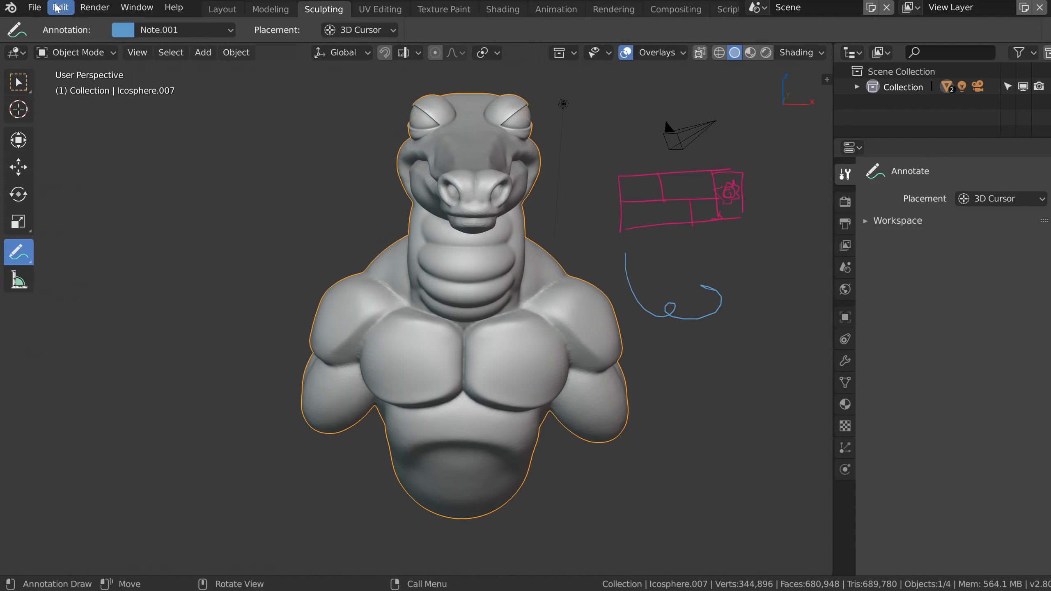
# Create a new 2D Animation file and set its viewport background to Theme.
pyautogui.click(37, 8)
pyautogui.moveTo(59, 27)
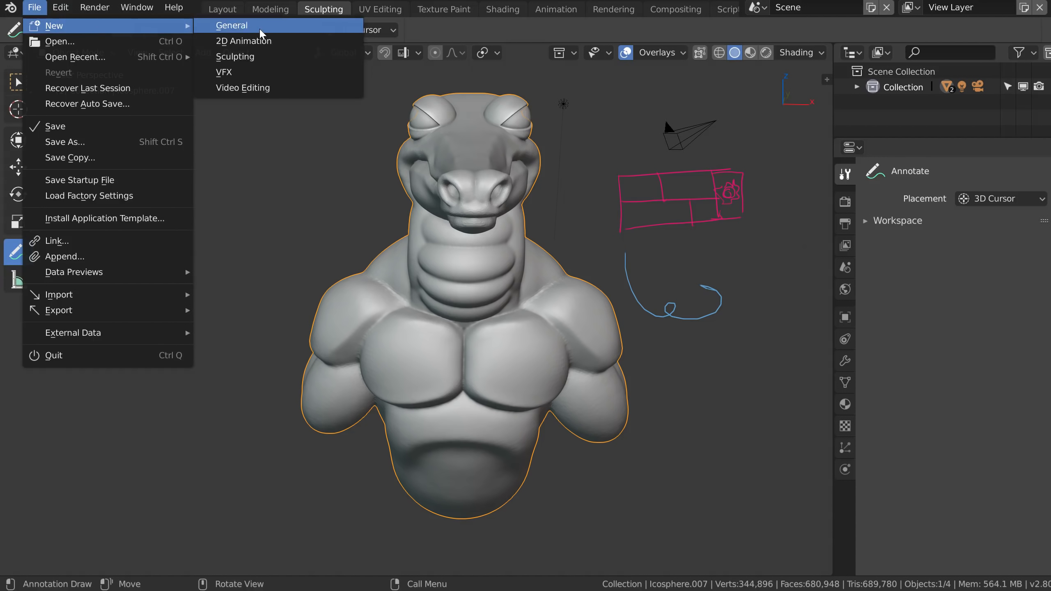
pyautogui.click(223, 41)
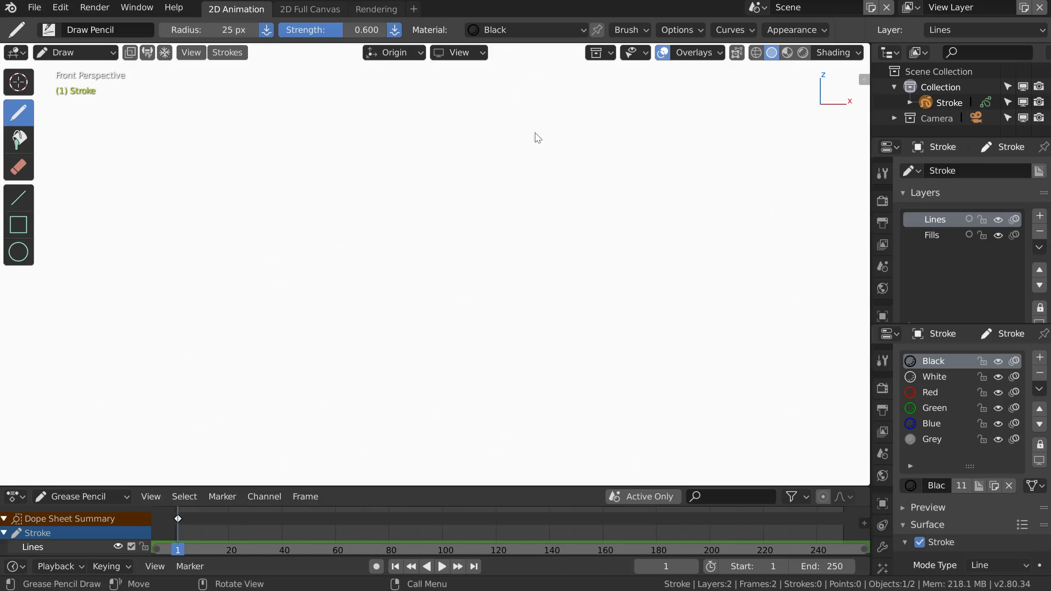
pyautogui.click(836, 53)
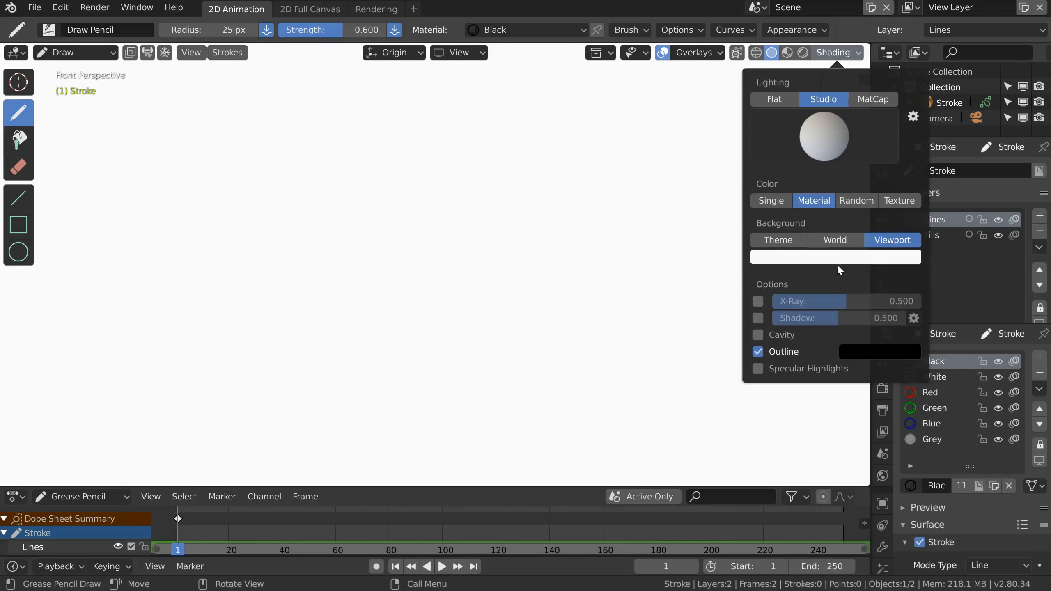
pyautogui.click(771, 241)
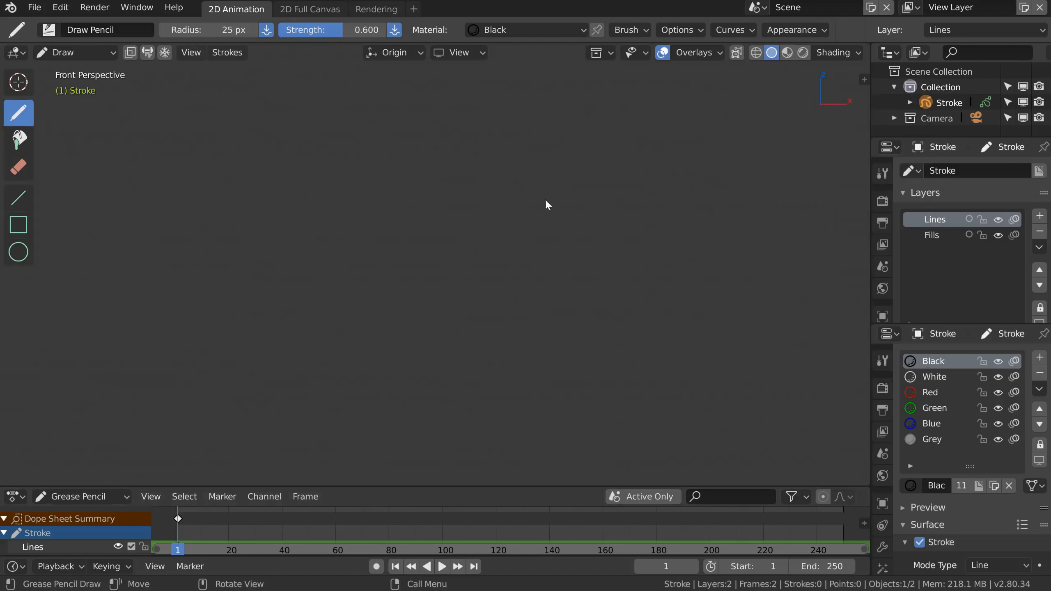
# Look through the 2D Full Canvas and Rendering workspaces, ending back in the 2D Animation workspace.
pyautogui.click(294, 10)
pyautogui.click(374, 9)
pyautogui.click(318, 10)
pyautogui.click(232, 13)
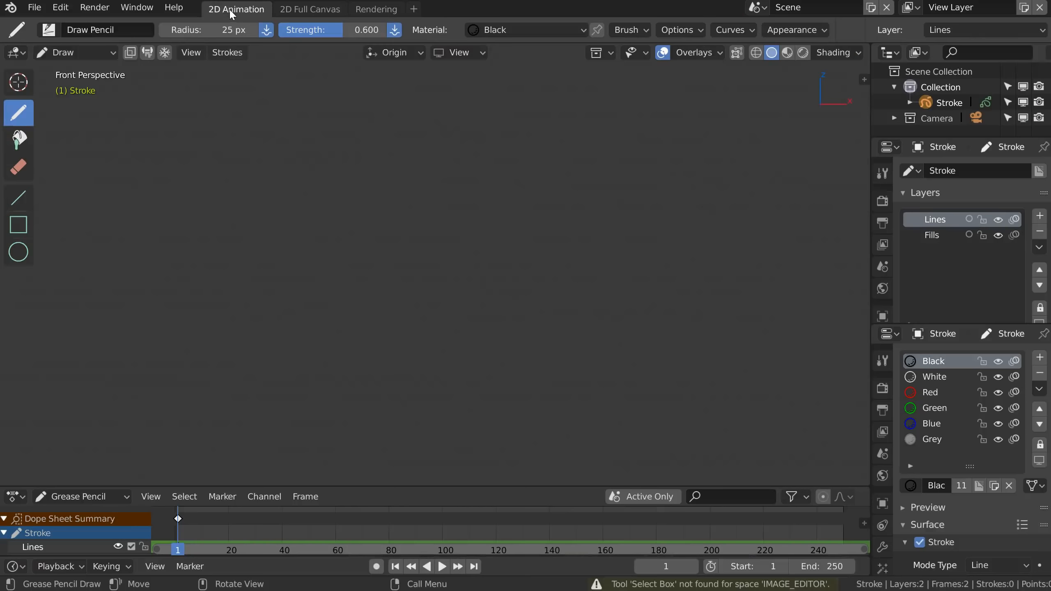
pyautogui.click(34, 8)
pyautogui.moveTo(52, 27)
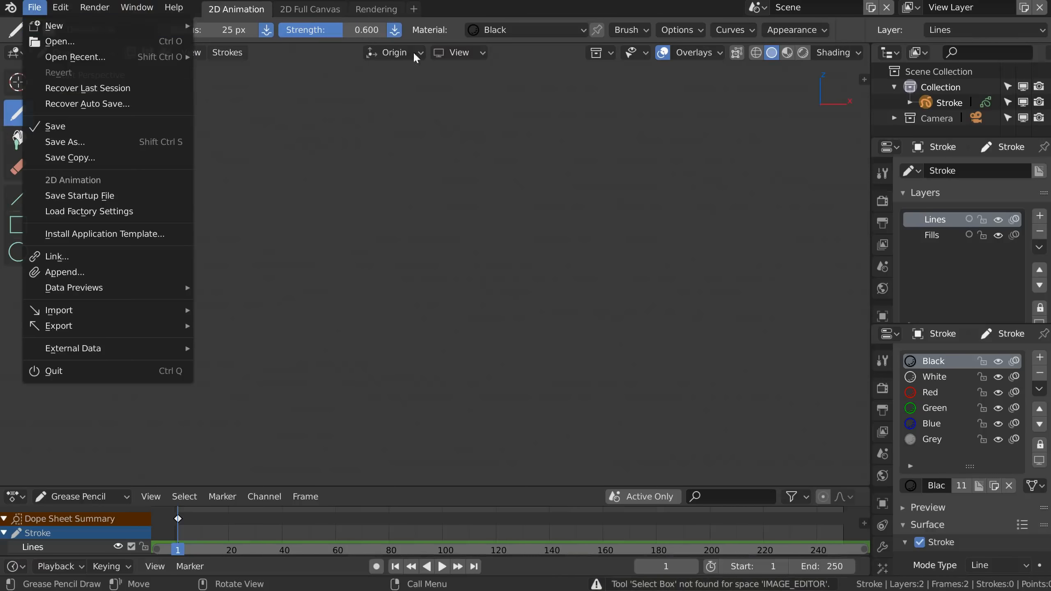
pyautogui.click(310, 12)
pyautogui.click(372, 8)
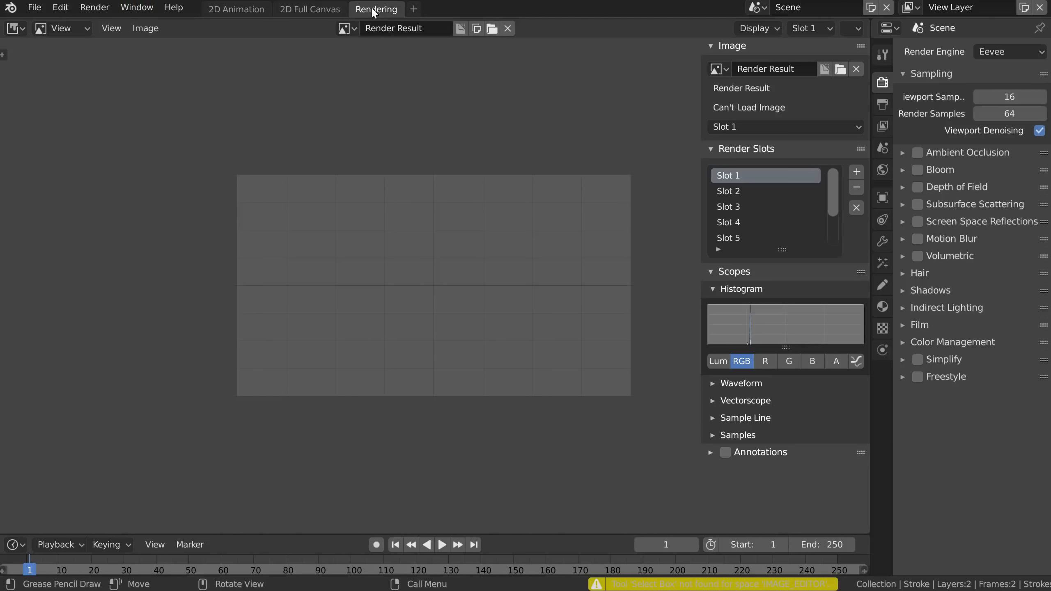
pyautogui.click(302, 9)
pyautogui.click(234, 9)
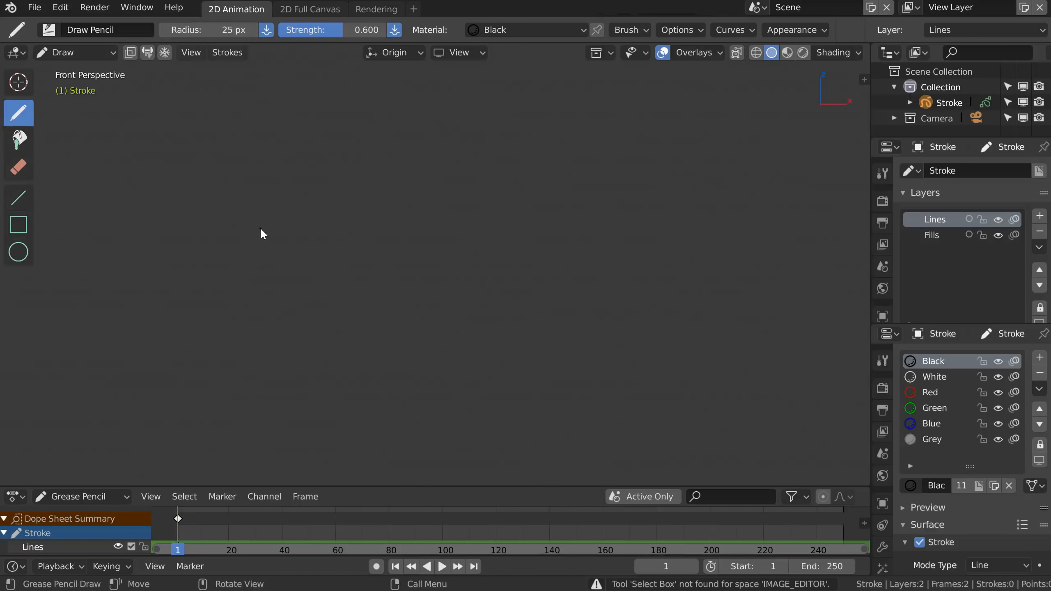
# Sketch a loose freehand outline of several curved and straight strokes with the Draw Pencil brush and Black material.
pyautogui.moveTo(235, 163)
pyautogui.mouseDown()
pyautogui.moveTo(329, 226)
pyautogui.moveTo(430, 207)
pyautogui.mouseUp()
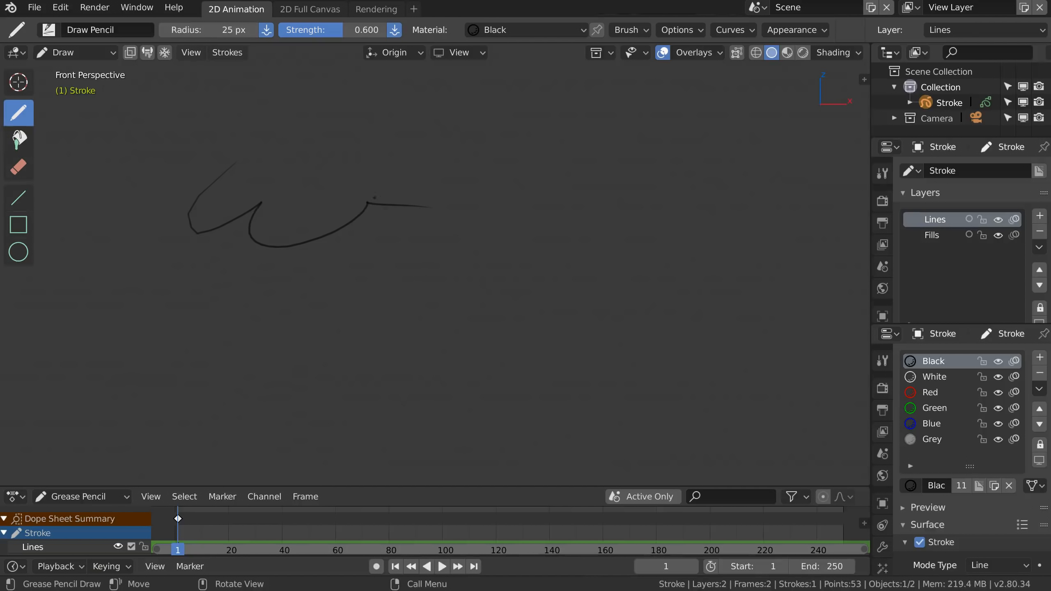
pyautogui.moveTo(333, 227)
pyautogui.mouseDown()
pyautogui.moveTo(364, 331)
pyautogui.moveTo(455, 290)
pyautogui.mouseUp()
pyautogui.moveTo(416, 195); pyautogui.dragTo(440, 294)
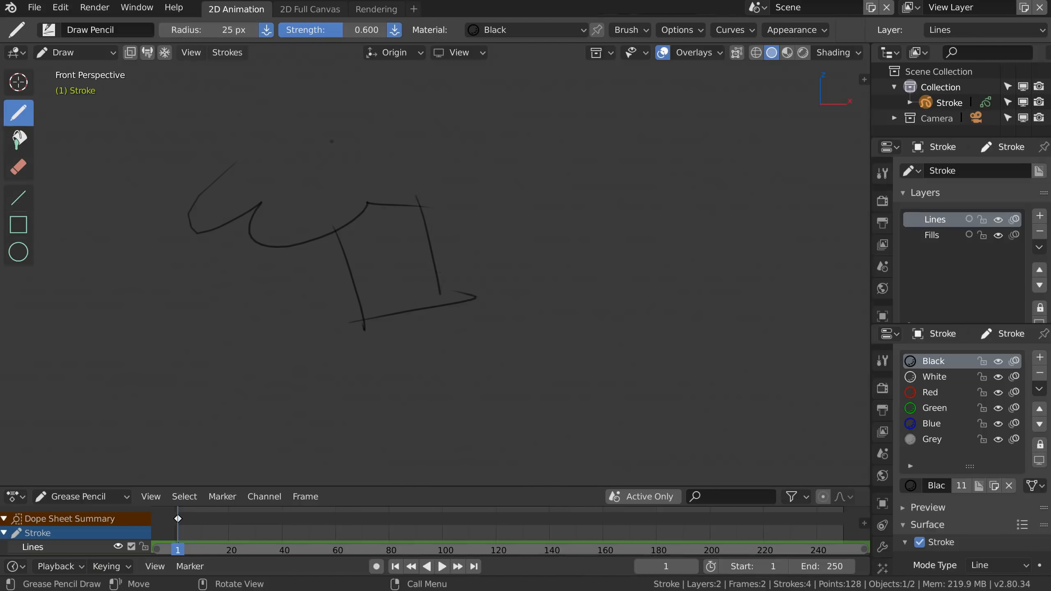
pyautogui.moveTo(229, 125); pyautogui.dragTo(235, 166)
pyautogui.moveTo(242, 81)
pyautogui.mouseDown()
pyautogui.moveTo(193, 118)
pyautogui.moveTo(247, 121)
pyautogui.mouseUp()
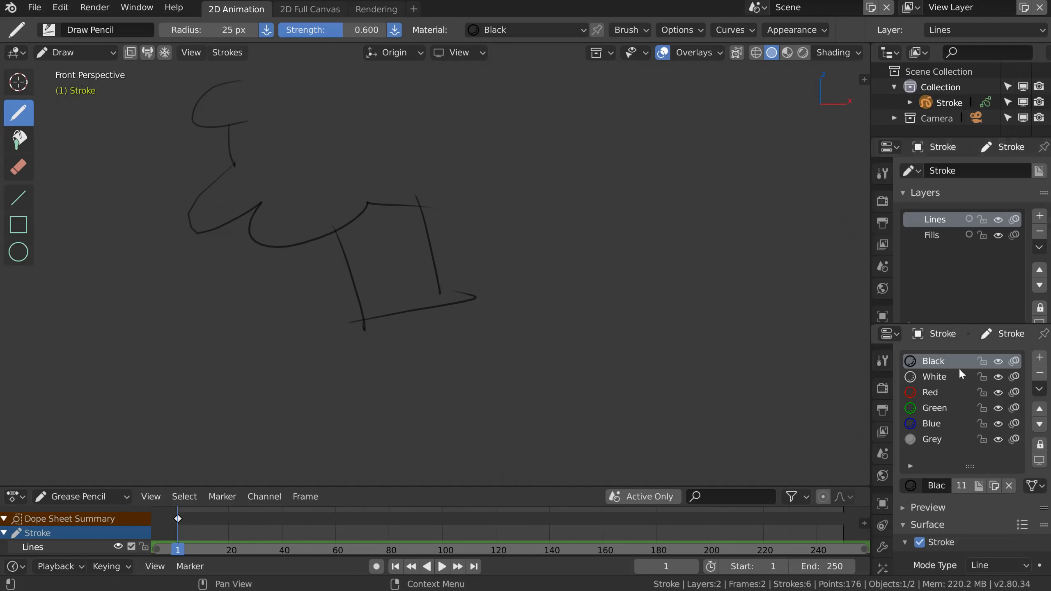
# Examine the Stroke object's grease pencil layer settings and its material and surface settings.
pyautogui.scroll(-1, 908, 207)
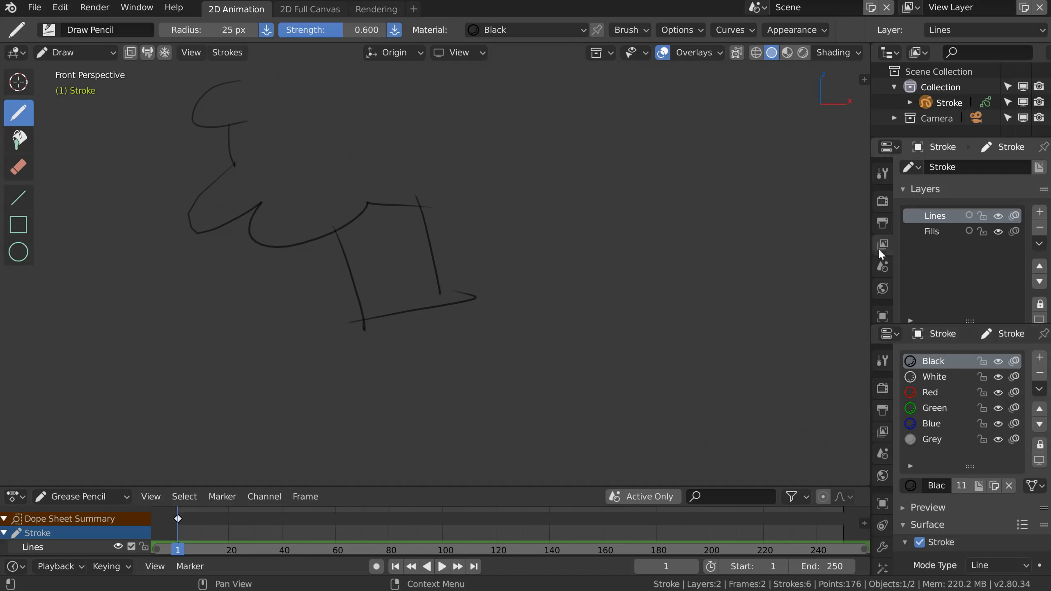
pyautogui.scroll(-4, 879, 266)
pyautogui.scroll(-2, 931, 289)
pyautogui.scroll(2, 937, 299)
pyautogui.scroll(-5, 938, 303)
pyautogui.scroll(-4, 977, 439)
pyautogui.scroll(4, 976, 439)
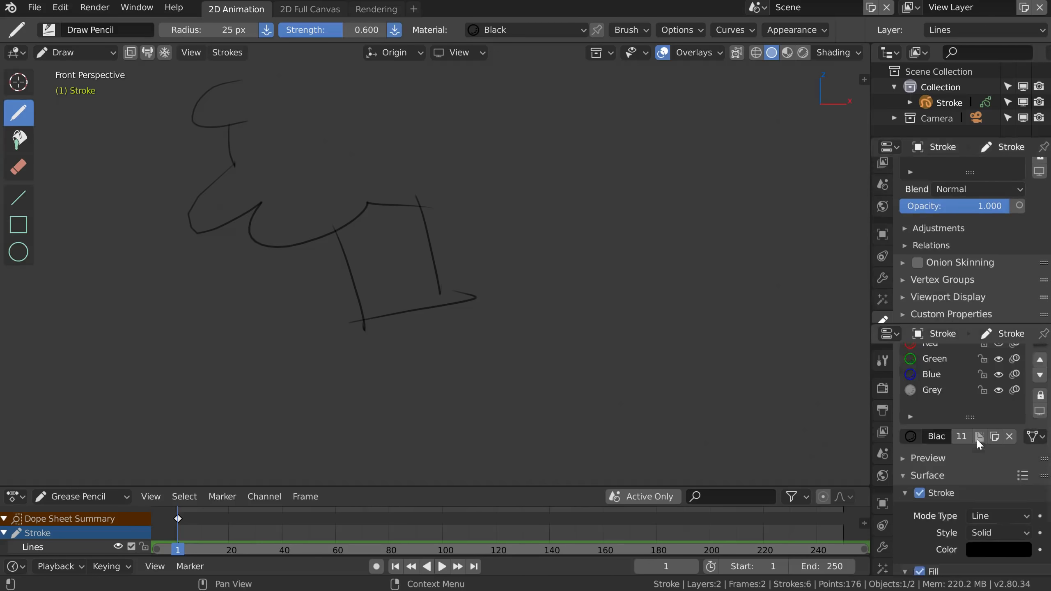
pyautogui.scroll(-4, 975, 439)
pyautogui.scroll(4, 976, 439)
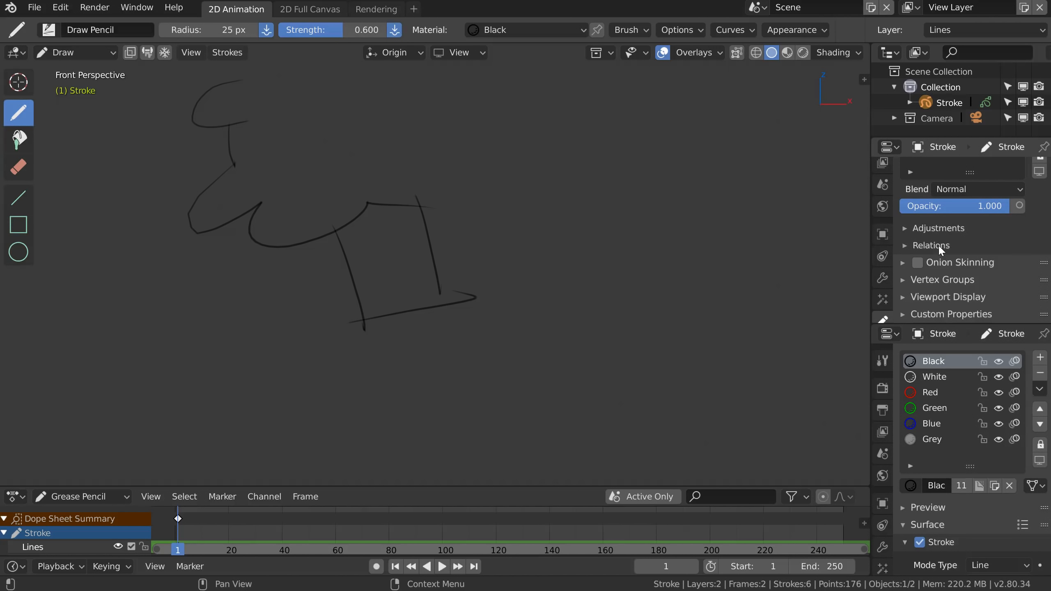
pyautogui.scroll(5, 939, 246)
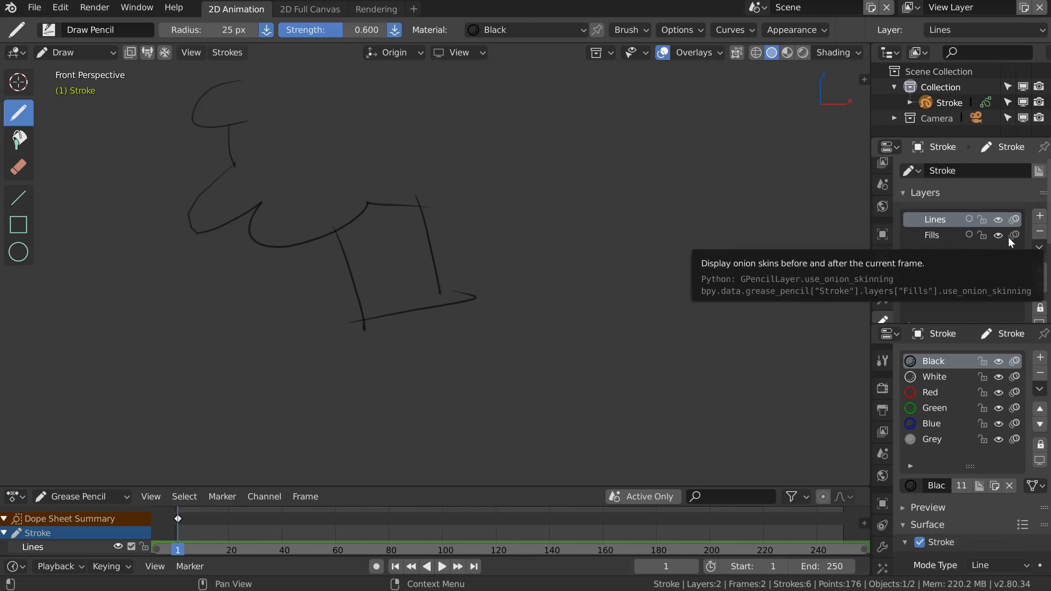
pyautogui.scroll(-4, 928, 301)
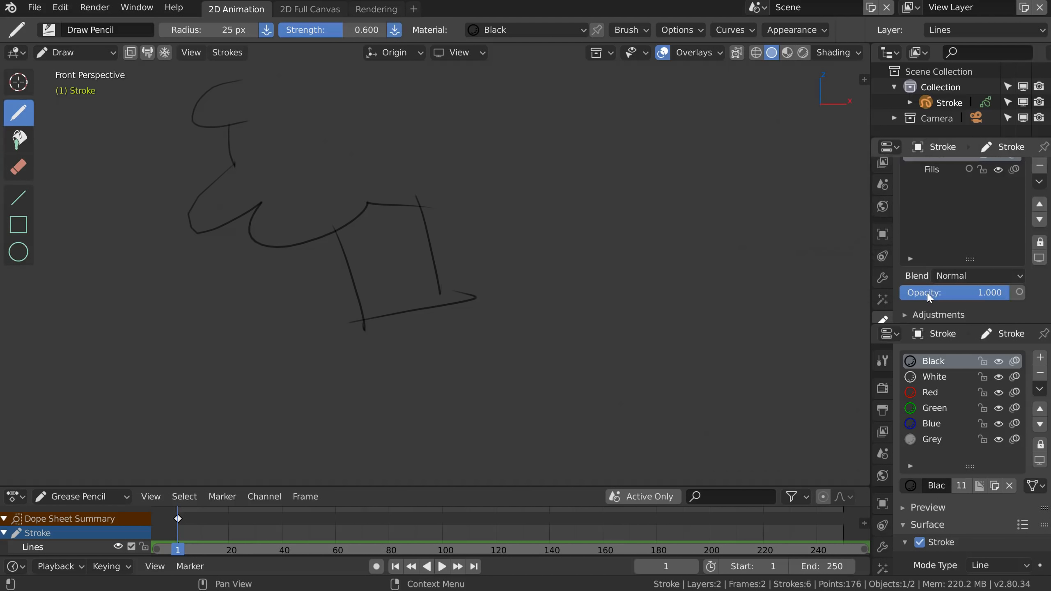
pyautogui.scroll(4, 928, 295)
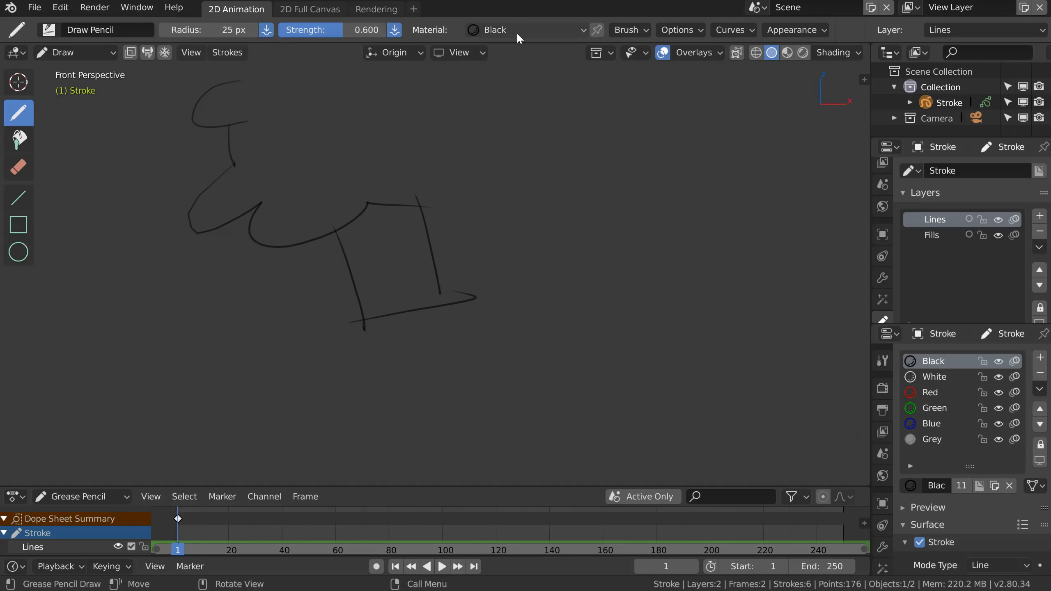
# Review the interaction modes, view options, materials and brush choices, plus the layer and material properties available for drawing.
pyautogui.click(55, 58)
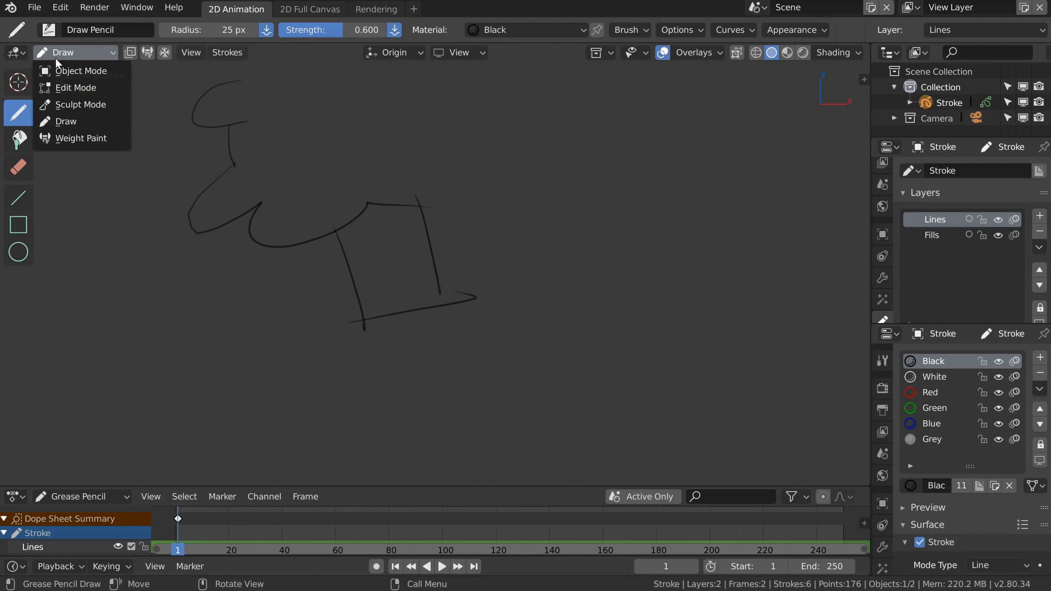
pyautogui.click(191, 53)
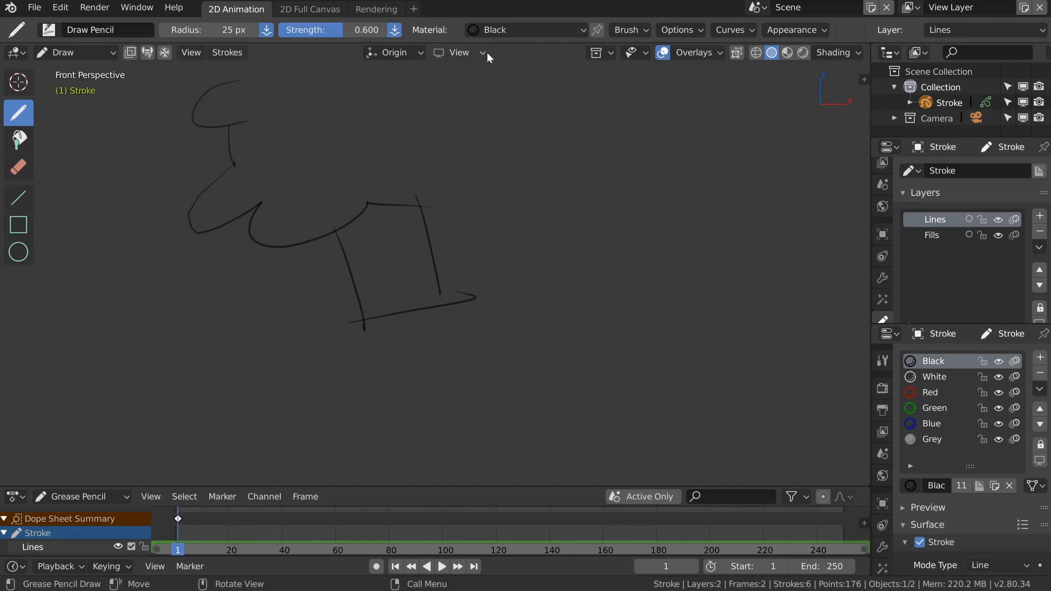
pyautogui.click(480, 30)
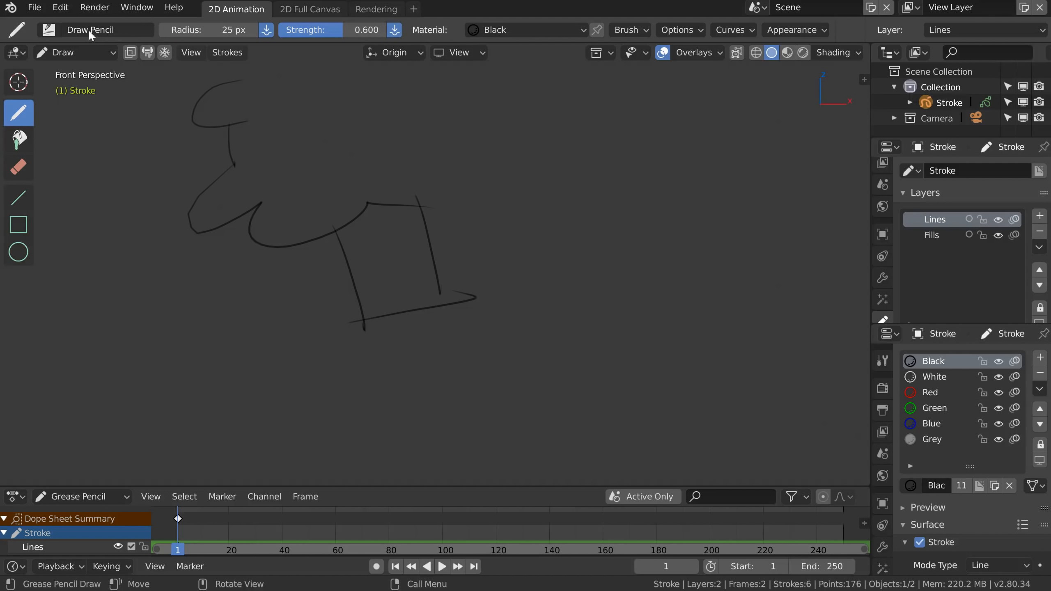
pyautogui.click(52, 29)
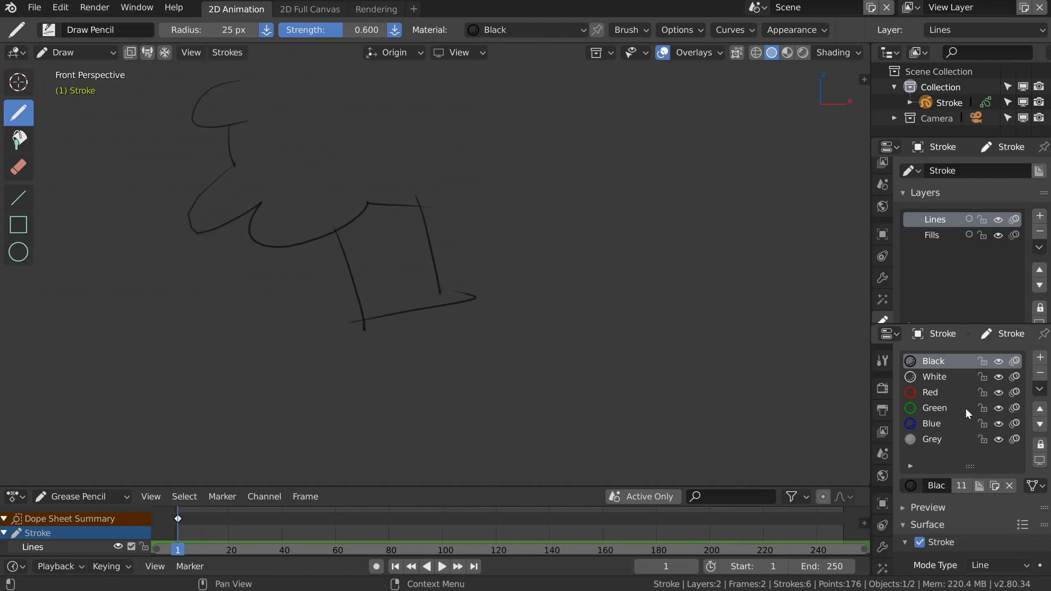
pyautogui.scroll(-4, 882, 497)
pyautogui.scroll(-1, 898, 534)
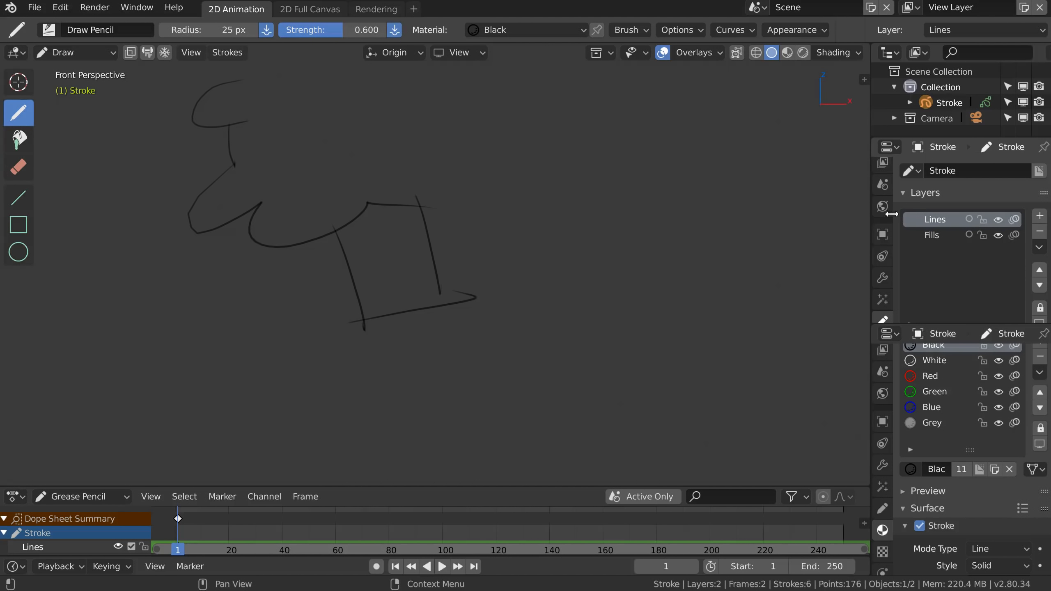
pyautogui.scroll(-4, 922, 244)
pyautogui.scroll(4, 929, 295)
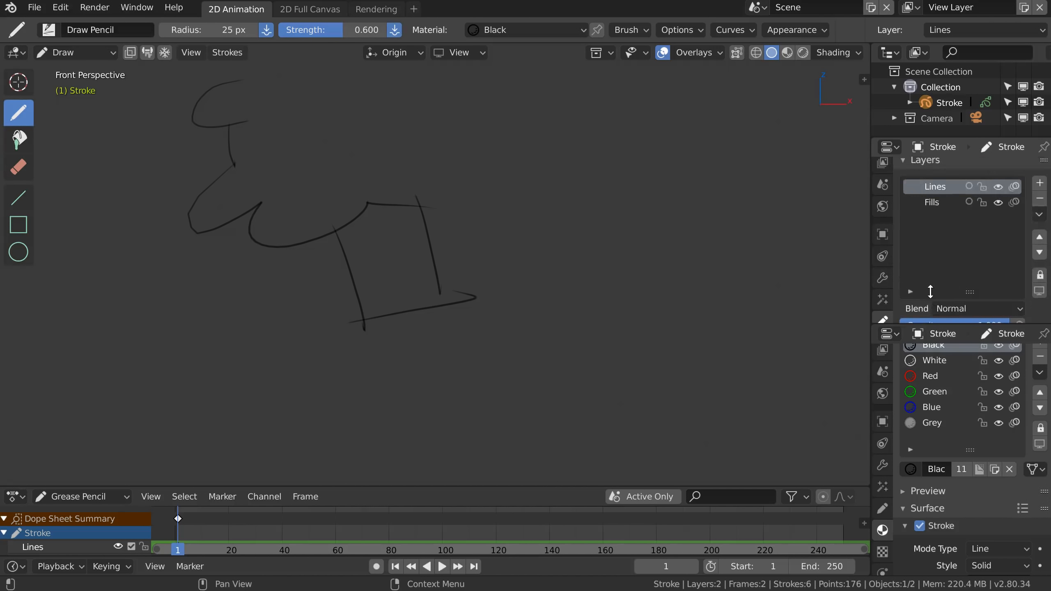
# Look over the grease pencil layers, materials, stroke placement and drawing plane options, and make the Outliner slightly taller.
pyautogui.scroll(-3, 887, 284)
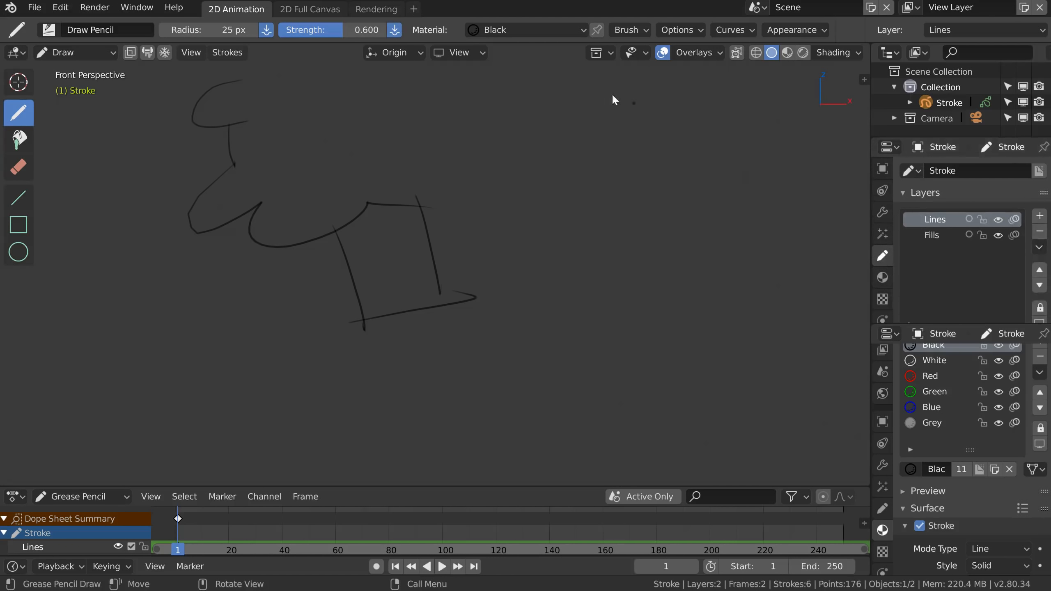
pyautogui.click(949, 32)
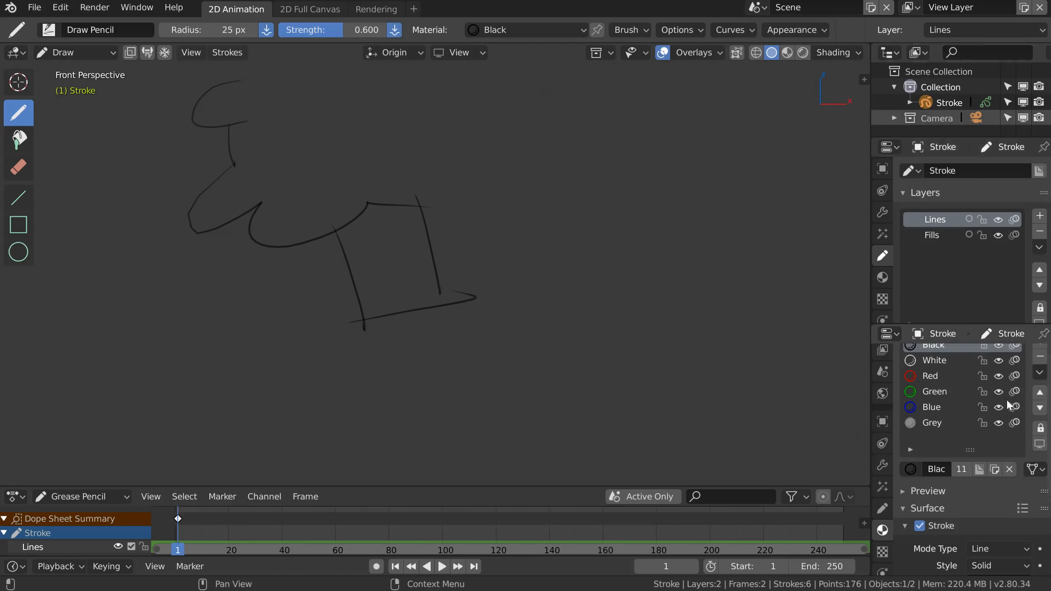
pyautogui.scroll(1, 970, 428)
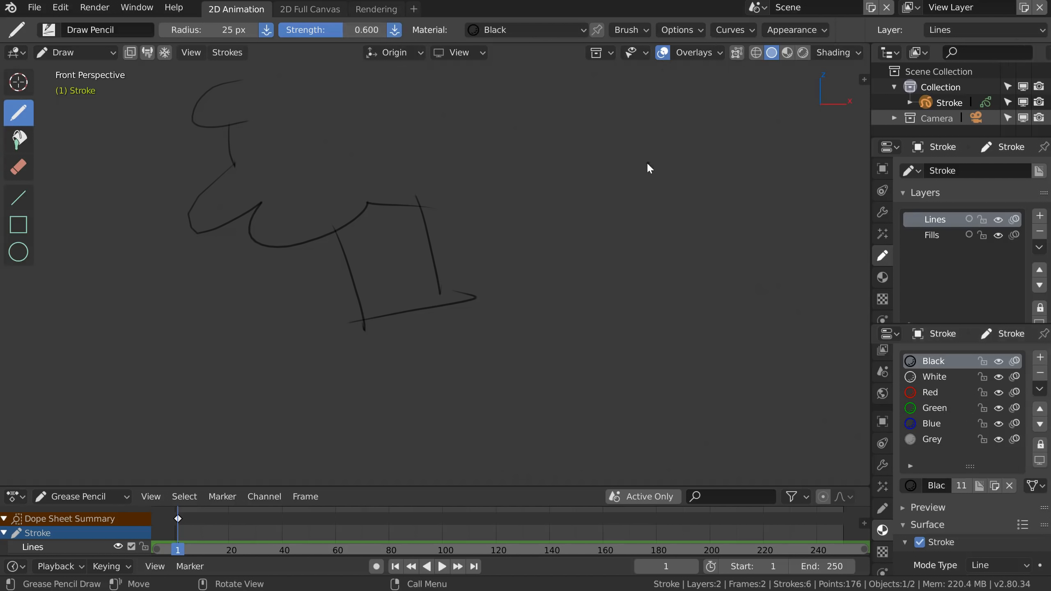
pyautogui.click(455, 54)
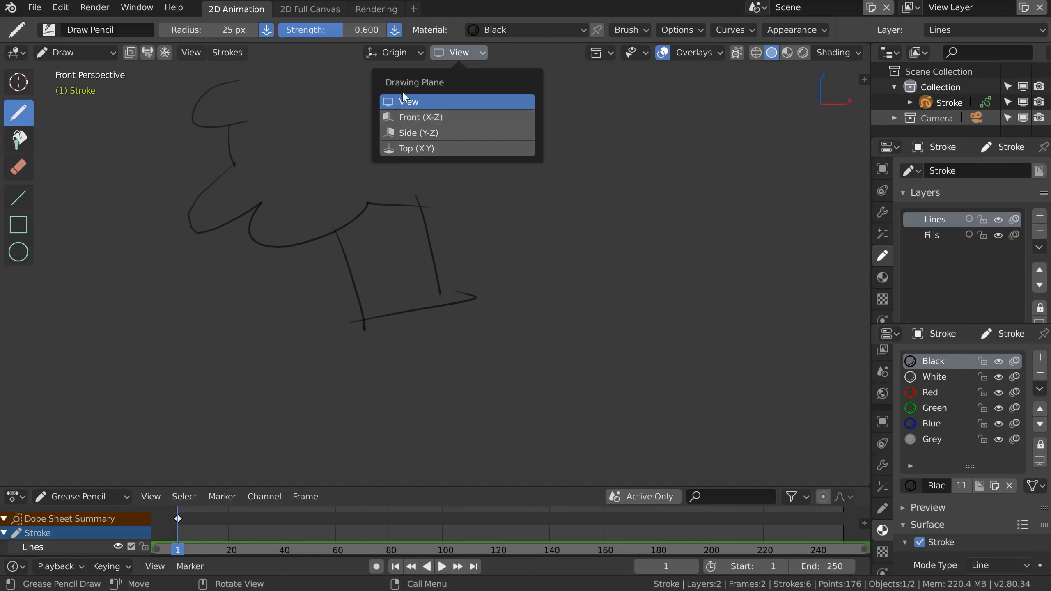
pyautogui.moveTo(394, 54)
pyautogui.moveTo(454, 58)
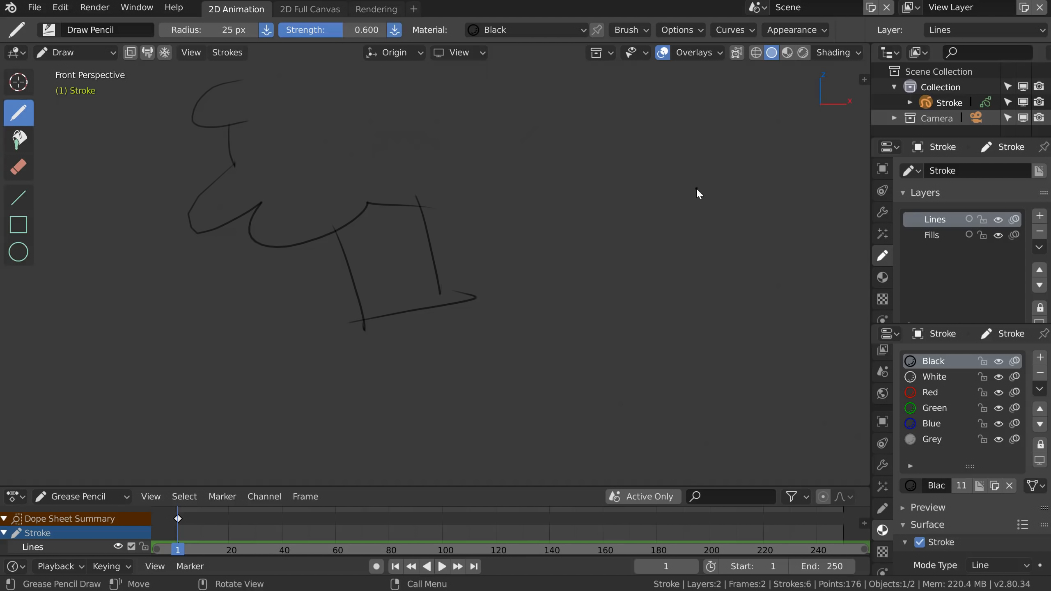
pyautogui.moveTo(910, 136)
pyautogui.mouseDown()
pyautogui.moveTo(912, 226)
pyautogui.moveTo(918, 154)
pyautogui.mouseUp()
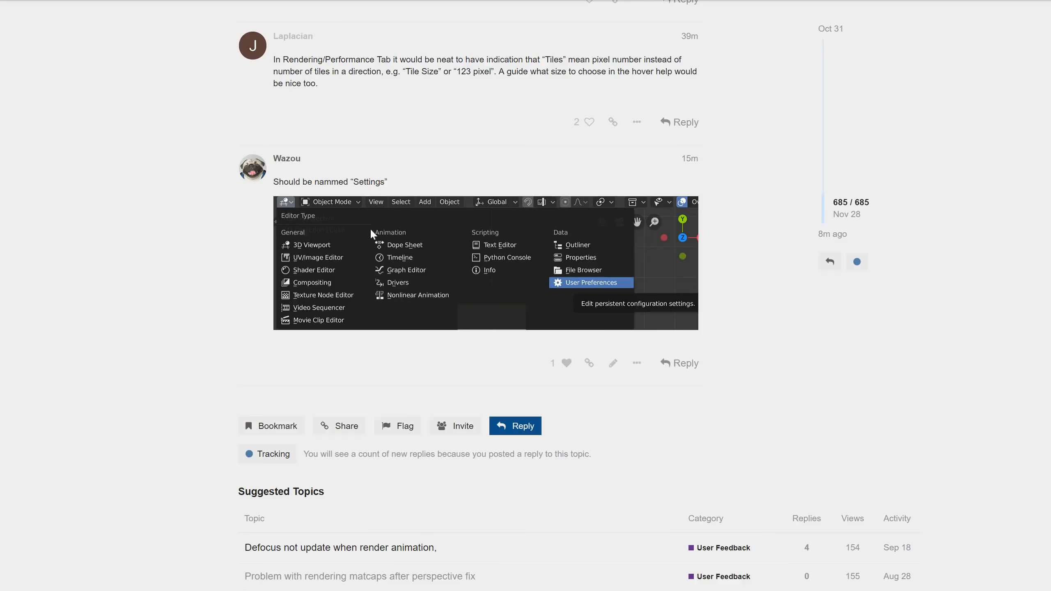
# Switch to the forum in the browser and read the new User Feedback topic "Left click Default?".
pyautogui.scroll(10, 478, 248)
pyautogui.click(913, 1)
pyautogui.click(837, 38)
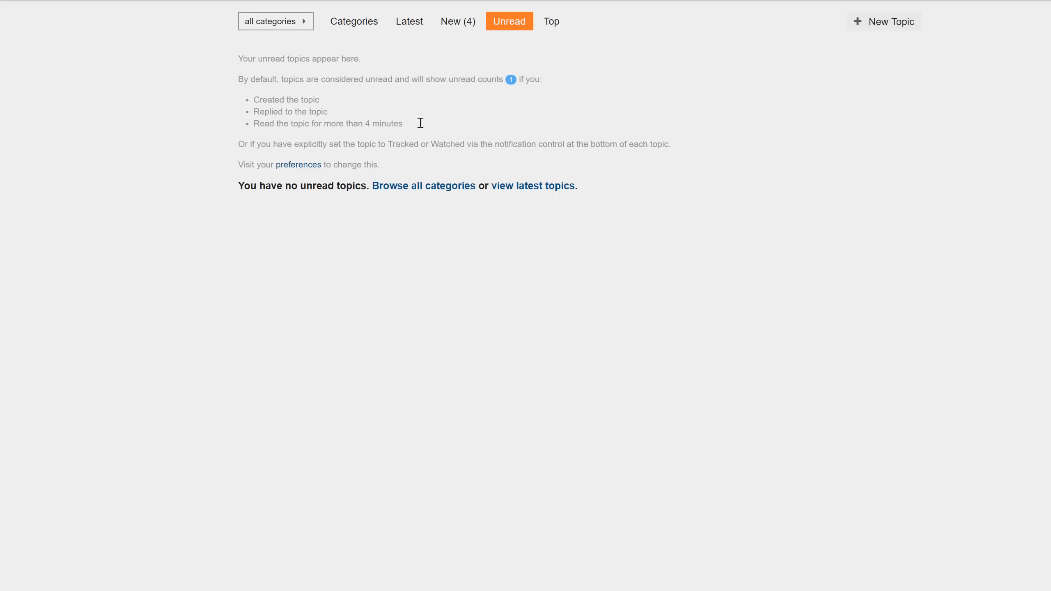
pyautogui.click(465, 23)
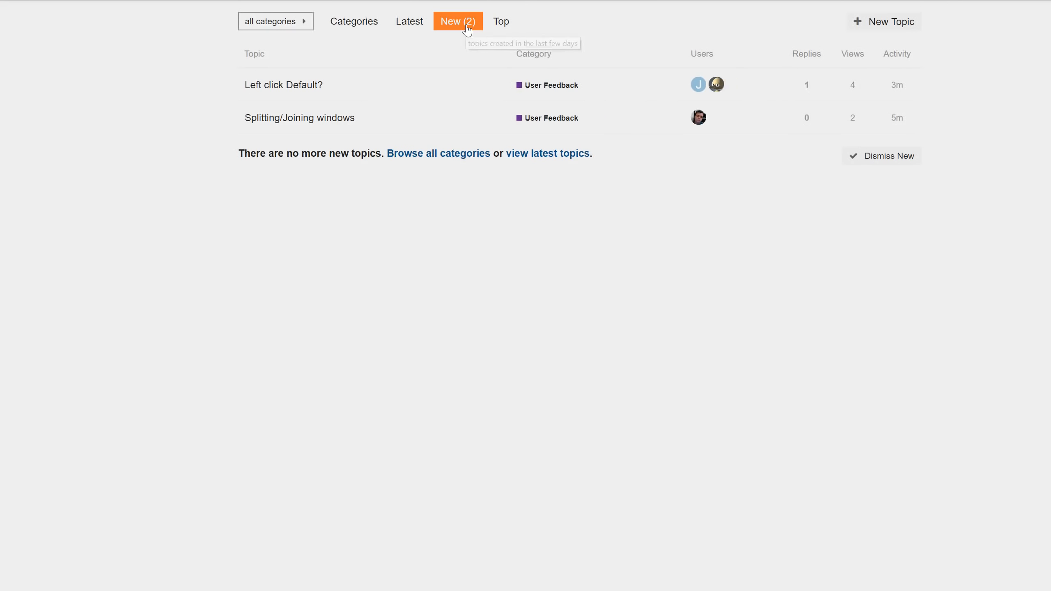
pyautogui.click(274, 86)
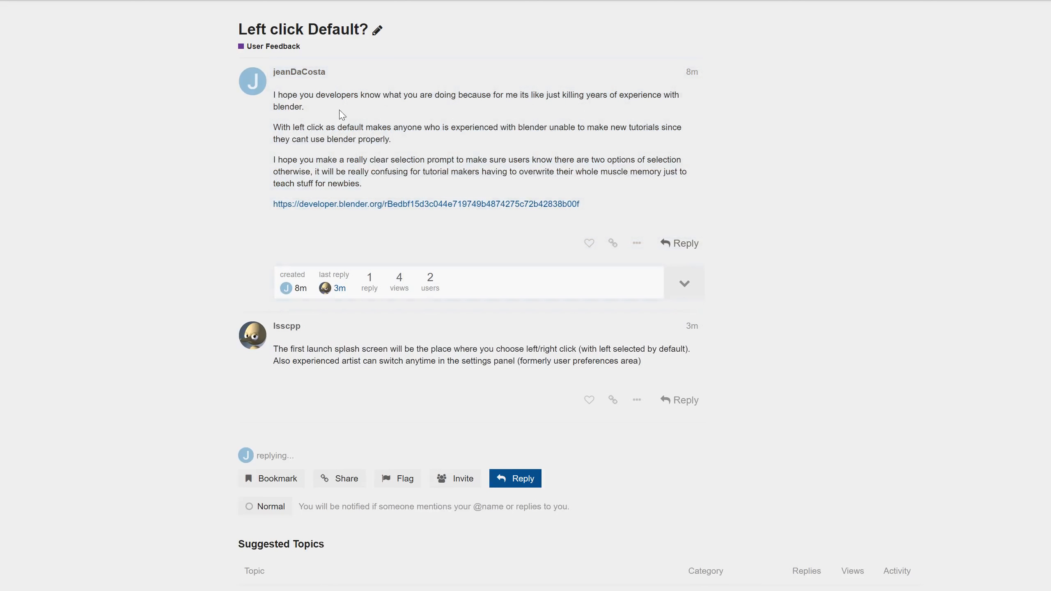
pyautogui.moveTo(274, 95)
pyautogui.mouseDown()
pyautogui.moveTo(289, 106)
pyautogui.moveTo(271, 95)
pyautogui.mouseUp()
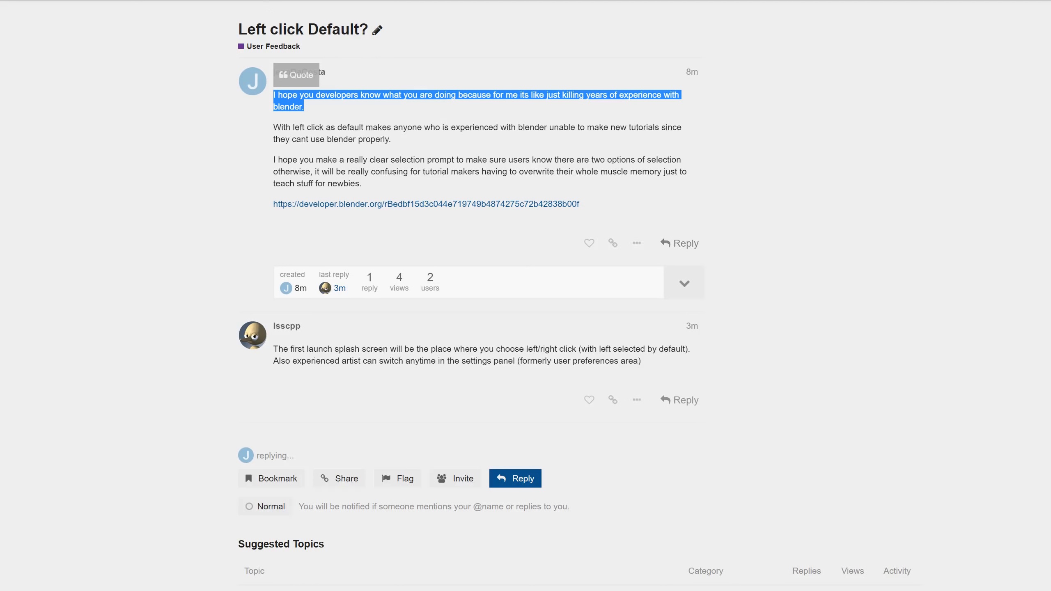
pyautogui.click(327, 148)
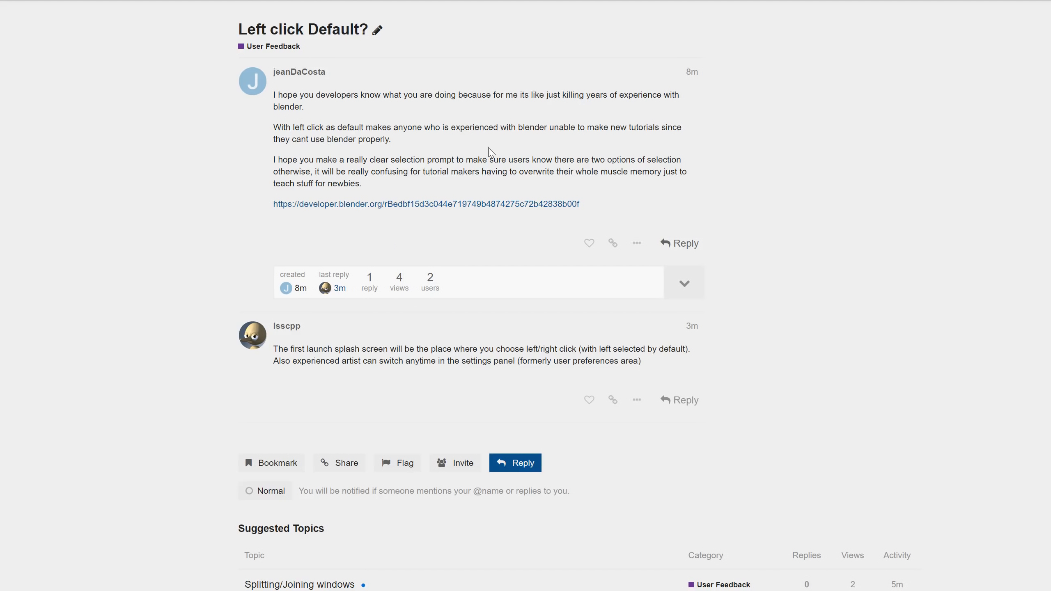
# Go back to the forum's new topics and open "Splitting/Joining windows".
pyautogui.click(268, 1)
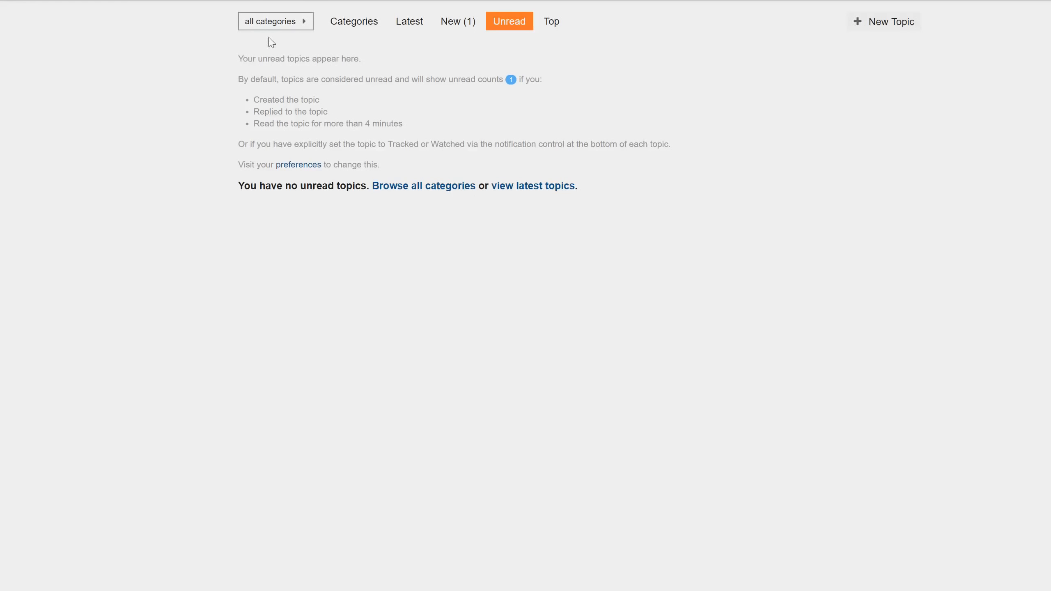
pyautogui.click(458, 22)
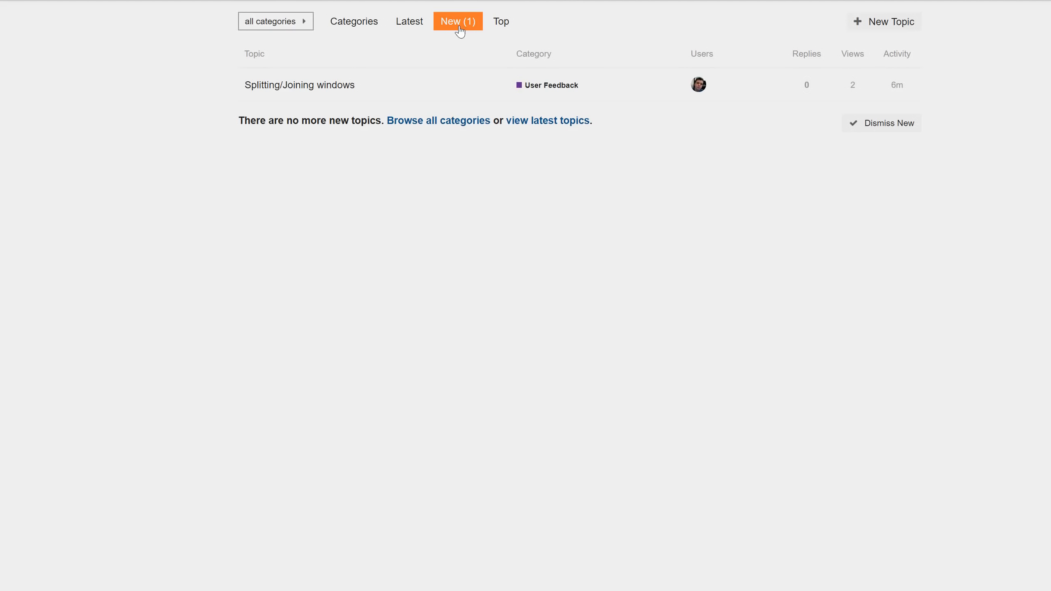
pyautogui.click(272, 86)
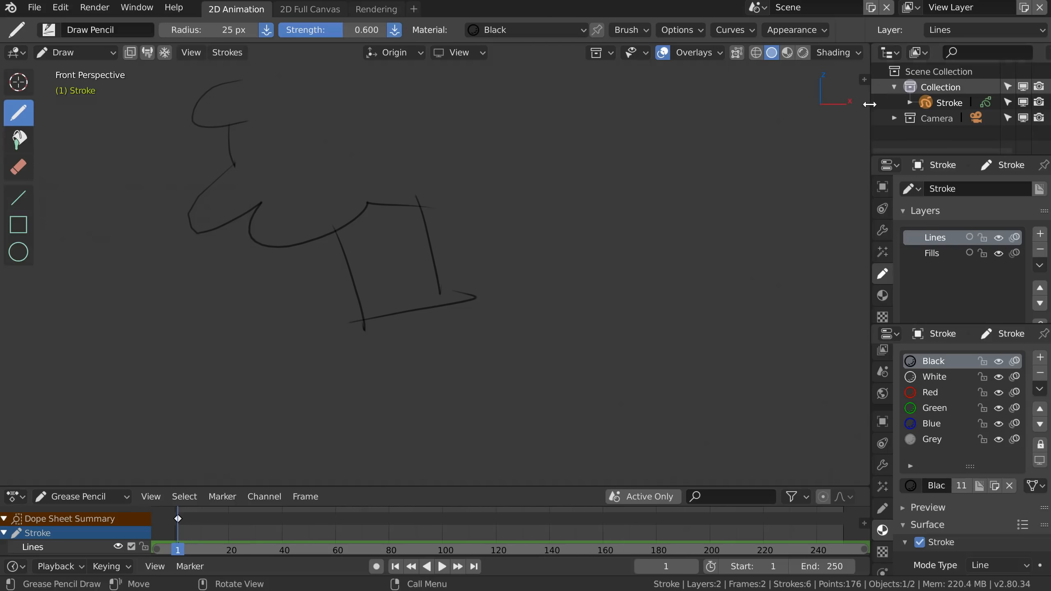
# Switch to the older Blender session with the BezierCurve scene and split its 3D View horizontally using Pie Views.
pyautogui.rightClick(870, 104)
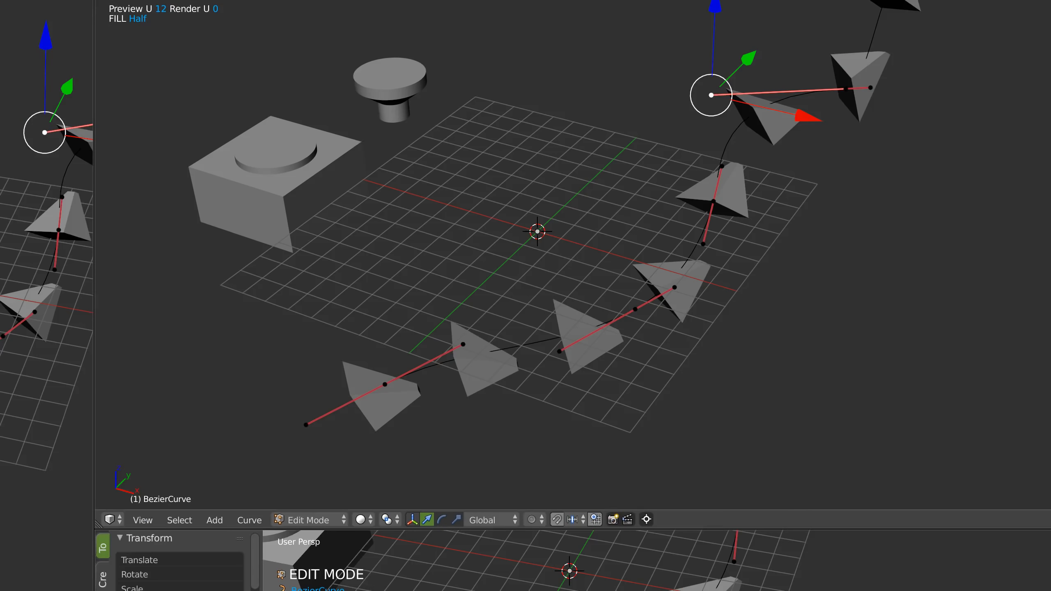
pyautogui.press('space')
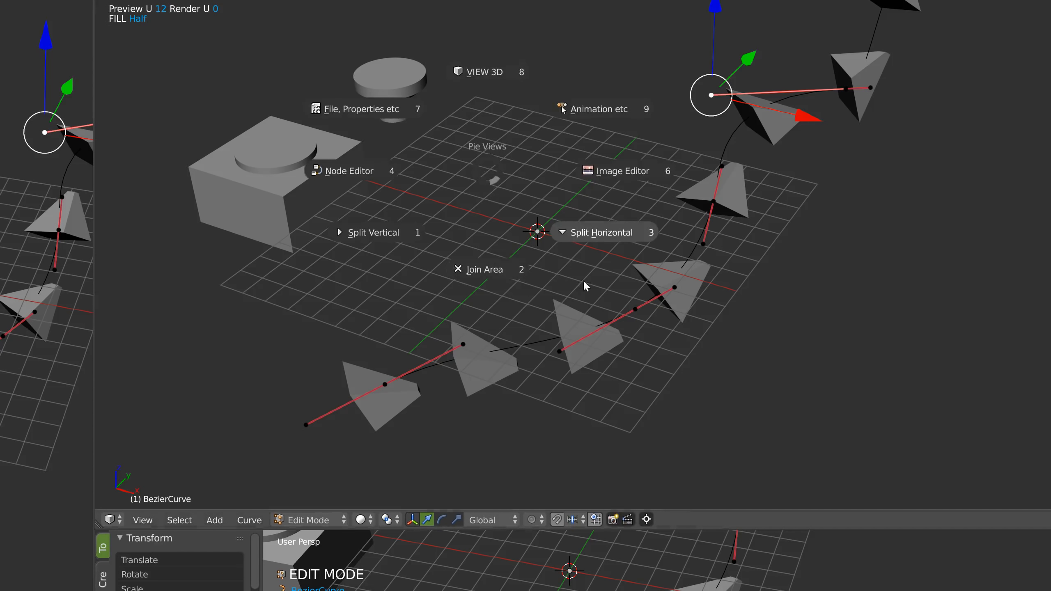
pyautogui.click(584, 233)
pyautogui.press('space')
pyautogui.click(482, 60)
pyautogui.press('space')
pyautogui.click(539, 10)
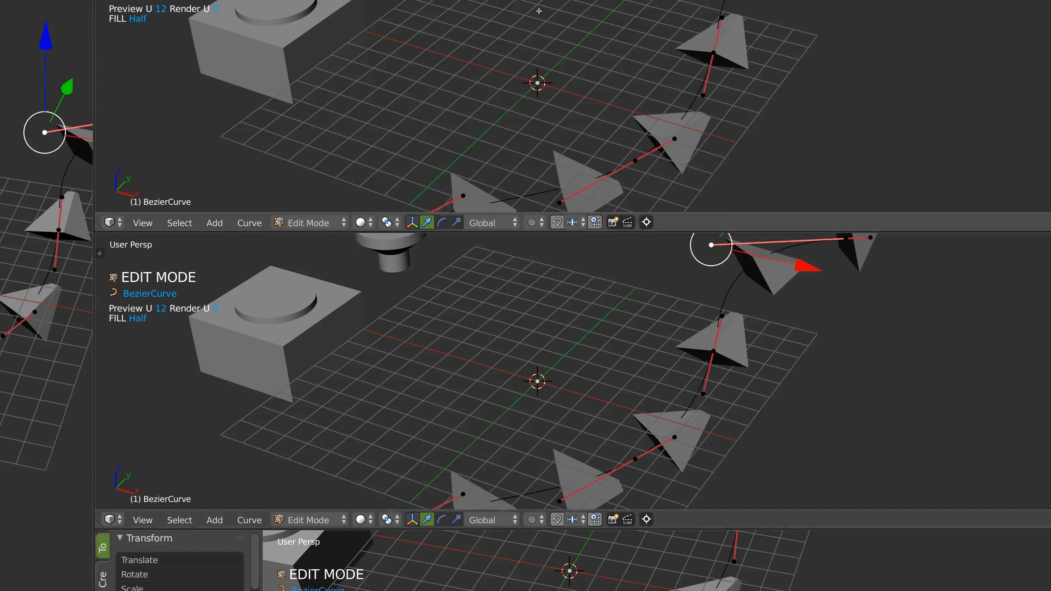
# Split the upper 3D View vertically and join the two halves back together.
pyautogui.press('space')
pyautogui.click(364, 143)
pyautogui.press('space')
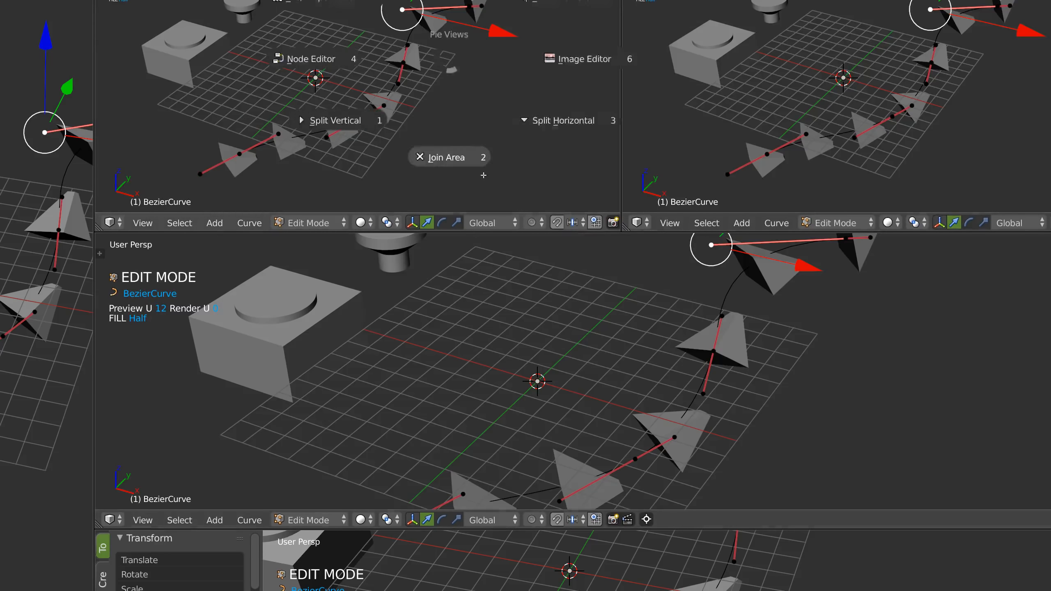
pyautogui.click(432, 159)
pyautogui.scroll(-1, 659, 191)
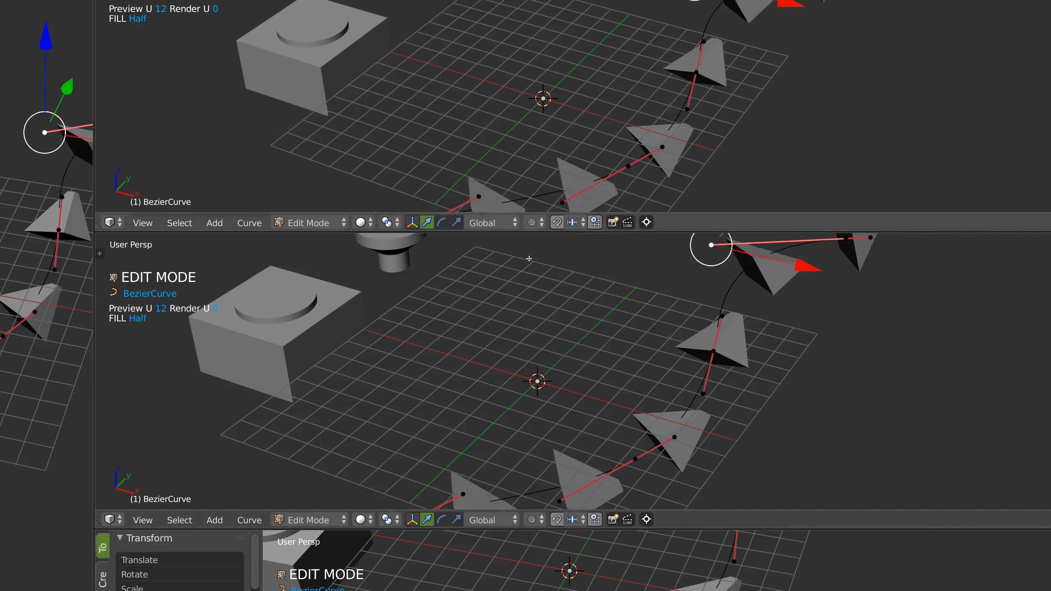
# Join the two stacked 3D Views into one area and split it horizontally again.
pyautogui.click(536, 350)
pyautogui.press('space')
pyautogui.click(503, 181)
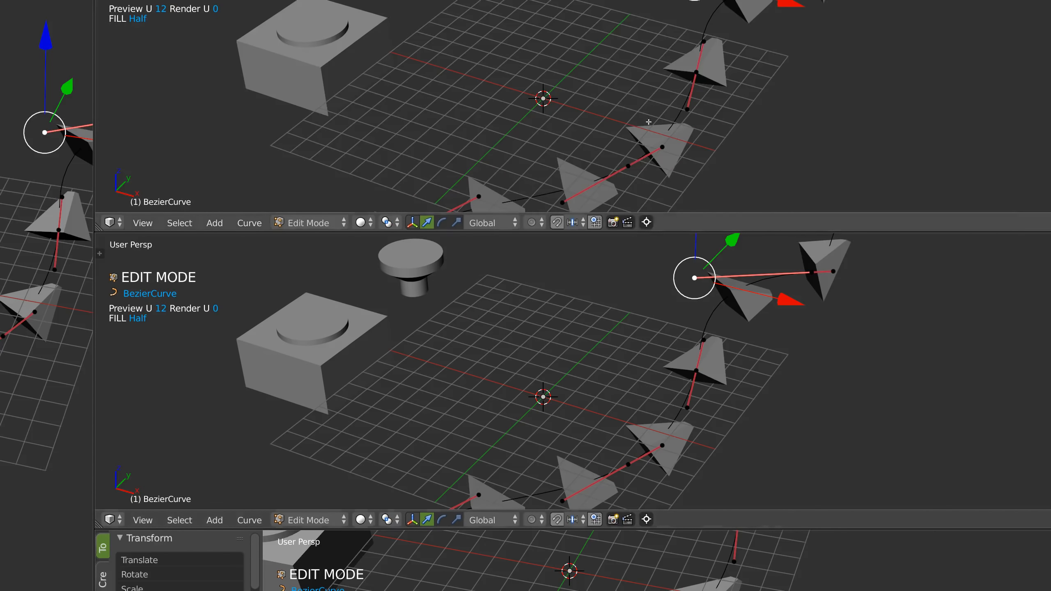
pyautogui.press('space')
pyautogui.click(418, 119)
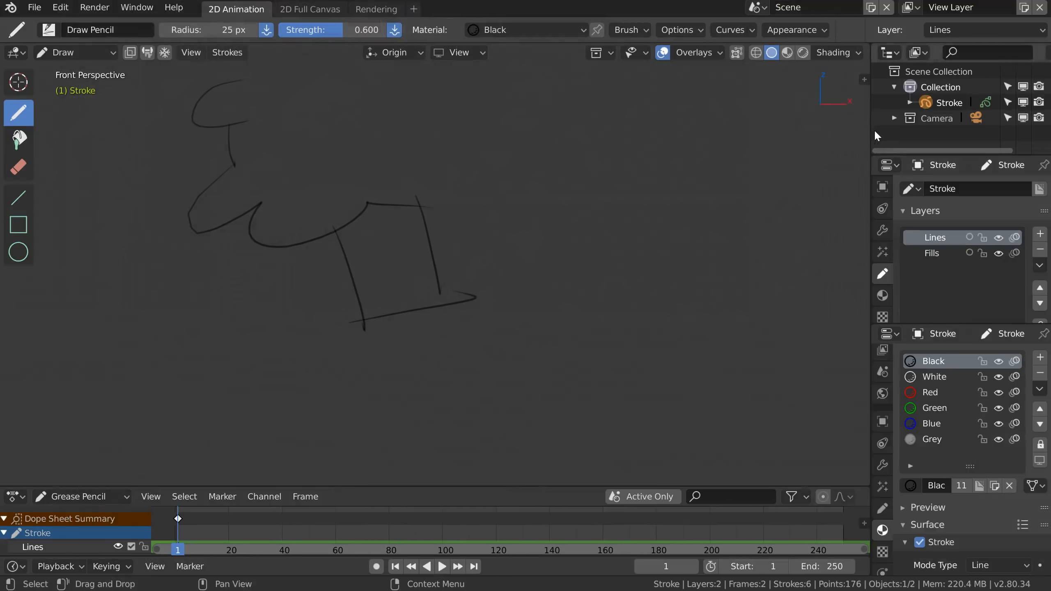
# Back in Blender 2.80, draw freehand pencil strokes inward from all four corners of the viewport, two of them from the lower right.
pyautogui.rightClick(872, 130)
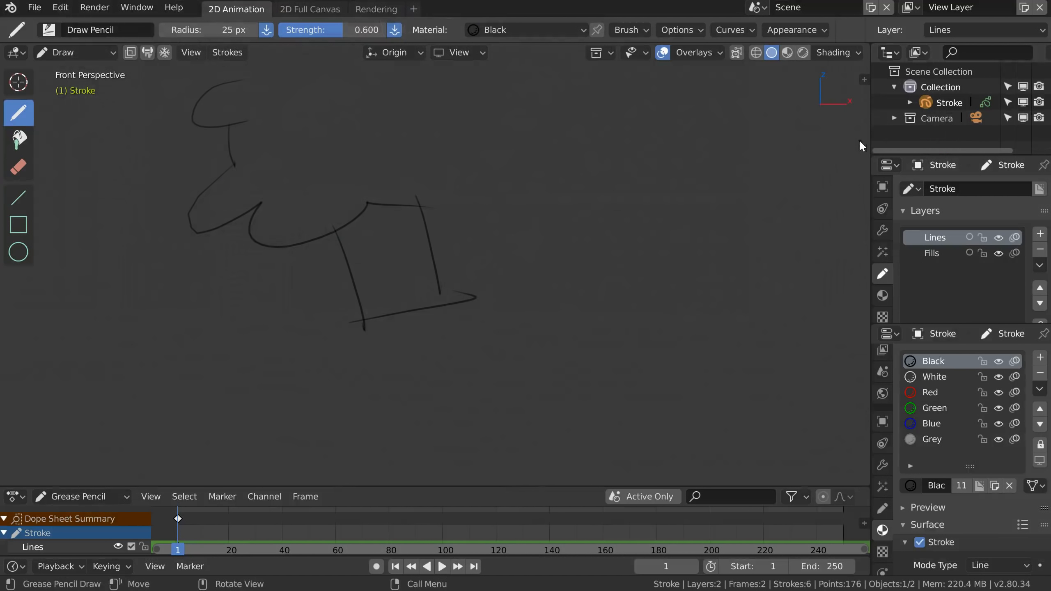
pyautogui.moveTo(866, 485); pyautogui.dragTo(745, 458)
pyautogui.moveTo(869, 484); pyautogui.dragTo(772, 444)
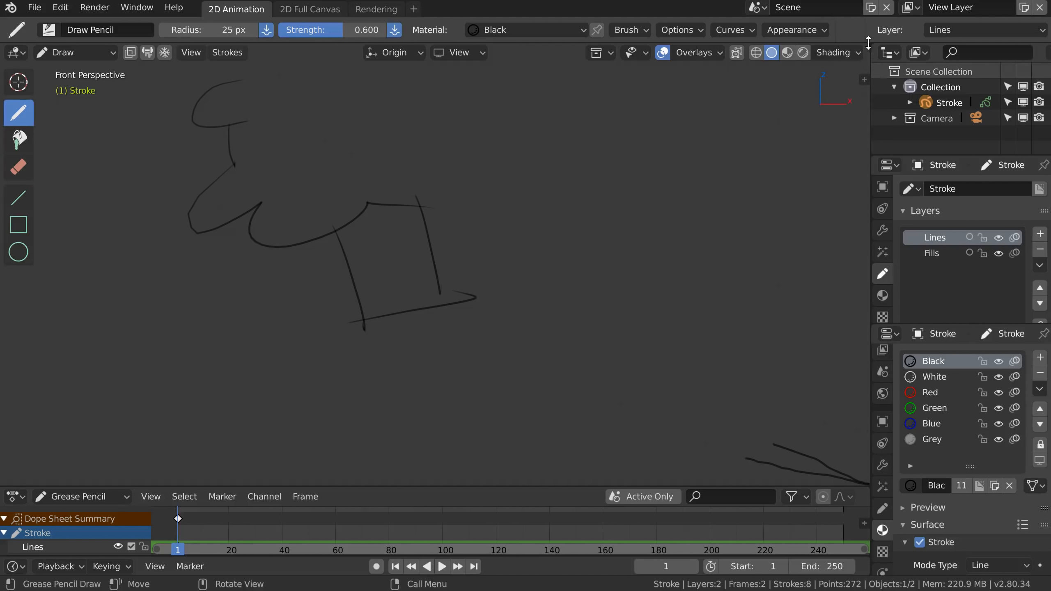
pyautogui.moveTo(868, 43); pyautogui.dragTo(742, 122)
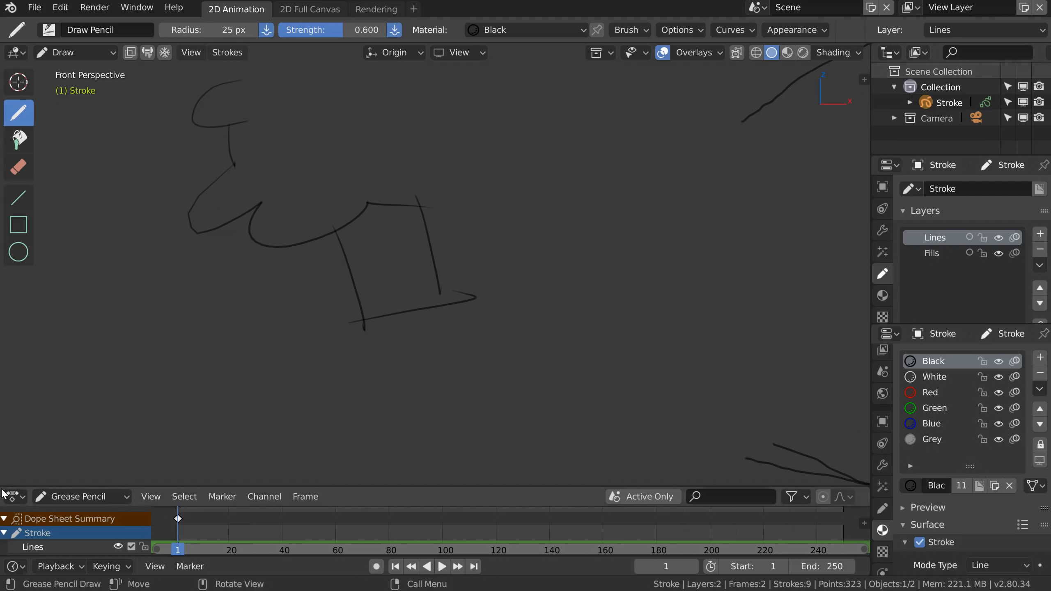
pyautogui.moveTo(5, 481); pyautogui.dragTo(275, 326)
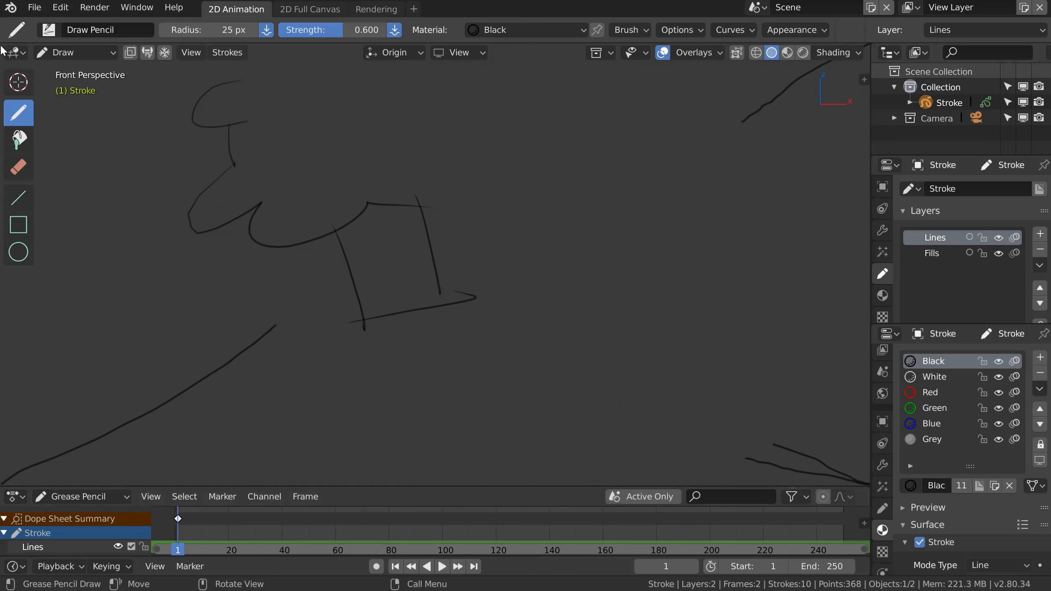
pyautogui.moveTo(25, 60); pyautogui.dragTo(219, 191)
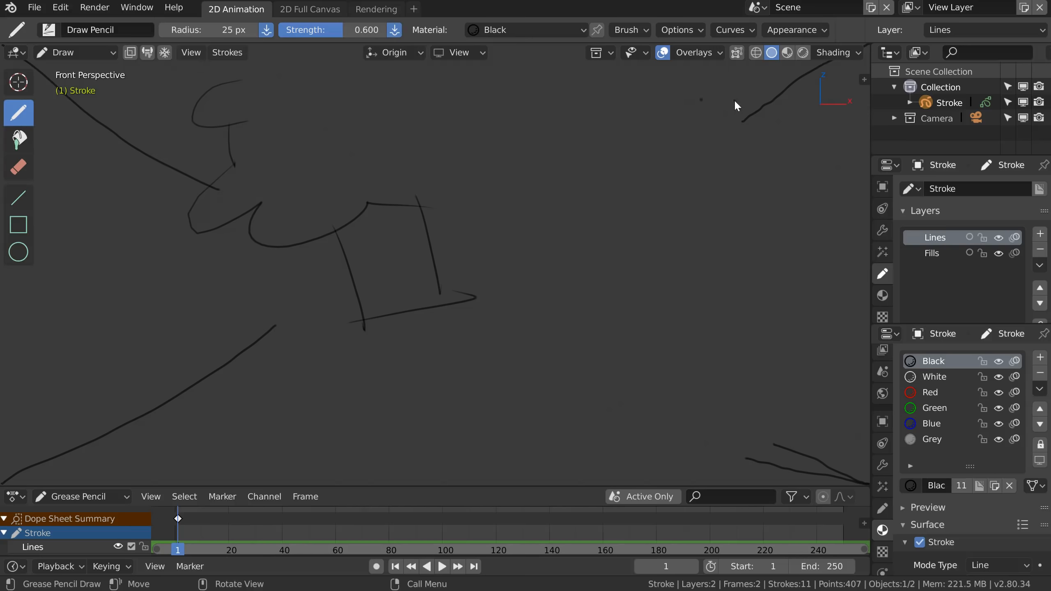
# Narrow the 3D viewport to about half the window width and slide its header back and forth to inspect the cut-off options.
pyautogui.moveTo(871, 129); pyautogui.dragTo(495, 158)
pyautogui.moveTo(185, 53)
pyautogui.mouseDown(button='middle')
pyautogui.moveTo(140, 50)
pyautogui.moveTo(381, 36)
pyautogui.mouseUp(button='middle')
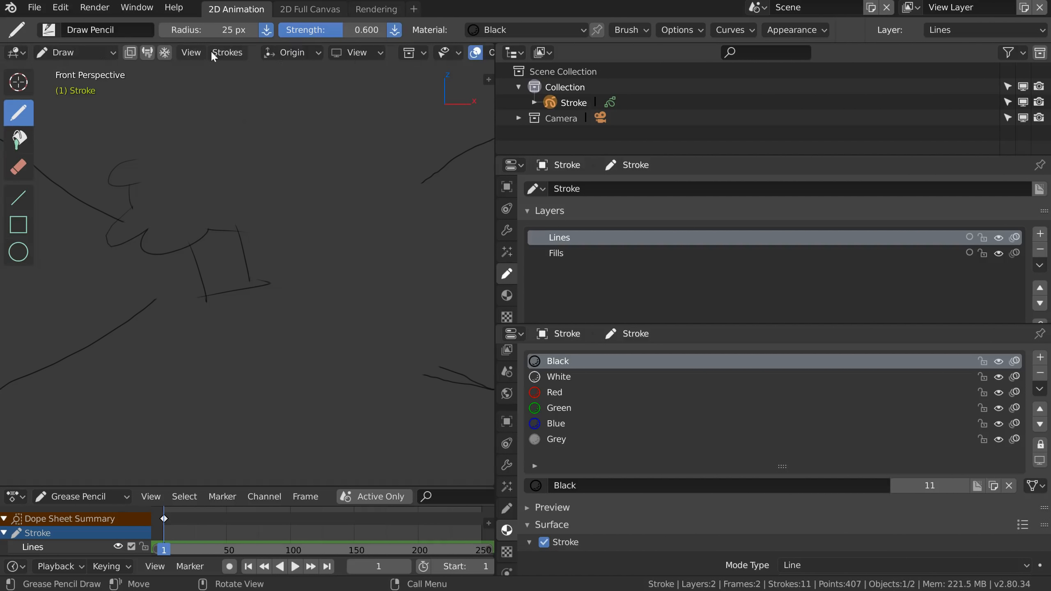
pyautogui.moveTo(283, 50); pyautogui.dragTo(9, 51, button='middle')
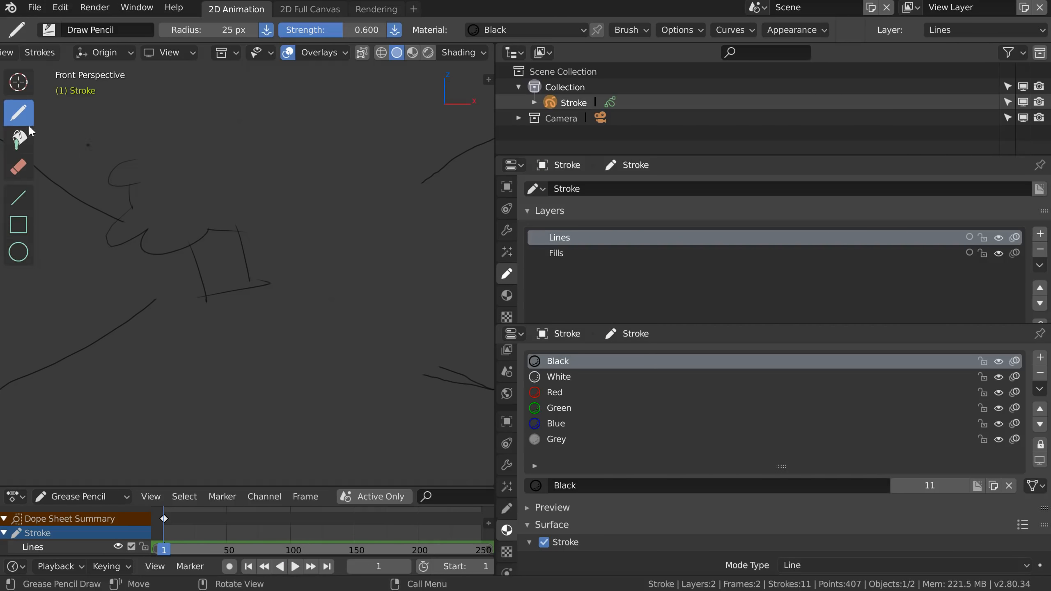
pyautogui.moveTo(180, 54); pyautogui.dragTo(363, 54, button='middle')
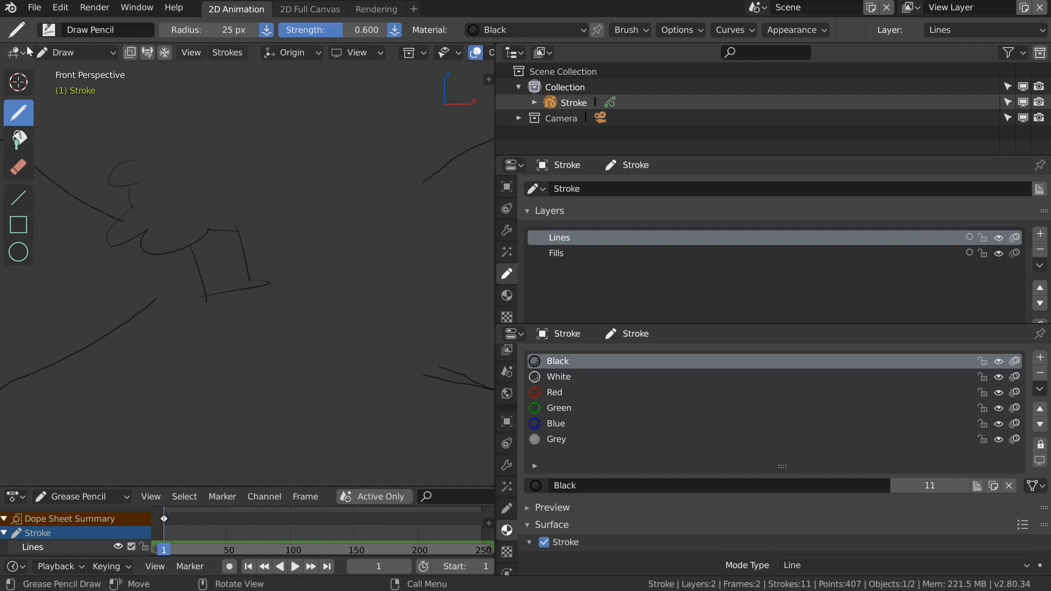
pyautogui.moveTo(202, 53); pyautogui.dragTo(339, 57, button='middle')
pyautogui.scroll(-3, 69, 62)
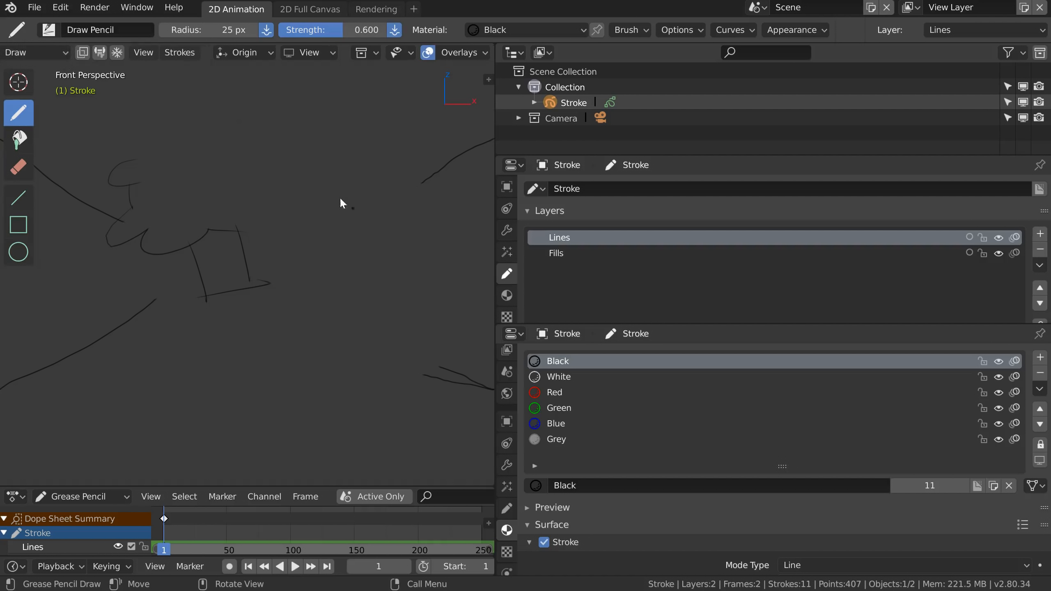
pyautogui.scroll(3, 118, 53)
# Look through the available editor types, and widen the 3D viewport to about three quarters of the window width.
pyautogui.click(21, 54)
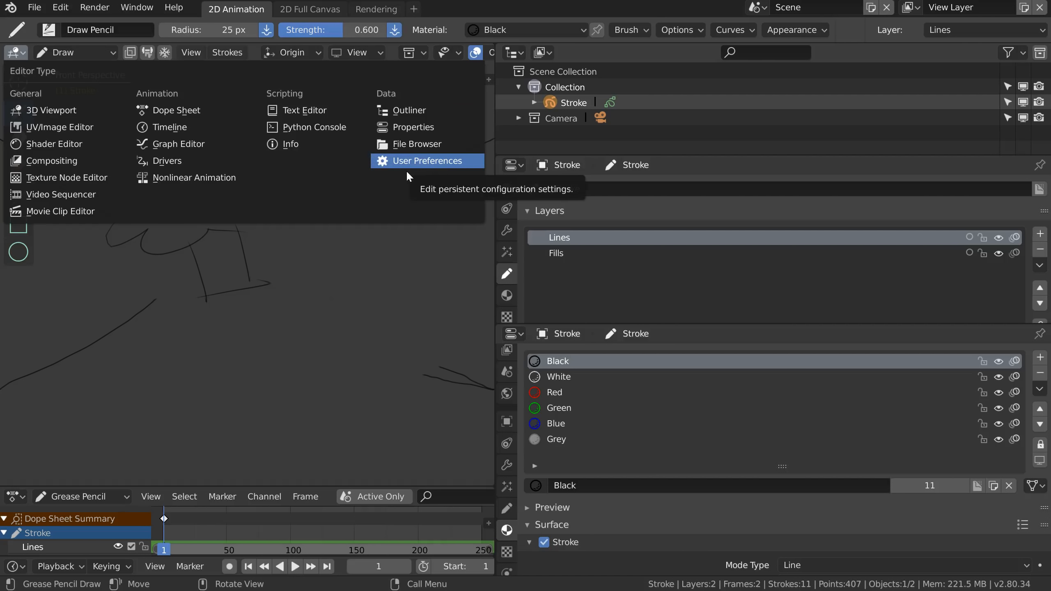
pyautogui.scroll(-1, 271, 530)
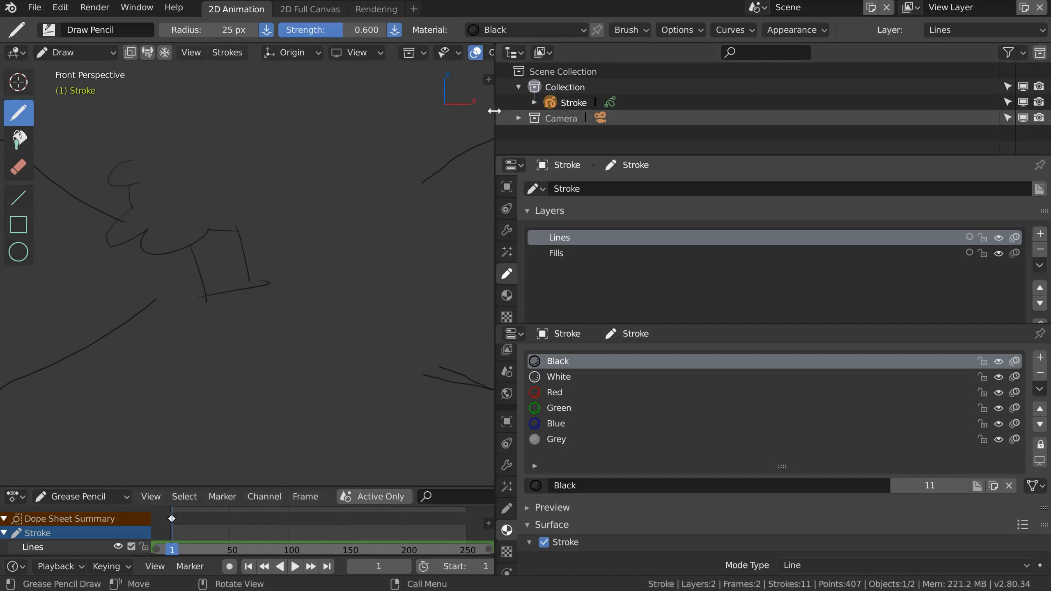
pyautogui.moveTo(494, 111); pyautogui.dragTo(801, 117)
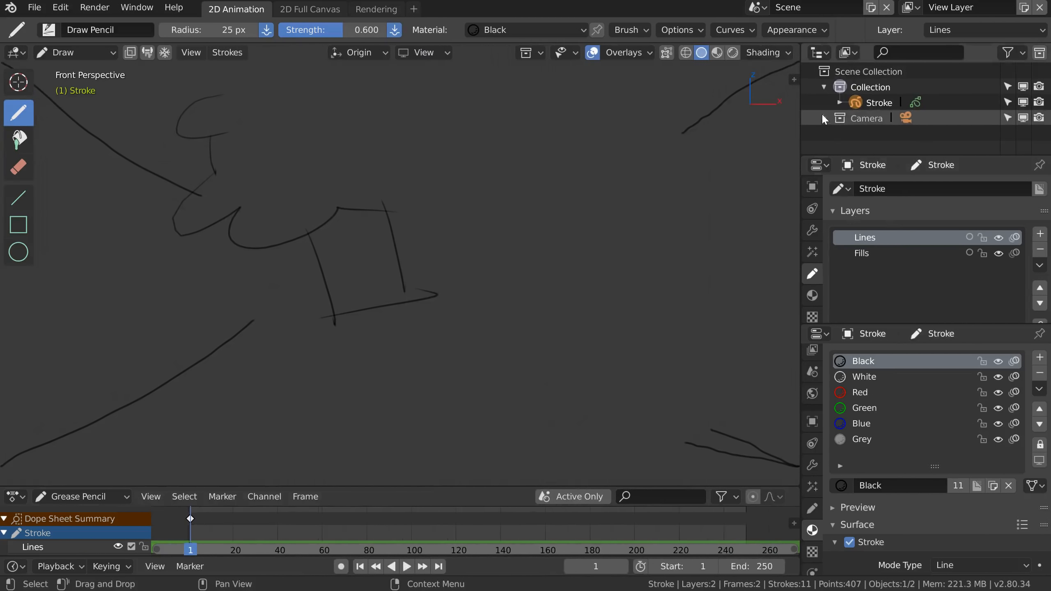
pyautogui.click(855, 53)
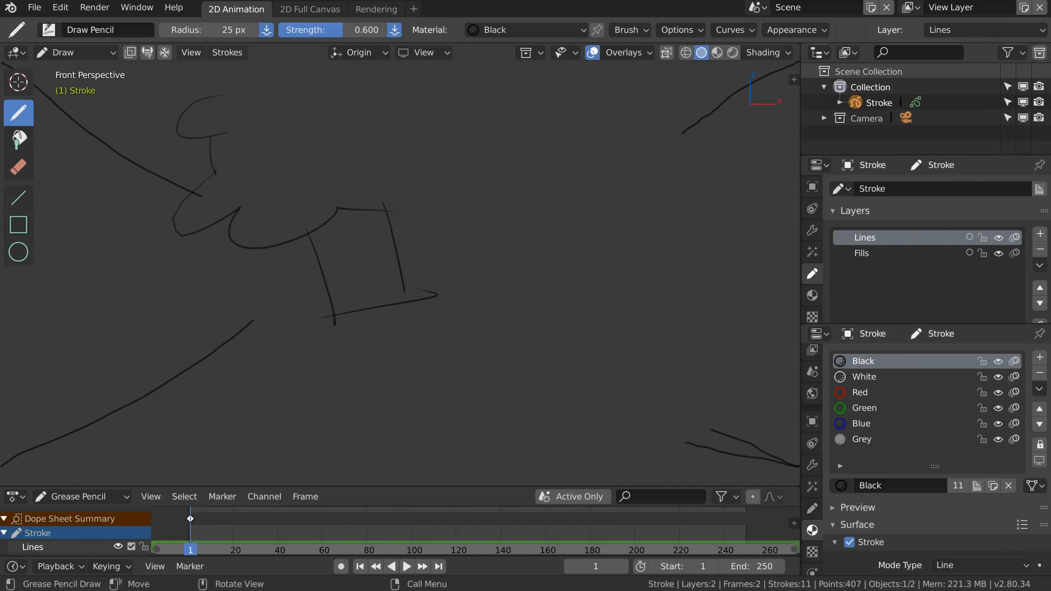
# Start a new file from the Sculpting template.
pyautogui.click(37, 9)
pyautogui.moveTo(59, 30)
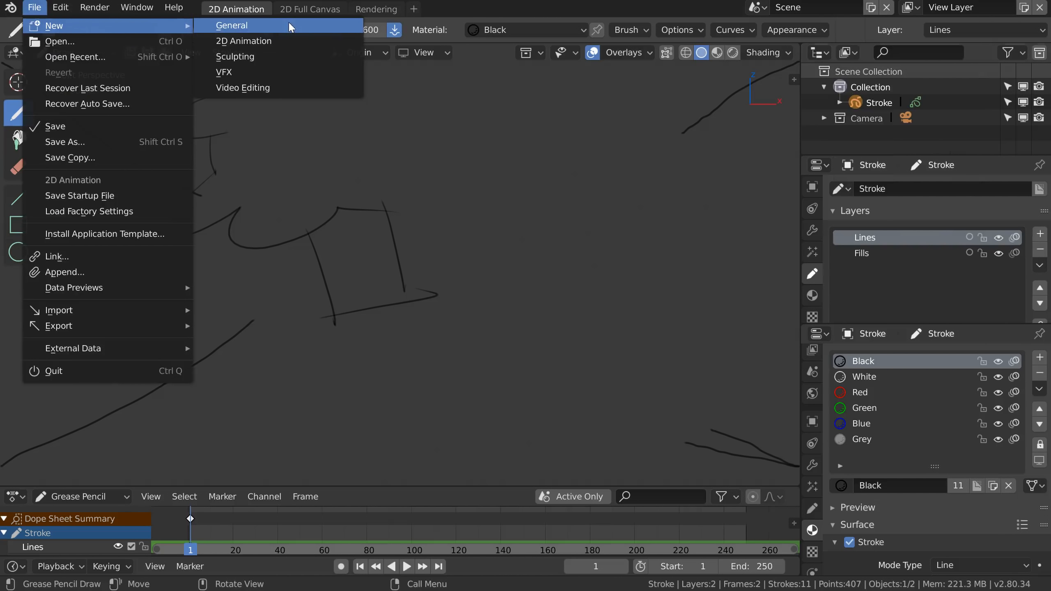
pyautogui.click(235, 56)
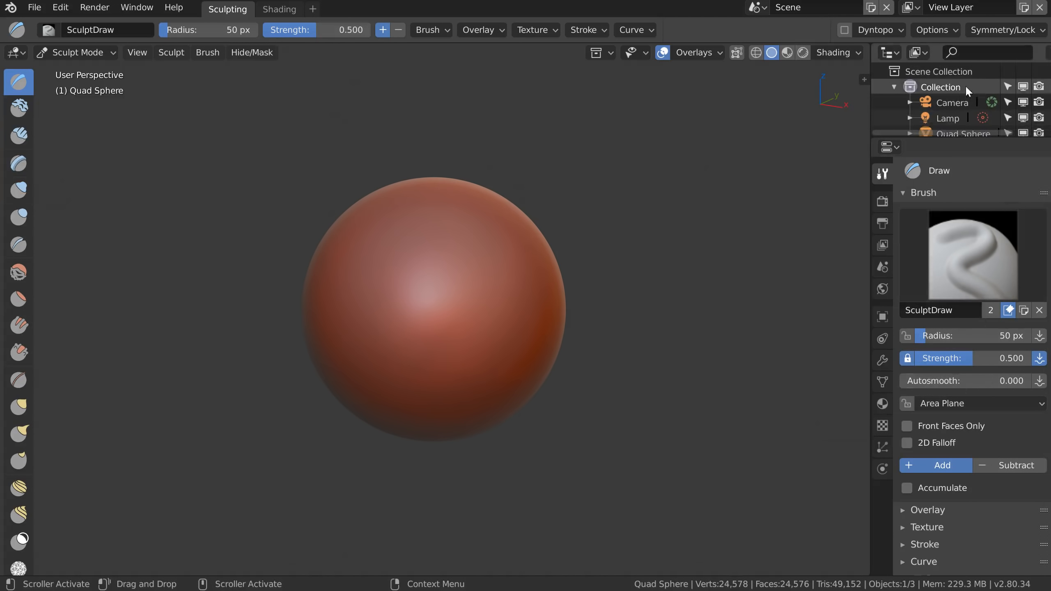
# Start a new file from the General template and make the timeline area slightly taller.
pyautogui.click(32, 8)
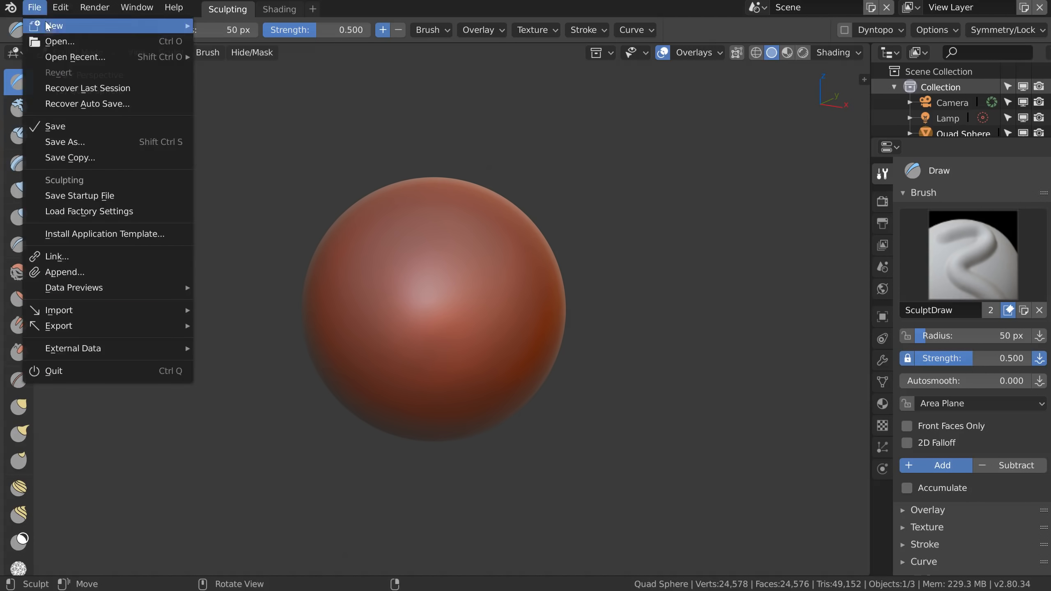
pyautogui.moveTo(60, 27)
pyautogui.click(282, 25)
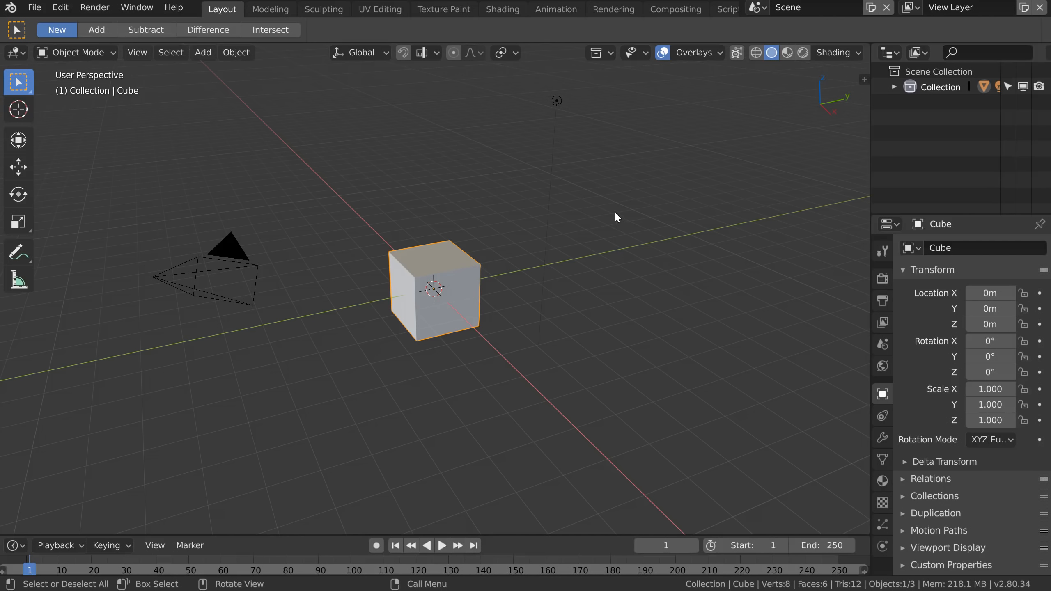
pyautogui.moveTo(425, 245); pyautogui.dragTo(463, 294, button='middle')
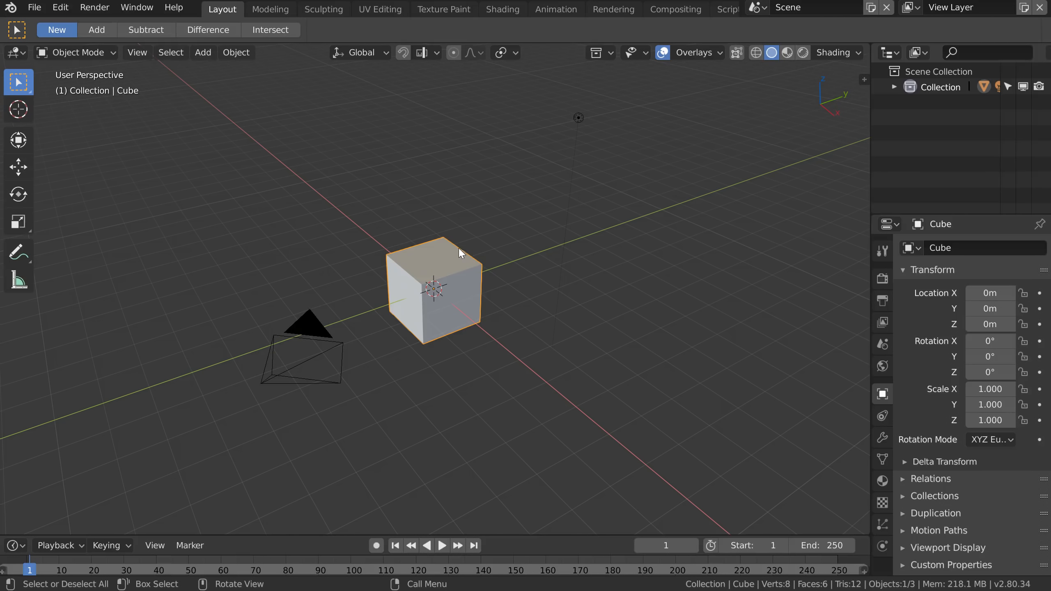
pyautogui.moveTo(404, 251); pyautogui.dragTo(405, 247, button='middle')
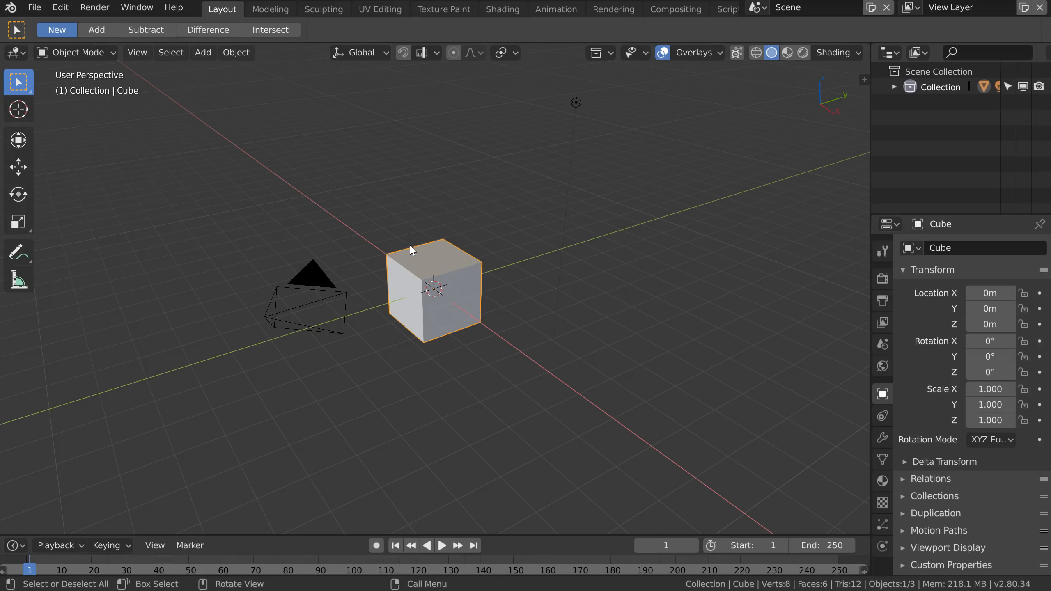
pyautogui.moveTo(508, 536); pyautogui.dragTo(507, 513)
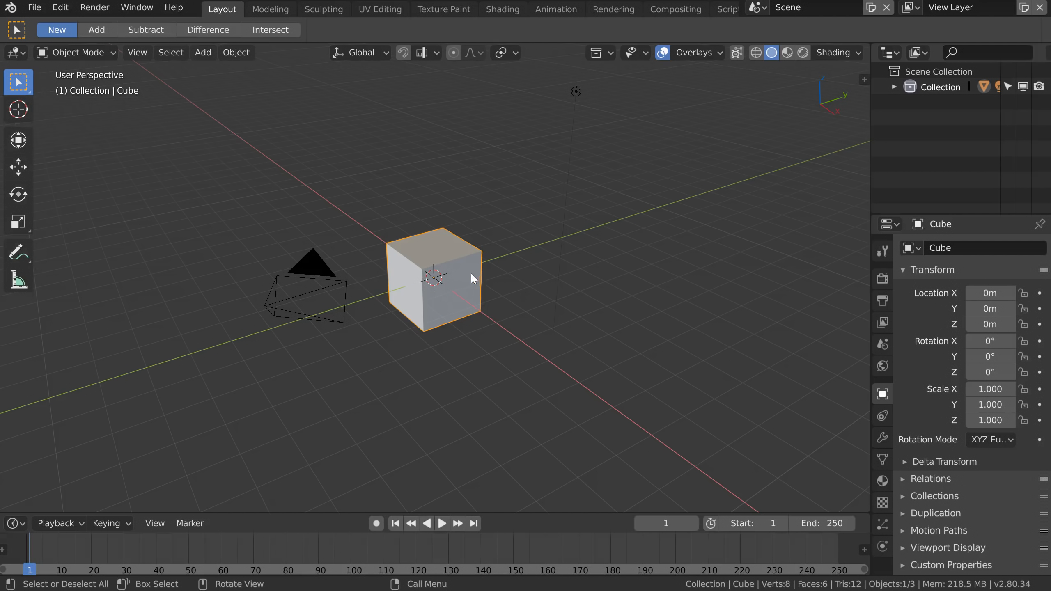
# Enter Edit Mode on the cube, select its top face and extrude it upward with the Extrude Region tool.
pyautogui.scroll(4, 471, 273)
pyautogui.press('Tab')
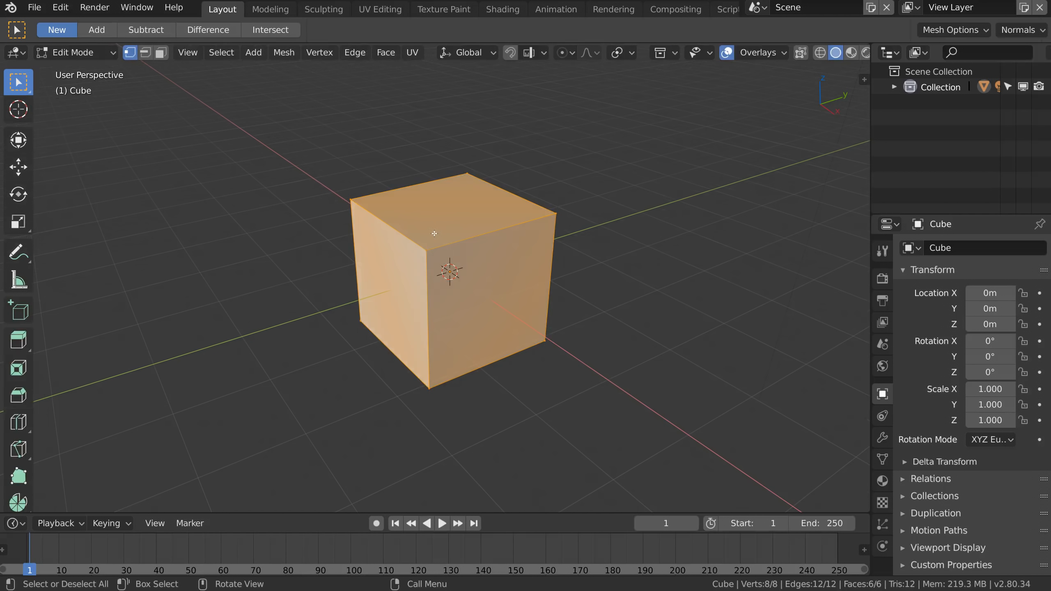
pyautogui.press('3')
pyautogui.click(435, 234)
pyautogui.click(18, 339)
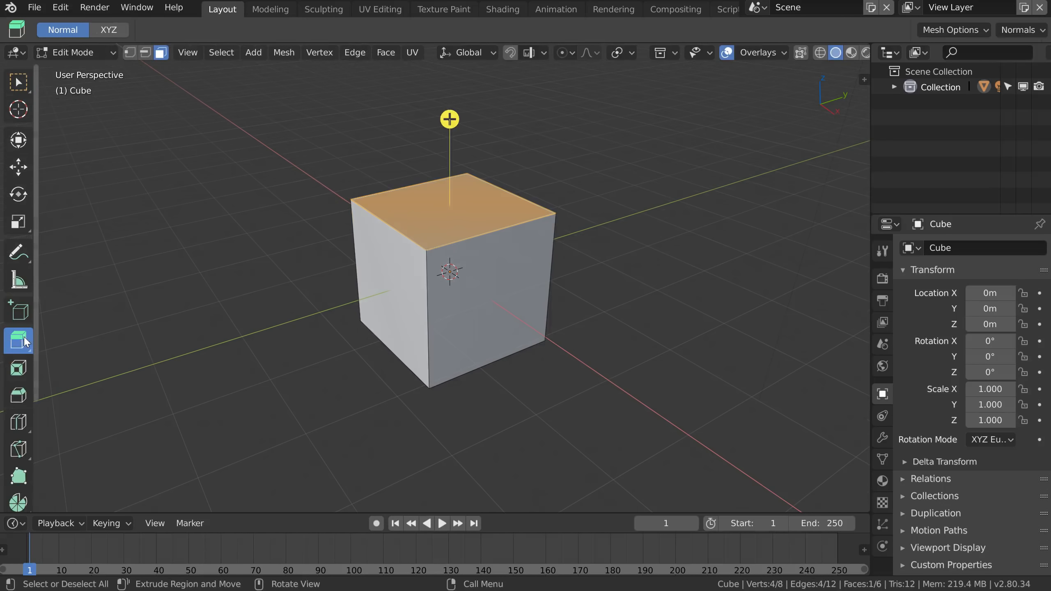
pyautogui.moveTo(449, 118); pyautogui.dragTo(453, 54)
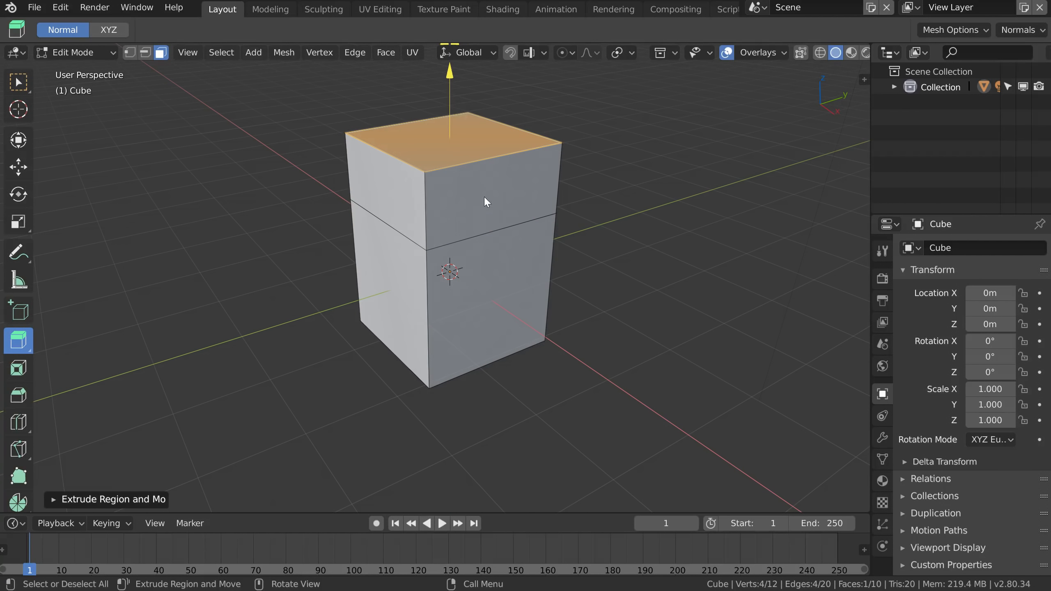
# Extrude one upper side face of the block outward, and raise the top face of that extension upward.
pyautogui.rightClick(484, 196)
pyautogui.click(516, 219)
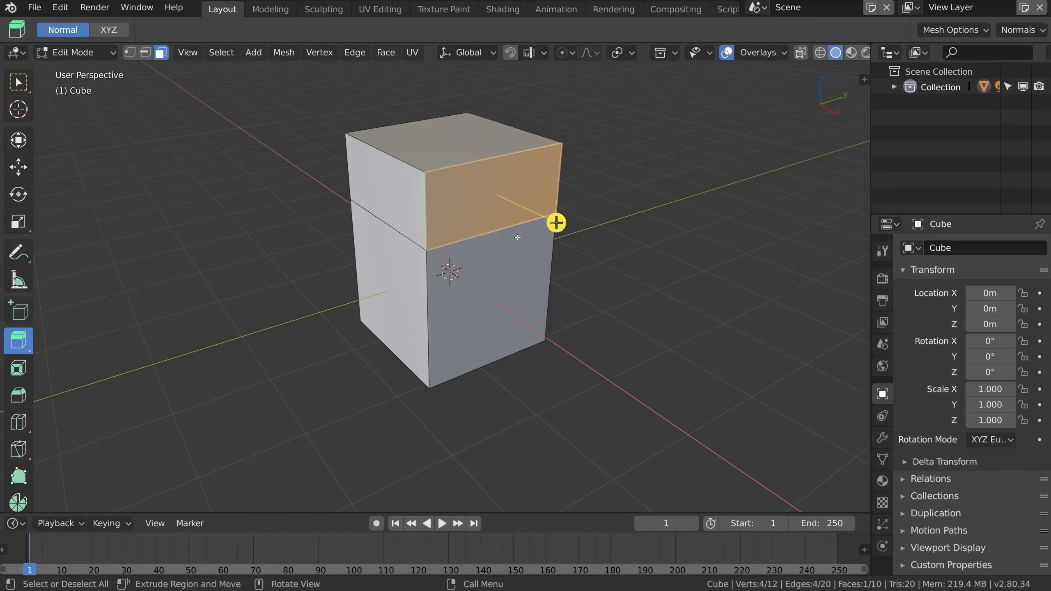
pyautogui.moveTo(518, 238); pyautogui.dragTo(561, 234, button='middle')
pyautogui.moveTo(579, 211); pyautogui.dragTo(661, 225)
pyautogui.click(556, 162)
pyautogui.moveTo(542, 72); pyautogui.dragTo(543, 29)
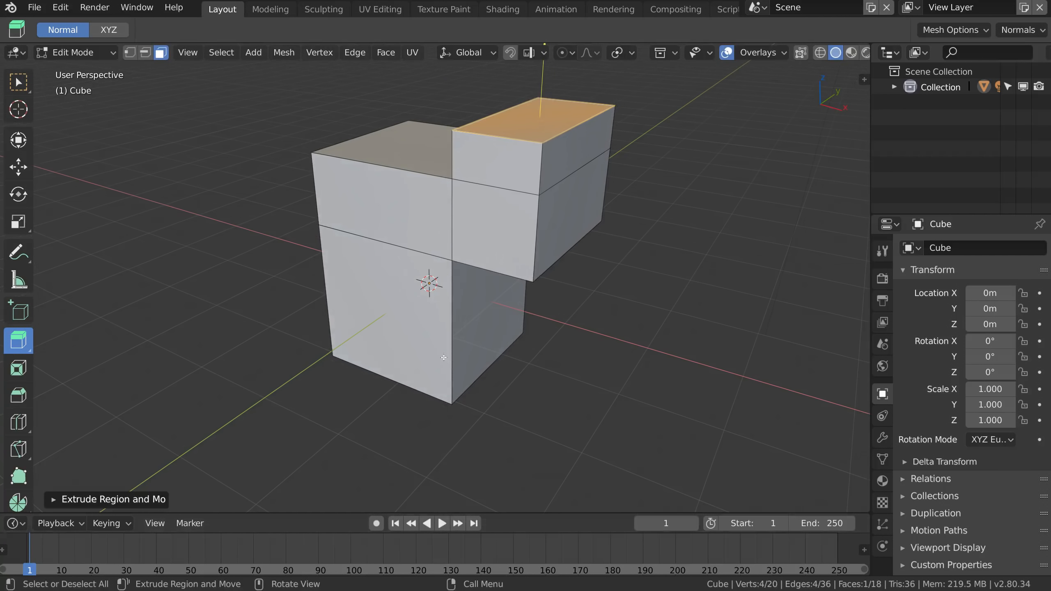
# Extrude the main block's adjacent upper side face outward to form a second overhang.
pyautogui.click(388, 224)
pyautogui.moveTo(319, 233); pyautogui.dragTo(269, 270)
pyautogui.moveTo(376, 267); pyautogui.dragTo(454, 206, button='middle')
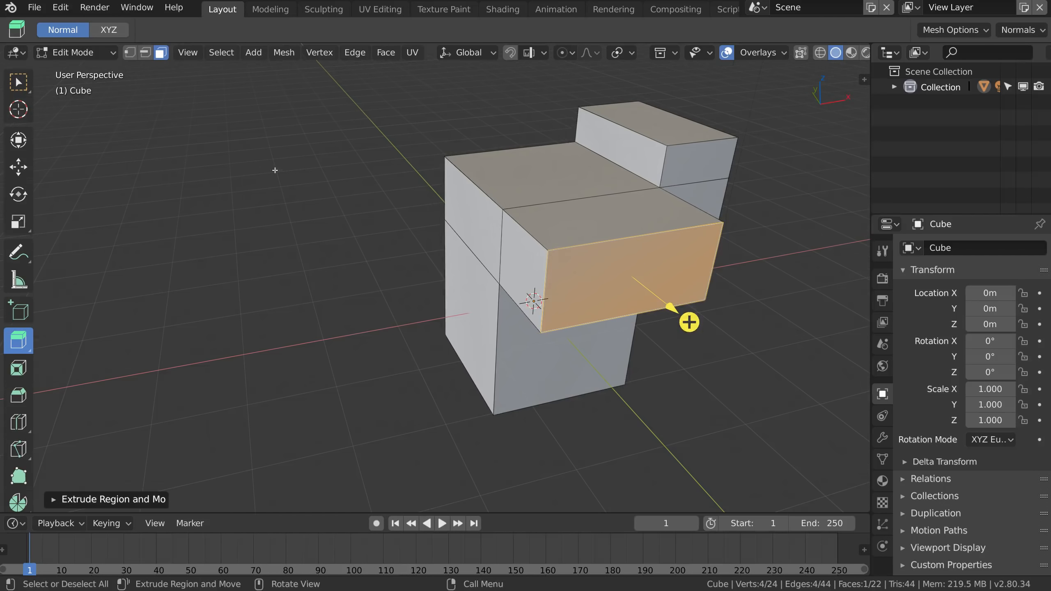
# Try to extrude the selected face to a point in the empty space beside the model, and undo it.
pyautogui.keyDown('ctrl'); pyautogui.rightClick(211, 160); pyautogui.keyUp('ctrl')
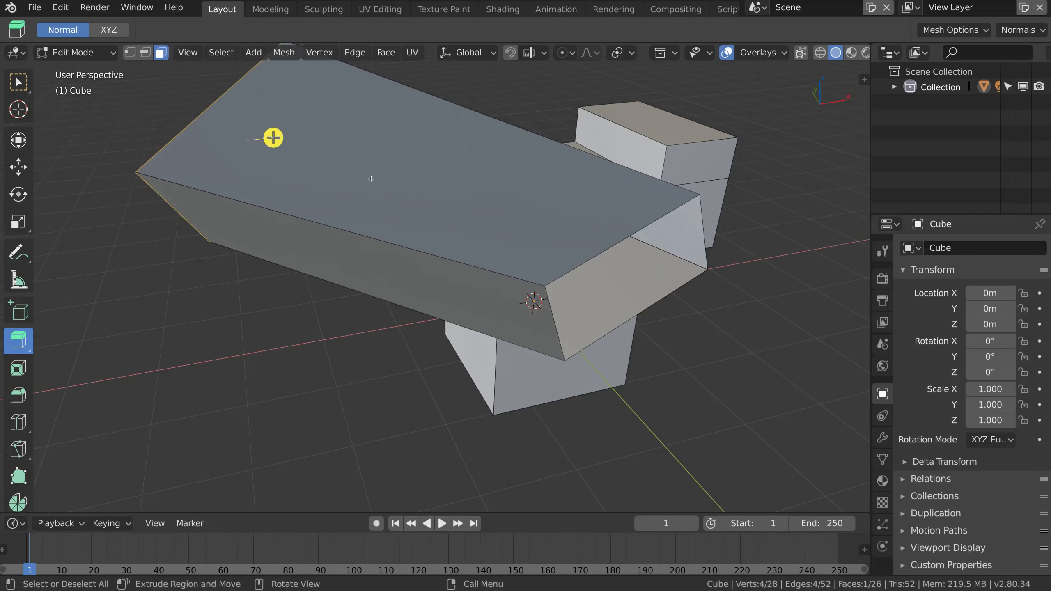
pyautogui.hotkey('ctrl', 'z')
# Move the 3D cursor around the viewport and leave it in the empty space far away from the model.
pyautogui.keyDown('shift'); pyautogui.rightClick(259, 158); pyautogui.keyUp('shift')
pyautogui.keyDown('shift'); pyautogui.moveTo(260, 157); pyautogui.dragTo(209, 167, button='right'); pyautogui.keyUp('shift')
pyautogui.rightClick(318, 217)
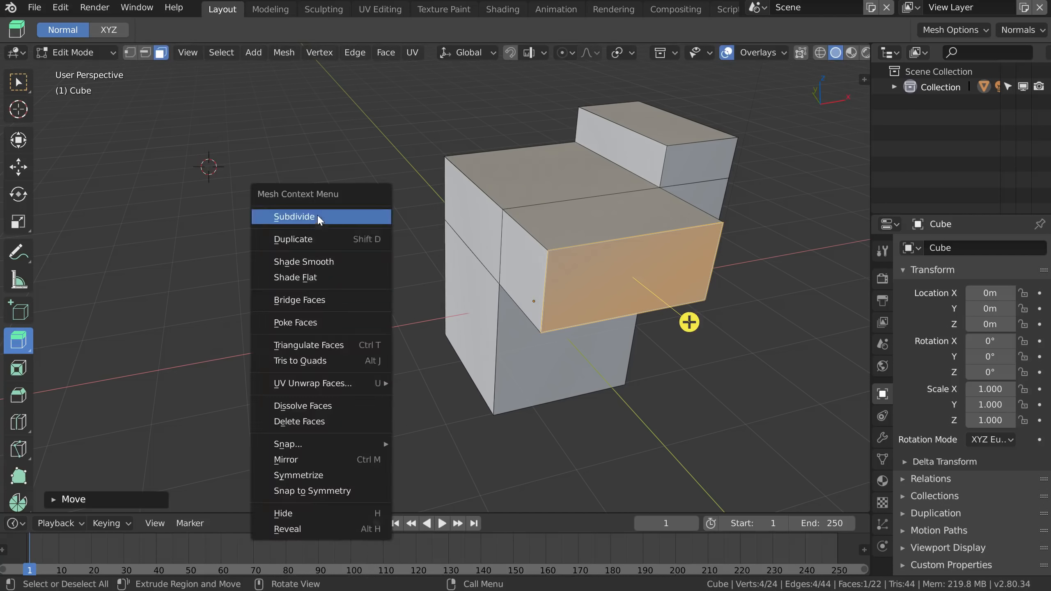
pyautogui.keyDown('shift'); pyautogui.moveTo(333, 181); pyautogui.dragTo(361, 294, button='right'); pyautogui.keyUp('shift')
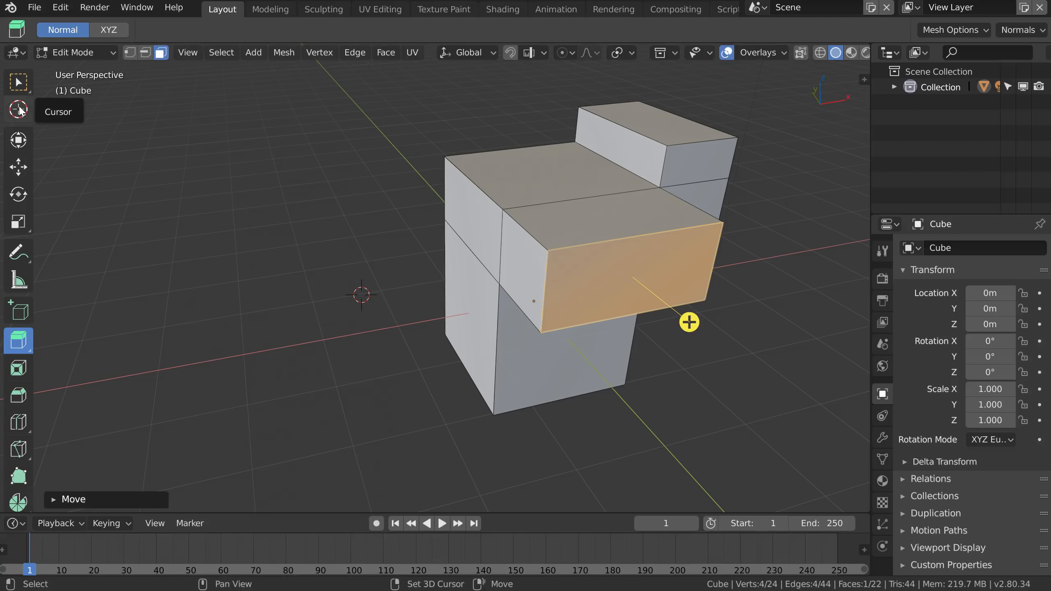
pyautogui.keyDown('shift'); pyautogui.moveTo(419, 269); pyautogui.dragTo(324, 211, button='right'); pyautogui.keyUp('shift')
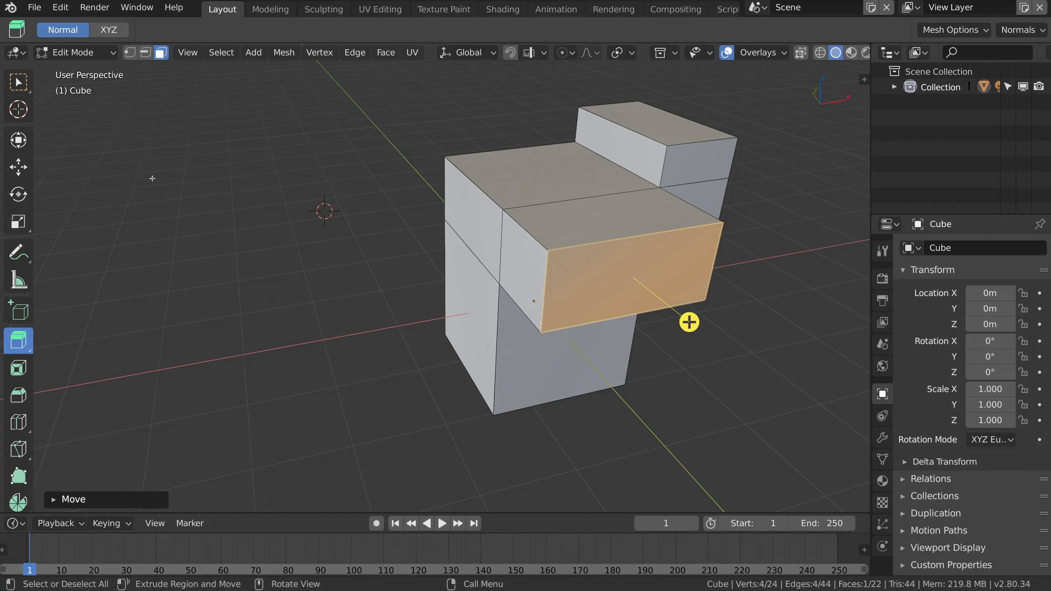
pyautogui.keyDown('shift'); pyautogui.moveTo(449, 188); pyautogui.dragTo(172, 67, button='right'); pyautogui.keyUp('shift')
pyautogui.keyDown('shift'); pyautogui.moveTo(518, 190); pyautogui.dragTo(269, 142, button='right'); pyautogui.keyUp('shift')
pyautogui.keyDown('shift'); pyautogui.moveTo(98, 158); pyautogui.dragTo(134, 113, button='right'); pyautogui.keyUp('shift')
# In edge selection mode, select both segments of the long top edge along the main block's side and bevel them.
pyautogui.click(495, 201)
pyautogui.press('2')
pyautogui.click(479, 188)
pyautogui.keyDown('shift'); pyautogui.click(523, 229); pyautogui.keyUp('shift')
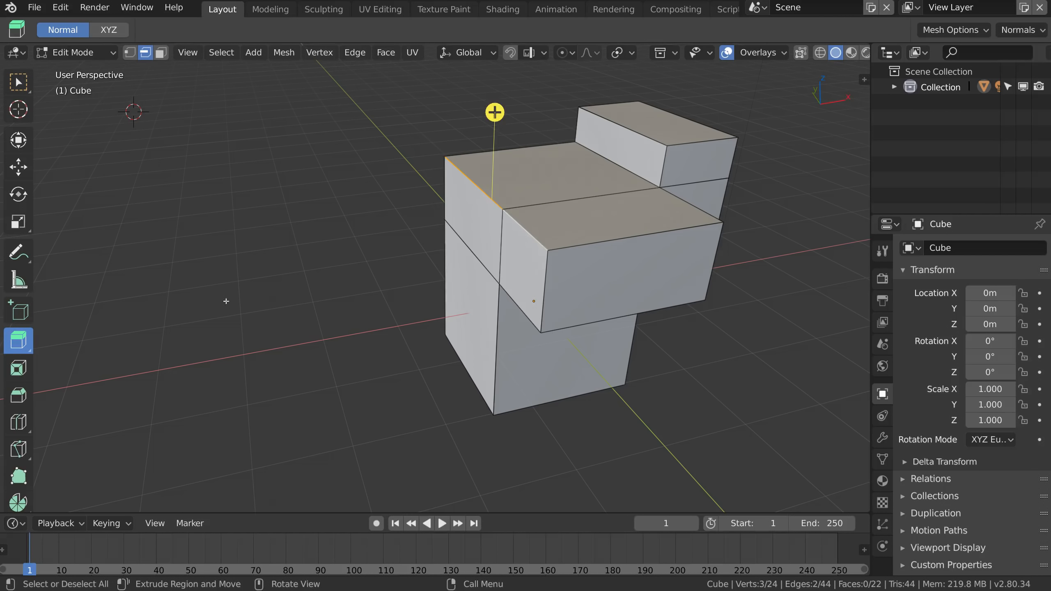
pyautogui.click(19, 397)
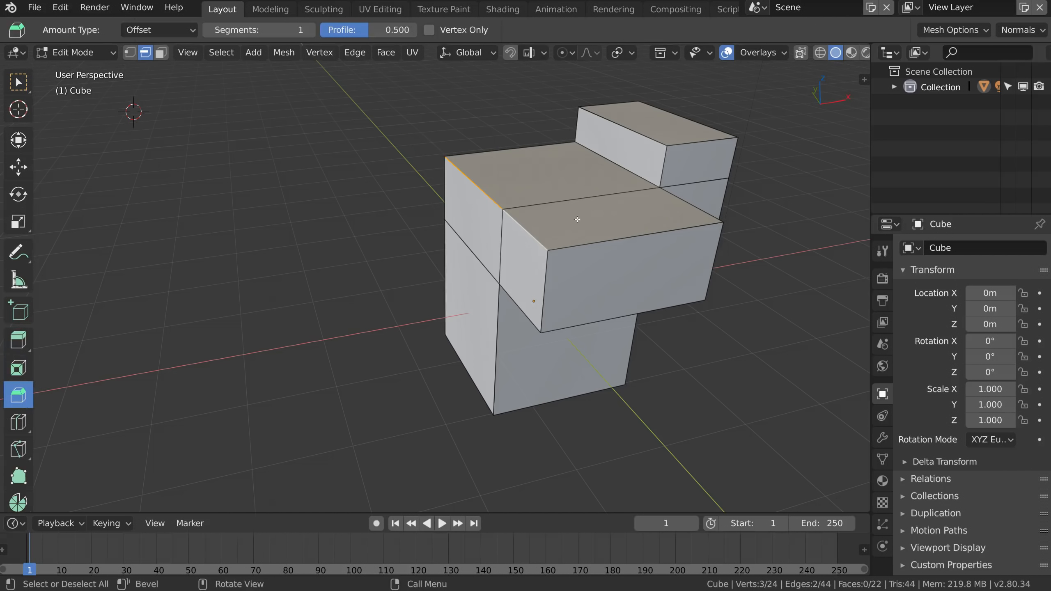
pyautogui.rightClick(582, 257)
pyautogui.press('Escape')
pyautogui.moveTo(500, 235); pyautogui.dragTo(636, 174)
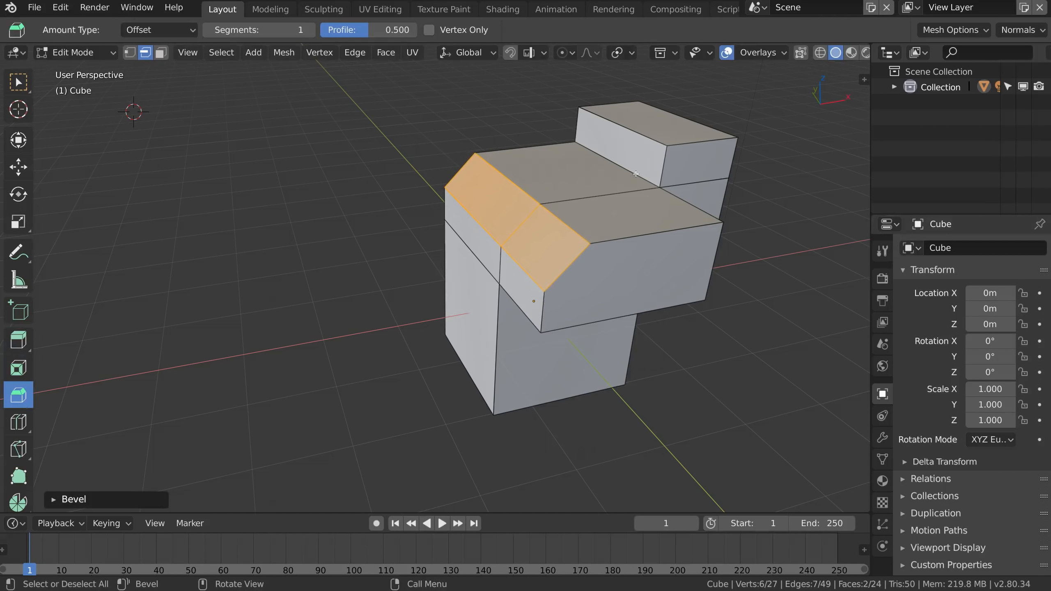
# Bevel the overhang's front top edge together with its vertical corner edge.
pyautogui.click(608, 242)
pyautogui.keyDown('shift'); pyautogui.click(537, 313); pyautogui.keyUp('shift')
pyautogui.moveTo(541, 308); pyautogui.dragTo(617, 229)
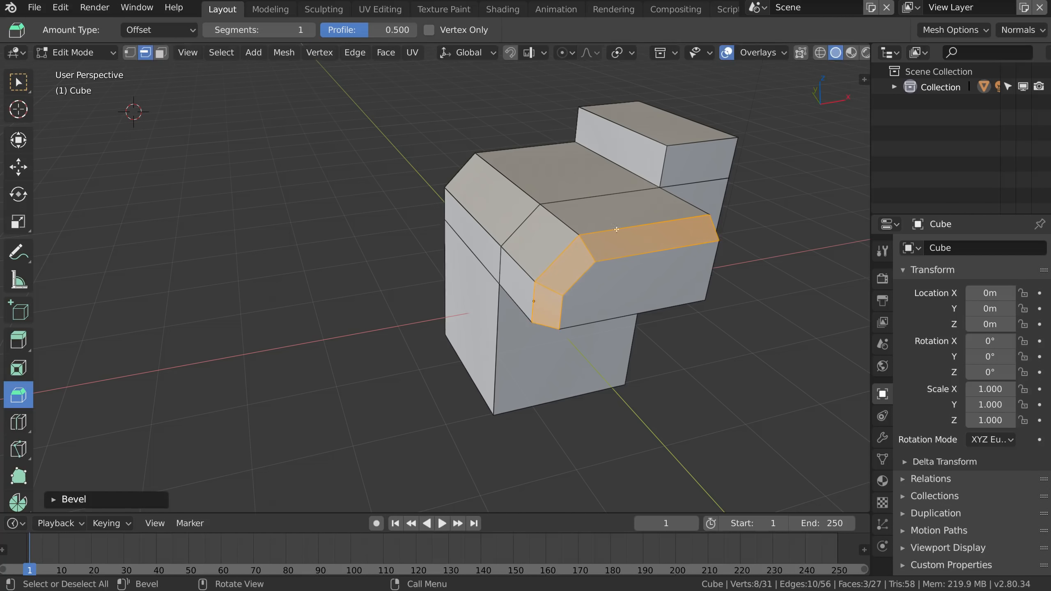
# Select the top edges all around the small raised block and bevel them slightly.
pyautogui.click(641, 133)
pyautogui.keyDown('shift'); pyautogui.click(697, 142); pyautogui.keyUp('shift')
pyautogui.keyDown('shift'); pyautogui.click(689, 120); pyautogui.keyUp('shift')
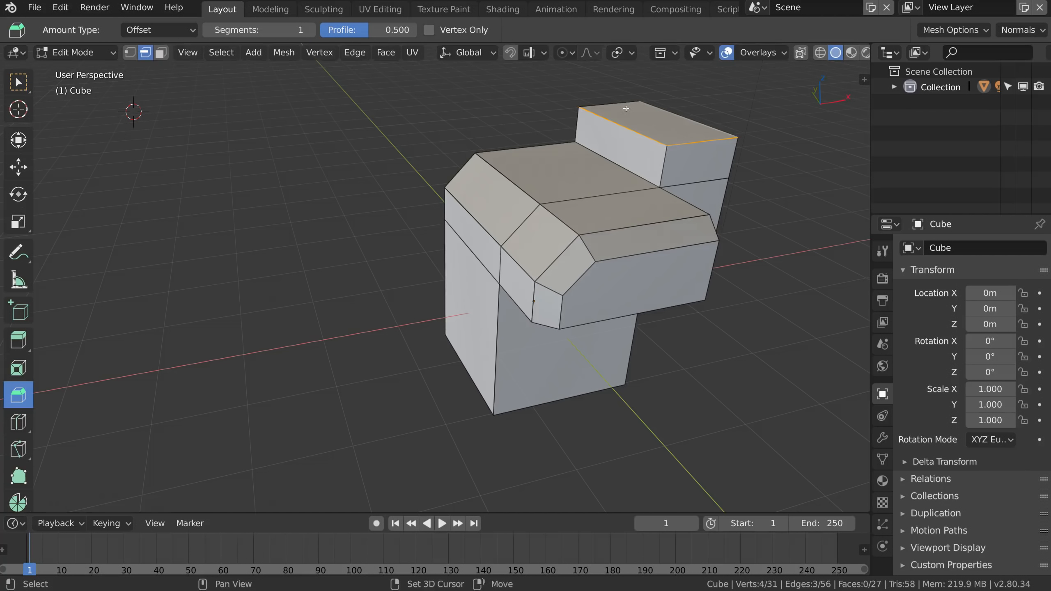
pyautogui.keyDown('shift'); pyautogui.click(625, 105); pyautogui.keyUp('shift')
pyautogui.moveTo(631, 149); pyautogui.dragTo(627, 154)
# Bevel the two stacked vertical corner edges on the other side of the main block.
pyautogui.moveTo(645, 224); pyautogui.dragTo(464, 224, button='middle')
pyautogui.click(461, 155)
pyautogui.keyDown('shift'); pyautogui.click(459, 238); pyautogui.keyUp('shift')
pyautogui.moveTo(455, 238); pyautogui.dragTo(495, 244)
pyautogui.moveTo(496, 244); pyautogui.dragTo(524, 232, button='middle')
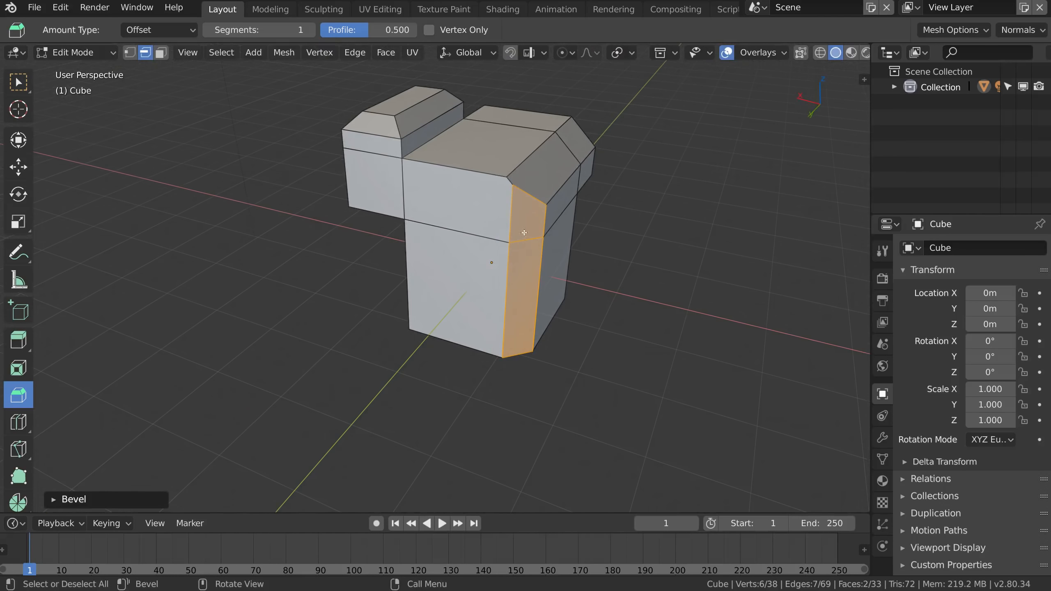
# In face selection mode, extrude the lower side face next to the beveled corner outward.
pyautogui.click(542, 198)
pyautogui.click(466, 158)
pyautogui.press('3')
pyautogui.click(501, 160)
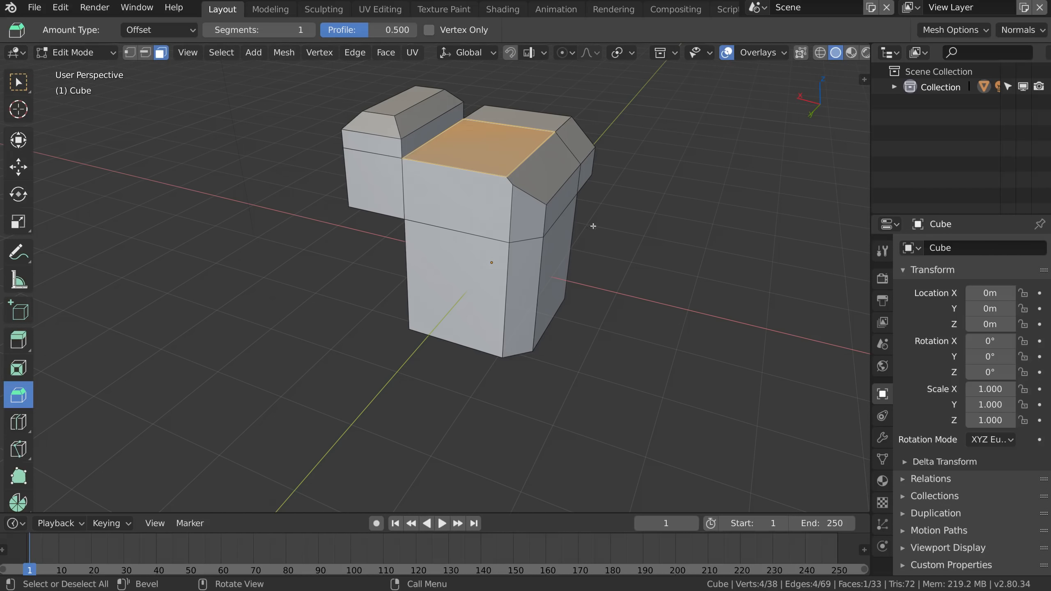
pyautogui.click(560, 269)
pyautogui.press('e')
pyautogui.click(624, 326)
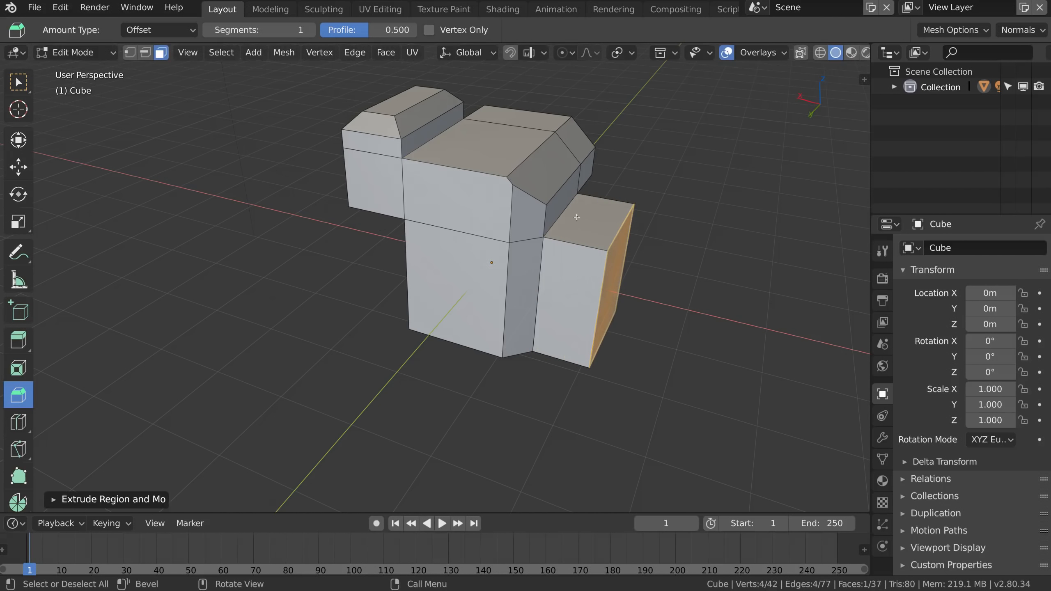
# Round the nearest vertical edge of the newly extruded lower block with a six-segment bevel.
pyautogui.press('Tab')
pyautogui.press('Tab')
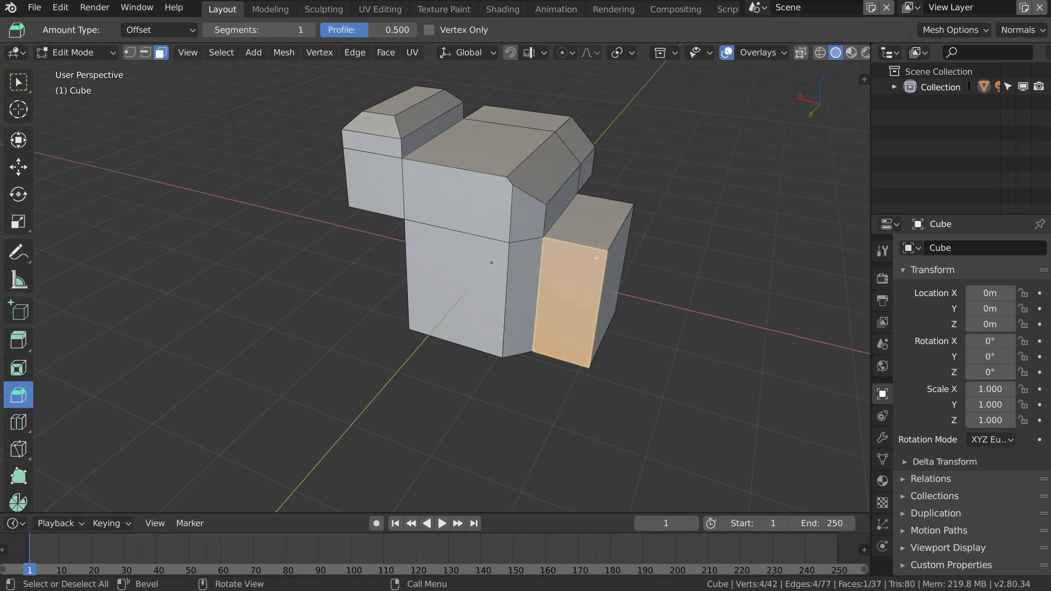
pyautogui.press('2')
pyautogui.click(599, 283)
pyautogui.moveTo(627, 304); pyautogui.dragTo(563, 302, button='middle')
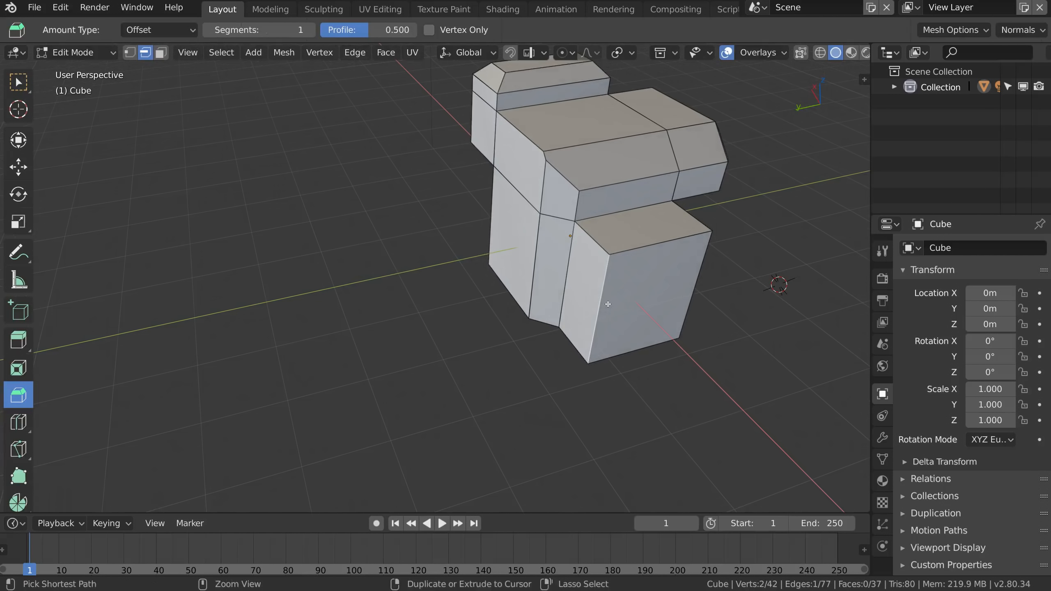
pyautogui.hotkey('ctrl', 'b')
pyautogui.scroll(5, 646, 325)
pyautogui.click(646, 326)
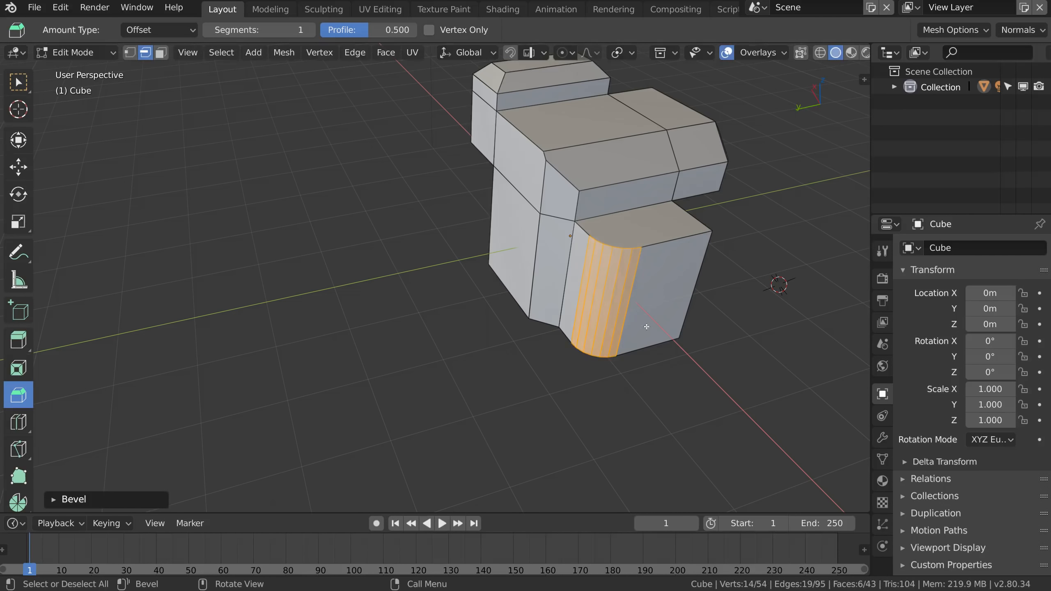
# Round the opposite outer vertical edge of the lower block with a smaller six-segment bevel.
pyautogui.click(704, 261)
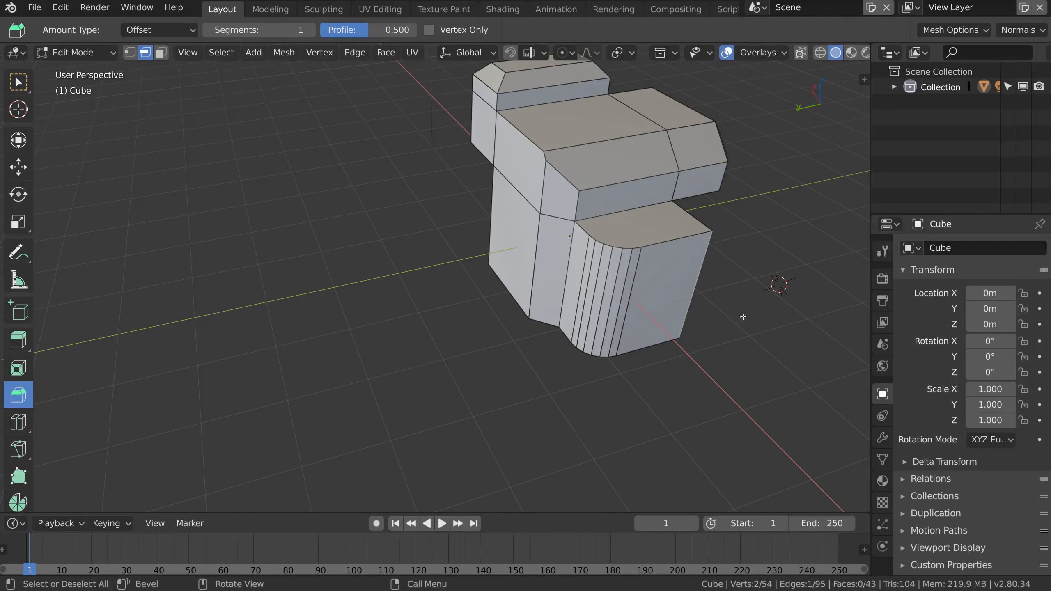
pyautogui.hotkey('ctrl', 'b')
pyautogui.click(694, 254)
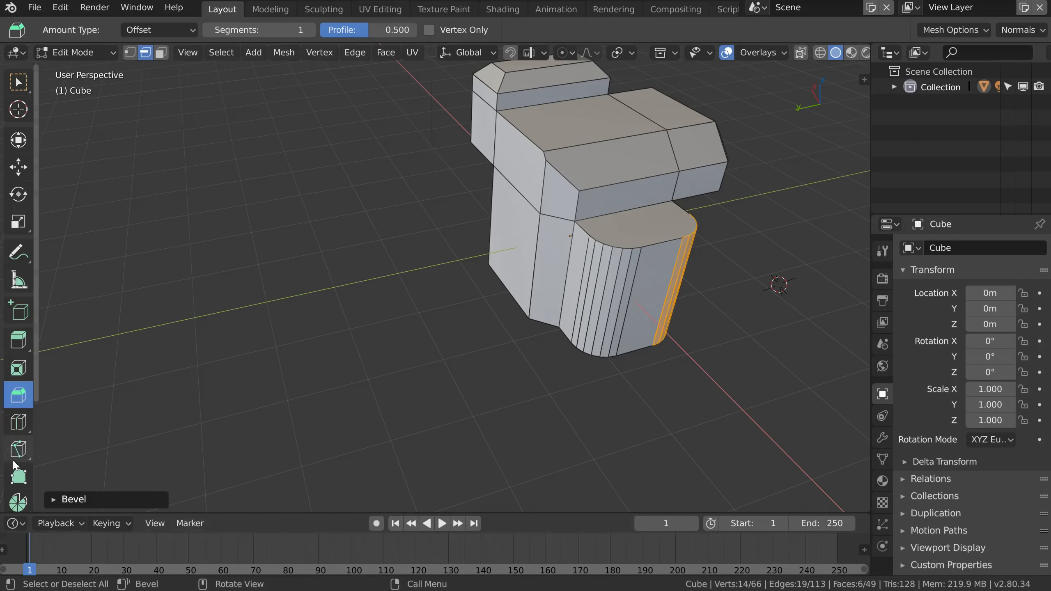
# Widen the viewport's toolbar to two columns and scale its icons up so that all tools fit.
pyautogui.scroll(-5, 17, 468)
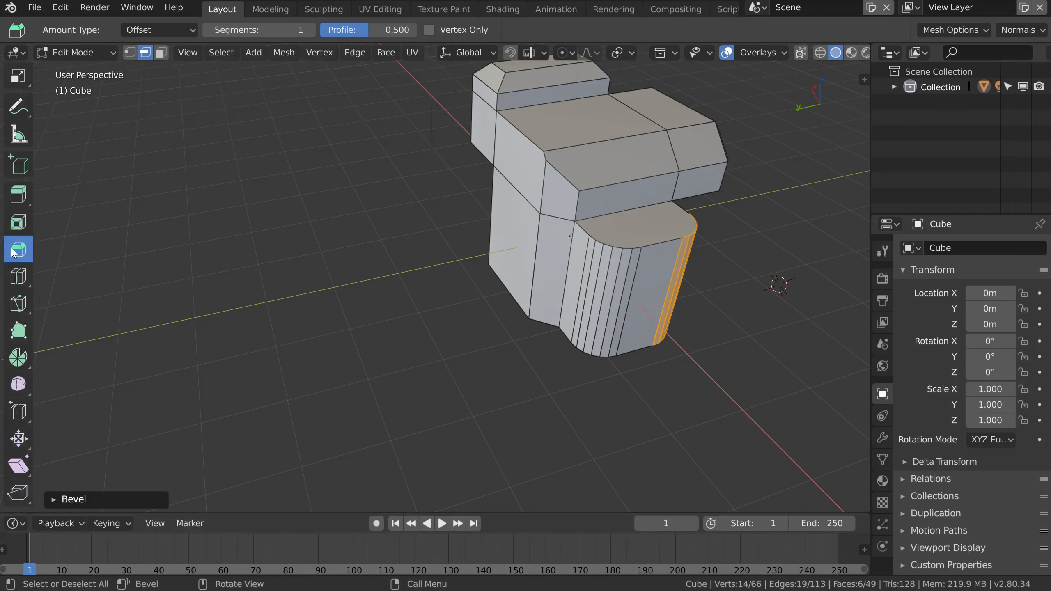
pyautogui.keyDown('ctrl'); pyautogui.moveTo(15, 248); pyautogui.dragTo(15, 263, button='middle'); pyautogui.keyUp('ctrl')
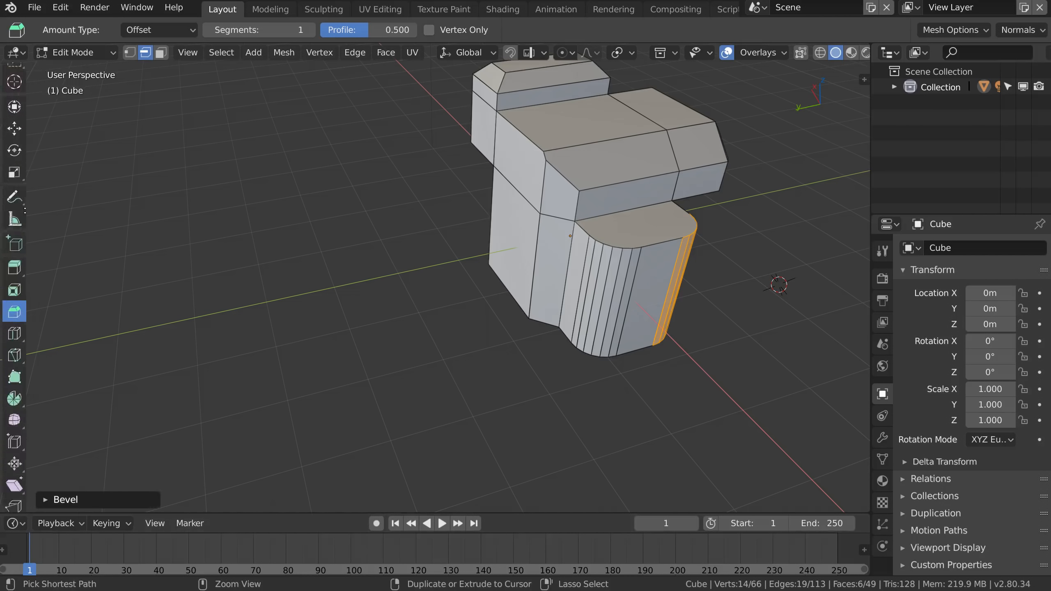
pyautogui.moveTo(16, 178)
pyautogui.mouseDown()
pyautogui.moveTo(70, 177)
pyautogui.moveTo(30, 184)
pyautogui.mouseUp()
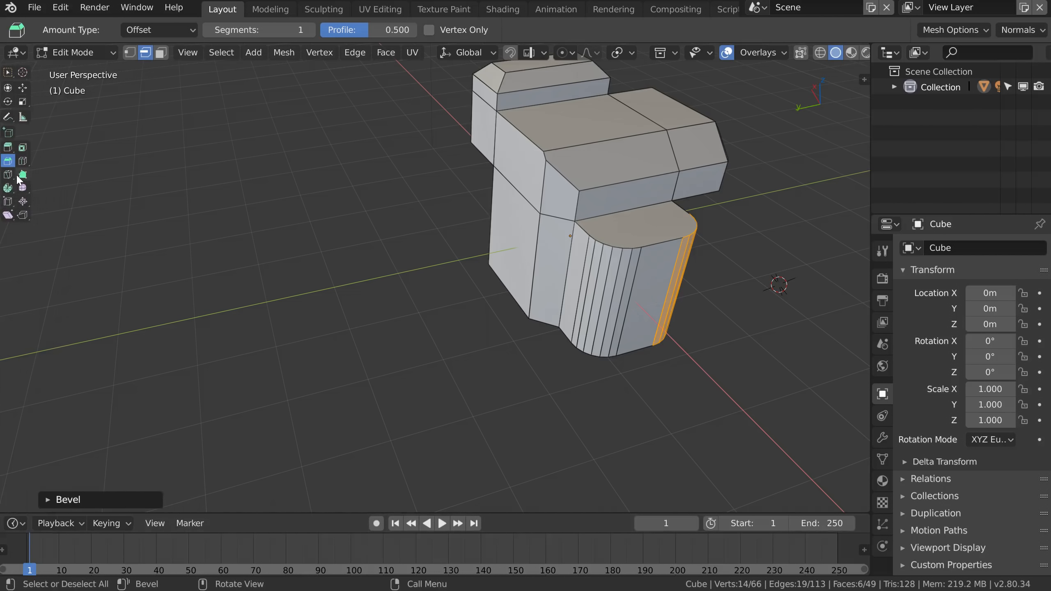
pyautogui.keyDown('ctrl'); pyautogui.moveTo(19, 180); pyautogui.dragTo(19, 81, button='middle'); pyautogui.keyUp('ctrl')
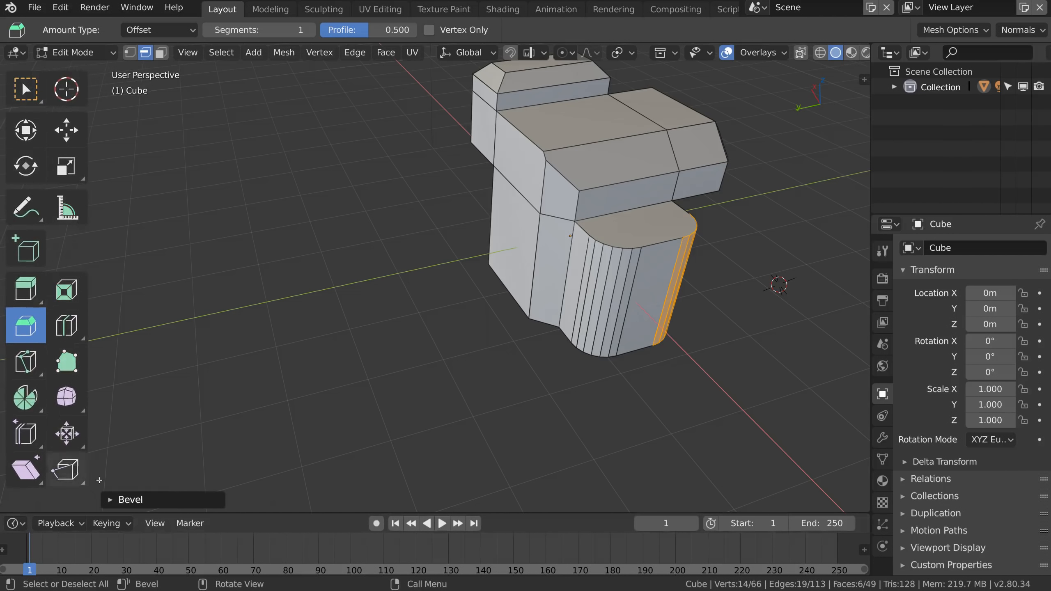
# Dissolve the vertical edge and the adjoining underside edge where the rounded lower block meets the main body.
pyautogui.moveTo(606, 284); pyautogui.dragTo(538, 315, button='middle')
pyautogui.scroll(4, 549, 333)
pyautogui.click(545, 373)
pyautogui.moveTo(545, 383); pyautogui.dragTo(507, 275, button='middle')
pyautogui.scroll(-3, 531, 340)
pyautogui.keyDown('shift'); pyautogui.click(487, 341); pyautogui.keyUp('shift')
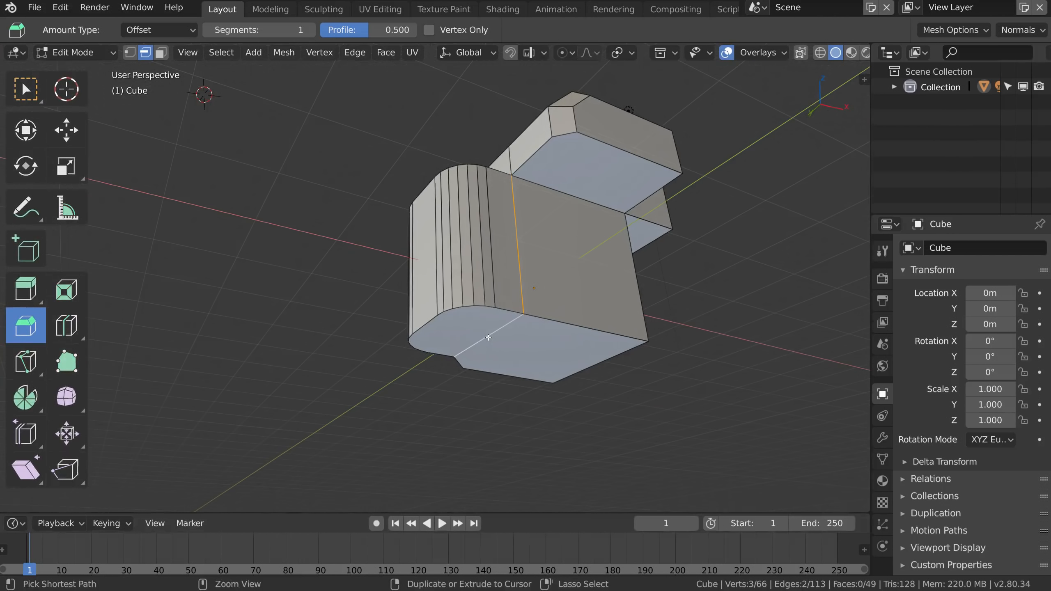
pyautogui.hotkey('ctrl', 'x')
pyautogui.moveTo(561, 259); pyautogui.dragTo(538, 343, button='middle')
# Try a Knife cut from the upper block's ledge down across the rounded lower block's front face.
pyautogui.click(14, 362)
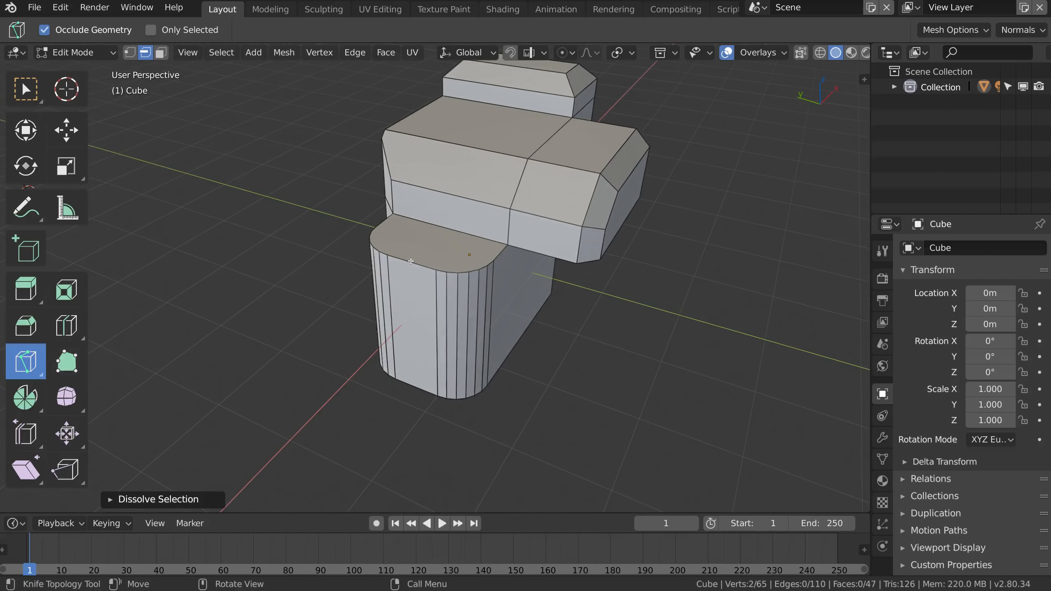
pyautogui.keyDown('ctrl'); pyautogui.click(413, 264); pyautogui.keyUp('ctrl')
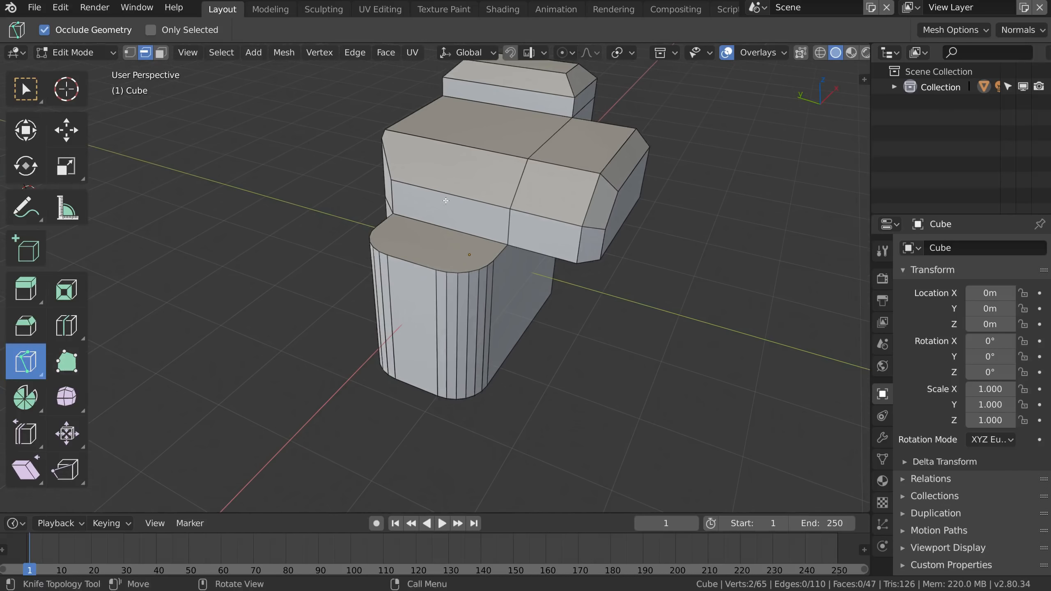
pyautogui.click(445, 194)
pyautogui.click(415, 263)
pyautogui.click(417, 388)
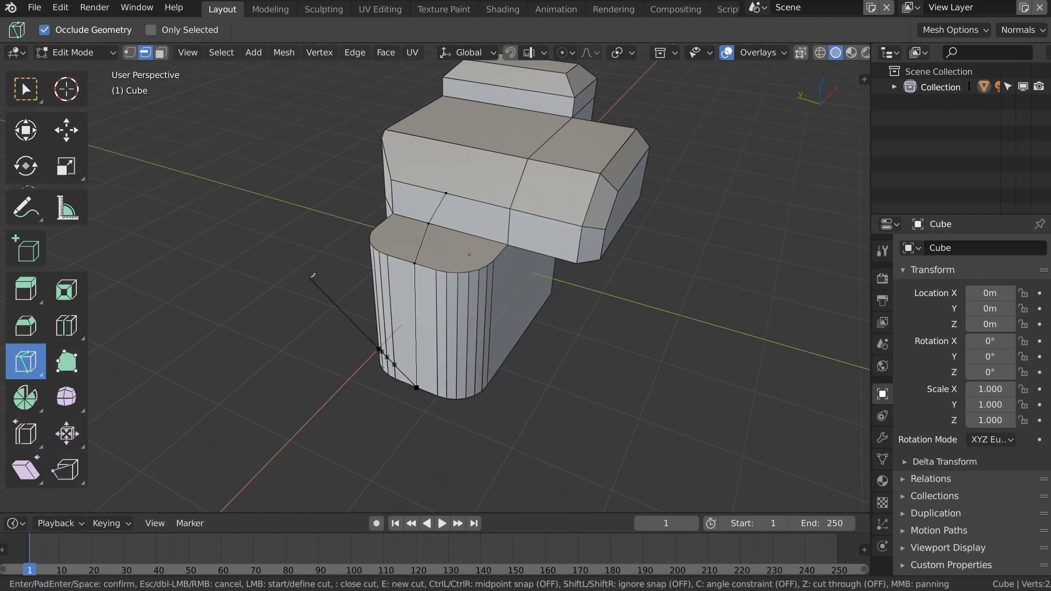
pyautogui.press('e')
pyautogui.press('Escape')
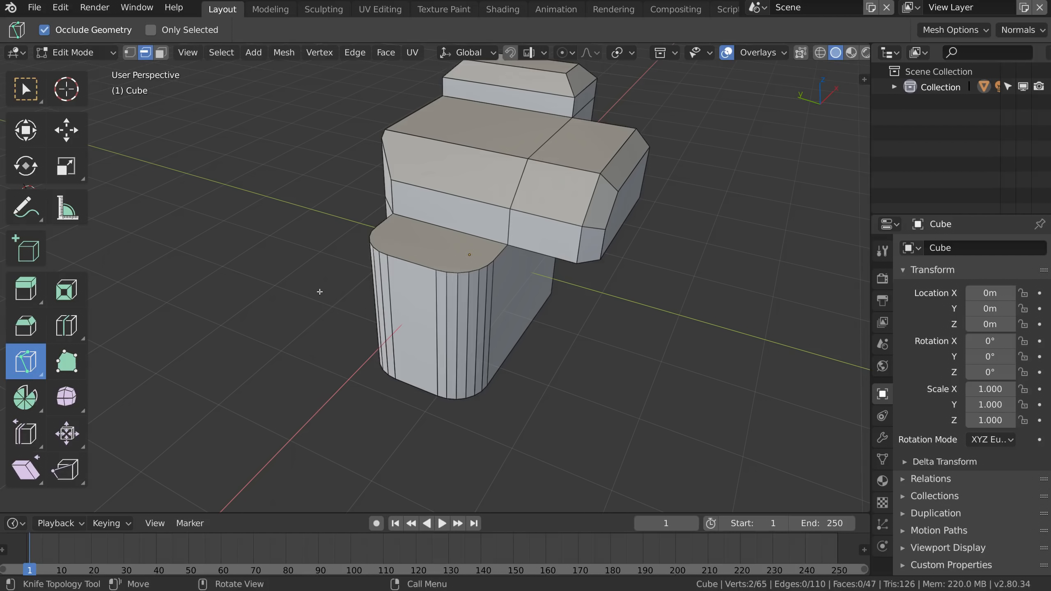
# Try several straight Knife cuts running sideways across the full width of the rounded lower block.
pyautogui.click(375, 311)
pyautogui.click(521, 339)
pyautogui.press('Escape')
pyautogui.moveTo(375, 305); pyautogui.dragTo(526, 329)
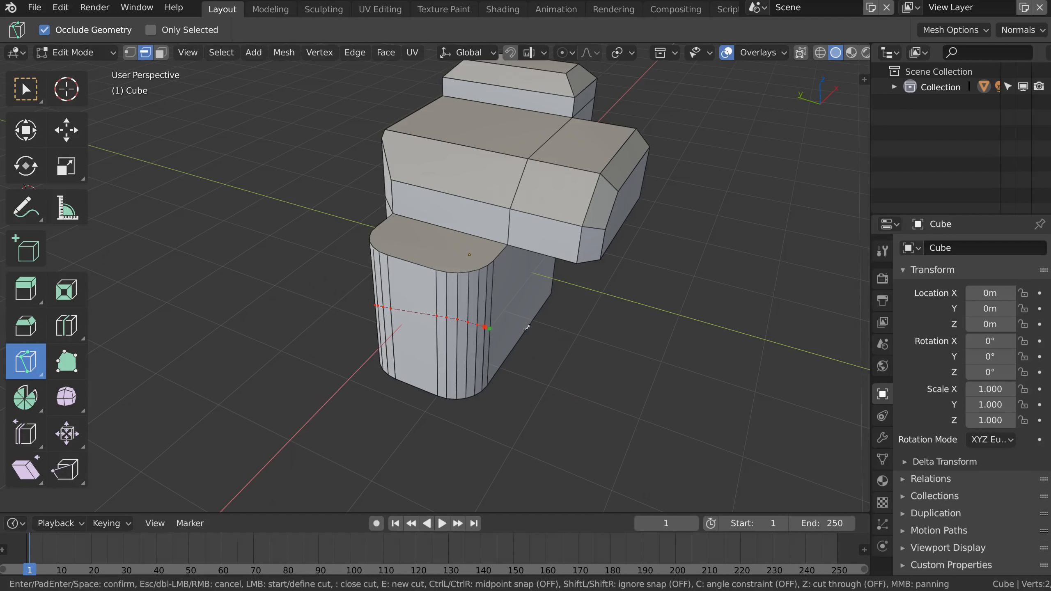
pyautogui.press('Escape')
pyautogui.moveTo(326, 271); pyautogui.dragTo(654, 363)
pyautogui.press('Escape')
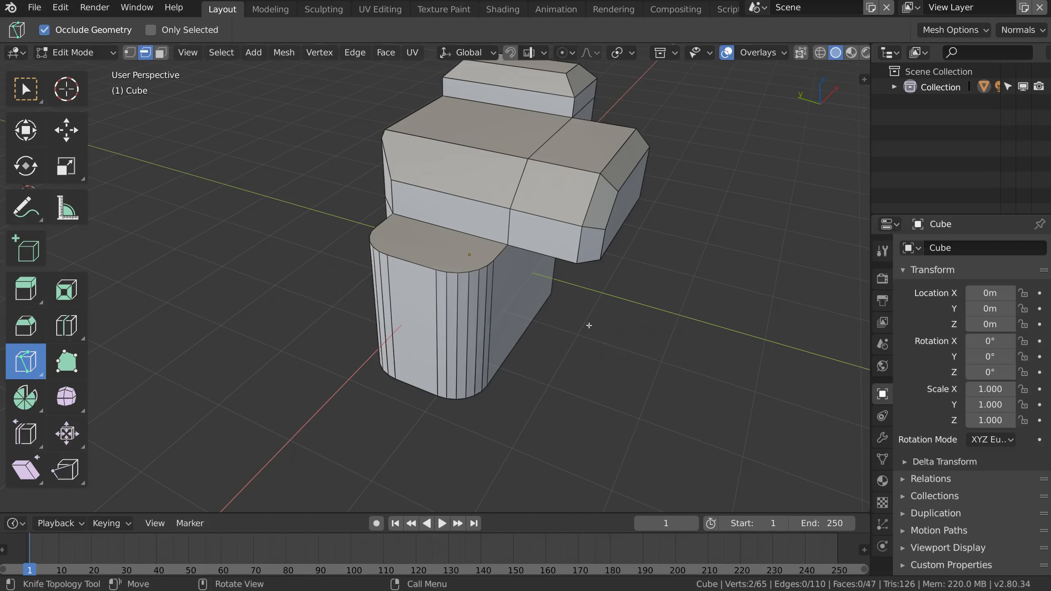
pyautogui.moveTo(376, 307)
pyautogui.mouseDown()
pyautogui.moveTo(377, 315)
pyautogui.moveTo(593, 311)
pyautogui.mouseUp()
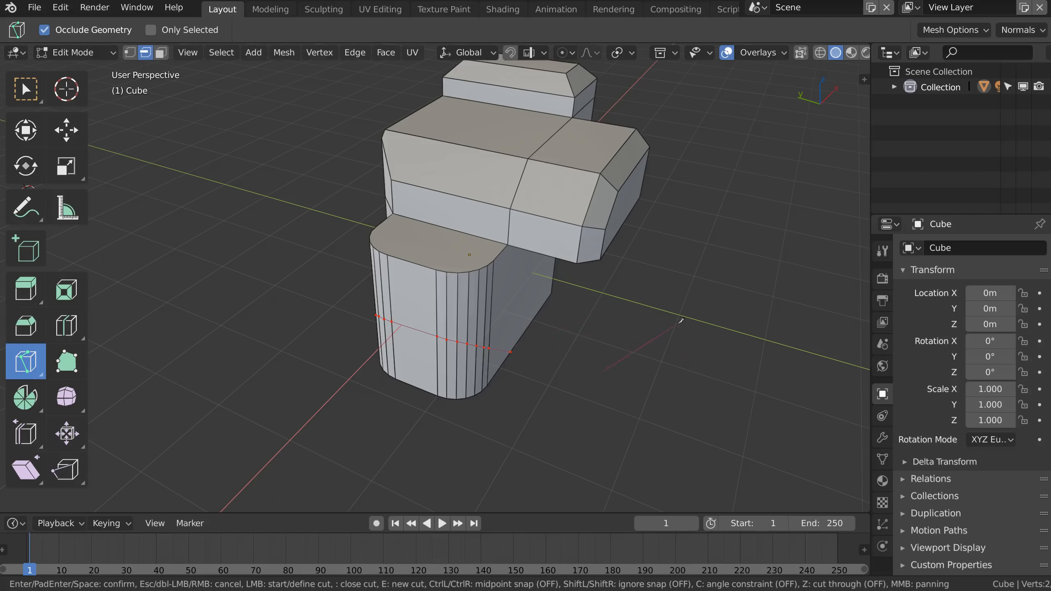
pyautogui.press('Escape')
pyautogui.click(636, 382)
pyautogui.press('Escape')
# Add a long box to the mesh with the Add Cube tool, spanning across the front of the model.
pyautogui.click(31, 253)
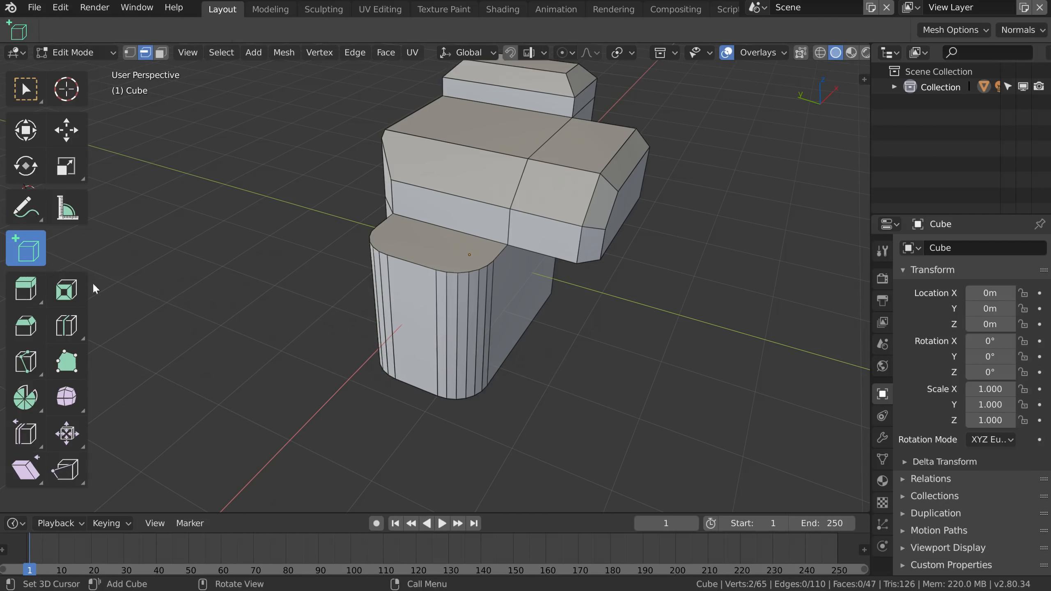
pyautogui.moveTo(220, 238); pyautogui.dragTo(382, 303)
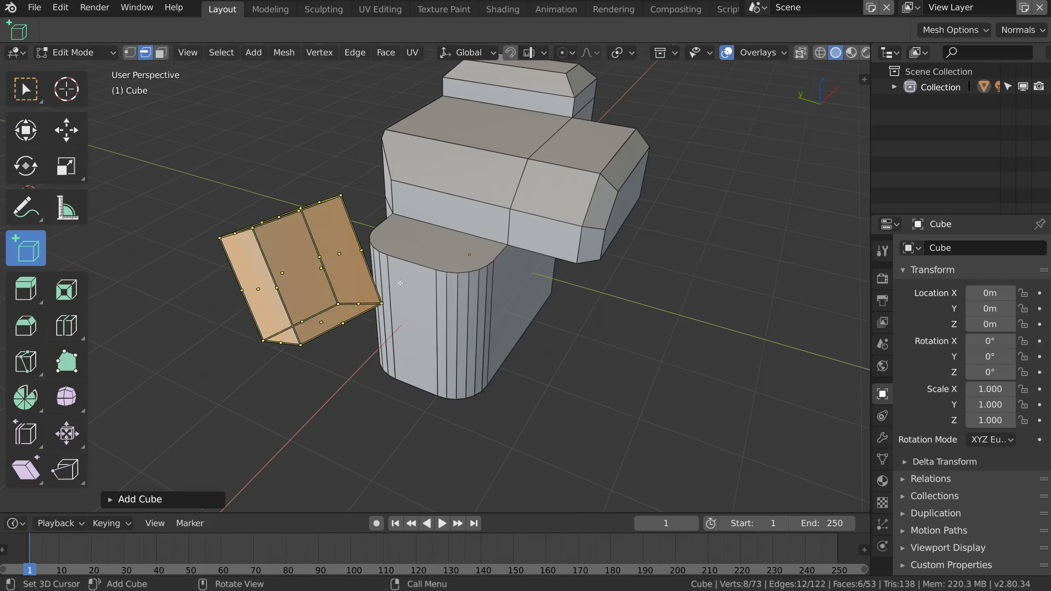
pyautogui.moveTo(217, 255); pyautogui.dragTo(373, 242, button='middle')
pyautogui.moveTo(150, 134); pyautogui.dragTo(331, 286, button='middle')
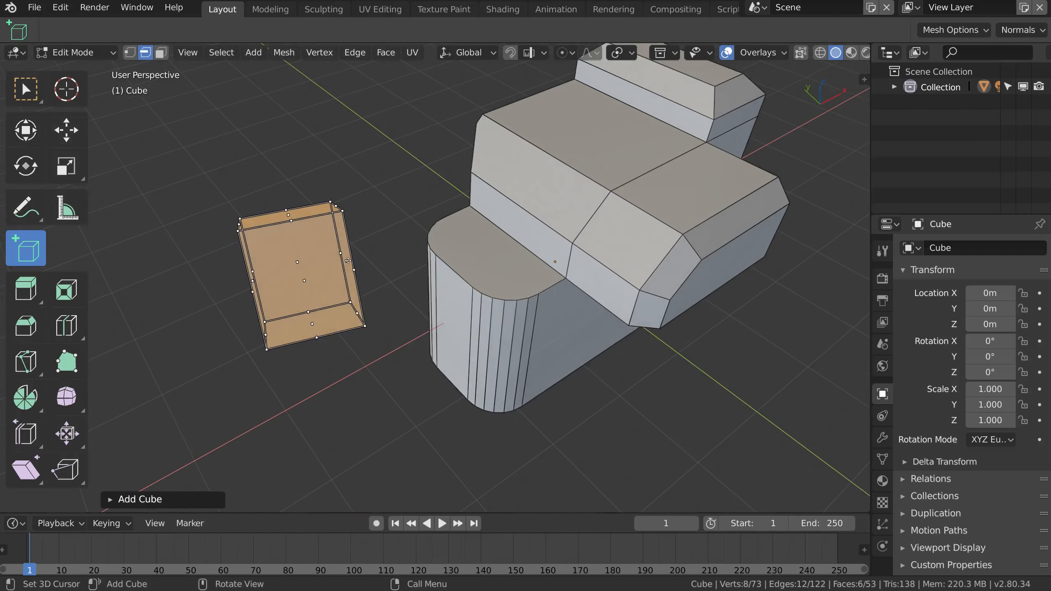
pyautogui.press('g')
pyautogui.moveTo(689, 271); pyautogui.dragTo(796, 270)
pyautogui.moveTo(675, 281); pyautogui.dragTo(632, 283, button='middle')
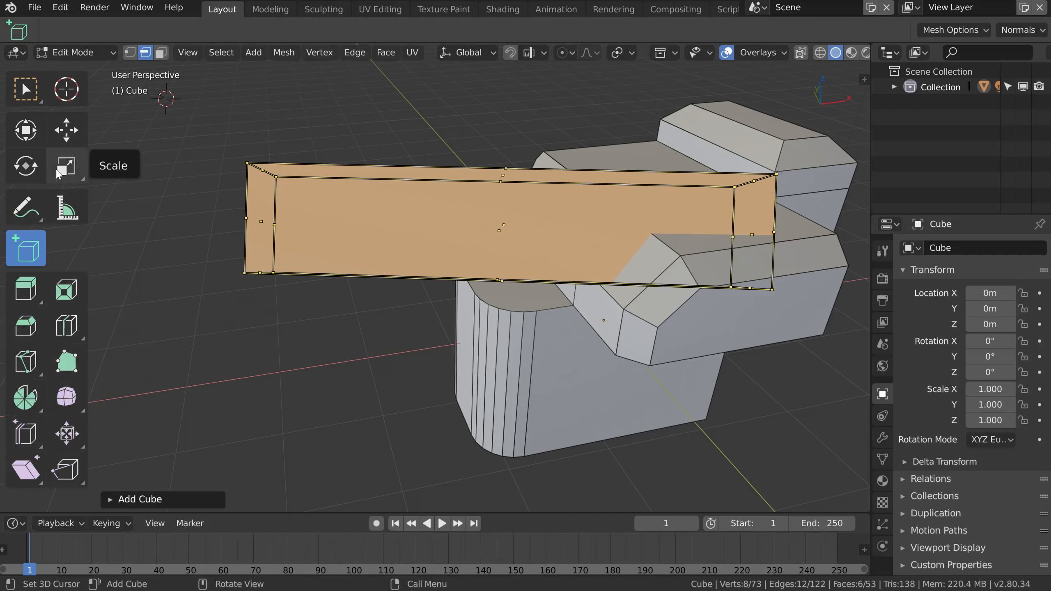
# Subdivide the long box once.
pyautogui.rightClick(451, 255)
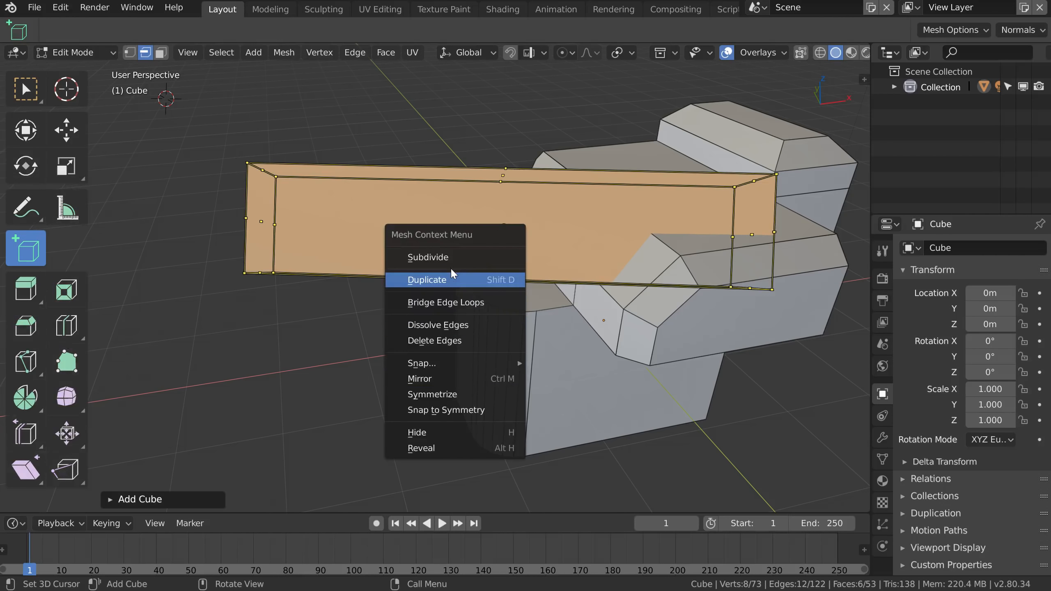
pyautogui.press('Escape')
pyautogui.rightClick(442, 237)
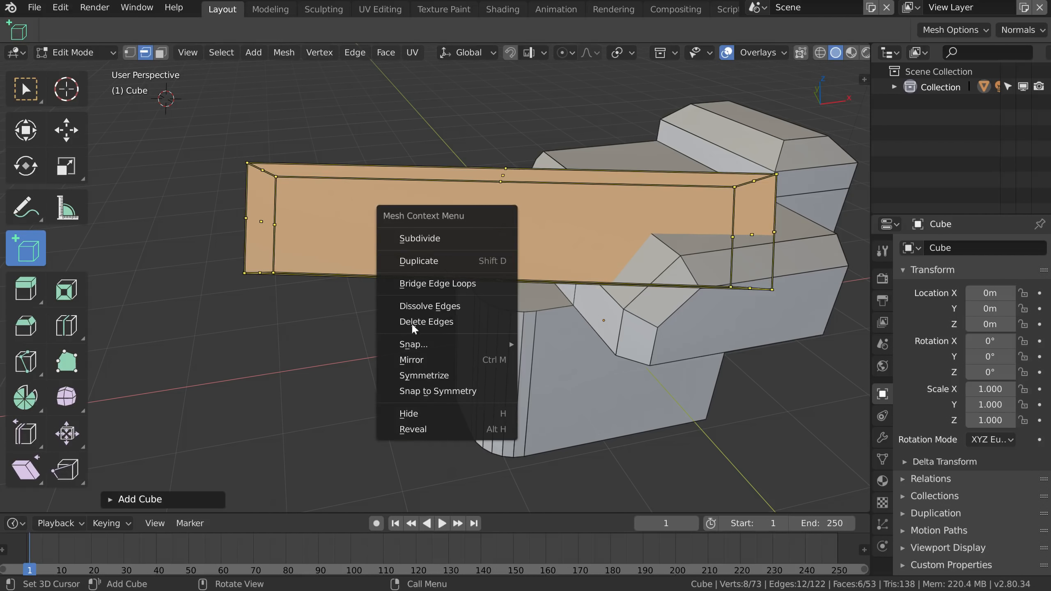
pyautogui.click(415, 240)
pyautogui.moveTo(415, 241); pyautogui.dragTo(486, 224, button='middle')
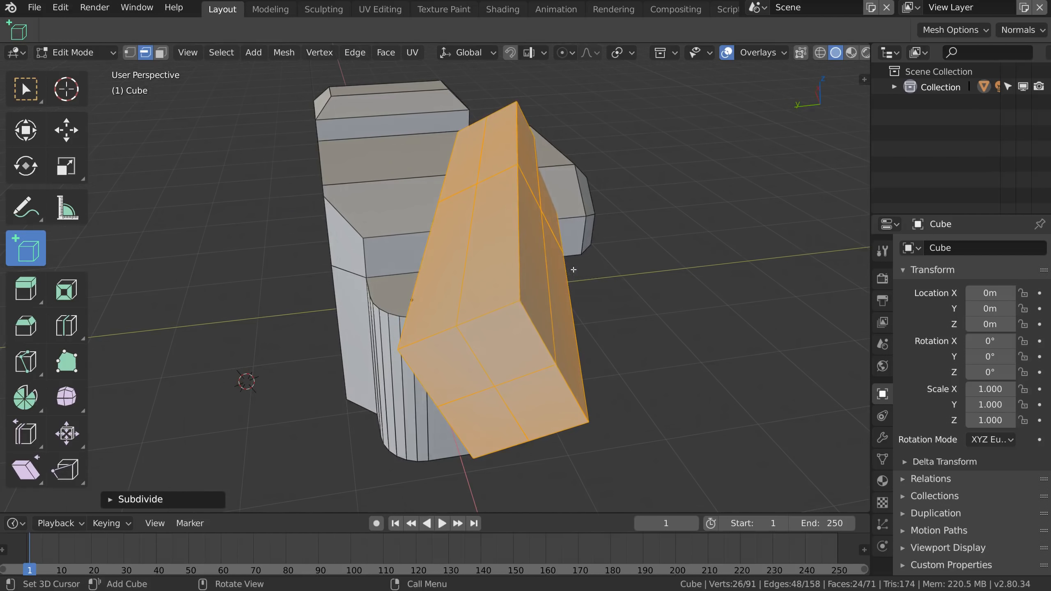
pyautogui.rightClick(486, 224)
pyautogui.press('Escape')
pyautogui.press('q')
pyautogui.rightClick(540, 249)
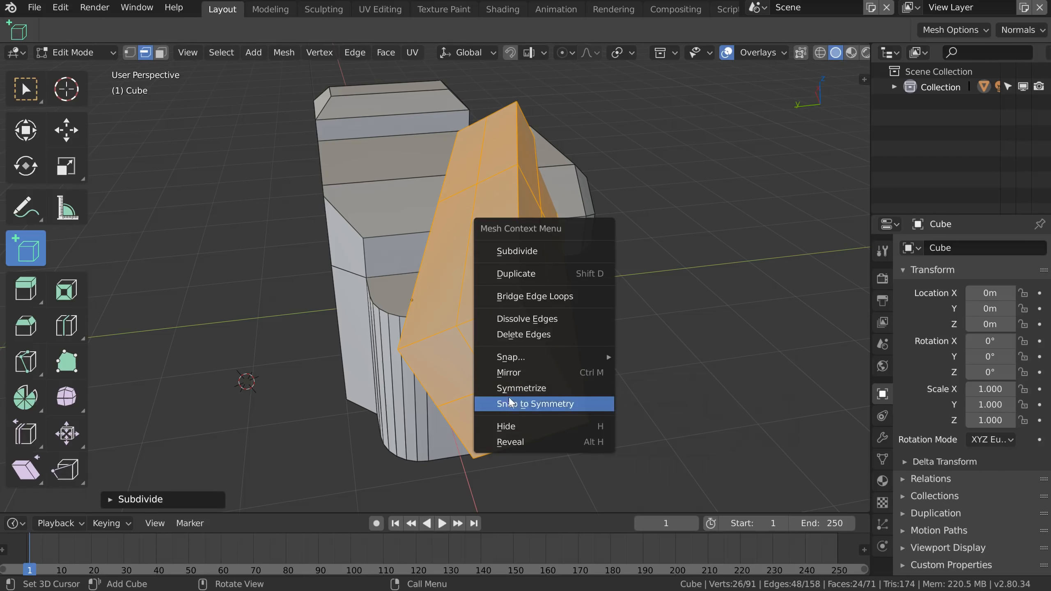
pyautogui.moveTo(458, 316)
pyautogui.mouseDown(button='middle')
pyautogui.moveTo(360, 325)
pyautogui.moveTo(456, 312)
pyautogui.mouseUp(button='middle')
# Switch to Object Mode and change the lighting used by the viewport's solid shading.
pyautogui.press('Tab')
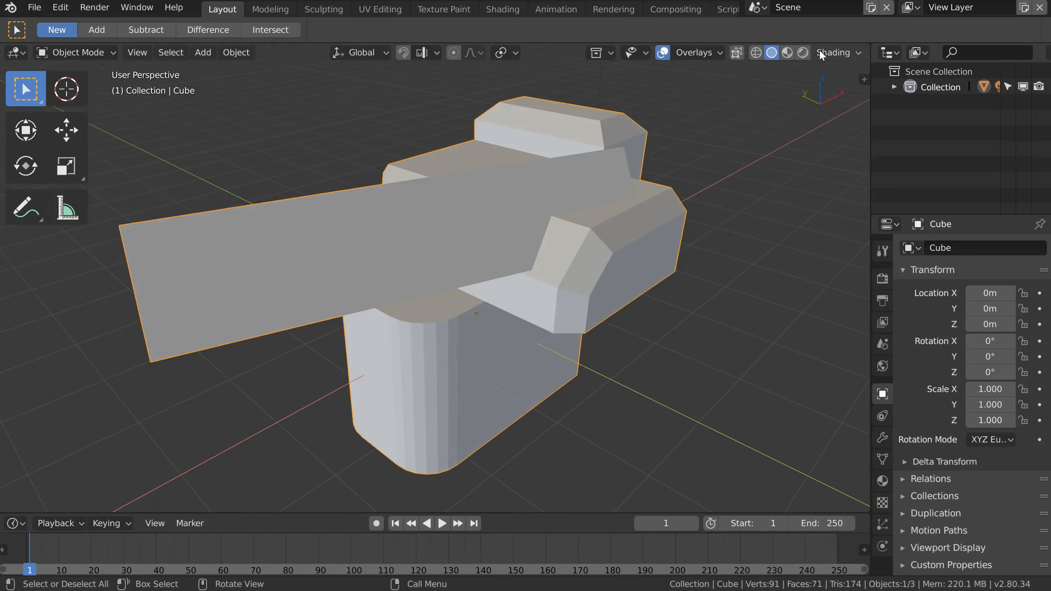
pyautogui.click(840, 52)
pyautogui.click(878, 98)
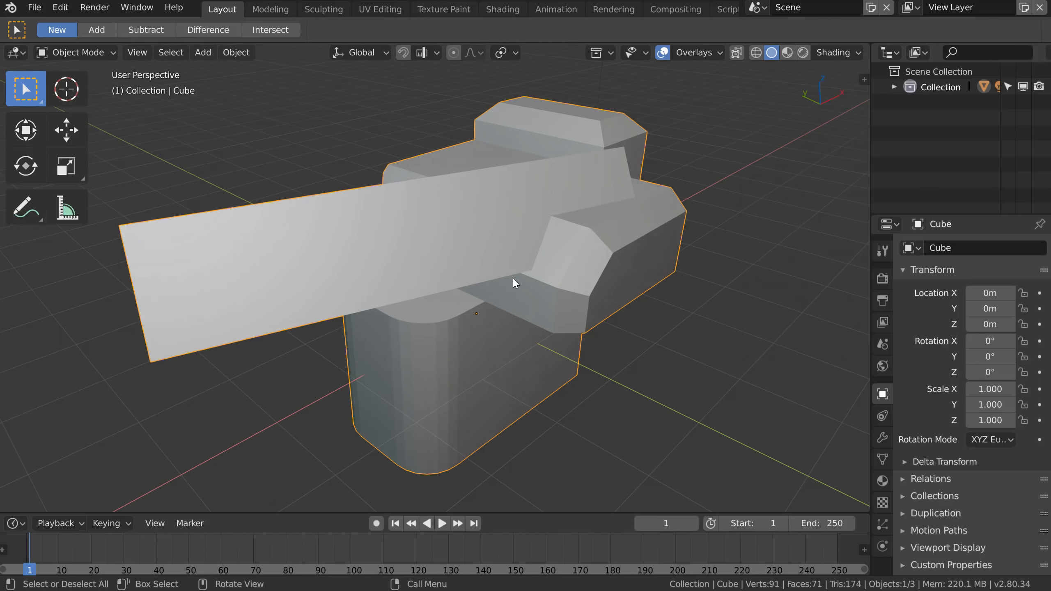
# Duplicate the object and place the copy beside the original at about X 2.41, Y -2.46, Z -0.20 m.
pyautogui.rightClick(480, 251)
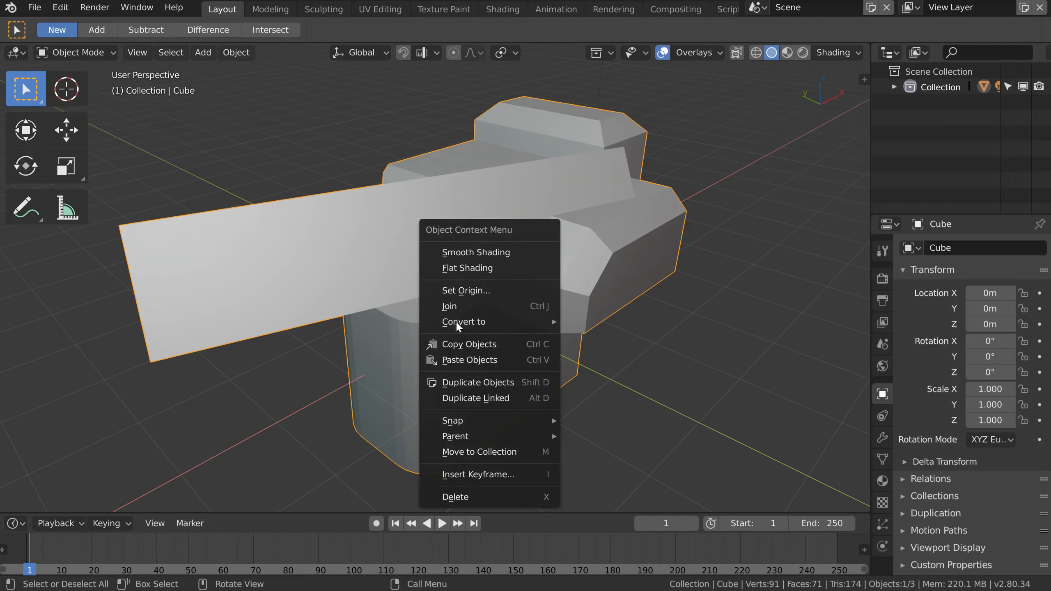
pyautogui.click(483, 383)
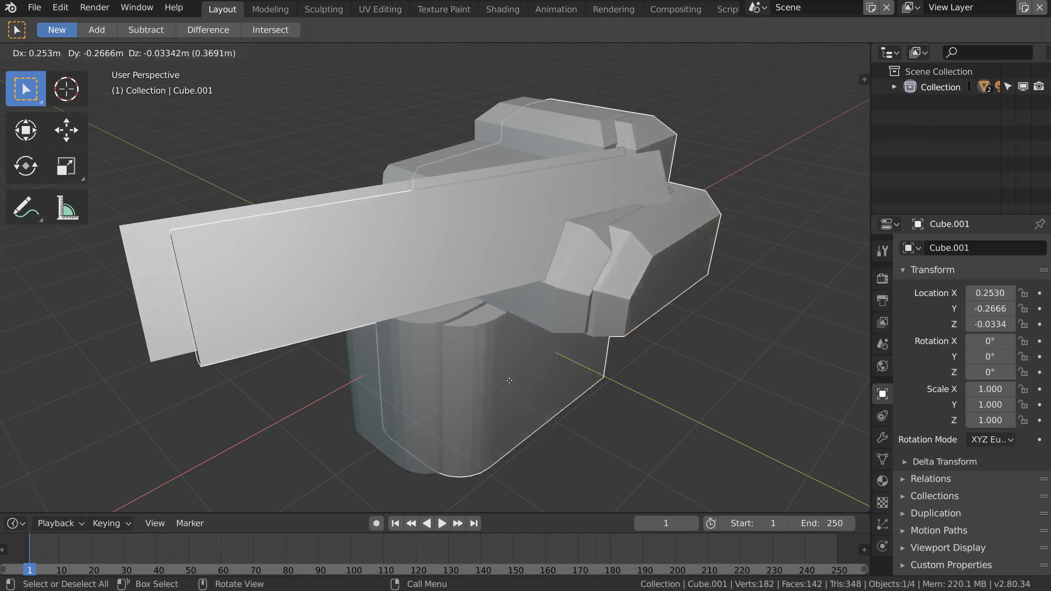
pyautogui.click(597, 266)
pyautogui.scroll(-3, 530, 252)
# Examine the object context commands and the snapping, proportional editing falloff and pivot point options.
pyautogui.rightClick(509, 252)
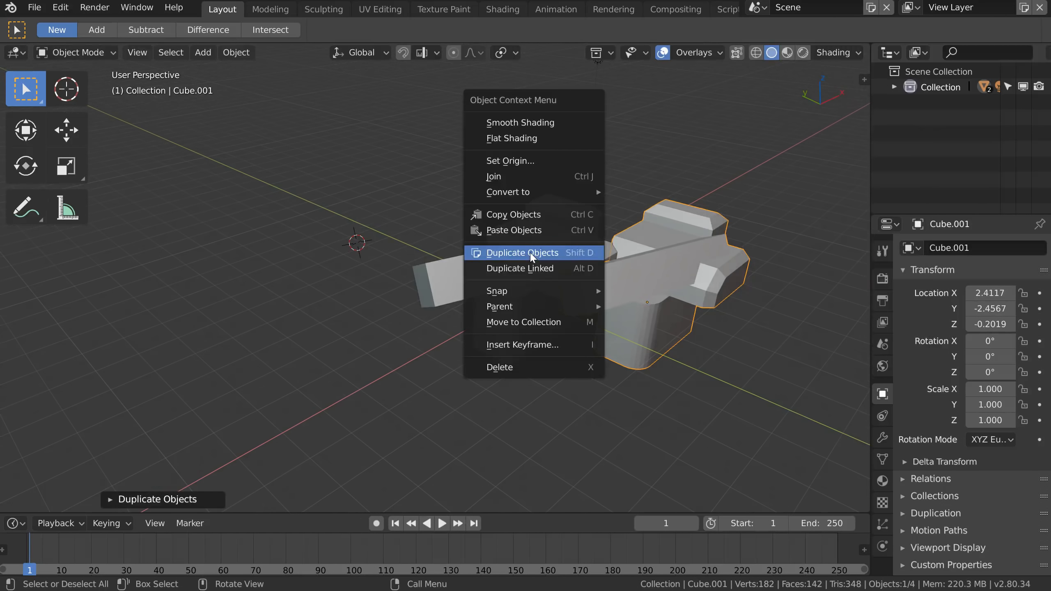
pyautogui.moveTo(503, 193)
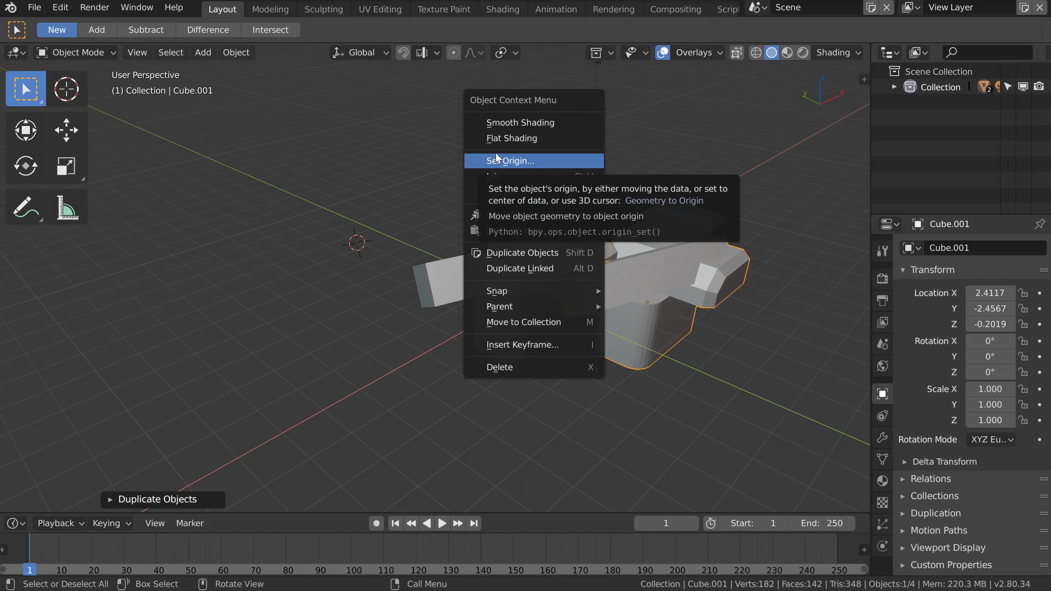
pyautogui.press('Escape')
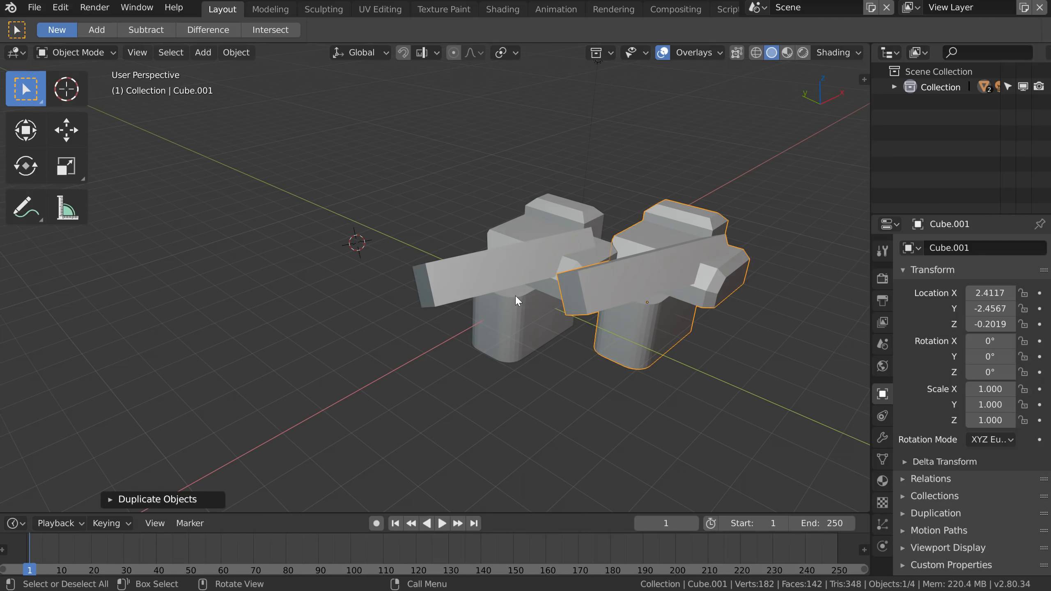
pyautogui.moveTo(393, 253); pyautogui.dragTo(560, 268, button='middle')
pyautogui.scroll(4, 560, 267)
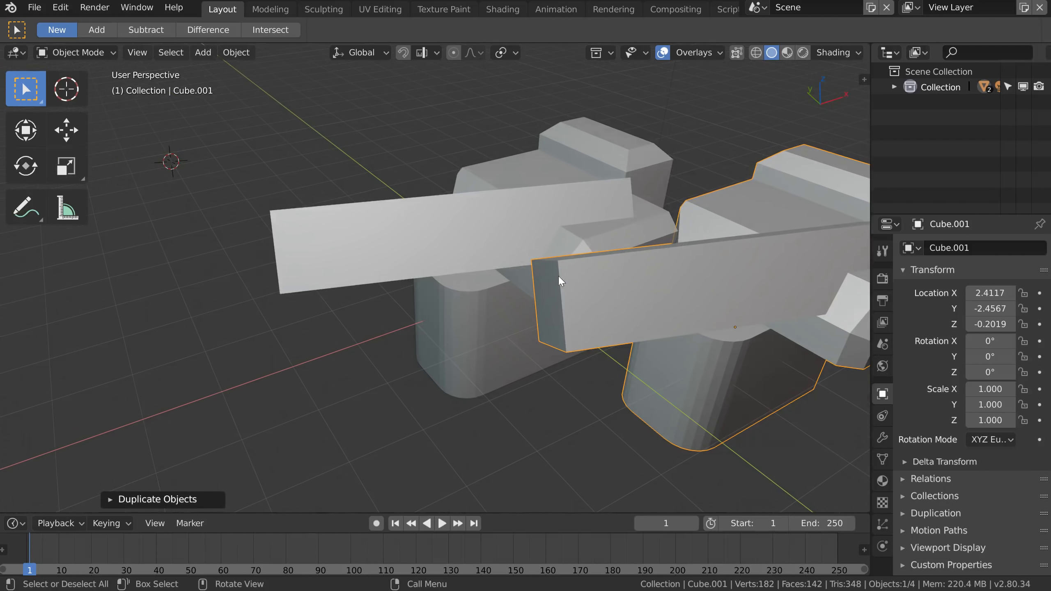
pyautogui.click(426, 53)
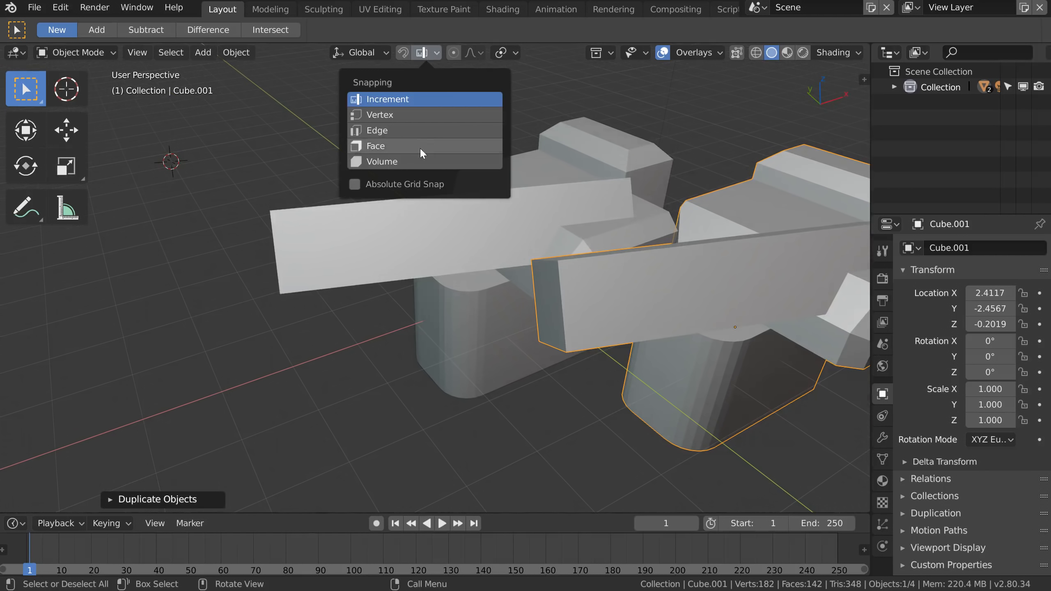
pyautogui.click(472, 52)
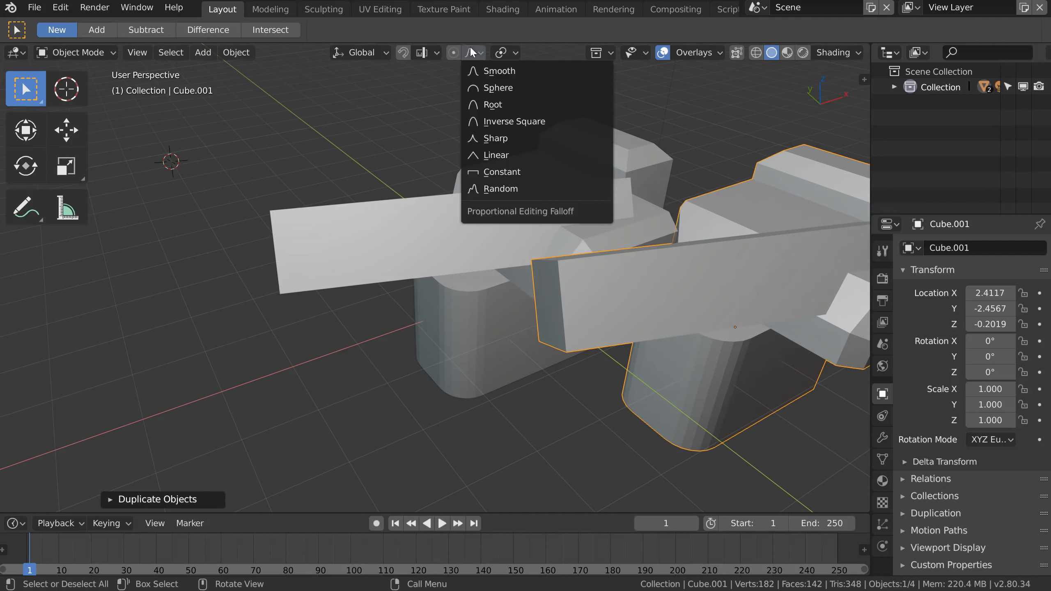
pyautogui.click(503, 52)
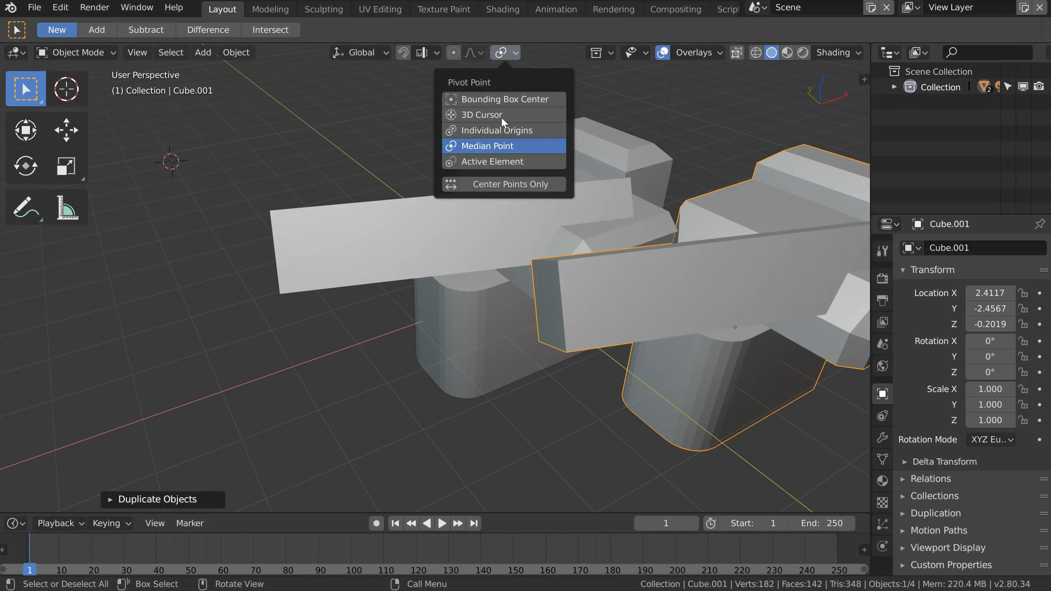
pyautogui.click(489, 165)
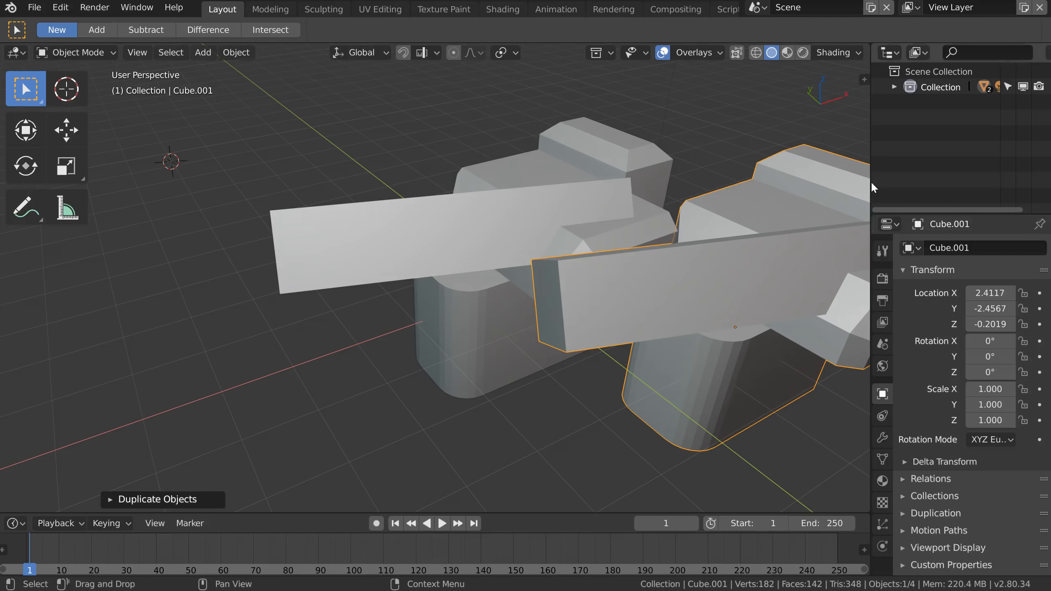
# Widen the properties area and show the Eevee render settings with the Sampling section collapsed.
pyautogui.moveTo(872, 184); pyautogui.dragTo(823, 193)
pyautogui.click(835, 279)
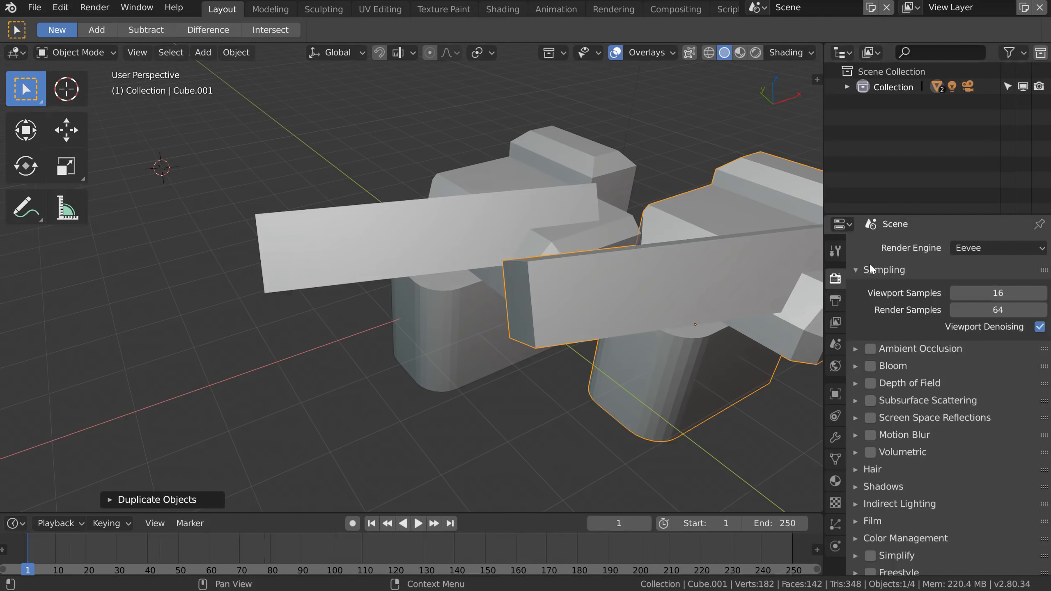
pyautogui.click(864, 275)
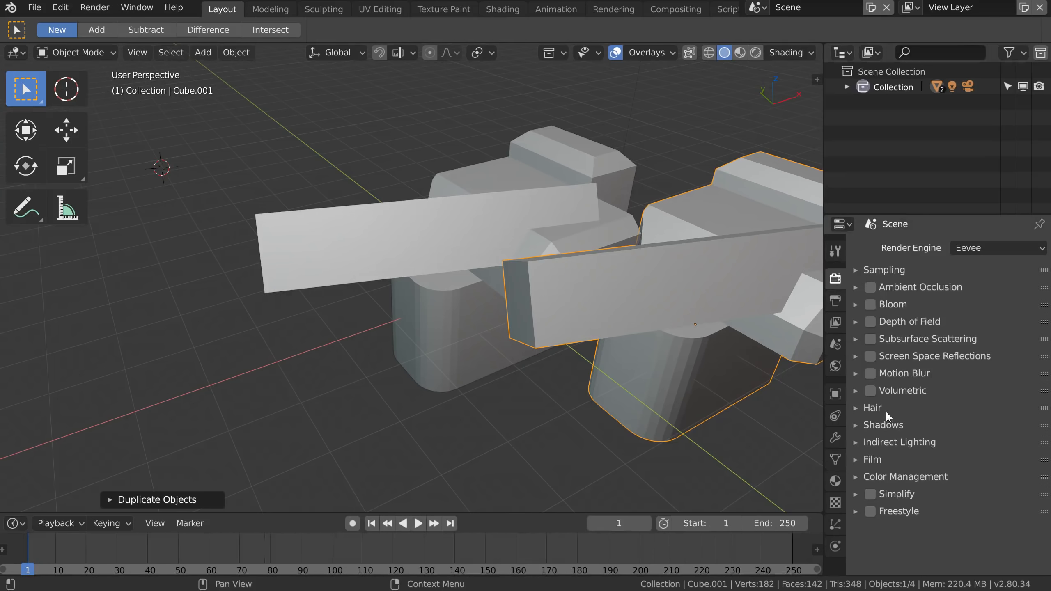
# Enable Ambient Occlusion for Eevee and display the viewport in rendered shading.
pyautogui.moveTo(414, 209); pyautogui.dragTo(438, 215, button='middle')
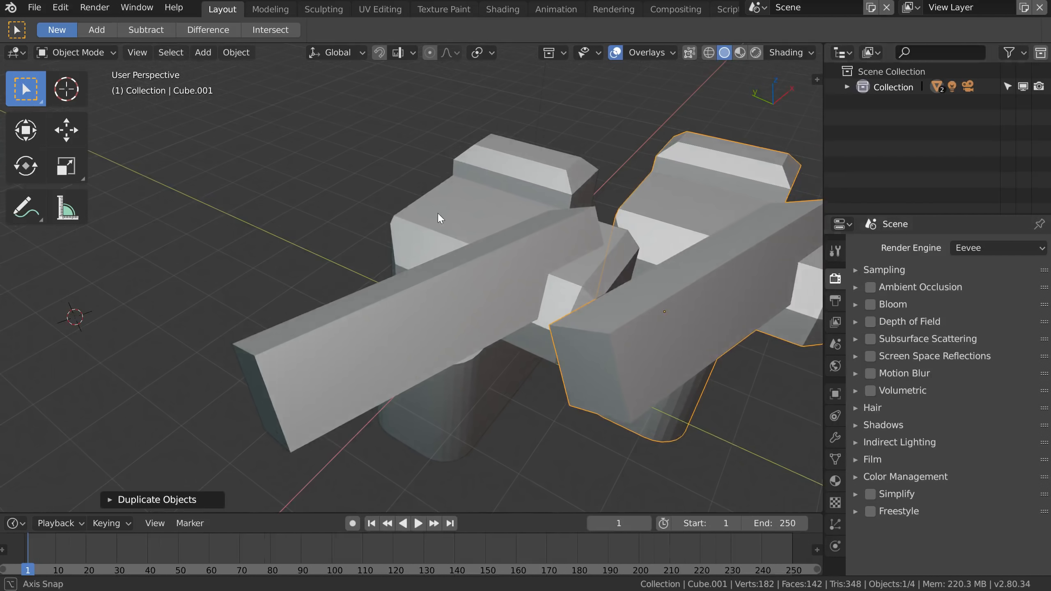
pyautogui.scroll(-3, 537, 230)
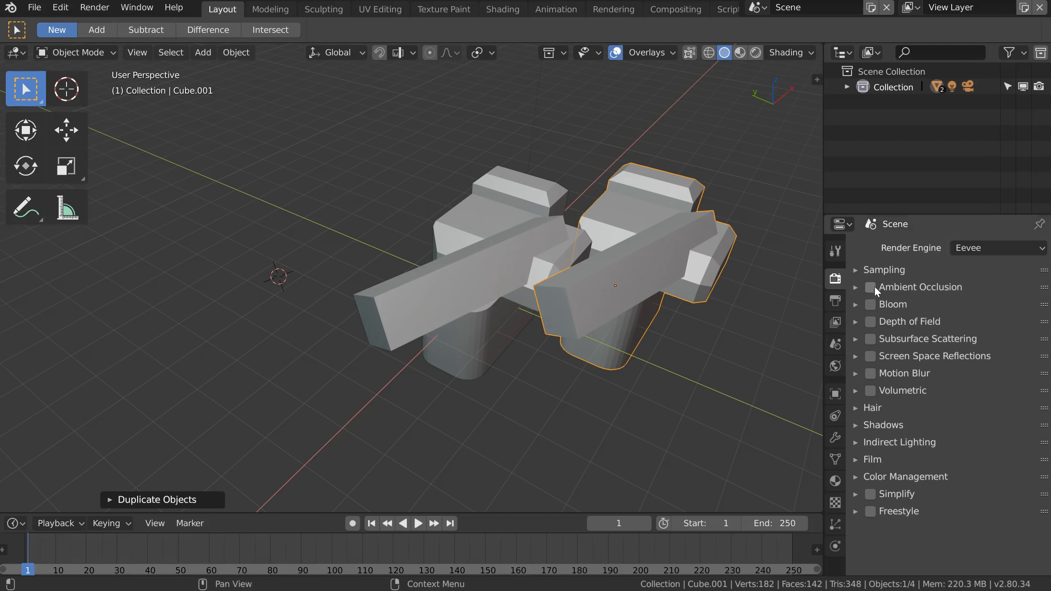
pyautogui.click(756, 53)
pyautogui.moveTo(694, 246)
pyautogui.mouseDown(button='middle')
pyautogui.moveTo(686, 265)
pyautogui.moveTo(756, 269)
pyautogui.moveTo(730, 262)
pyautogui.mouseUp(button='middle')
pyautogui.scroll(4, 629, 235)
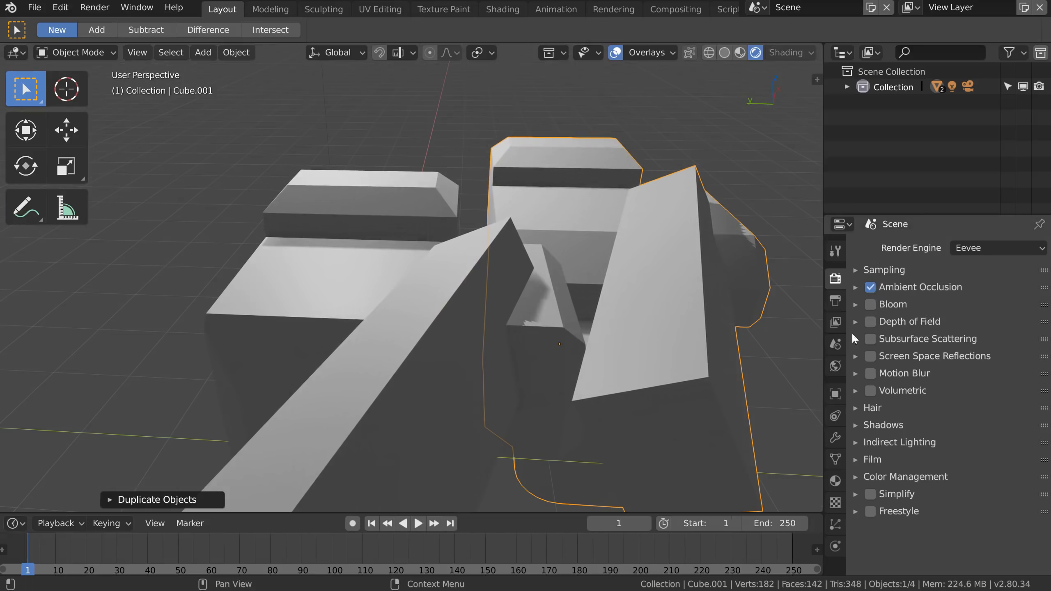
# Enable shader nodes for the world's surface.
pyautogui.click(835, 366)
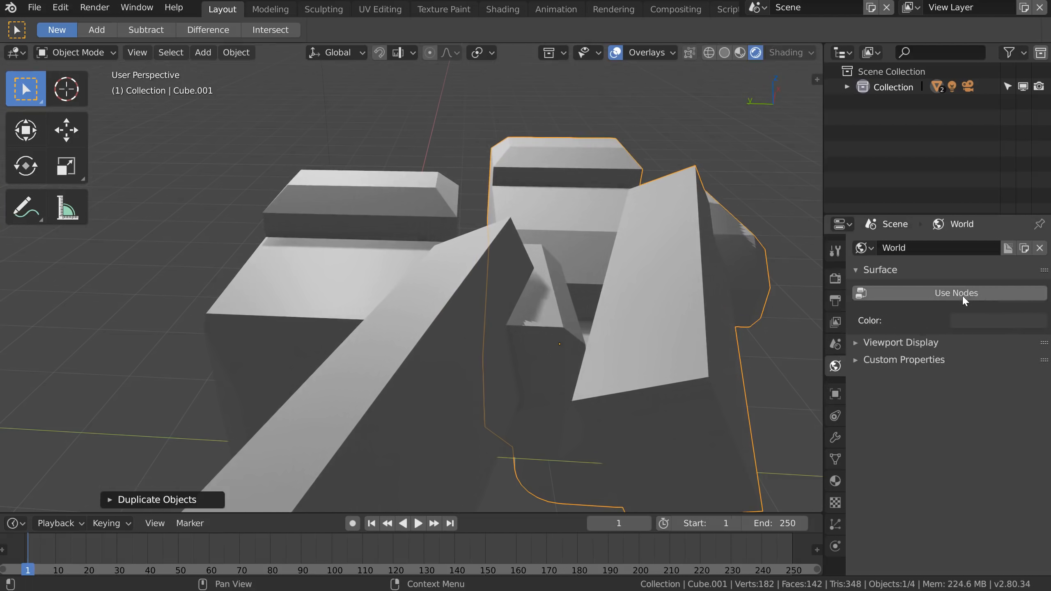
pyautogui.click(927, 290)
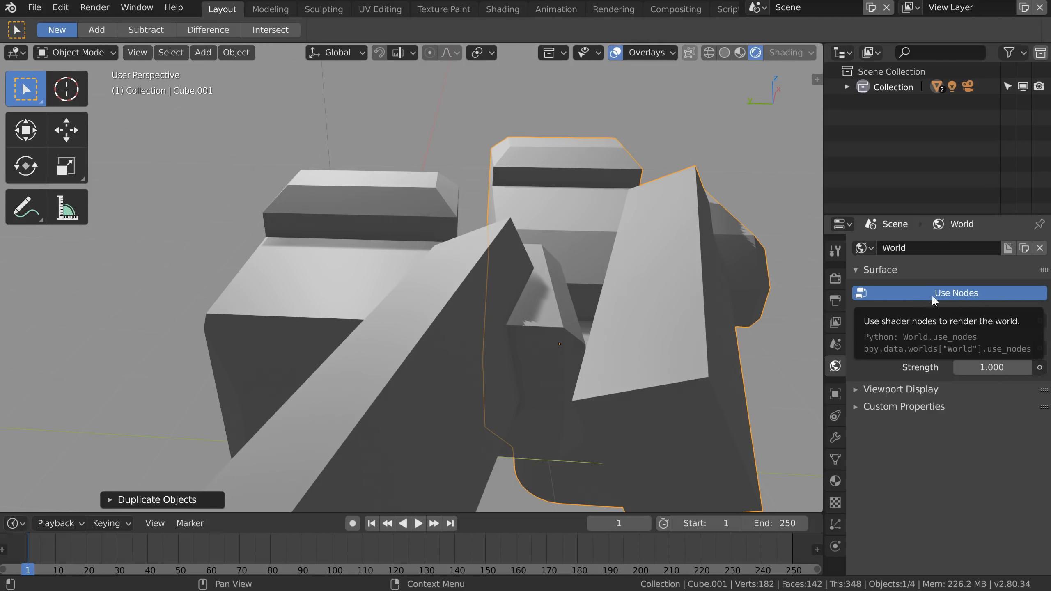
# Set the world background colour to a dark teal.
pyautogui.click(998, 351)
pyautogui.moveTo(948, 154); pyautogui.dragTo(950, 166)
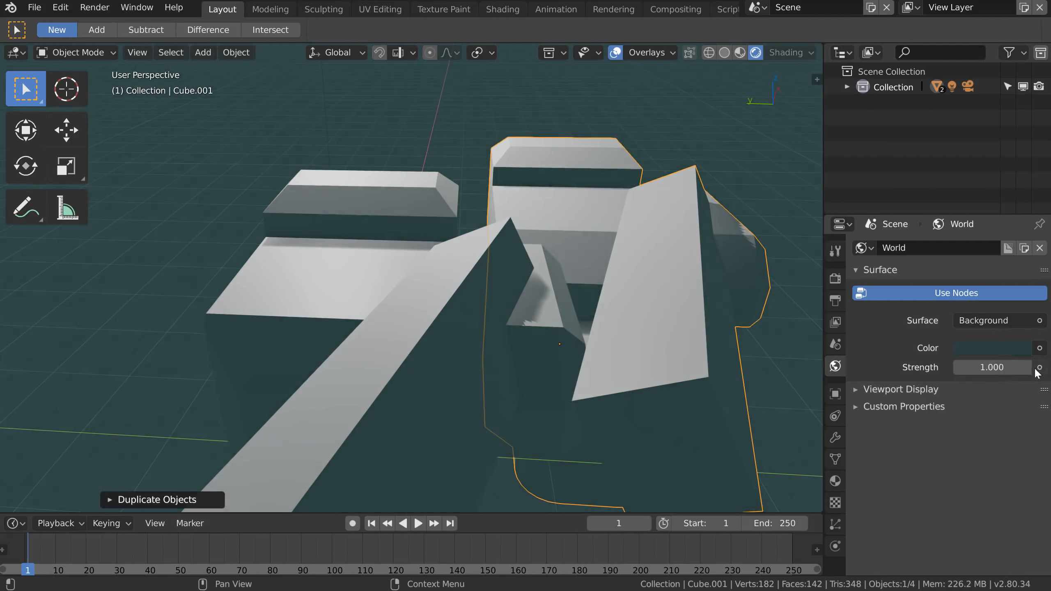
pyautogui.click(1040, 328)
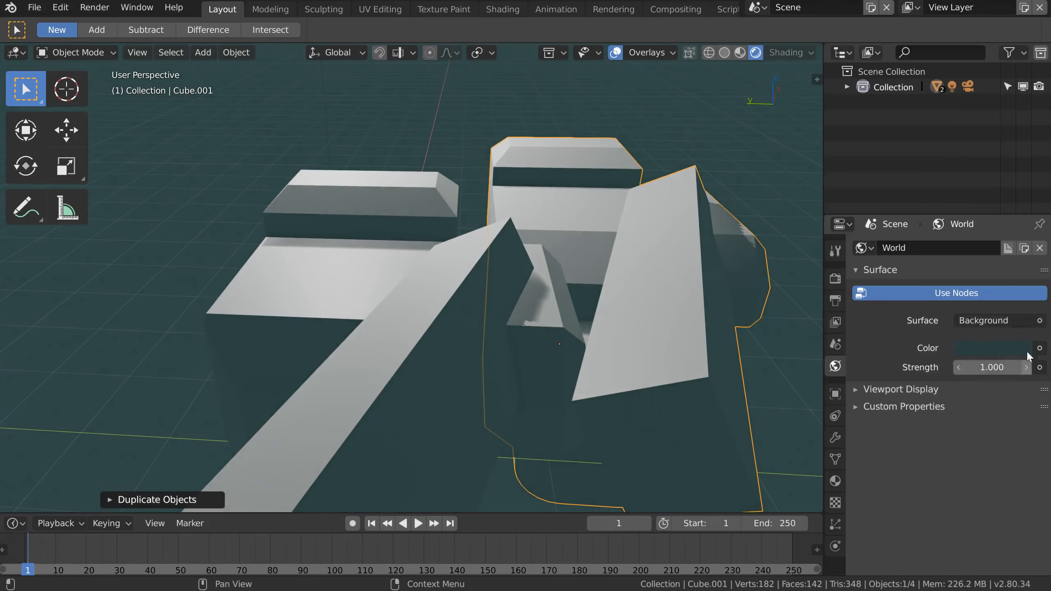
# Connect an Environment Texture to the world background colour and load the tomoco_studio.exr image into it.
pyautogui.click(1040, 348)
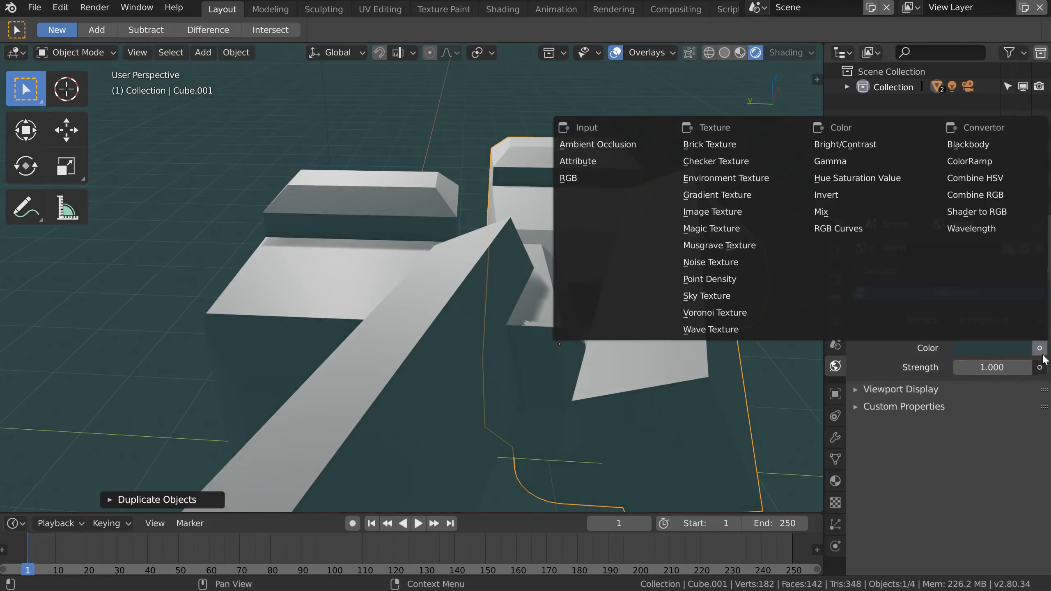
pyautogui.click(757, 184)
pyautogui.click(960, 367)
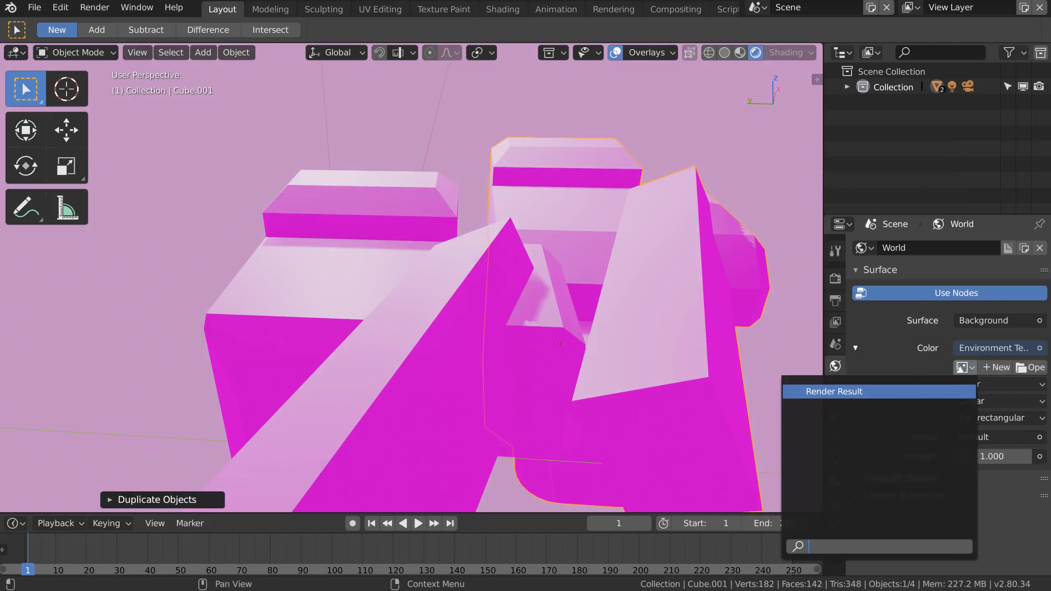
pyautogui.click(1030, 367)
pyautogui.click(61, 144)
pyautogui.click(566, 124)
pyautogui.doubleClick(566, 126)
# View the objects against the studio environment and deselect everything.
pyautogui.moveTo(603, 289); pyautogui.dragTo(626, 297, button='middle')
pyautogui.scroll(-3, 641, 290)
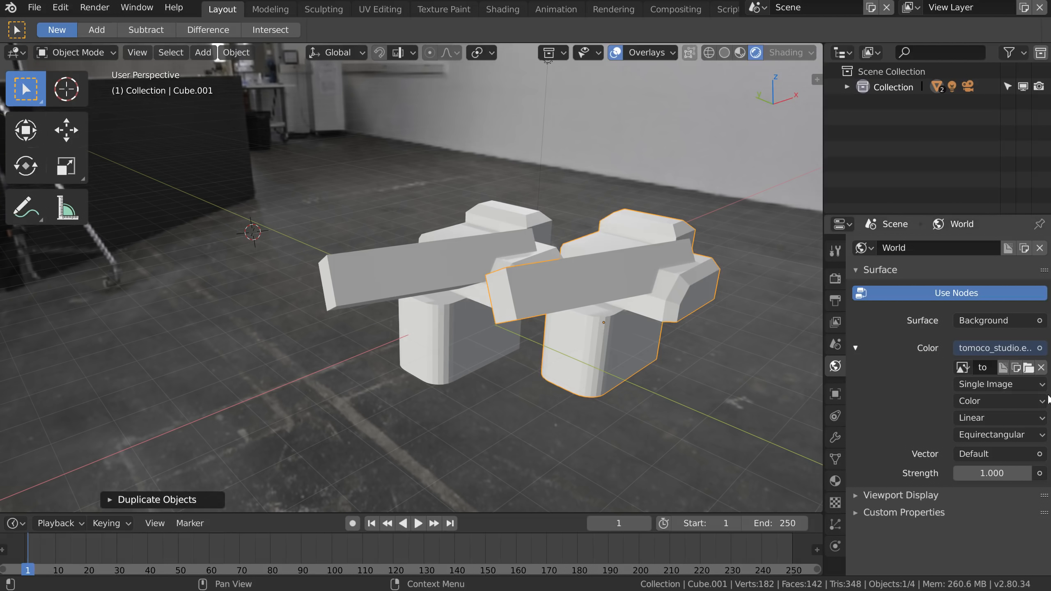
pyautogui.moveTo(248, 230); pyautogui.dragTo(524, 231, button='middle')
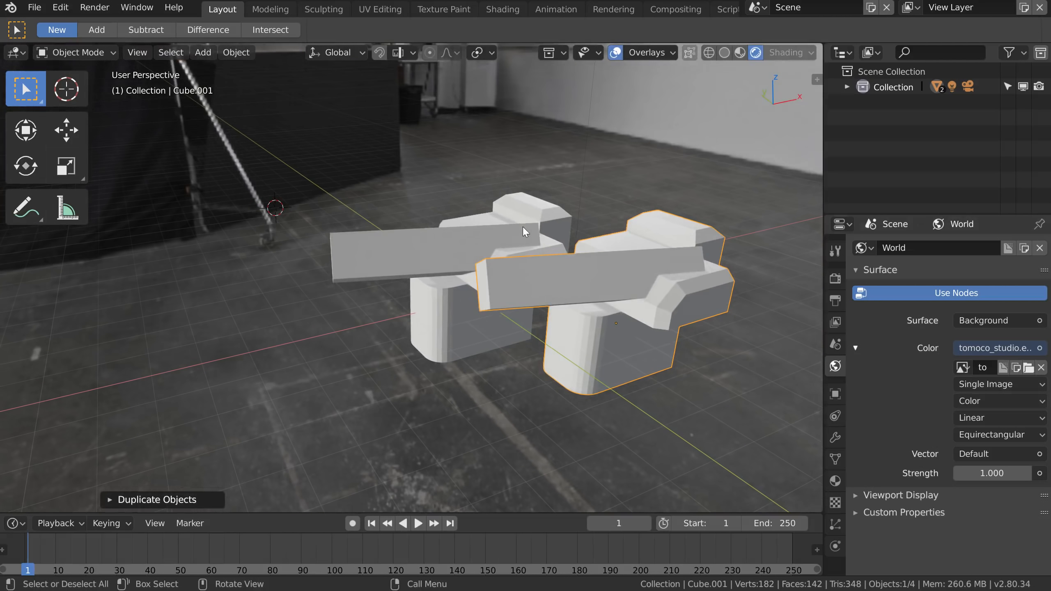
pyautogui.hotkey('alt', 'a')
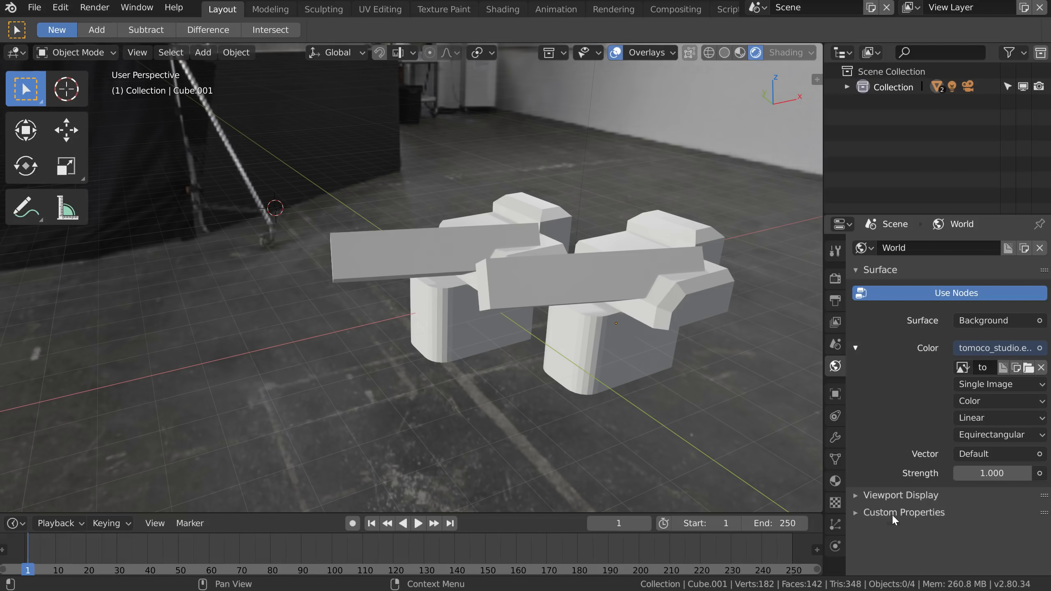
# Check the brush texture properties and return to the world properties.
pyautogui.click(835, 502)
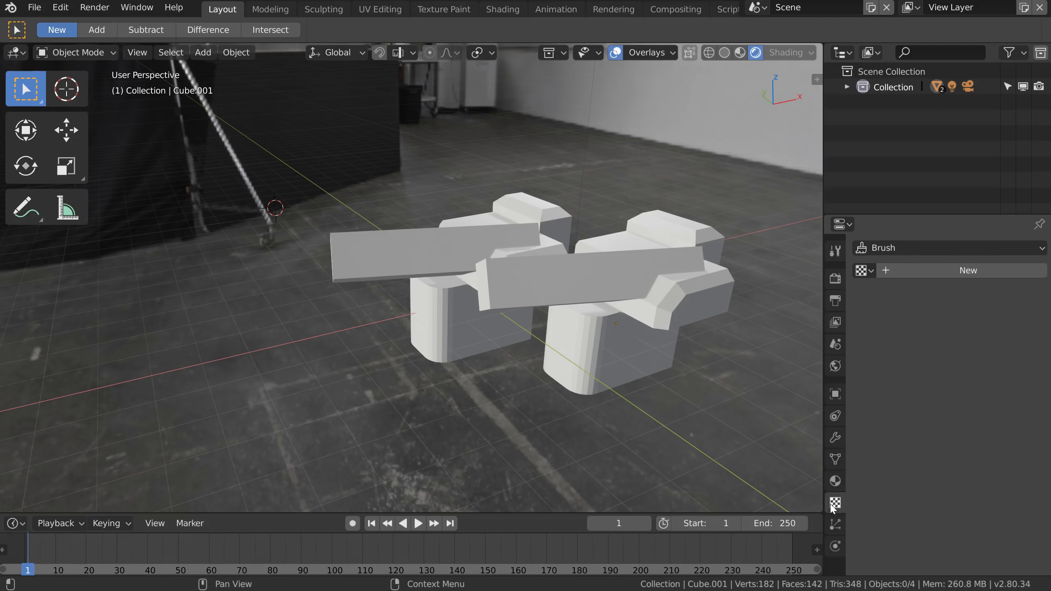
pyautogui.click(875, 249)
pyautogui.click(862, 271)
pyautogui.click(835, 366)
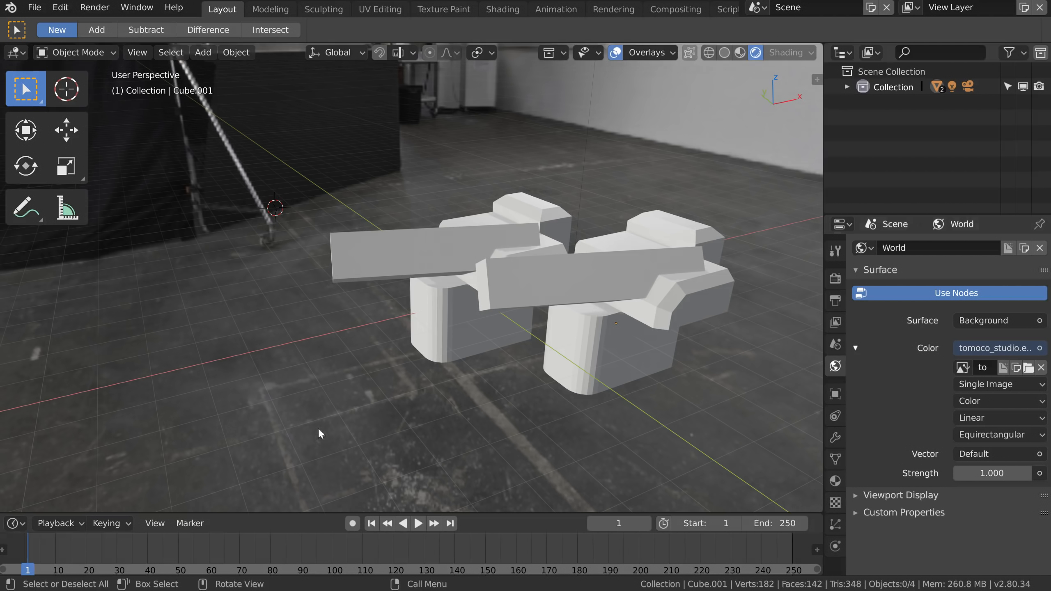
pyautogui.moveTo(661, 434); pyautogui.dragTo(668, 432, button='middle')
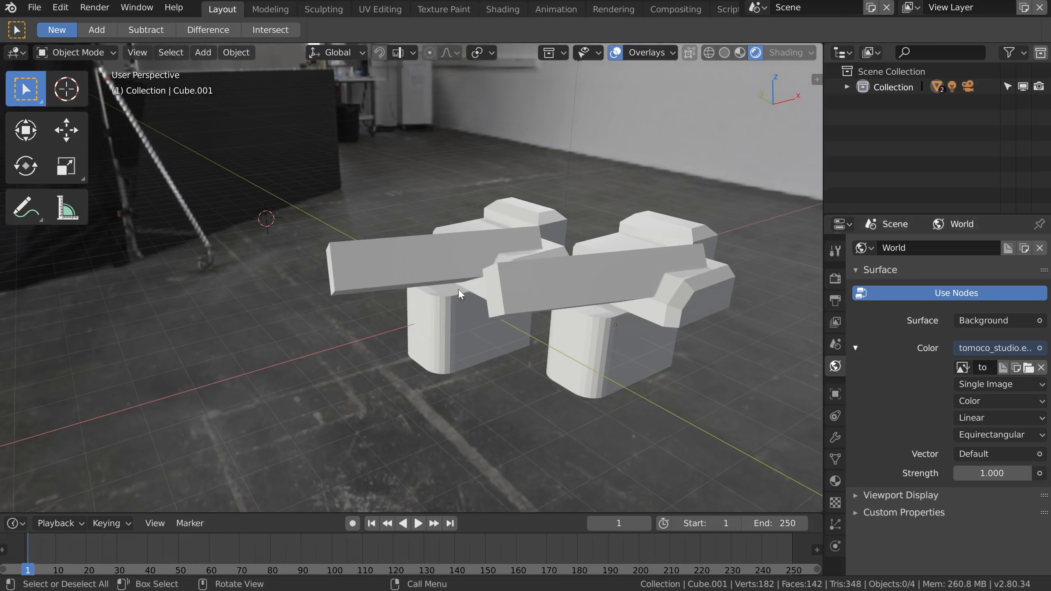
# Split the 3D viewport vertically into two side-by-side areas.
pyautogui.rightClick(825, 111)
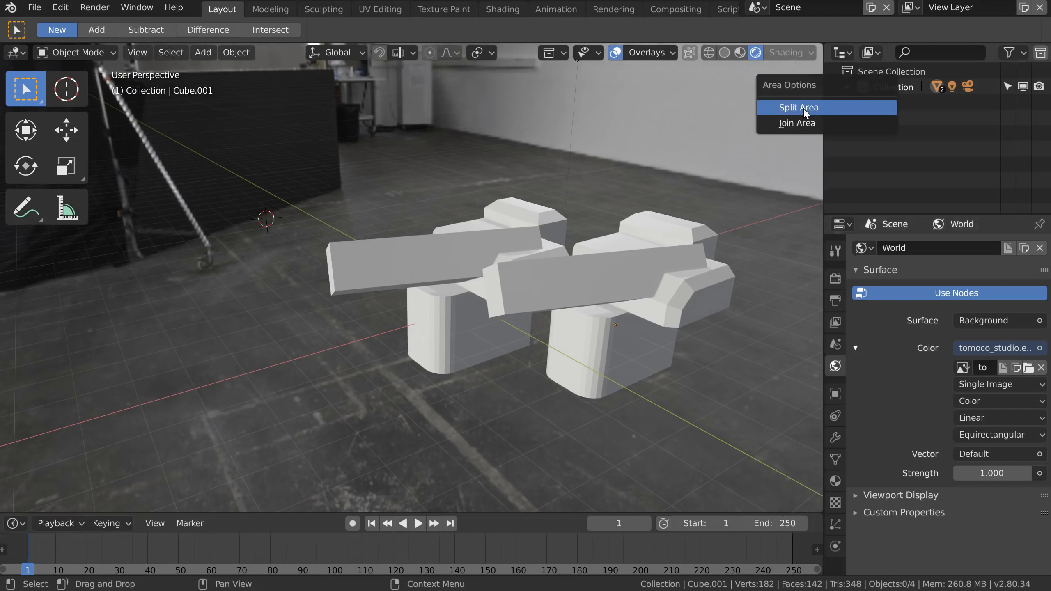
pyautogui.click(804, 108)
pyautogui.press('Tab')
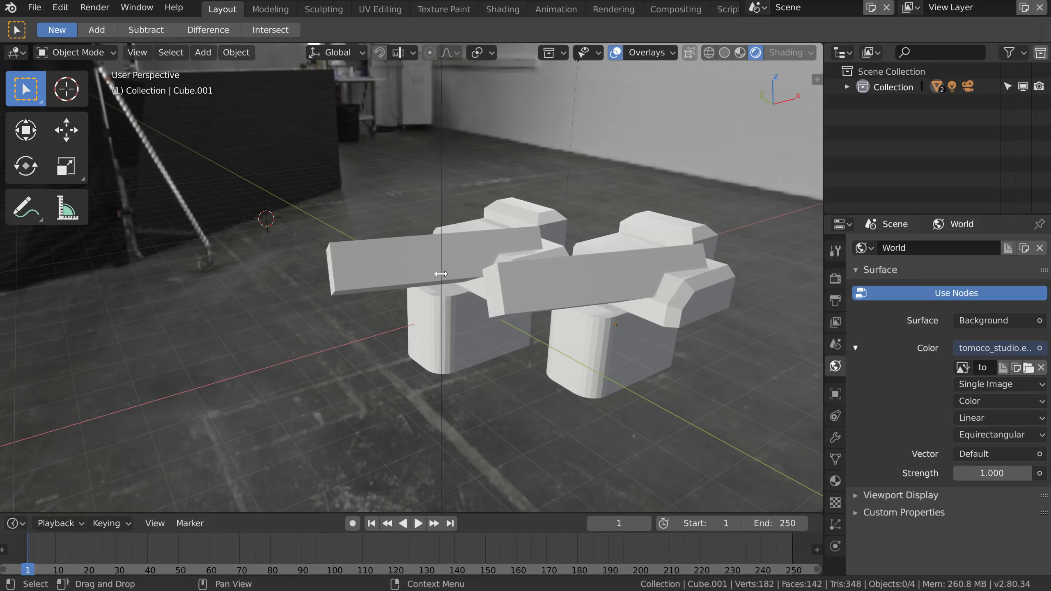
pyautogui.click(440, 274)
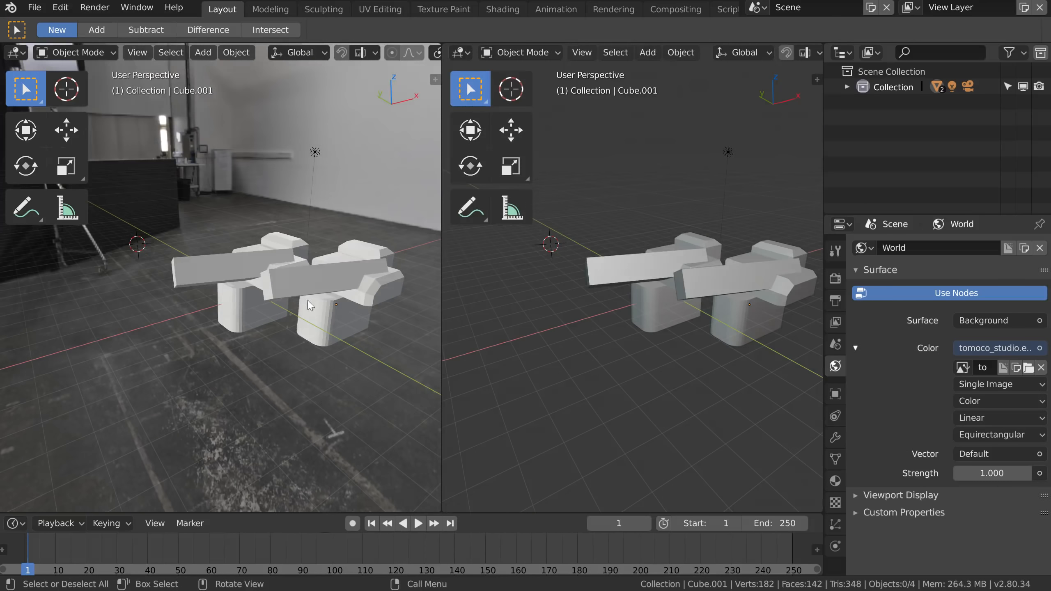
# Turn the new area into a Shader Editor showing the World nodes.
pyautogui.click(460, 53)
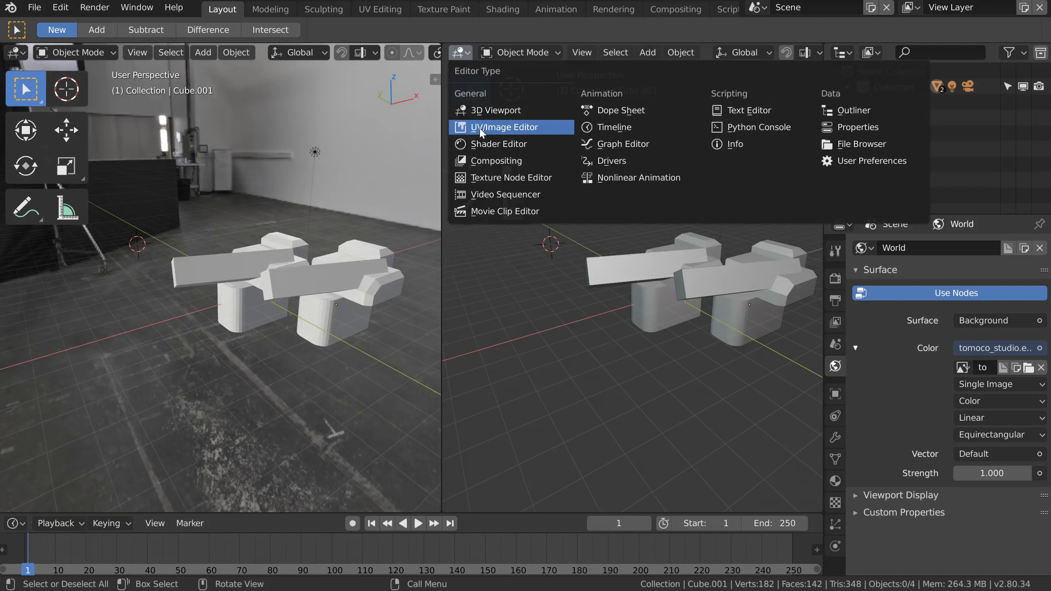
pyautogui.click(498, 144)
pyautogui.click(512, 52)
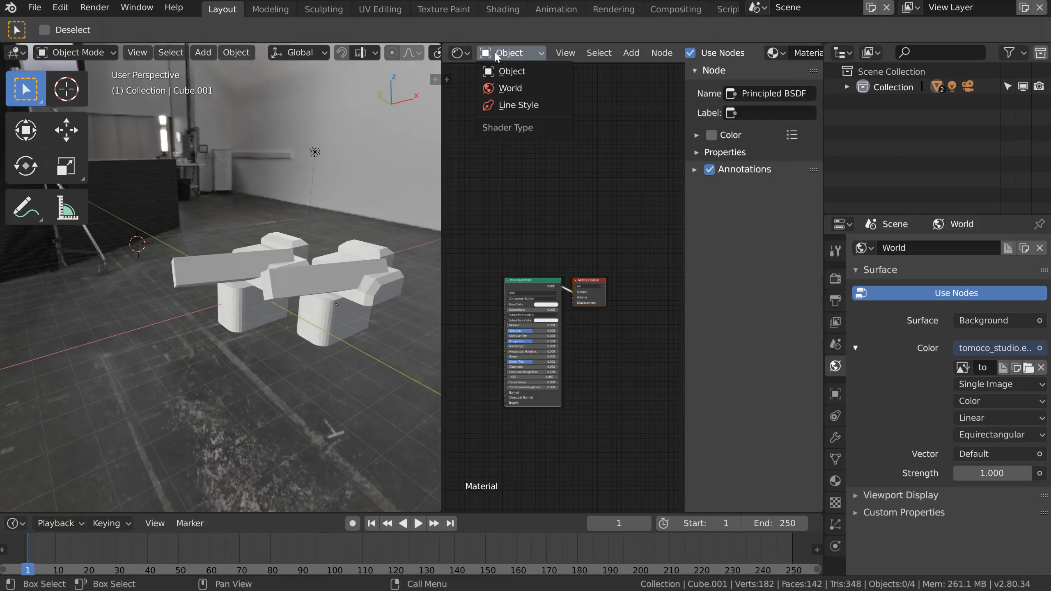
pyautogui.click(503, 89)
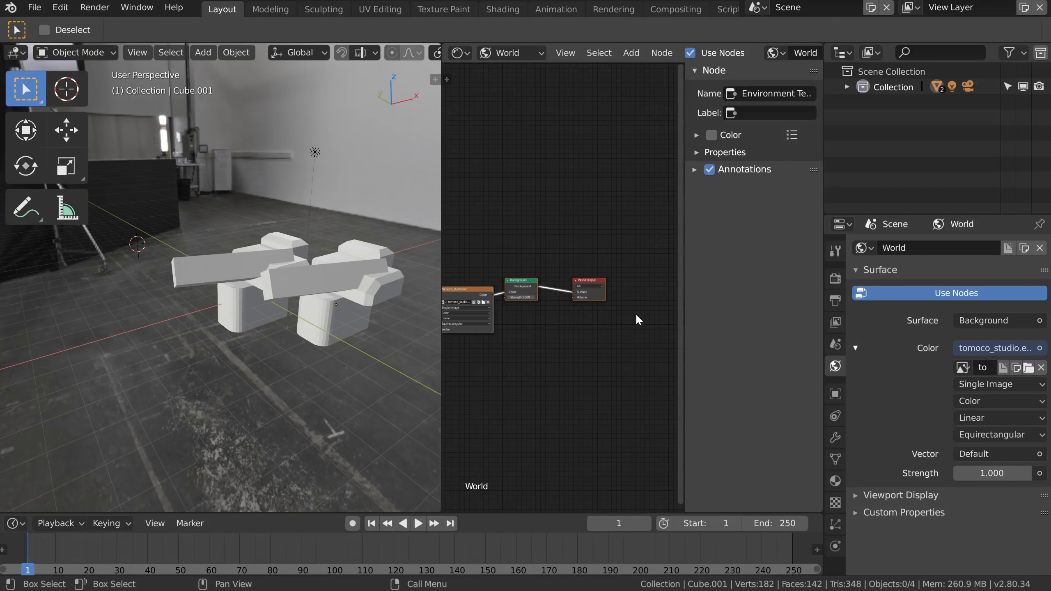
# Hide the Shader Editor's sidebar and select the tomoco_studio.exr environment texture node.
pyautogui.press('n')
pyautogui.moveTo(612, 296); pyautogui.dragTo(684, 277, button='middle')
pyautogui.scroll(3, 606, 302)
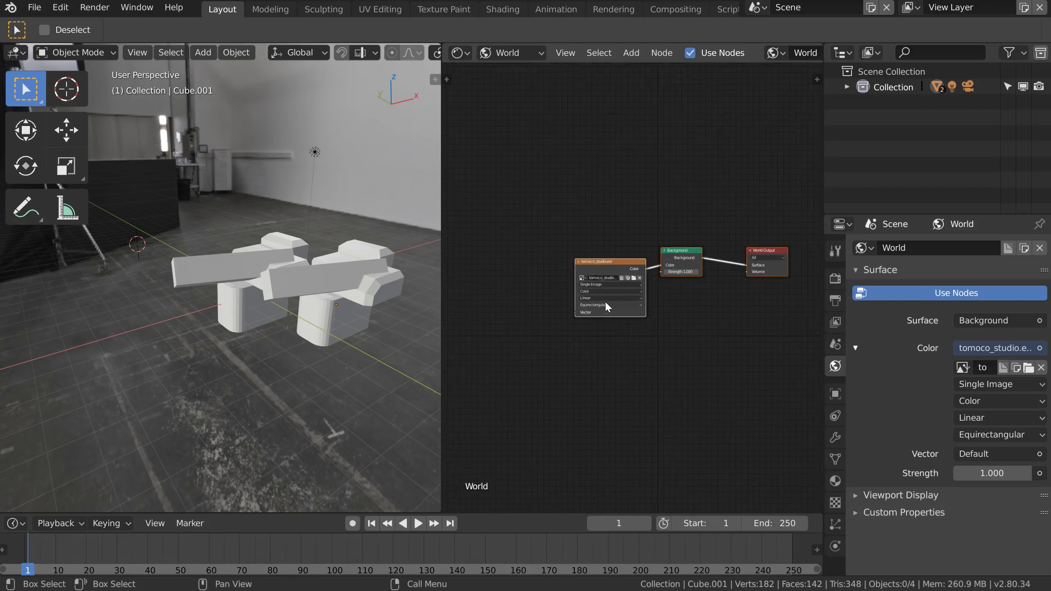
pyautogui.scroll(2, 696, 259)
pyautogui.moveTo(577, 319); pyautogui.dragTo(593, 317, button='middle')
pyautogui.moveTo(590, 264); pyautogui.dragTo(585, 268)
pyautogui.moveTo(508, 300); pyautogui.dragTo(568, 298, button='middle')
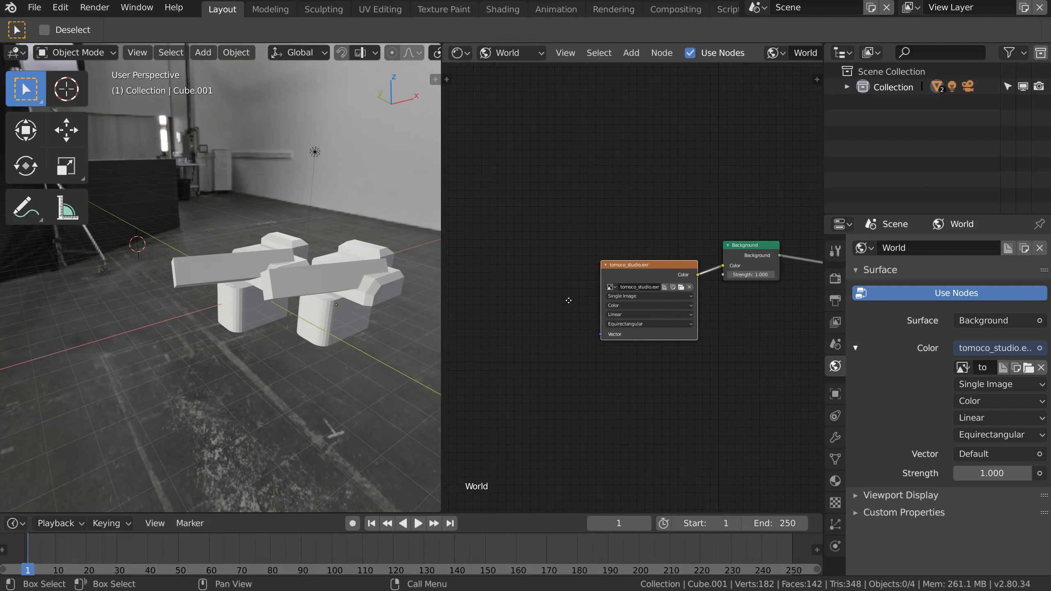
# Find the Node Wrangler add-on by searching for "nod", enable it, save the settings and close the preferences.
pyautogui.click(37, 11)
pyautogui.moveTo(62, 7)
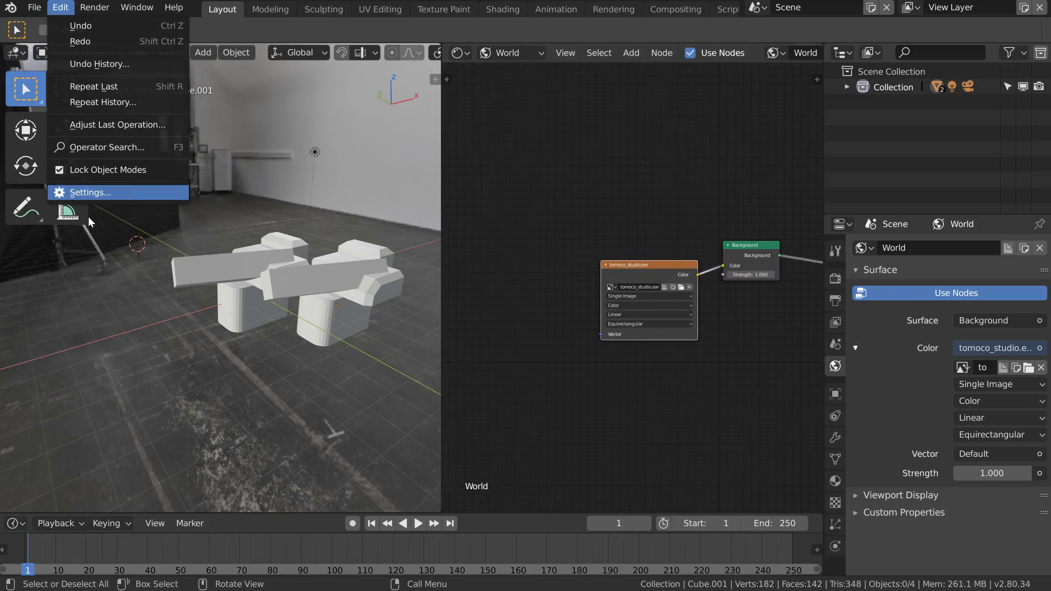
pyautogui.click(96, 193)
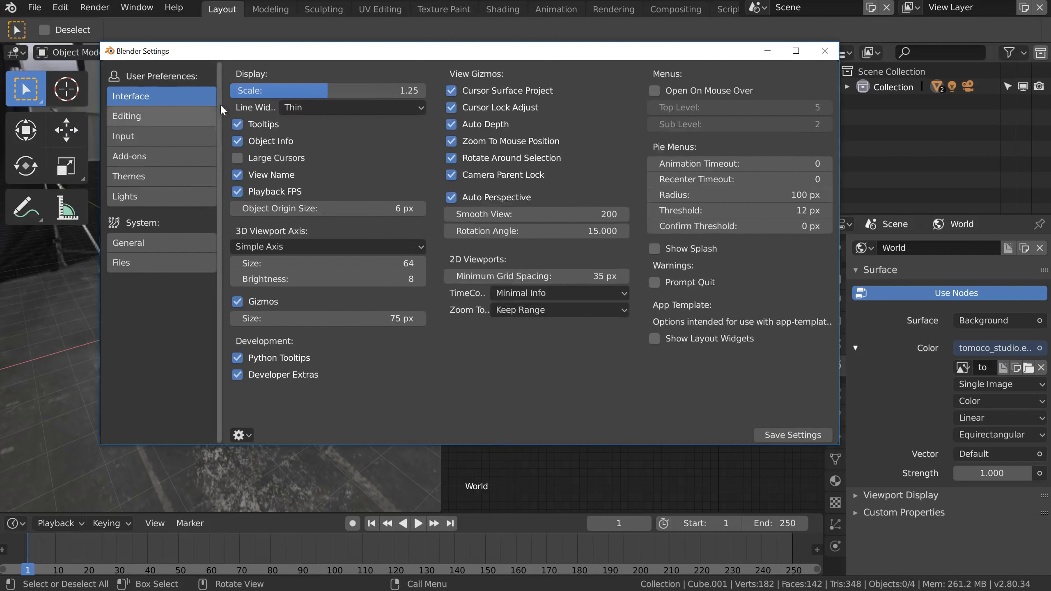
pyautogui.click(133, 175)
pyautogui.click(137, 157)
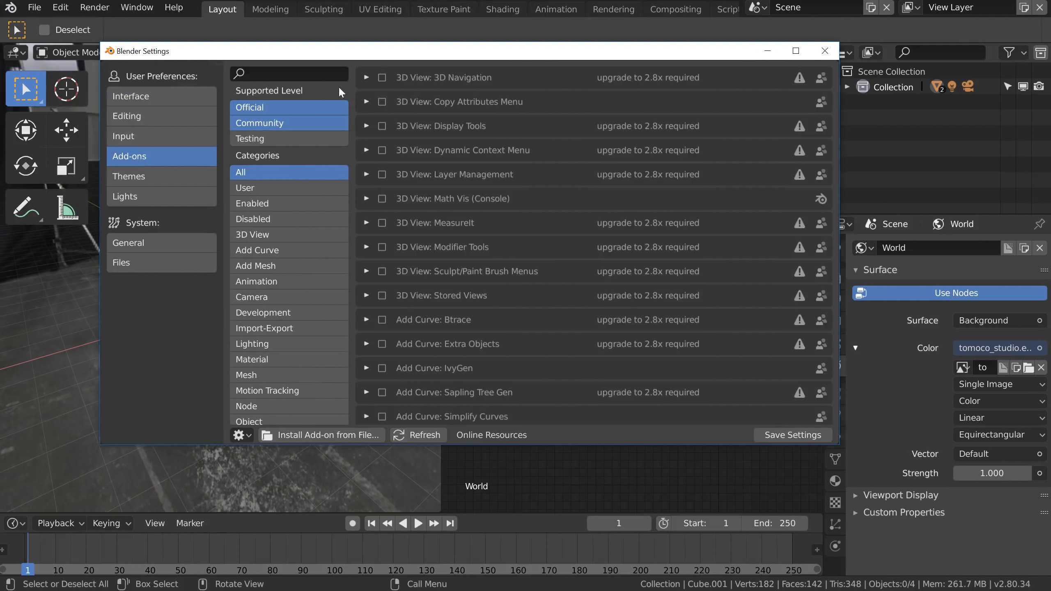
pyautogui.write('no')
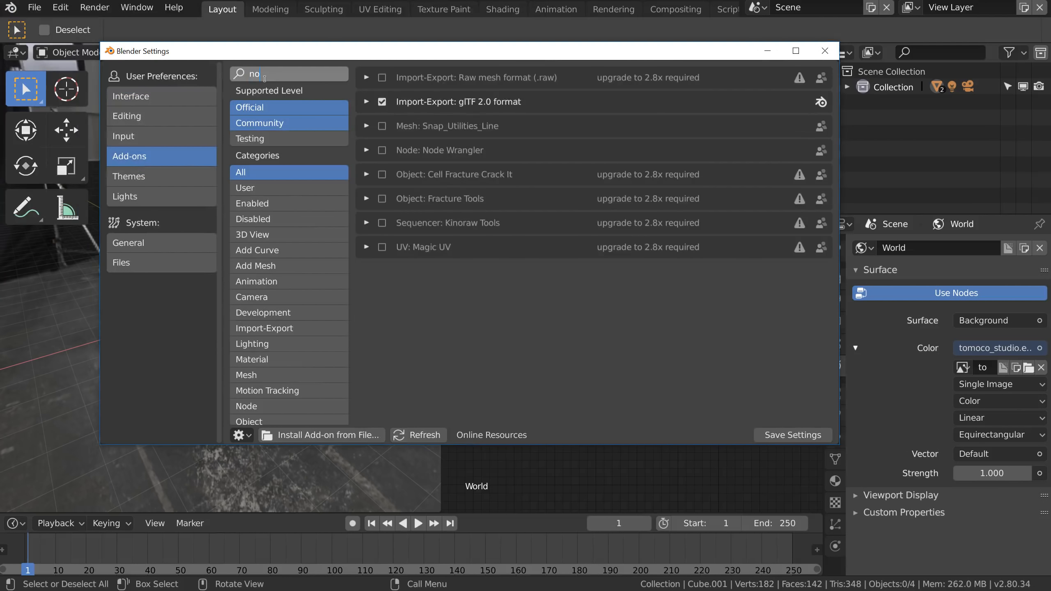
pyautogui.write('d')
pyautogui.click(382, 78)
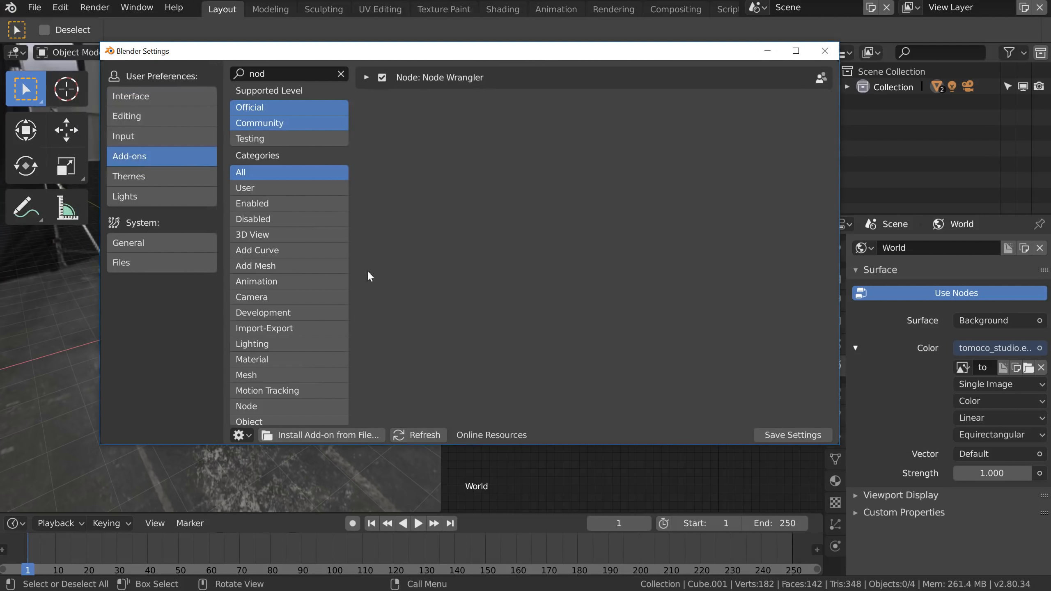
pyautogui.click(768, 436)
pyautogui.click(825, 50)
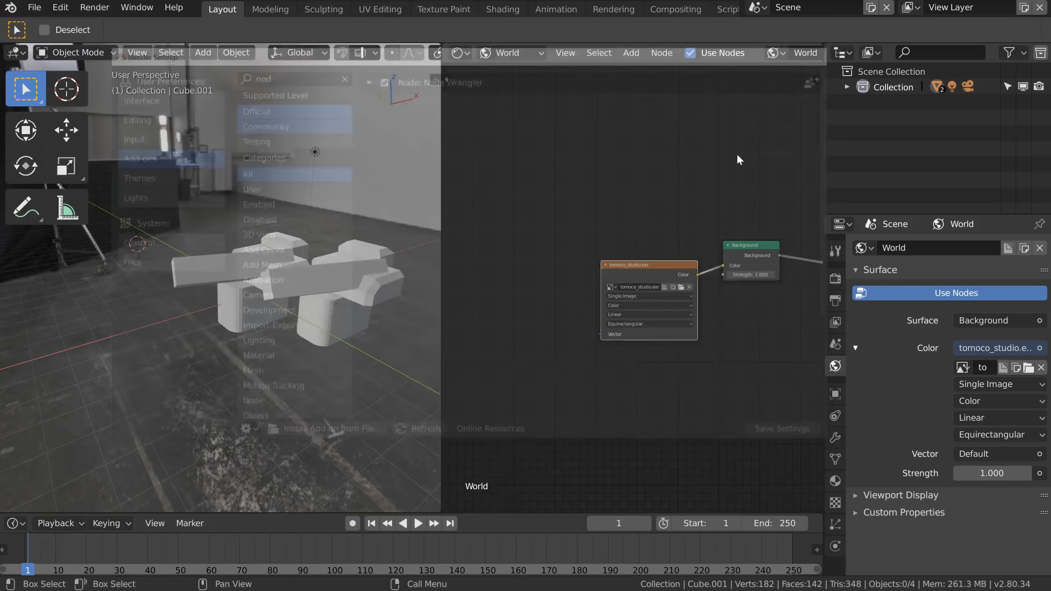
# Add Texture Coordinate and Mapping nodes to the environment texture with Node Wrangler and set the mapping's Z rotation to -38.1°.
pyautogui.hotkey('ctrl', 't')
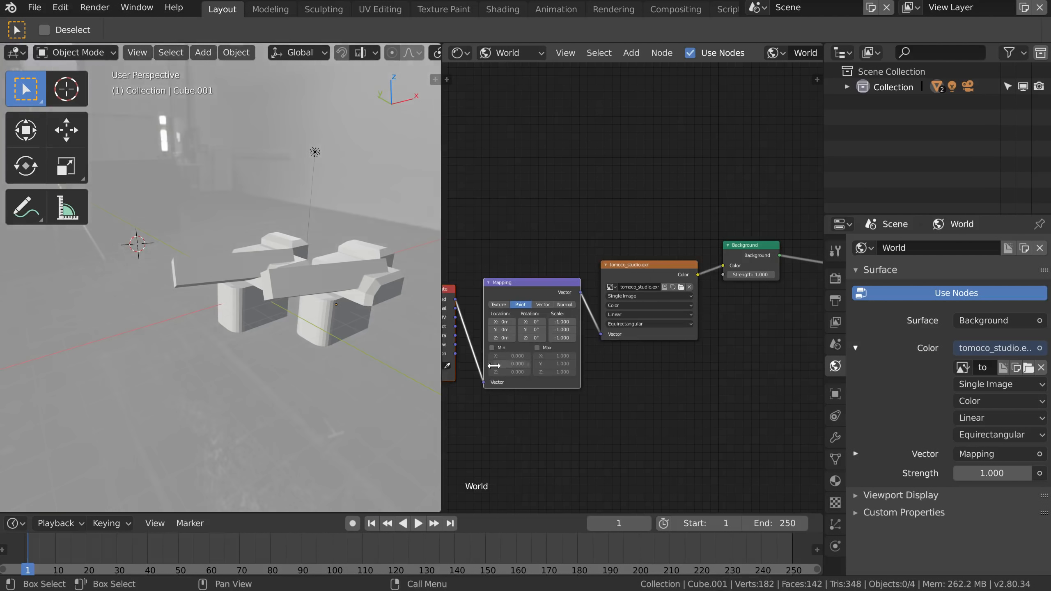
pyautogui.moveTo(522, 424); pyautogui.dragTo(601, 404, button='middle')
pyautogui.moveTo(612, 316); pyautogui.dragTo(583, 317)
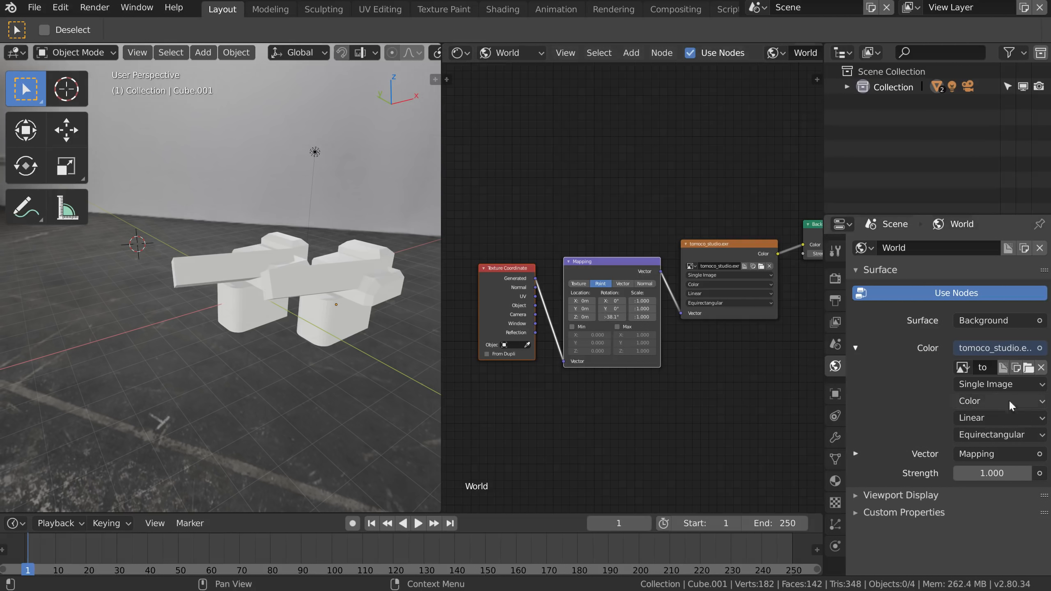
pyautogui.moveTo(721, 265); pyautogui.dragTo(586, 280, button='middle')
pyautogui.moveTo(589, 261)
pyautogui.mouseDown()
pyautogui.moveTo(599, 253)
pyautogui.moveTo(590, 263)
pyautogui.mouseUp()
pyautogui.moveTo(536, 318); pyautogui.dragTo(690, 309, button='middle')
pyautogui.scroll(-1, 691, 310)
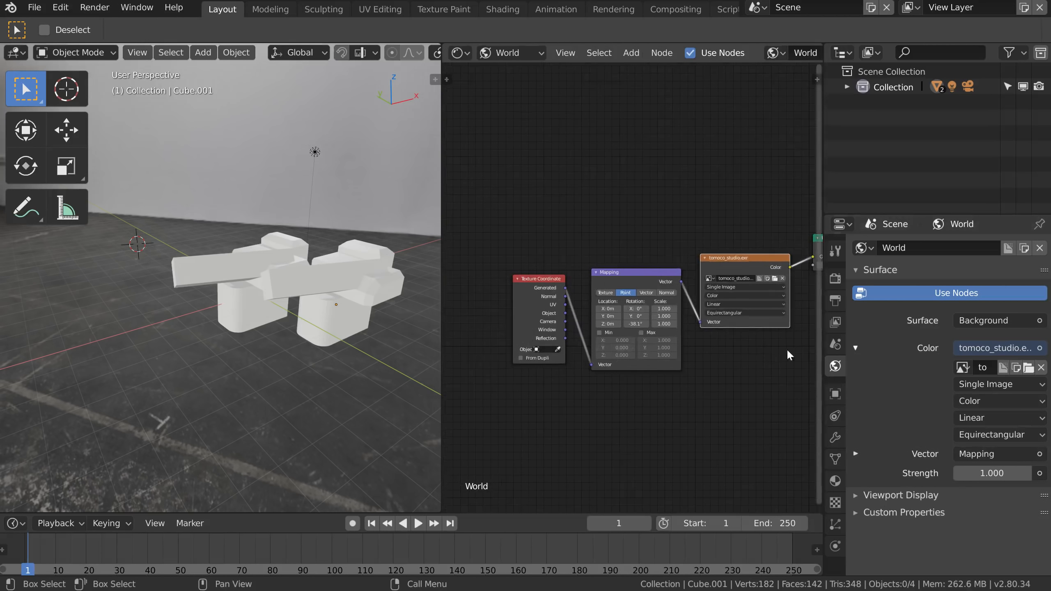
pyautogui.moveTo(788, 354); pyautogui.dragTo(666, 351, button='middle')
pyautogui.scroll(2, 580, 321)
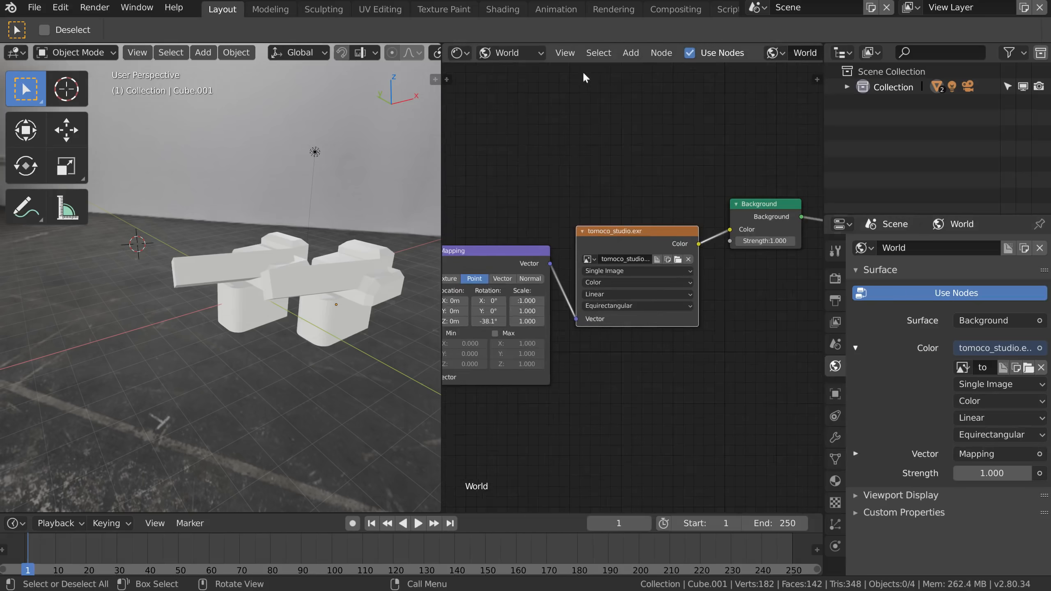
# Enable Scene World lighting for the LookDev viewport shading and switch the viewport back to rendered shading.
pyautogui.scroll(-5, 345, 52)
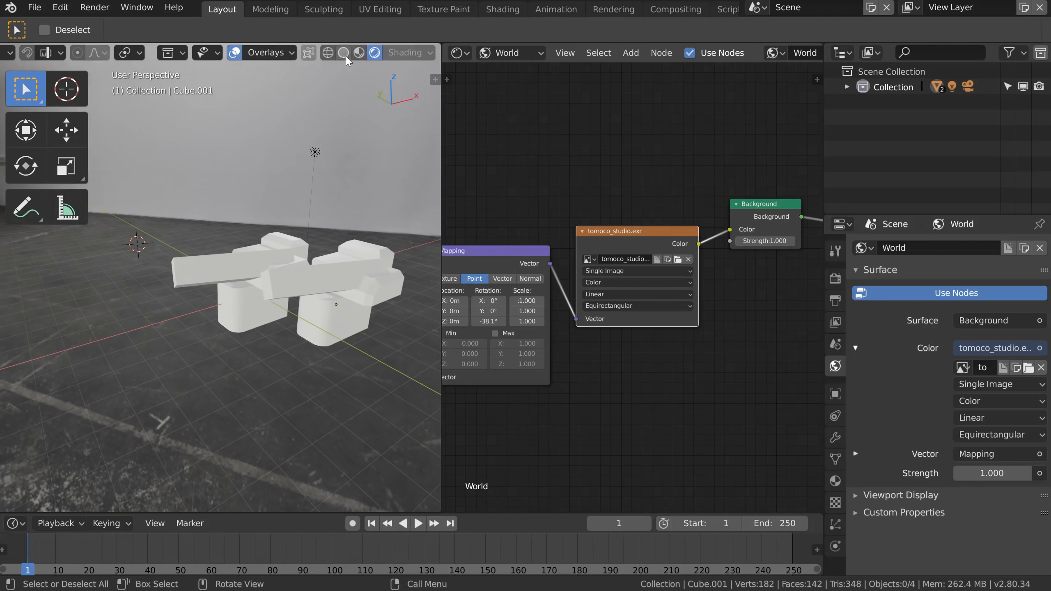
pyautogui.click(359, 52)
pyautogui.click(407, 52)
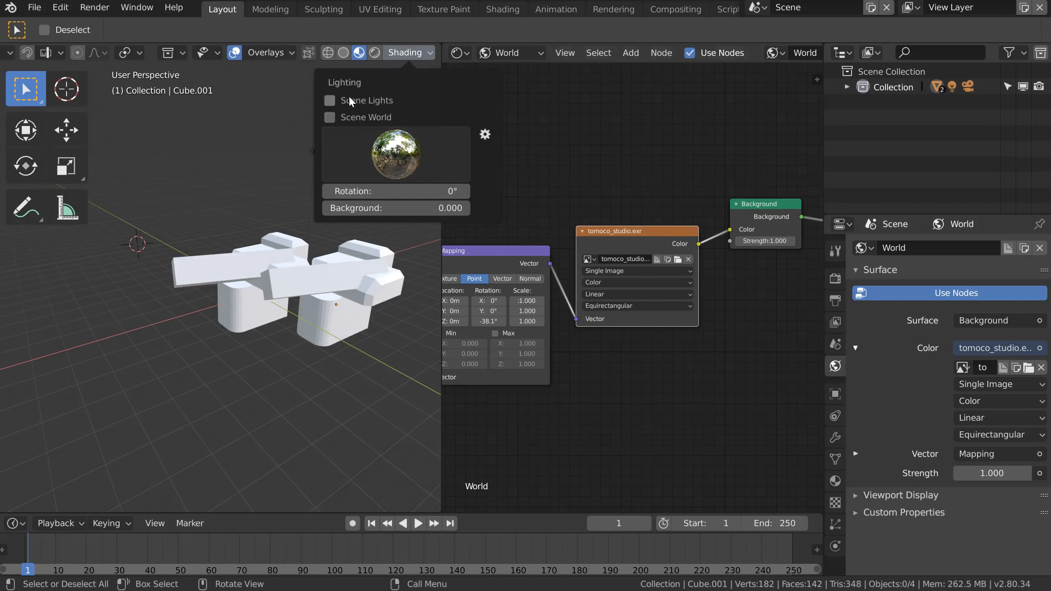
pyautogui.click(351, 117)
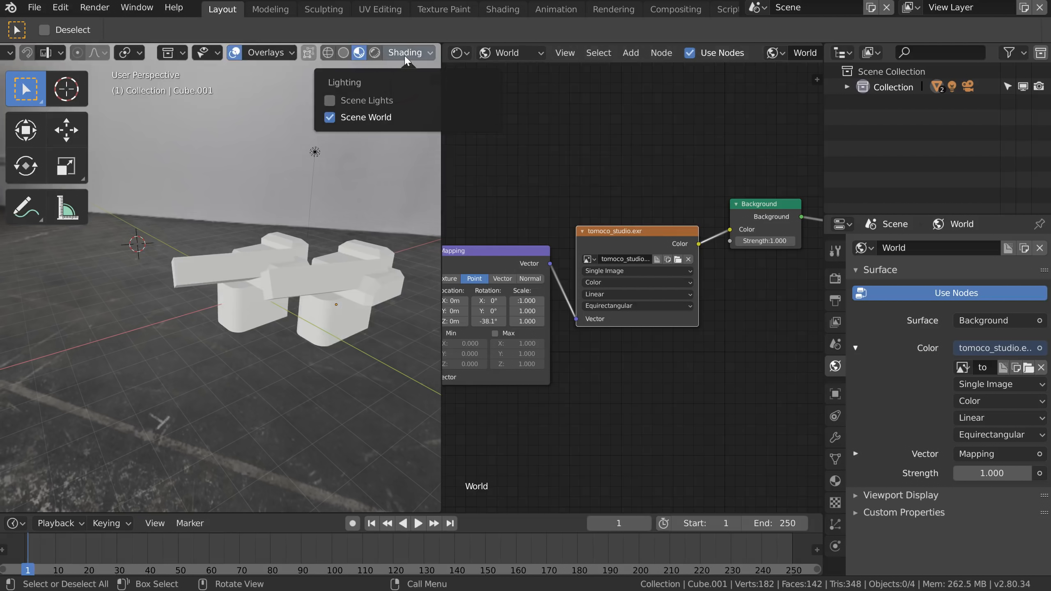
pyautogui.click(375, 53)
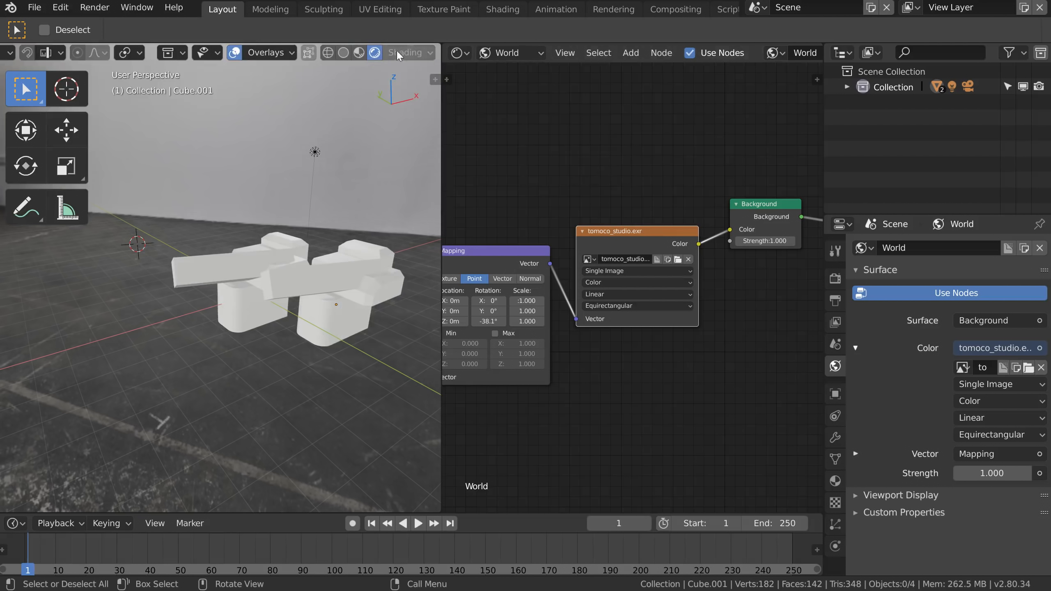
# Set the Mapping node's Z rotation to 81.3° to turn the environment image.
pyautogui.moveTo(566, 380); pyautogui.dragTo(649, 344, button='middle')
pyautogui.moveTo(619, 308); pyautogui.dragTo(713, 308)
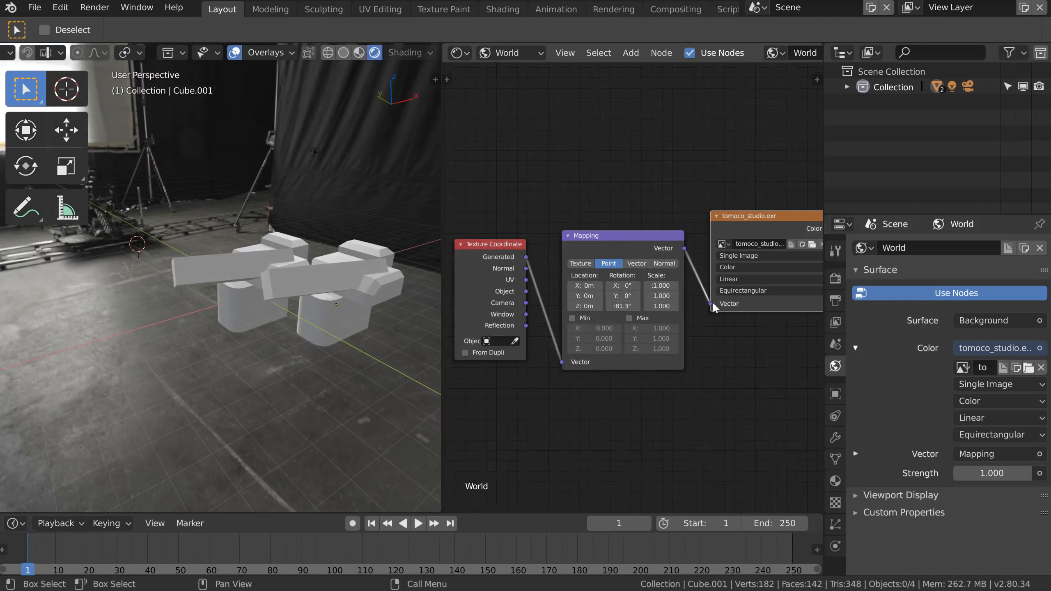
pyautogui.moveTo(713, 308); pyautogui.dragTo(500, 311, button='middle')
pyautogui.moveTo(338, 306); pyautogui.dragTo(168, 305, button='middle')
# Move the World Output node farther from the Background node and duplicate the Background node below the original.
pyautogui.moveTo(723, 265); pyautogui.dragTo(546, 330, button='middle')
pyautogui.moveTo(644, 255); pyautogui.dragTo(697, 221)
pyautogui.click(508, 264)
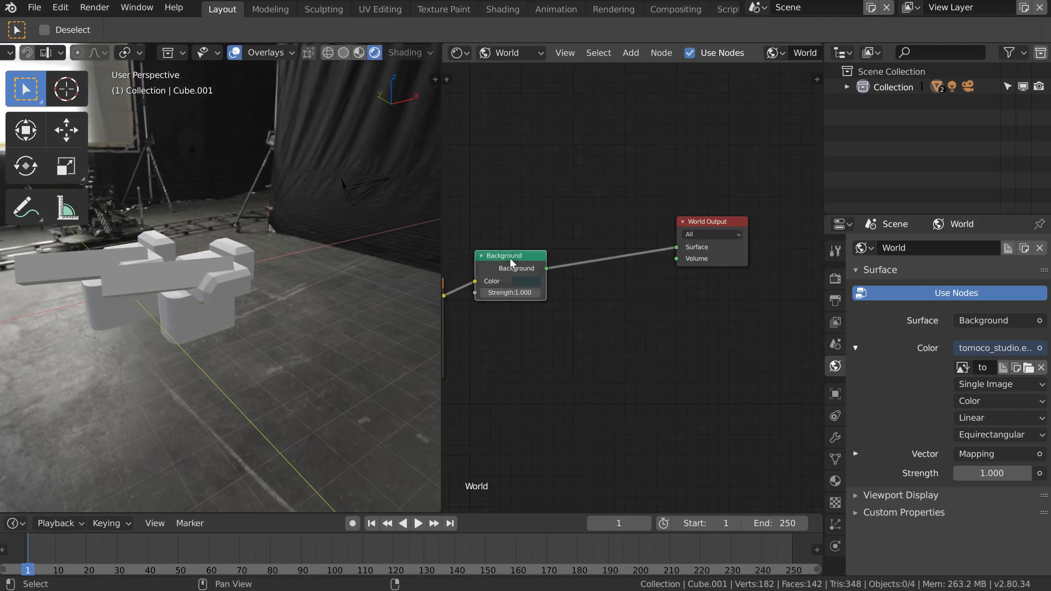
pyautogui.hotkey('shift', 'd')
# Insert a Mix Shader between the Background and World Output nodes and link the duplicate Background to its second shader input.
pyautogui.hotkey('shift', 'a')
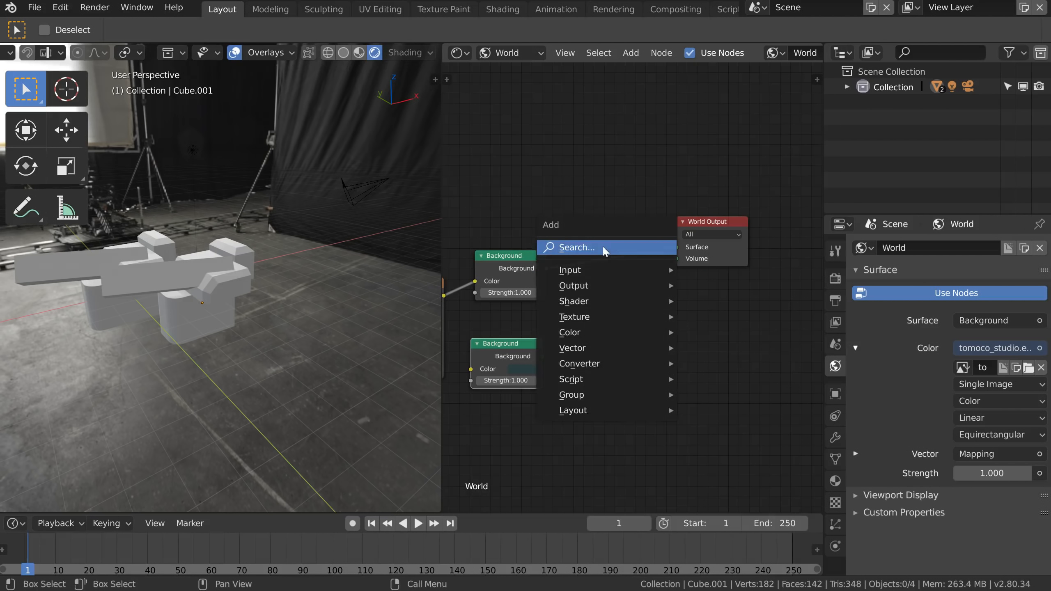
pyautogui.moveTo(566, 291)
pyautogui.press('Escape')
pyautogui.hotkey('shift', 'a')
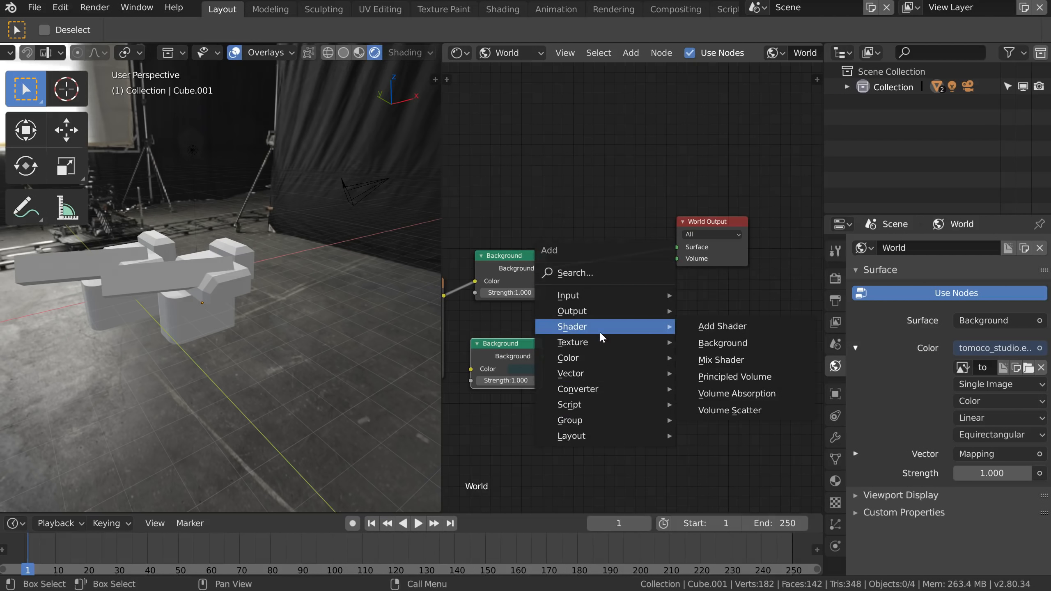
pyautogui.moveTo(662, 327)
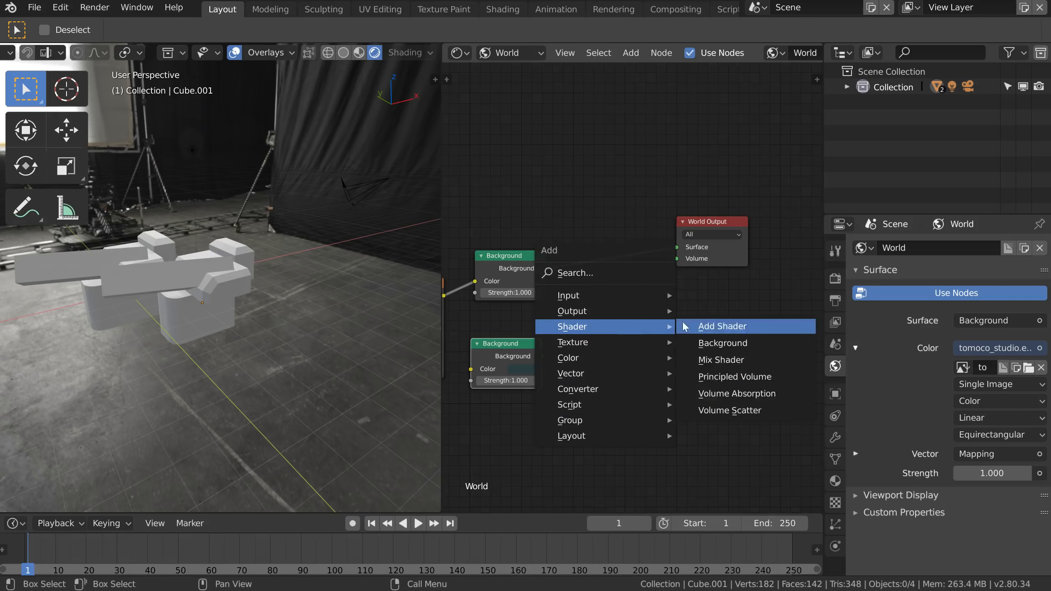
pyautogui.click(730, 359)
pyautogui.click(590, 243)
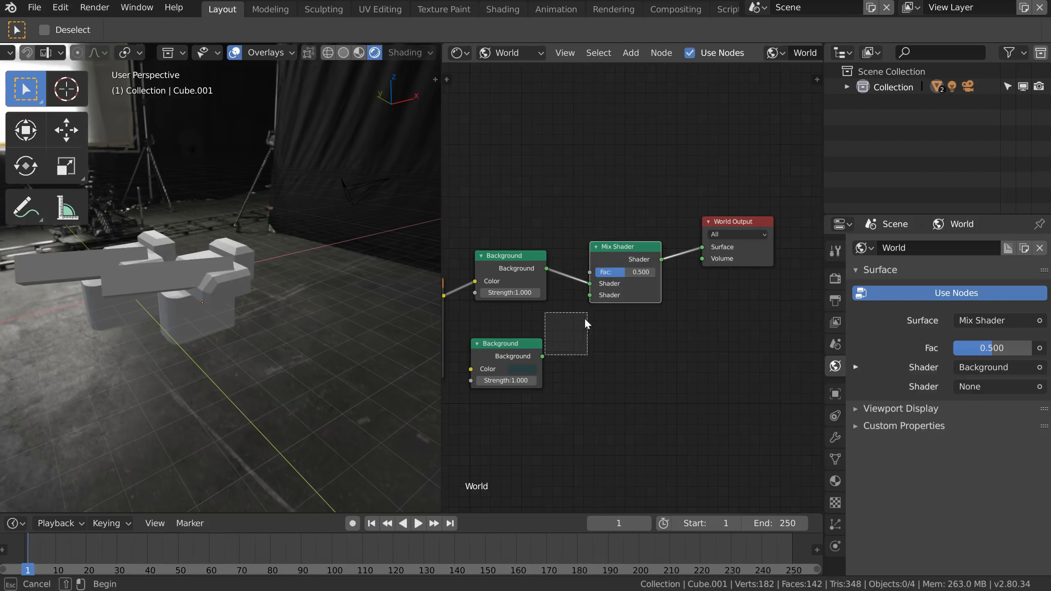
pyautogui.moveTo(539, 352); pyautogui.dragTo(627, 309)
pyautogui.moveTo(542, 356); pyautogui.dragTo(590, 295)
pyautogui.moveTo(728, 222); pyautogui.dragTo(730, 242)
# Add a Light Path node above the Background nodes and connect its Is Camera Ray output to the Mix Shader's Fac input.
pyautogui.moveTo(647, 276); pyautogui.dragTo(705, 339, button='middle')
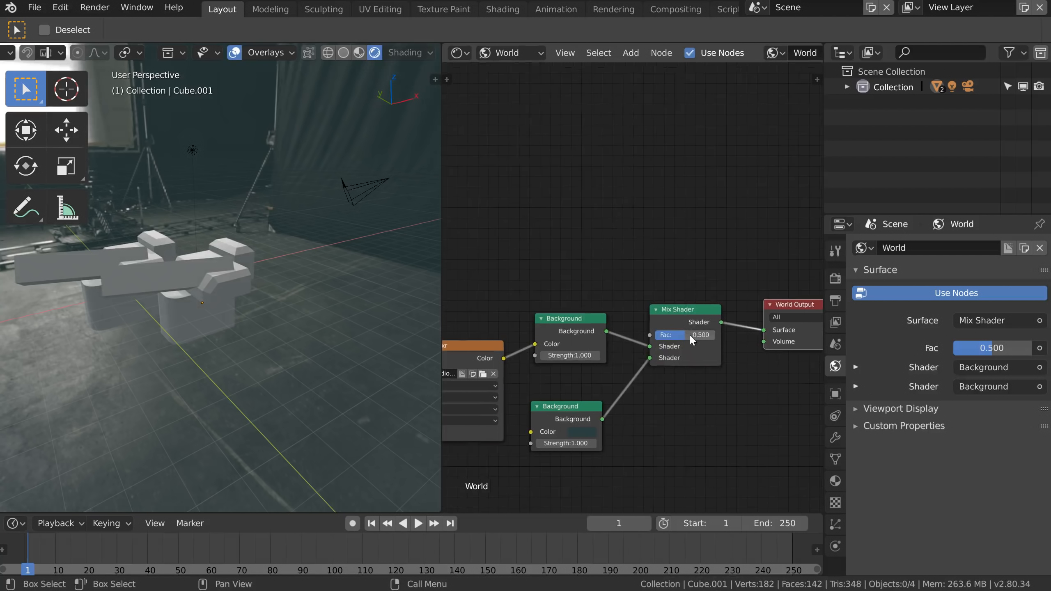
pyautogui.hotkey('shift', 'a')
pyautogui.moveTo(620, 216)
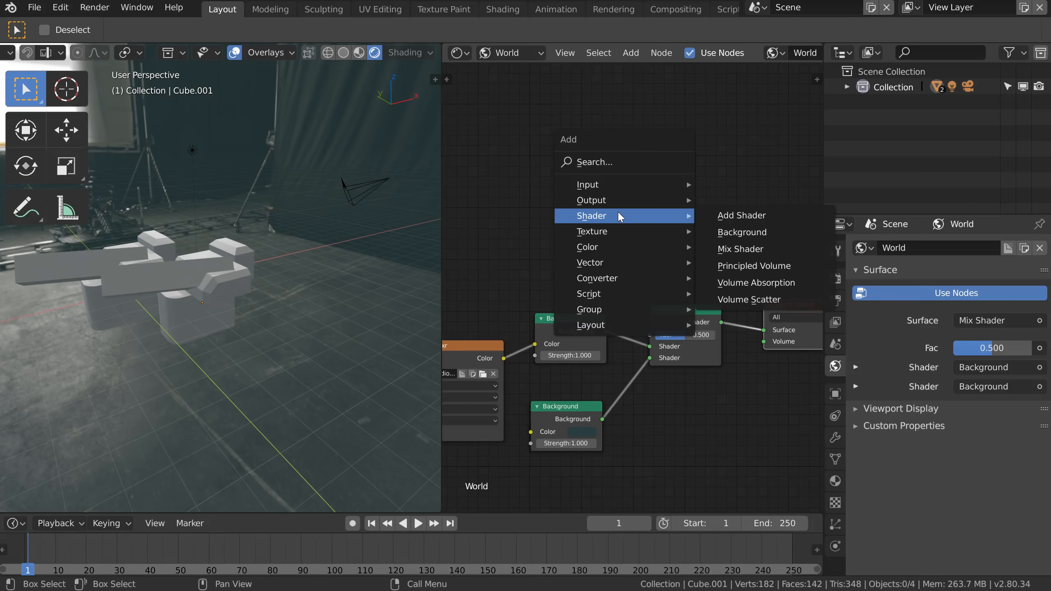
pyautogui.moveTo(611, 188)
pyautogui.click(738, 341)
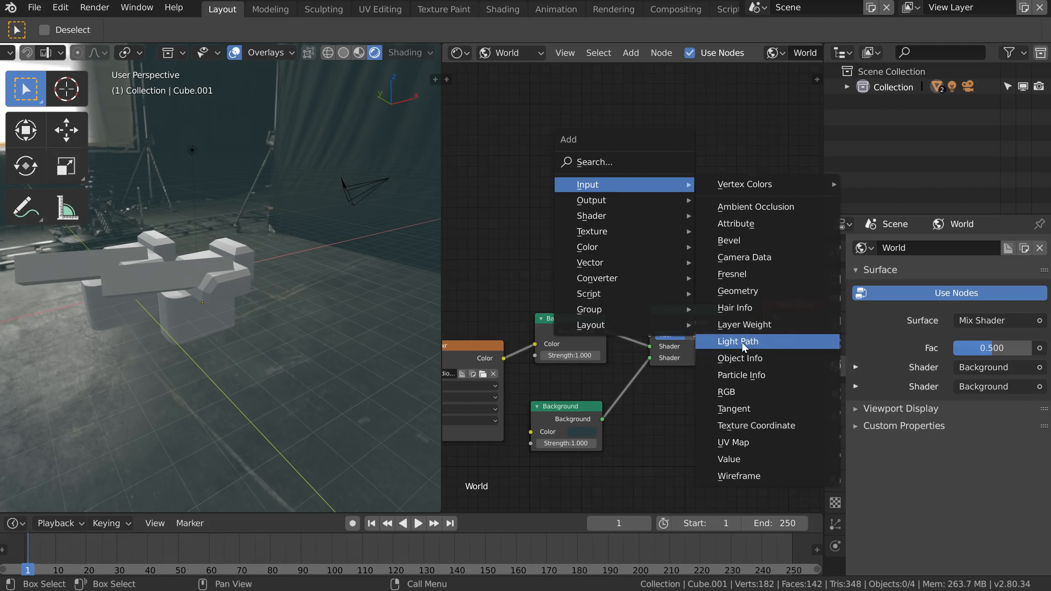
pyautogui.click(524, 118)
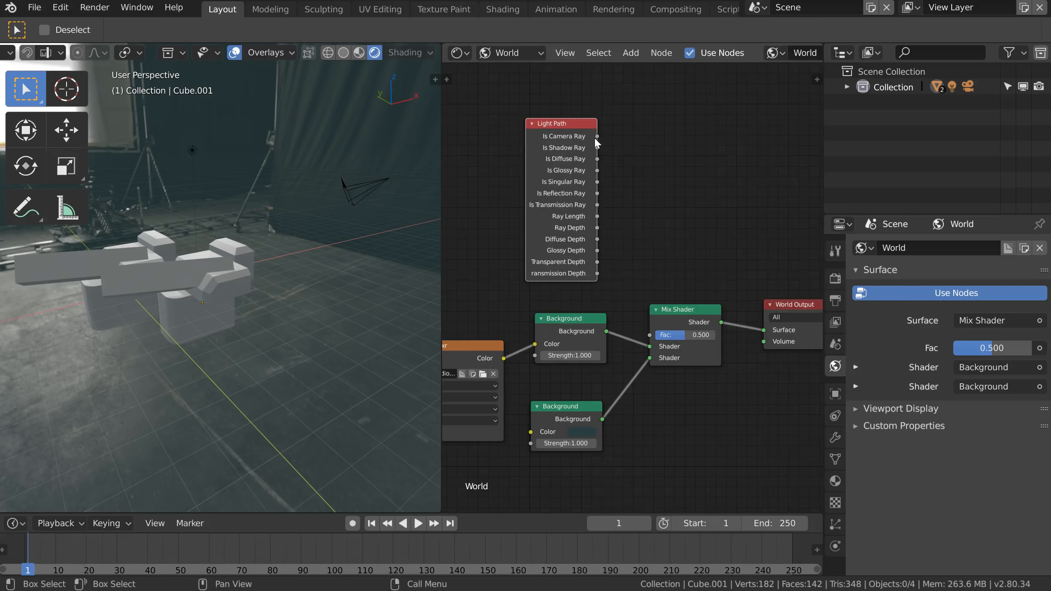
pyautogui.moveTo(598, 136); pyautogui.dragTo(635, 325)
pyautogui.moveTo(638, 219); pyautogui.dragTo(650, 335)
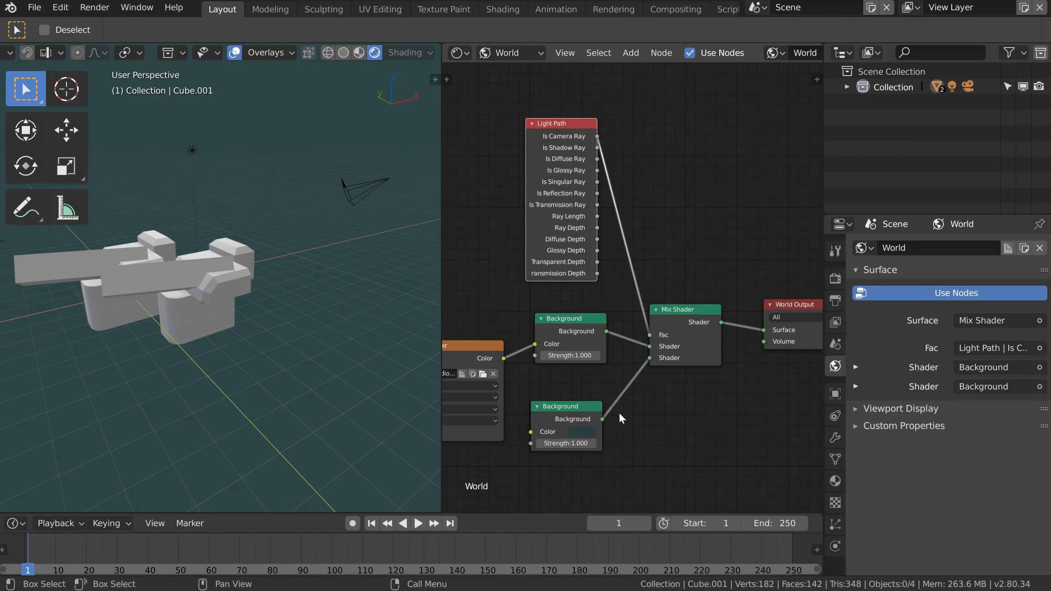
# Set the duplicate Background node's color to a dark grey with hue 0.031, saturation 0.027 and value 0.250.
pyautogui.click(581, 432)
pyautogui.moveTo(608, 344); pyautogui.dragTo(611, 322)
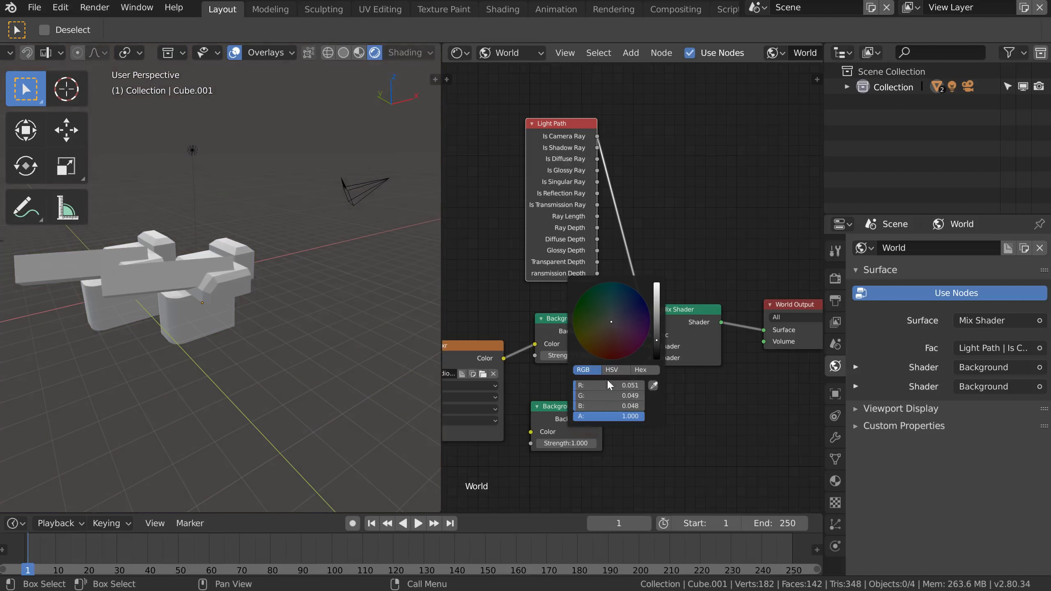
pyautogui.click(611, 369)
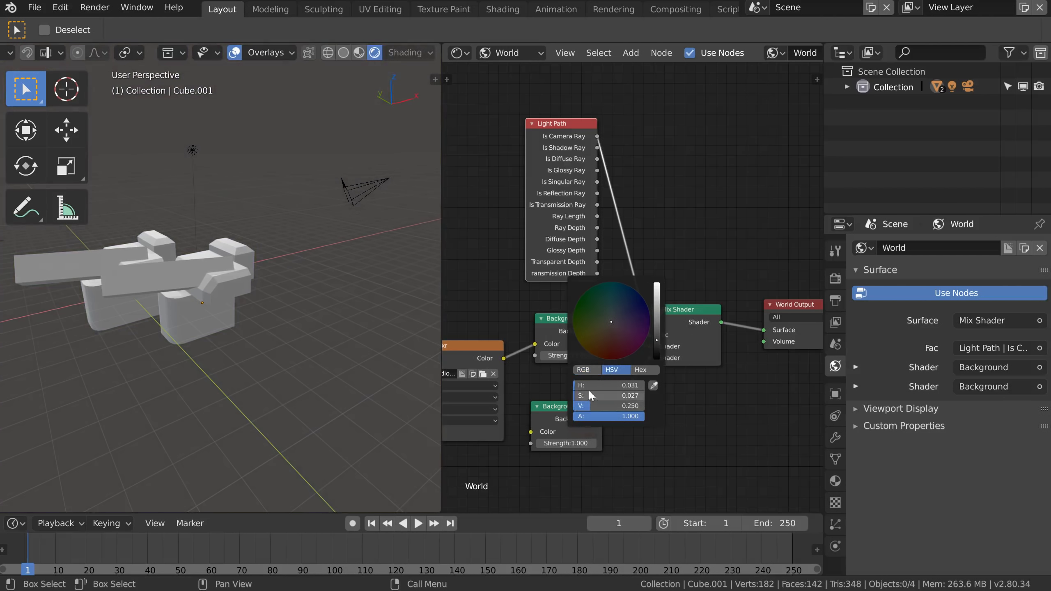
# Set the duplicate Background node's strength to 2.400.
pyautogui.moveTo(251, 265)
pyautogui.mouseDown(button='middle')
pyautogui.moveTo(235, 287)
pyautogui.moveTo(356, 250)
pyautogui.moveTo(264, 265)
pyautogui.moveTo(253, 249)
pyautogui.mouseUp(button='middle')
pyautogui.moveTo(468, 414); pyautogui.dragTo(672, 346, button='middle')
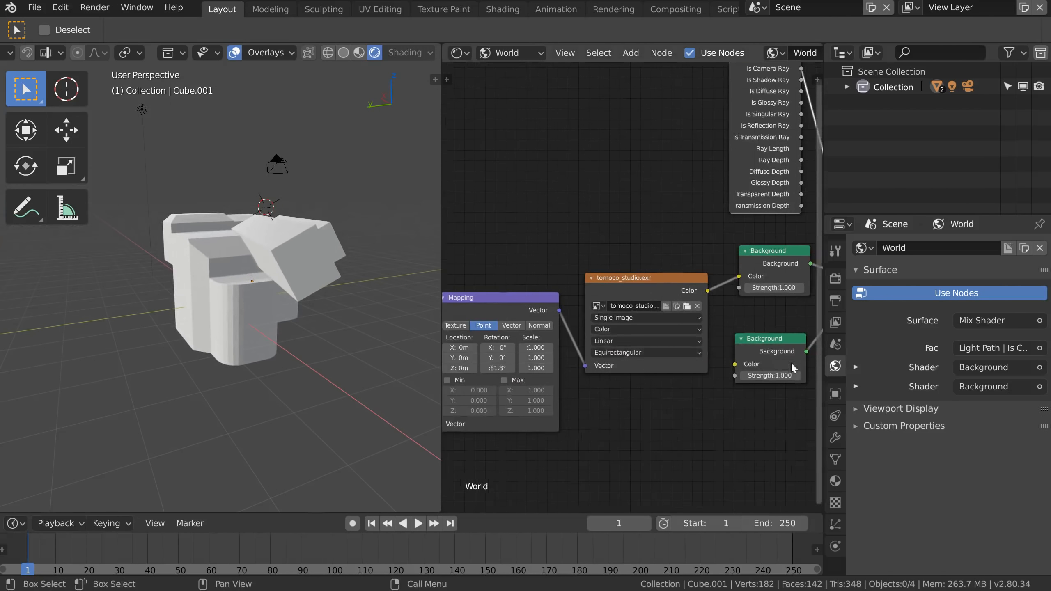
pyautogui.moveTo(792, 367); pyautogui.dragTo(735, 287, button='middle')
pyautogui.moveTo(628, 249); pyautogui.dragTo(699, 263, button='middle')
pyautogui.moveTo(667, 370); pyautogui.dragTo(631, 373)
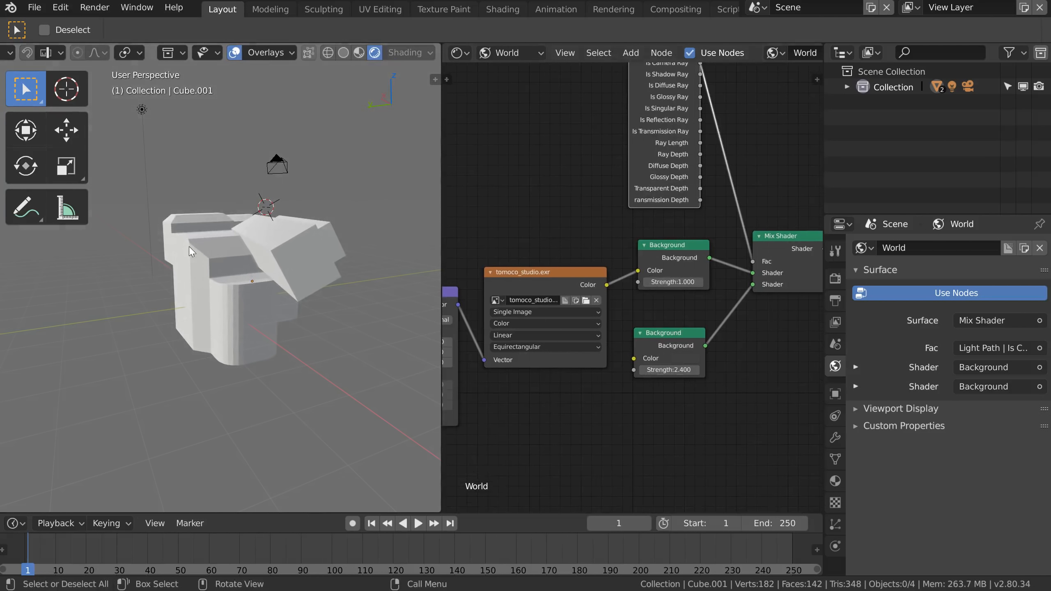
# Try a different strength on the Background node fed by the environment texture and reset it to 1.
pyautogui.moveTo(672, 283)
pyautogui.mouseDown()
pyautogui.moveTo(686, 282)
pyautogui.moveTo(658, 281)
pyautogui.moveTo(682, 283)
pyautogui.mouseUp()
pyautogui.click(682, 283)
pyautogui.write('1')
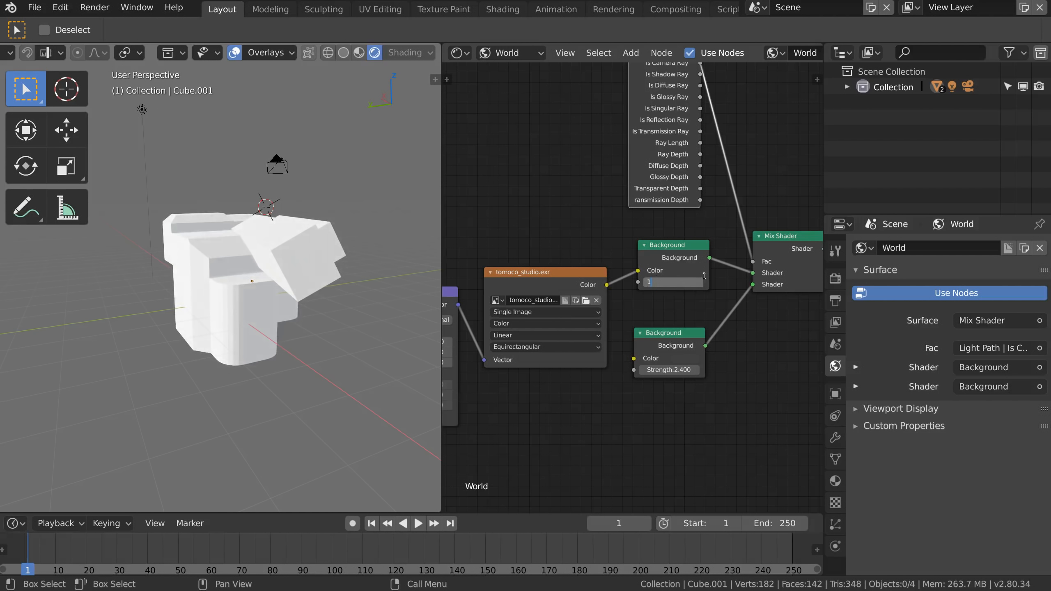
pyautogui.press('Return')
# Set the grey Background node's strength to 0.
pyautogui.moveTo(187, 309); pyautogui.dragTo(227, 310, button='middle')
pyautogui.moveTo(662, 371); pyautogui.dragTo(629, 370)
pyautogui.moveTo(215, 273); pyautogui.dragTo(257, 265, button='middle')
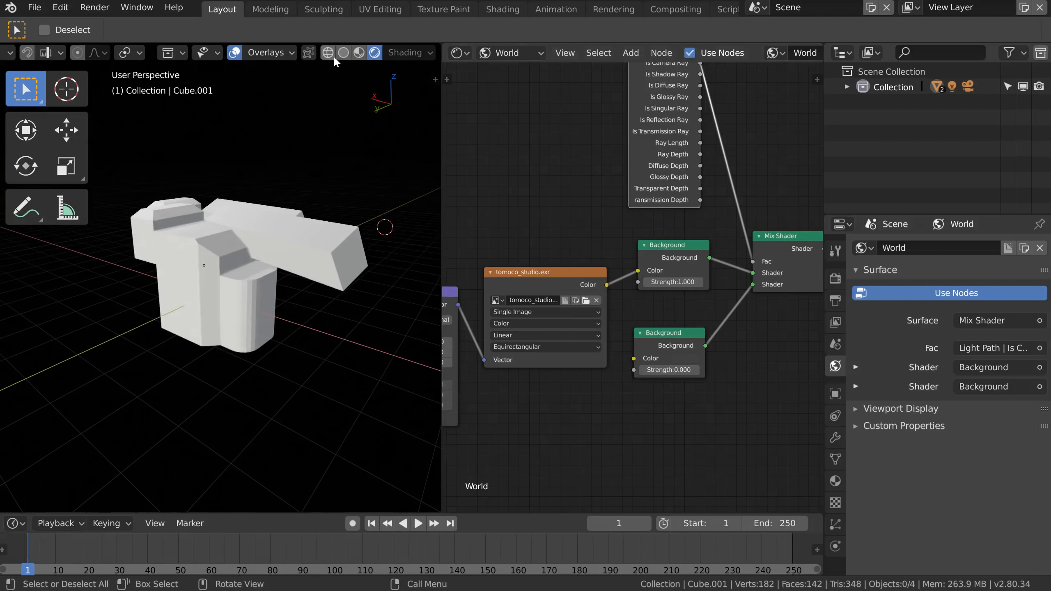
# Compare the Theme, World and Viewport backgrounds in solid shading, leave it on Viewport, and return to rendered shading.
pyautogui.click(343, 53)
pyautogui.click(402, 53)
pyautogui.click(399, 244)
pyautogui.click(451, 243)
pyautogui.click(385, 243)
pyautogui.click(359, 242)
pyautogui.click(453, 243)
pyautogui.click(353, 241)
pyautogui.click(459, 240)
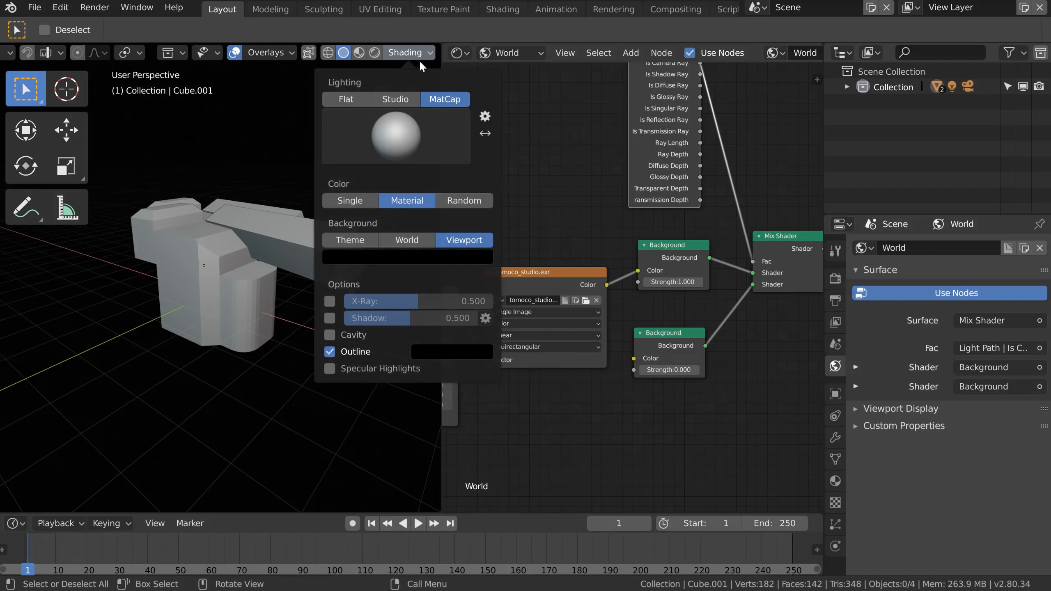
pyautogui.click(375, 52)
# Set the Mapping node's Z rotation to 119° to turn the environment lighting.
pyautogui.moveTo(302, 213); pyautogui.dragTo(265, 238, button='middle')
pyautogui.keyDown('ctrl'); pyautogui.moveTo(87, 160); pyautogui.dragTo(39, 122, button='middle'); pyautogui.keyUp('ctrl')
pyautogui.moveTo(248, 220)
pyautogui.mouseDown(button='middle')
pyautogui.moveTo(286, 235)
pyautogui.moveTo(256, 232)
pyautogui.mouseUp(button='middle')
pyautogui.moveTo(453, 349); pyautogui.dragTo(653, 277, button='middle')
pyautogui.moveTo(597, 289); pyautogui.dragTo(753, 276)
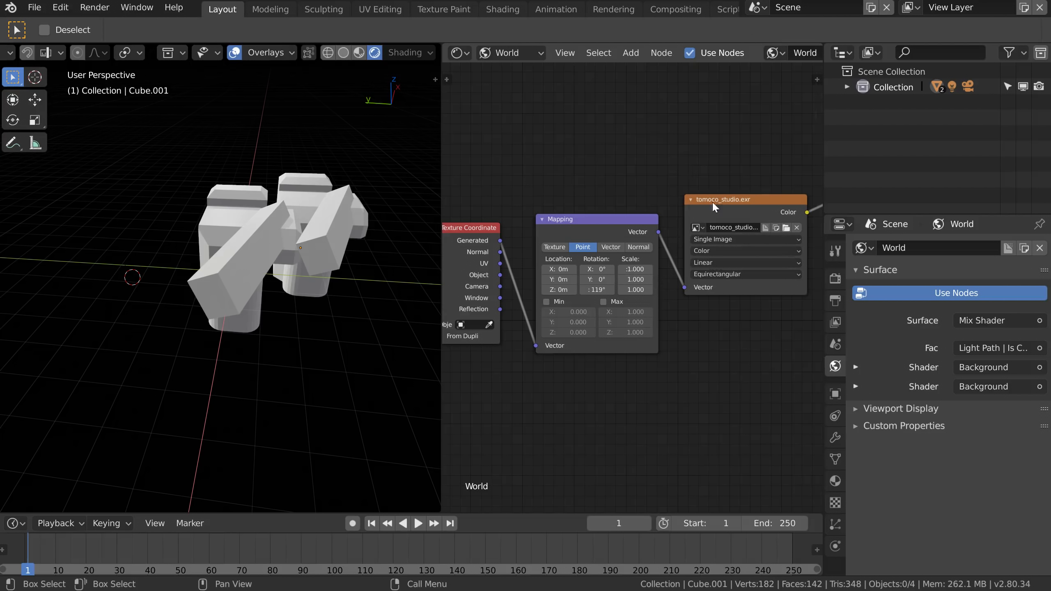
# Rearrange the Mapping and environment texture nodes within the world node tree.
pyautogui.moveTo(736, 197); pyautogui.dragTo(734, 201)
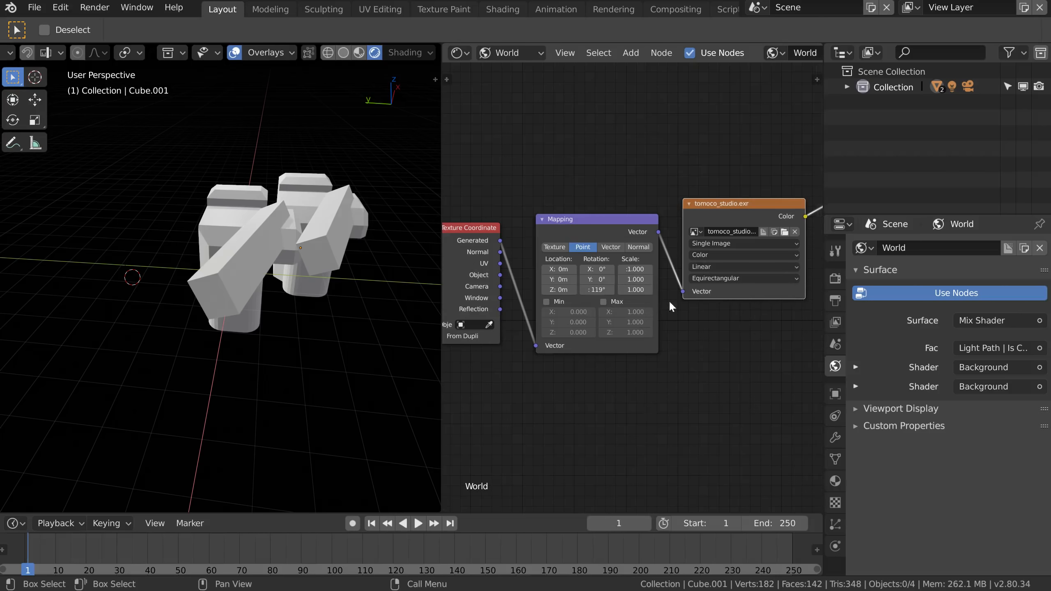
pyautogui.moveTo(705, 272); pyautogui.dragTo(661, 274, button='middle')
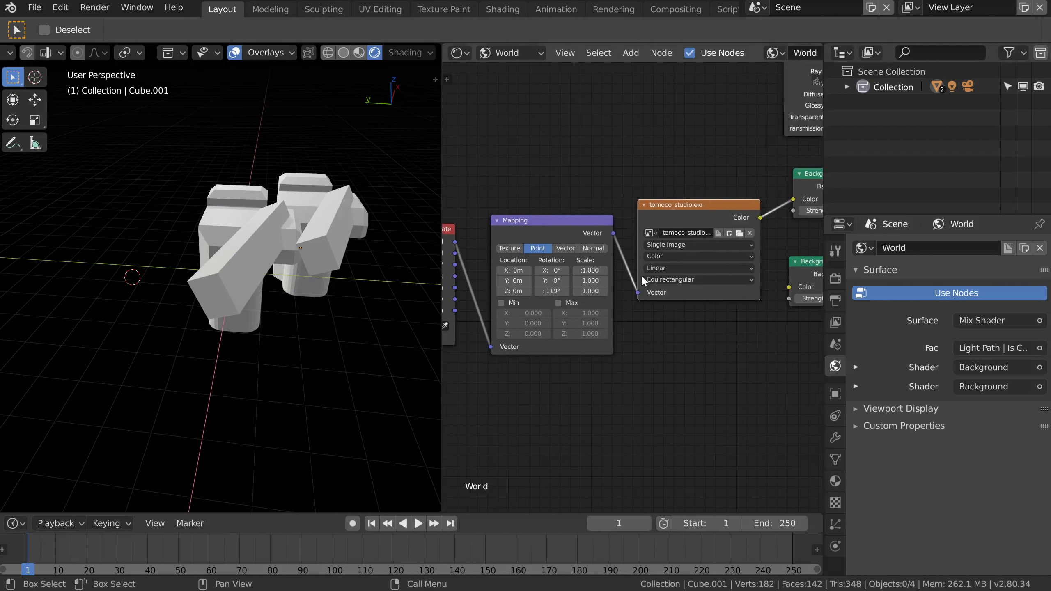
pyautogui.moveTo(431, 185); pyautogui.dragTo(216, 226, button='middle')
pyautogui.moveTo(608, 246)
pyautogui.mouseDown(button='middle')
pyautogui.moveTo(679, 231)
pyautogui.moveTo(591, 248)
pyautogui.mouseUp(button='middle')
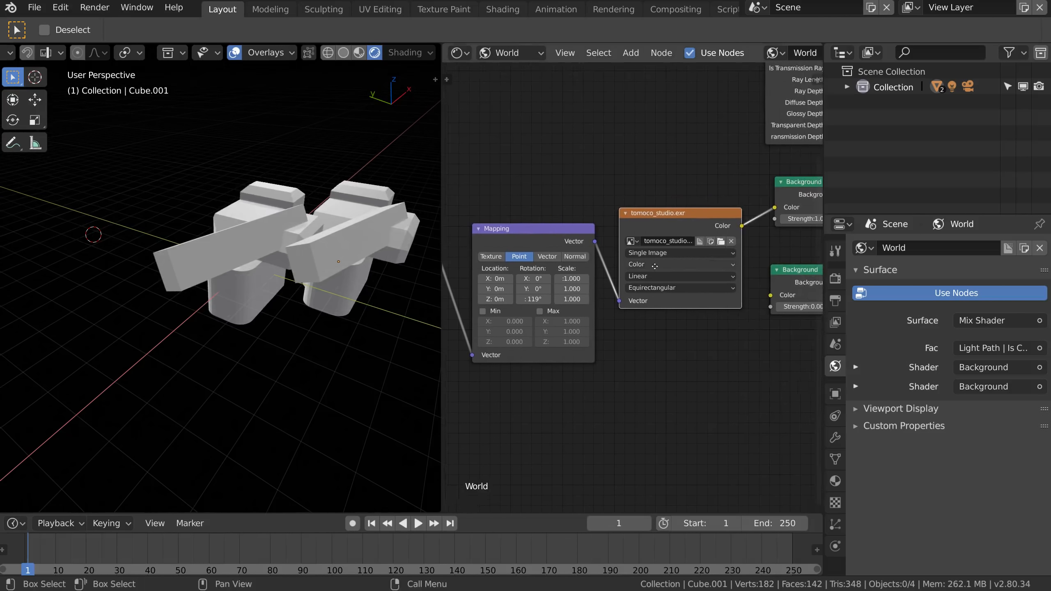
pyautogui.moveTo(508, 225); pyautogui.dragTo(486, 186)
pyautogui.moveTo(515, 246); pyautogui.dragTo(641, 251, button='middle')
pyautogui.moveTo(538, 254); pyautogui.dragTo(501, 236)
pyautogui.moveTo(654, 202)
pyautogui.mouseDown()
pyautogui.moveTo(658, 217)
pyautogui.moveTo(638, 206)
pyautogui.mouseUp()
pyautogui.moveTo(482, 275)
pyautogui.mouseDown()
pyautogui.moveTo(507, 263)
pyautogui.moveTo(490, 269)
pyautogui.mouseUp()
pyautogui.moveTo(790, 216); pyautogui.dragTo(767, 216)
pyautogui.moveTo(720, 230); pyautogui.dragTo(612, 337, button='middle')
pyautogui.moveTo(731, 255); pyautogui.dragTo(631, 237, button='middle')
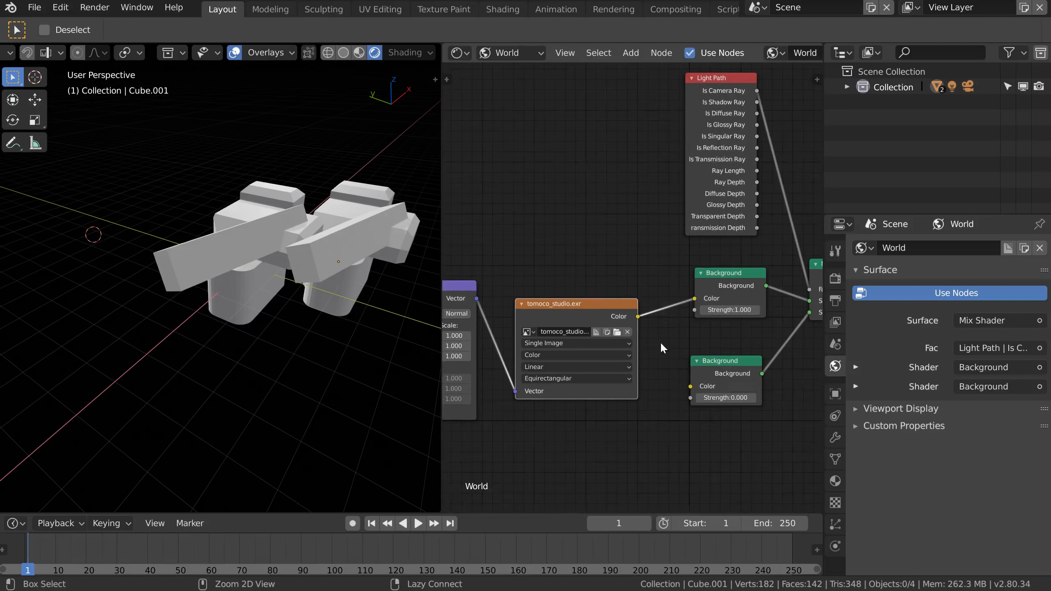
# Try Lazy Connect between the environment texture and a Background node, and reconnect the Mapping vector to the texture.
pyautogui.keyDown('alt'); pyautogui.moveTo(661, 343); pyautogui.dragTo(658, 355, button='right'); pyautogui.keyUp('alt')
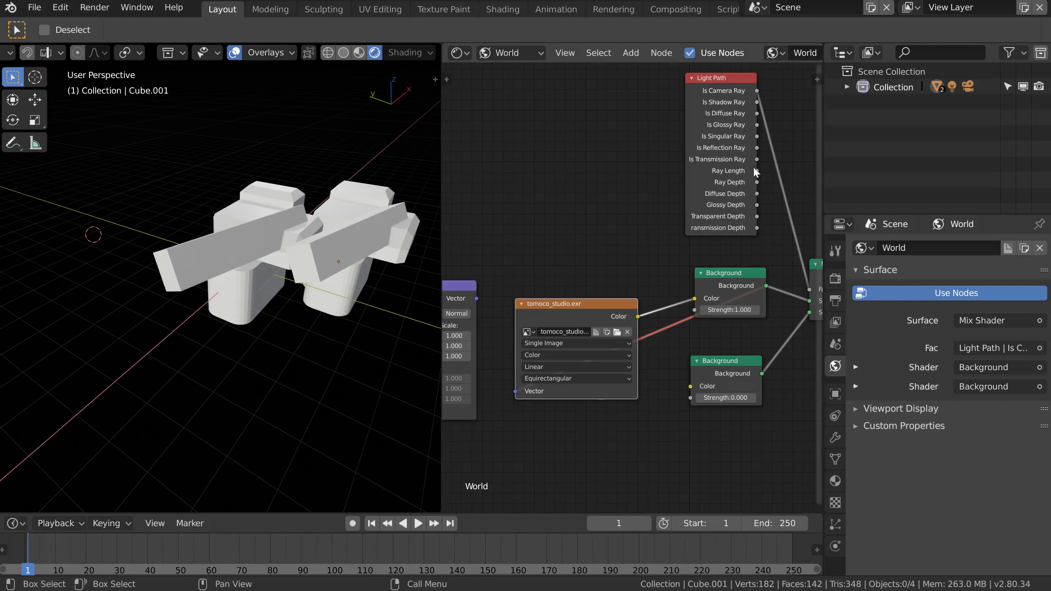
pyautogui.moveTo(476, 298); pyautogui.dragTo(515, 391)
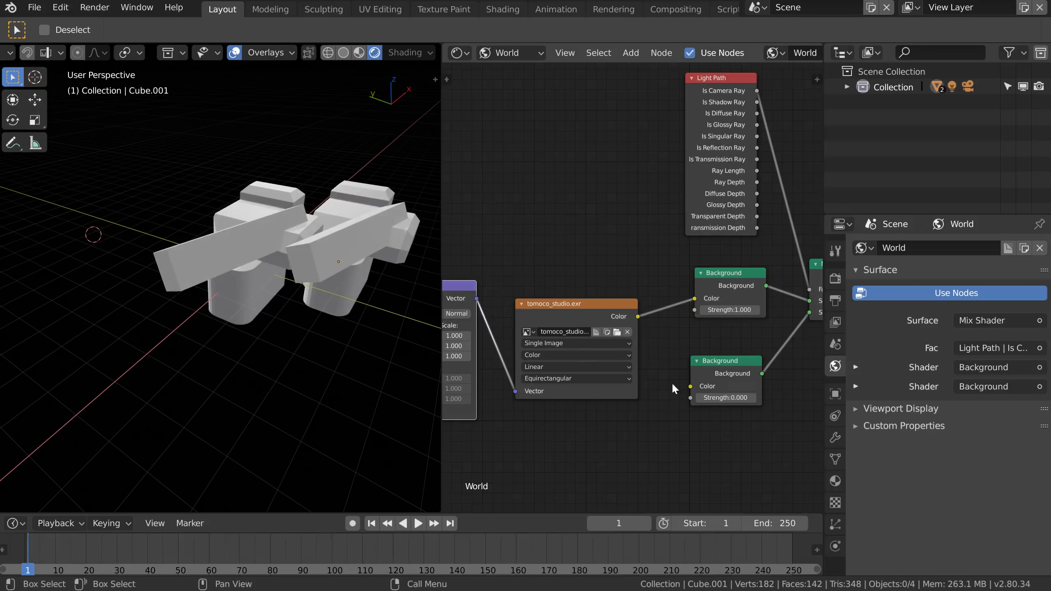
# Add a reroute point on the link from the environment texture to the upper Background node.
pyautogui.moveTo(722, 274)
pyautogui.mouseDown()
pyautogui.moveTo(711, 272)
pyautogui.moveTo(663, 334)
pyautogui.mouseUp()
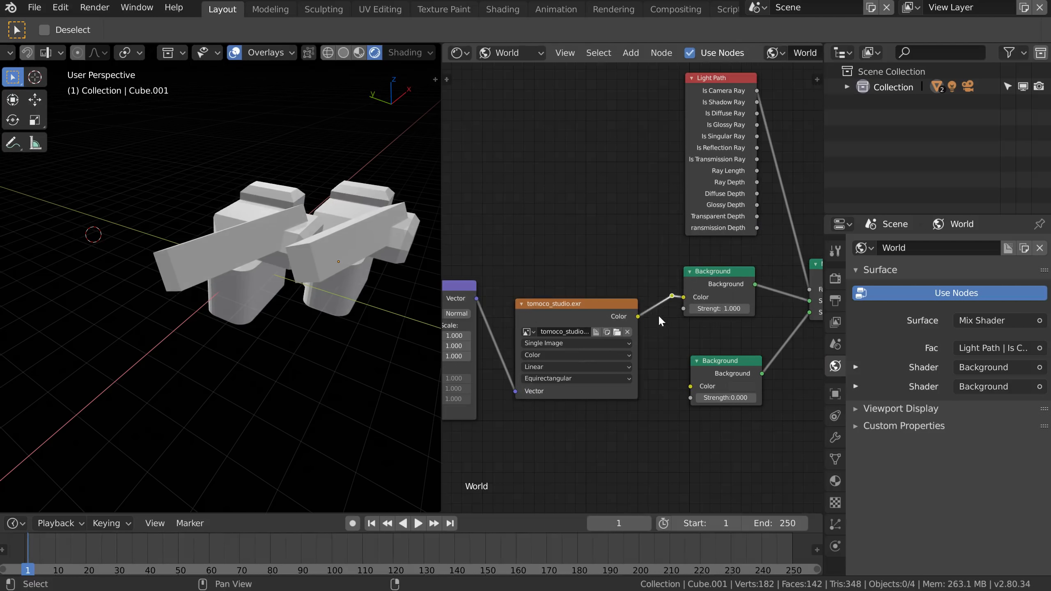
pyautogui.moveTo(673, 296)
pyautogui.mouseDown()
pyautogui.moveTo(668, 337)
pyautogui.moveTo(666, 326)
pyautogui.mouseUp()
pyautogui.rightClick(671, 301)
pyautogui.rightClick(668, 305)
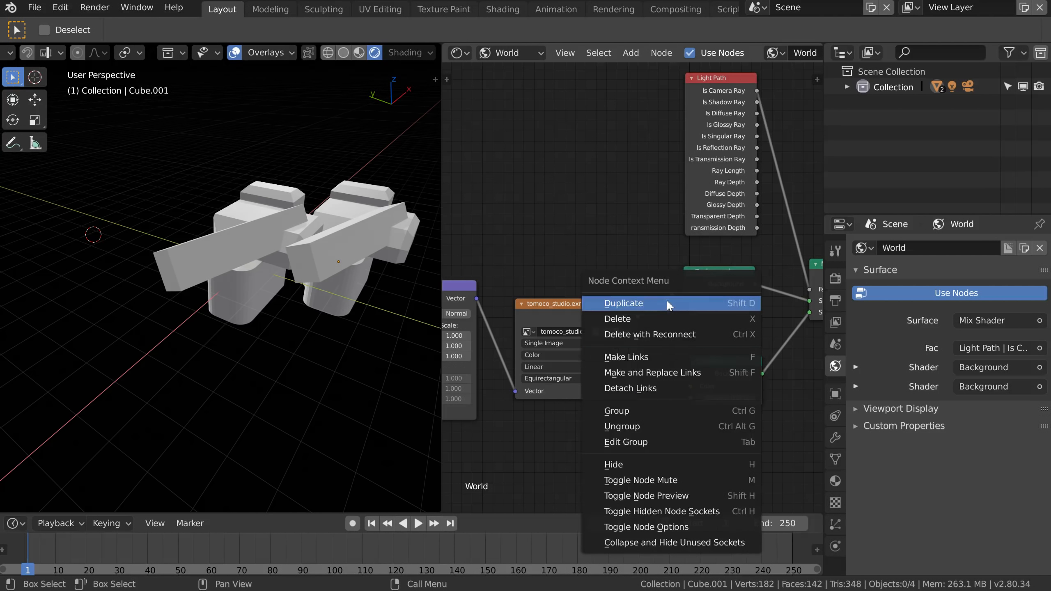
pyautogui.press('Escape')
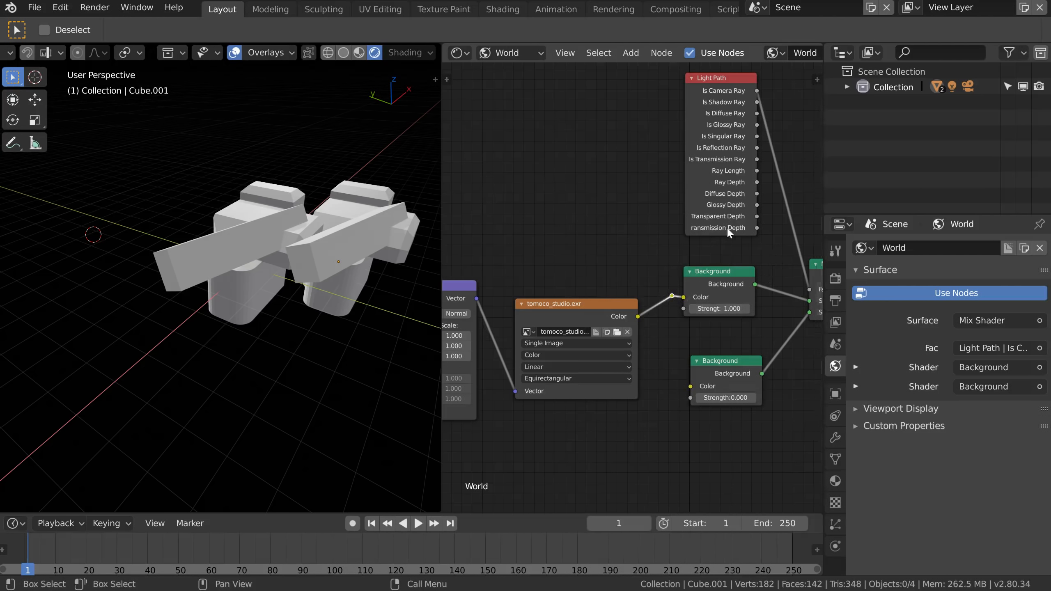
# Move the environment texture node upward, above the level of its Background node.
pyautogui.moveTo(729, 232); pyautogui.dragTo(646, 263, button='middle')
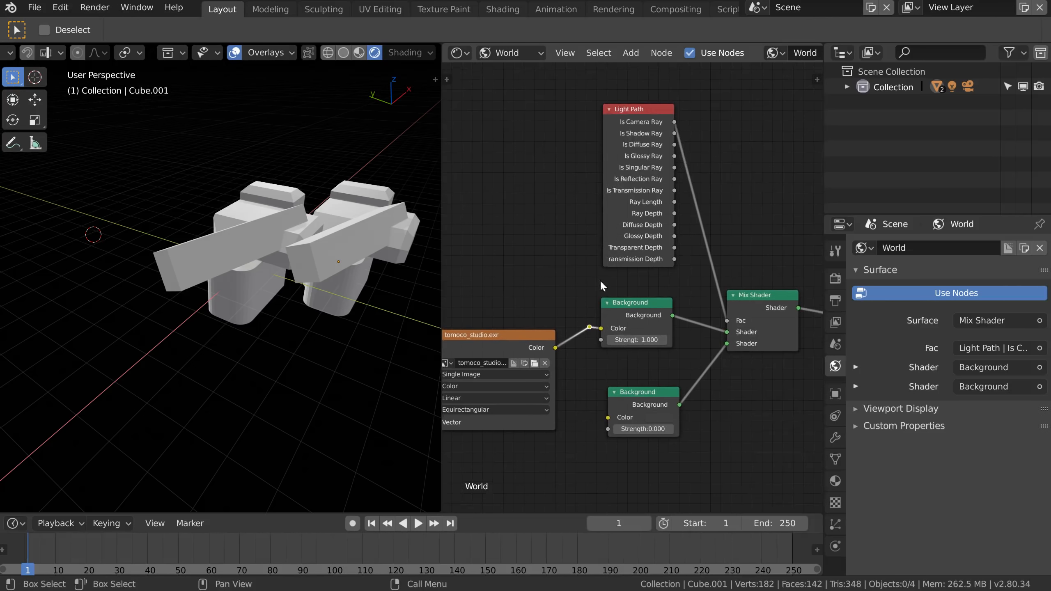
pyautogui.moveTo(500, 343); pyautogui.dragTo(500, 286)
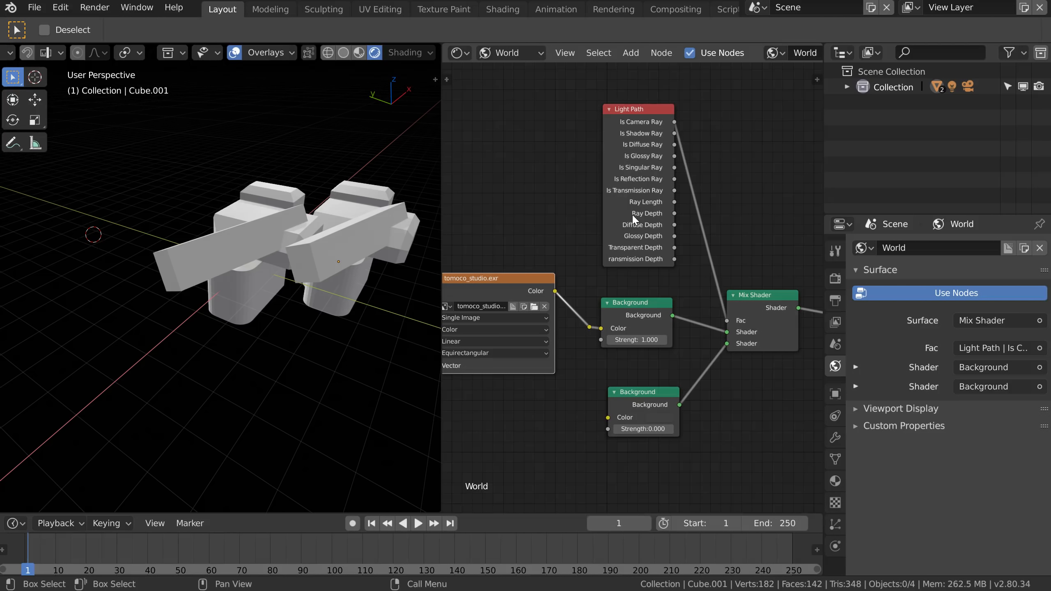
pyautogui.moveTo(488, 219); pyautogui.dragTo(516, 218, button='middle')
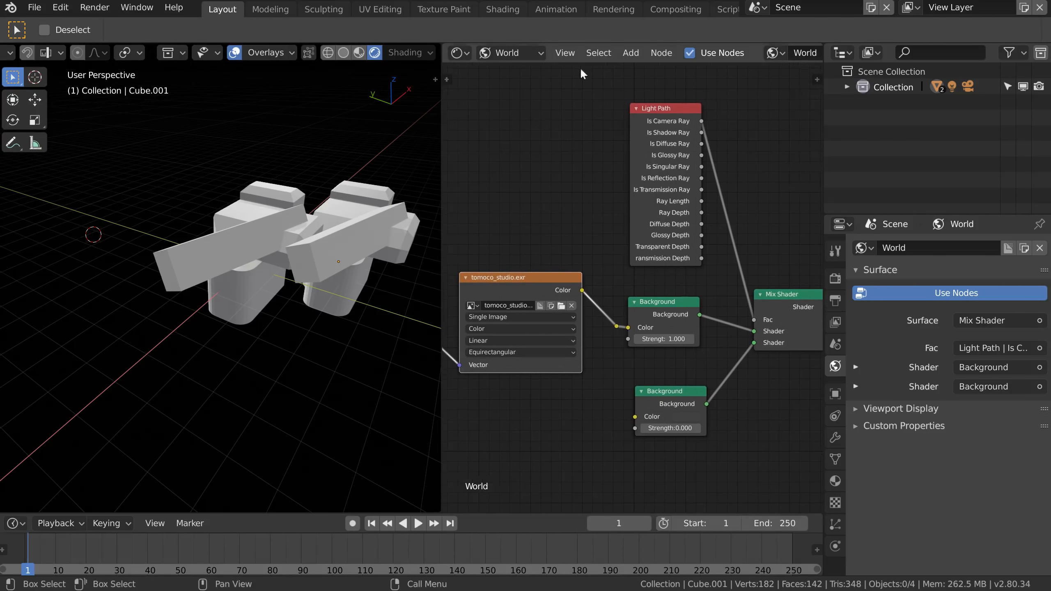
pyautogui.moveTo(333, 246); pyautogui.dragTo(263, 239, button='middle')
pyautogui.scroll(-3, 265, 238)
pyautogui.keyDown('shift'); pyautogui.moveTo(299, 171); pyautogui.dragTo(277, 179, button='middle'); pyautogui.keyUp('shift')
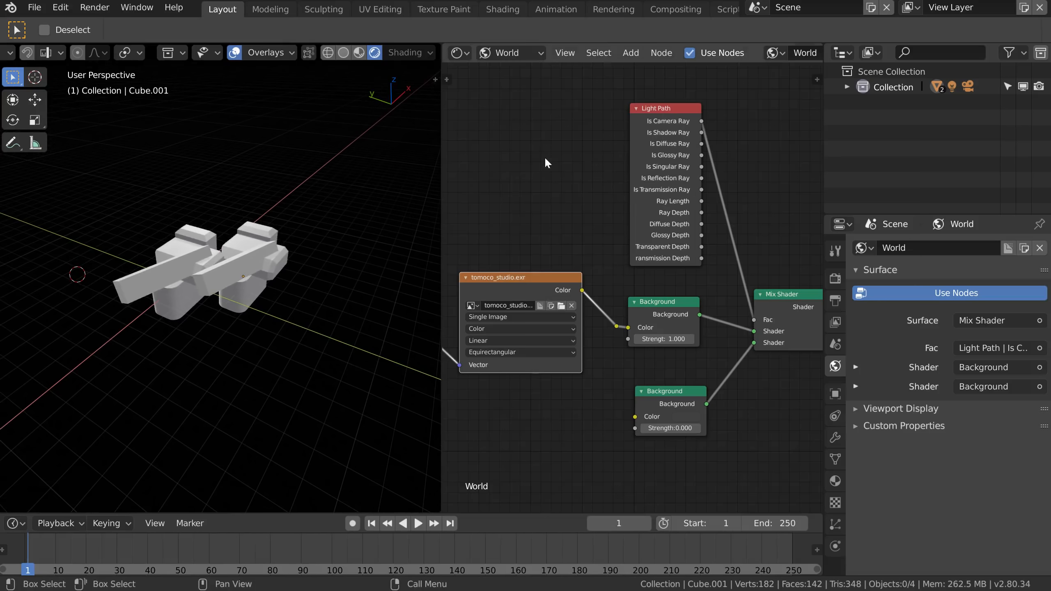
# Move the World Output node so it lines up with the Mix Shader's output.
pyautogui.moveTo(584, 196); pyautogui.dragTo(418, 167, button='middle')
pyautogui.moveTo(630, 192); pyautogui.dragTo(589, 197, button='middle')
pyautogui.moveTo(699, 266); pyautogui.dragTo(714, 247)
pyautogui.click(718, 257)
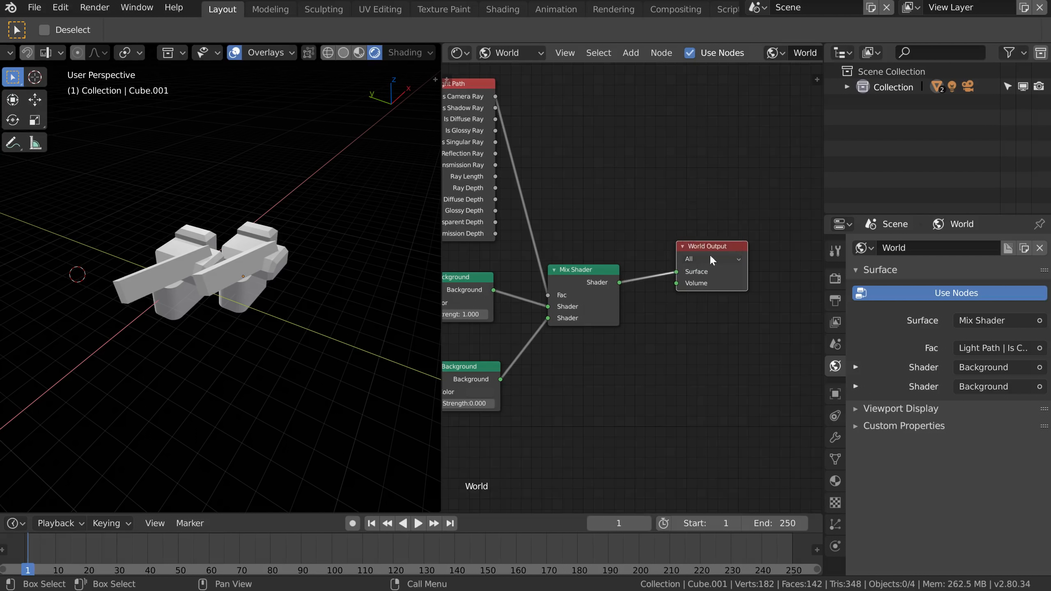
pyautogui.moveTo(697, 247); pyautogui.dragTo(723, 254)
pyautogui.click(725, 271)
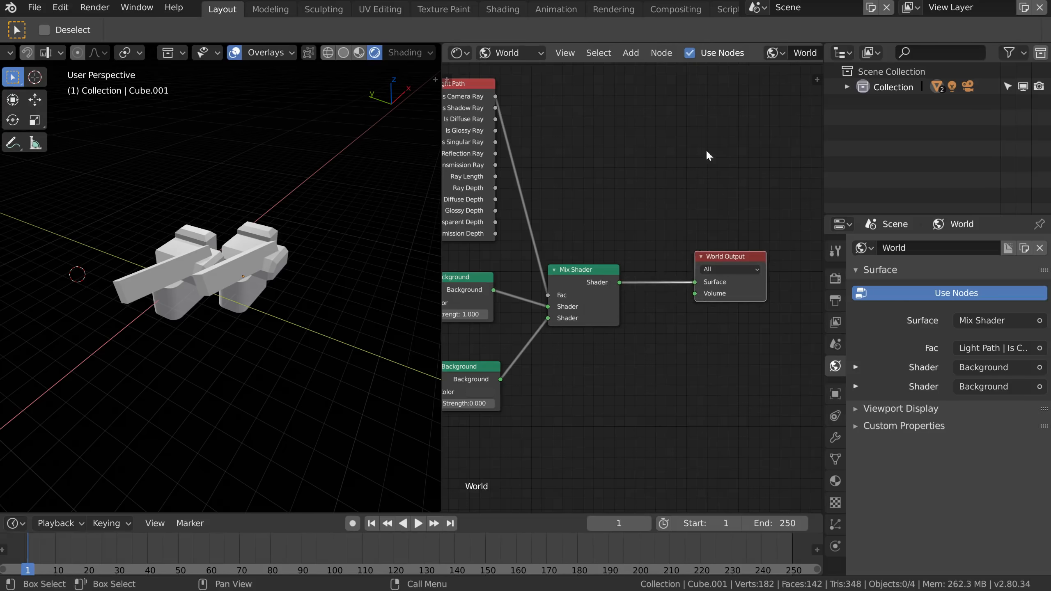
pyautogui.moveTo(538, 240); pyautogui.dragTo(634, 252, button='middle')
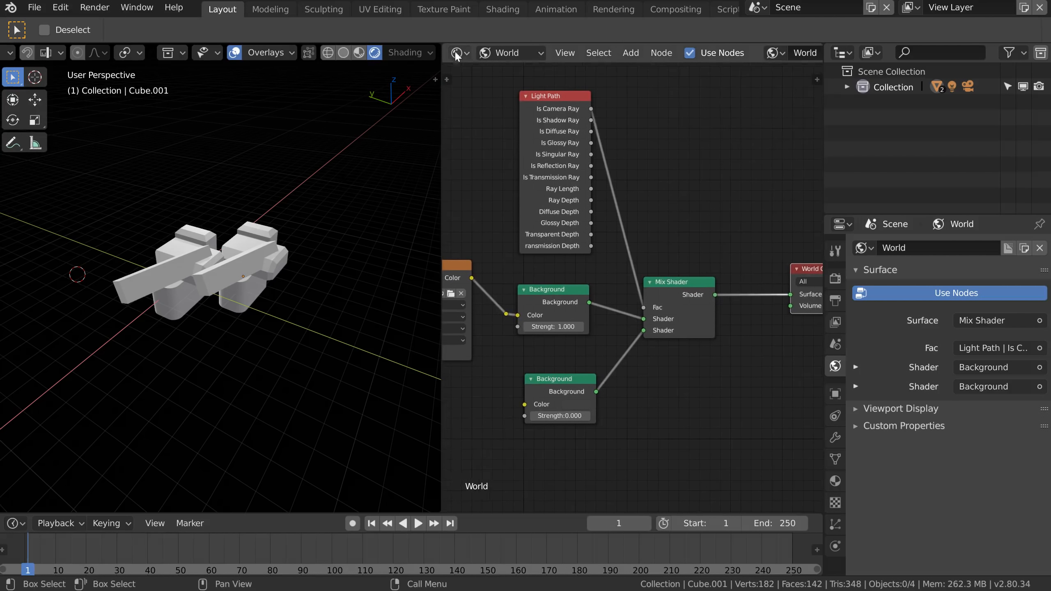
pyautogui.scroll(3, 189, 59)
pyautogui.scroll(-5, 189, 60)
pyautogui.click(236, 53)
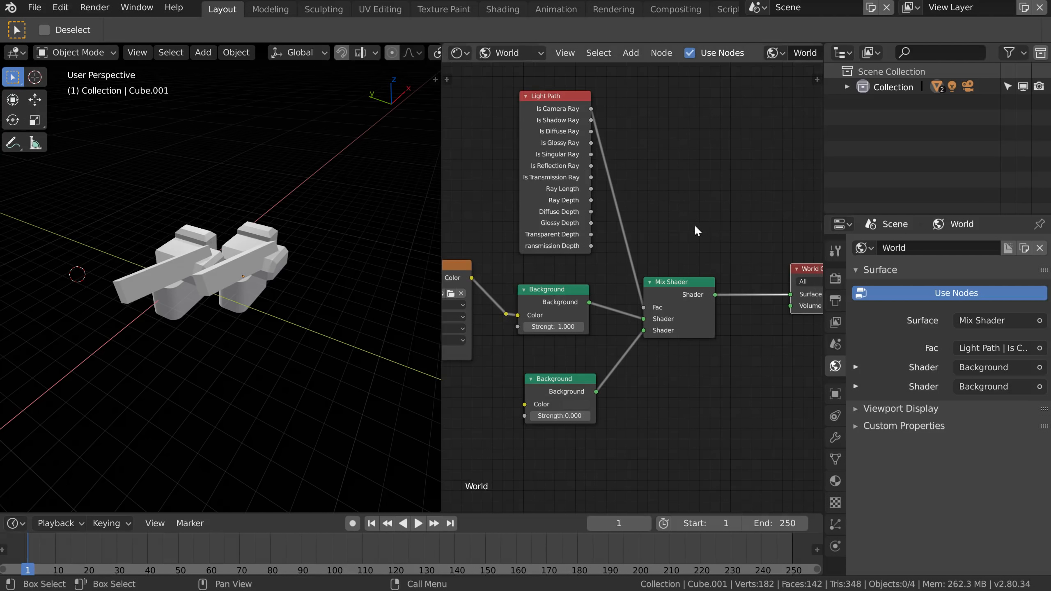
pyautogui.moveTo(609, 272); pyautogui.dragTo(557, 289, button='middle')
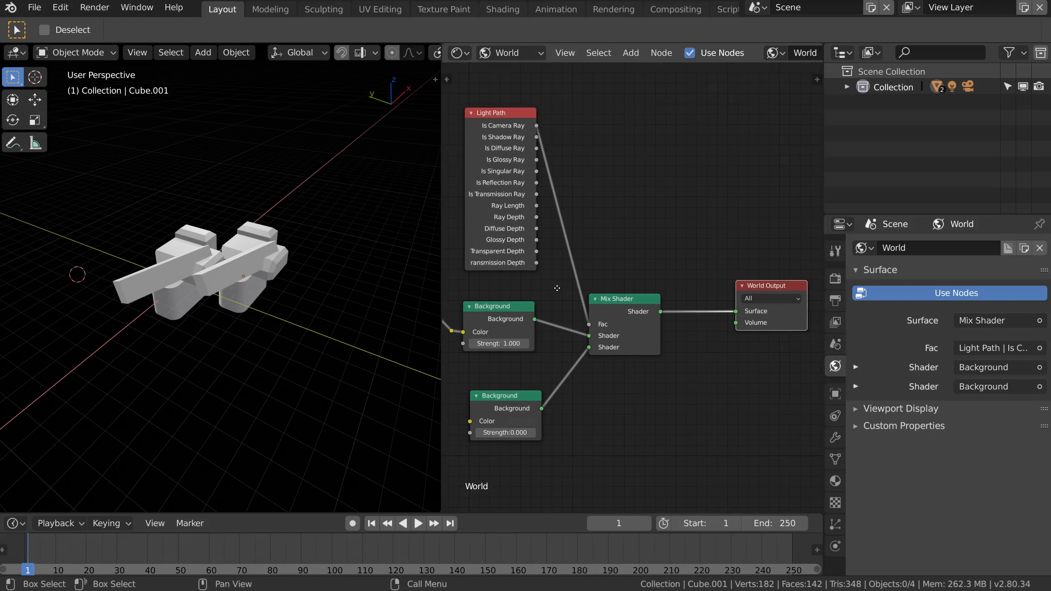